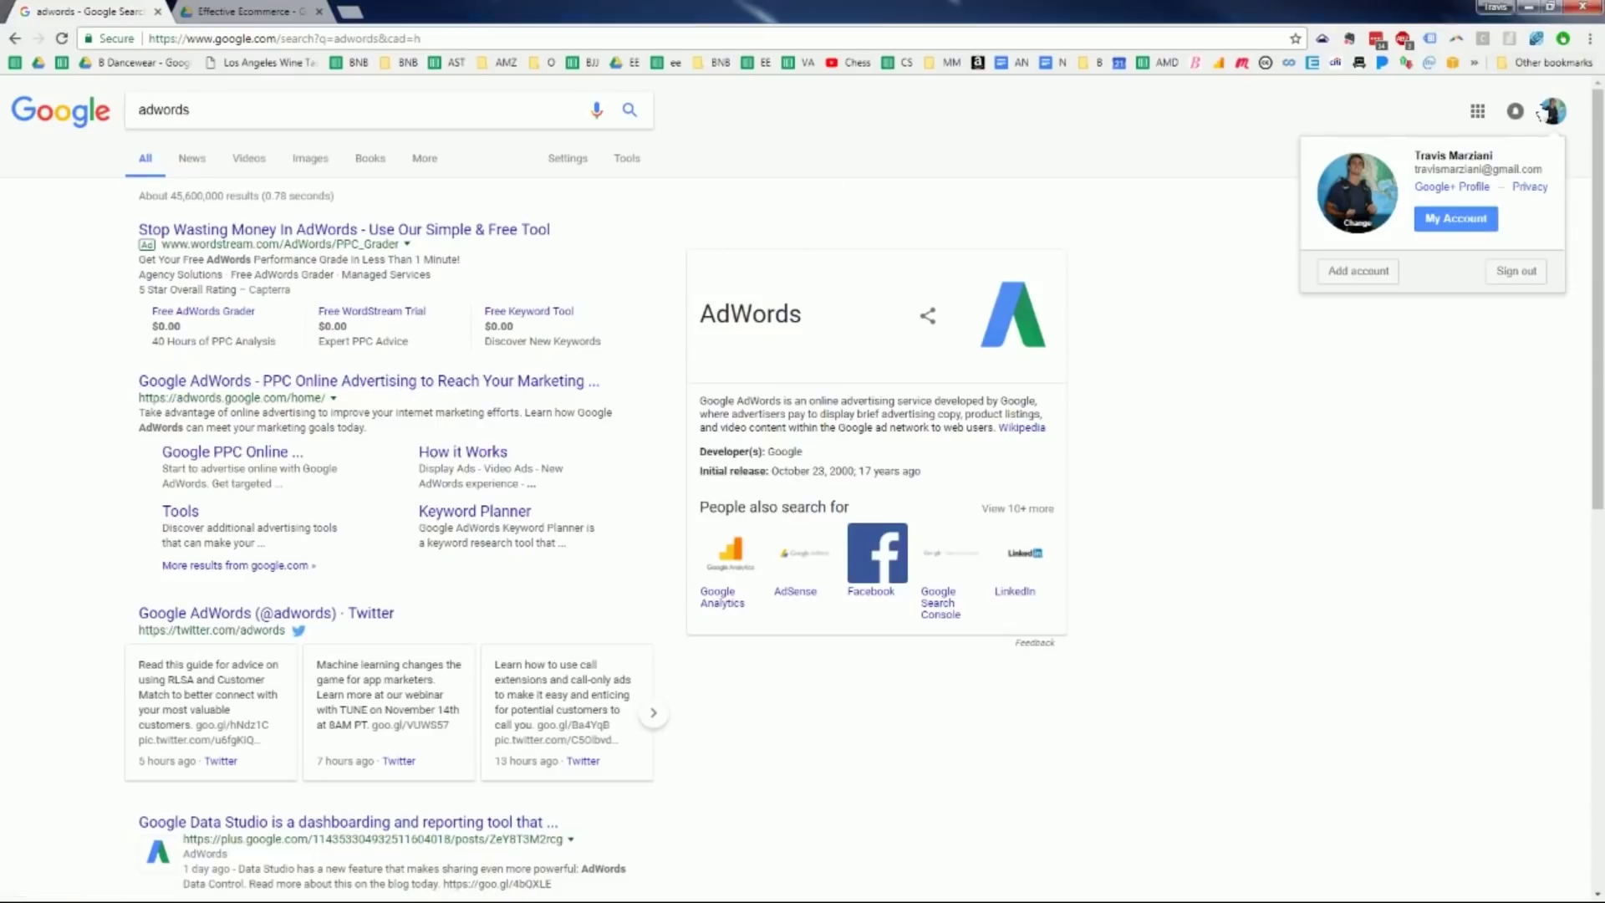
Open the Google AdWords home page from the search results and start the sign-up.
left_click(306, 462)
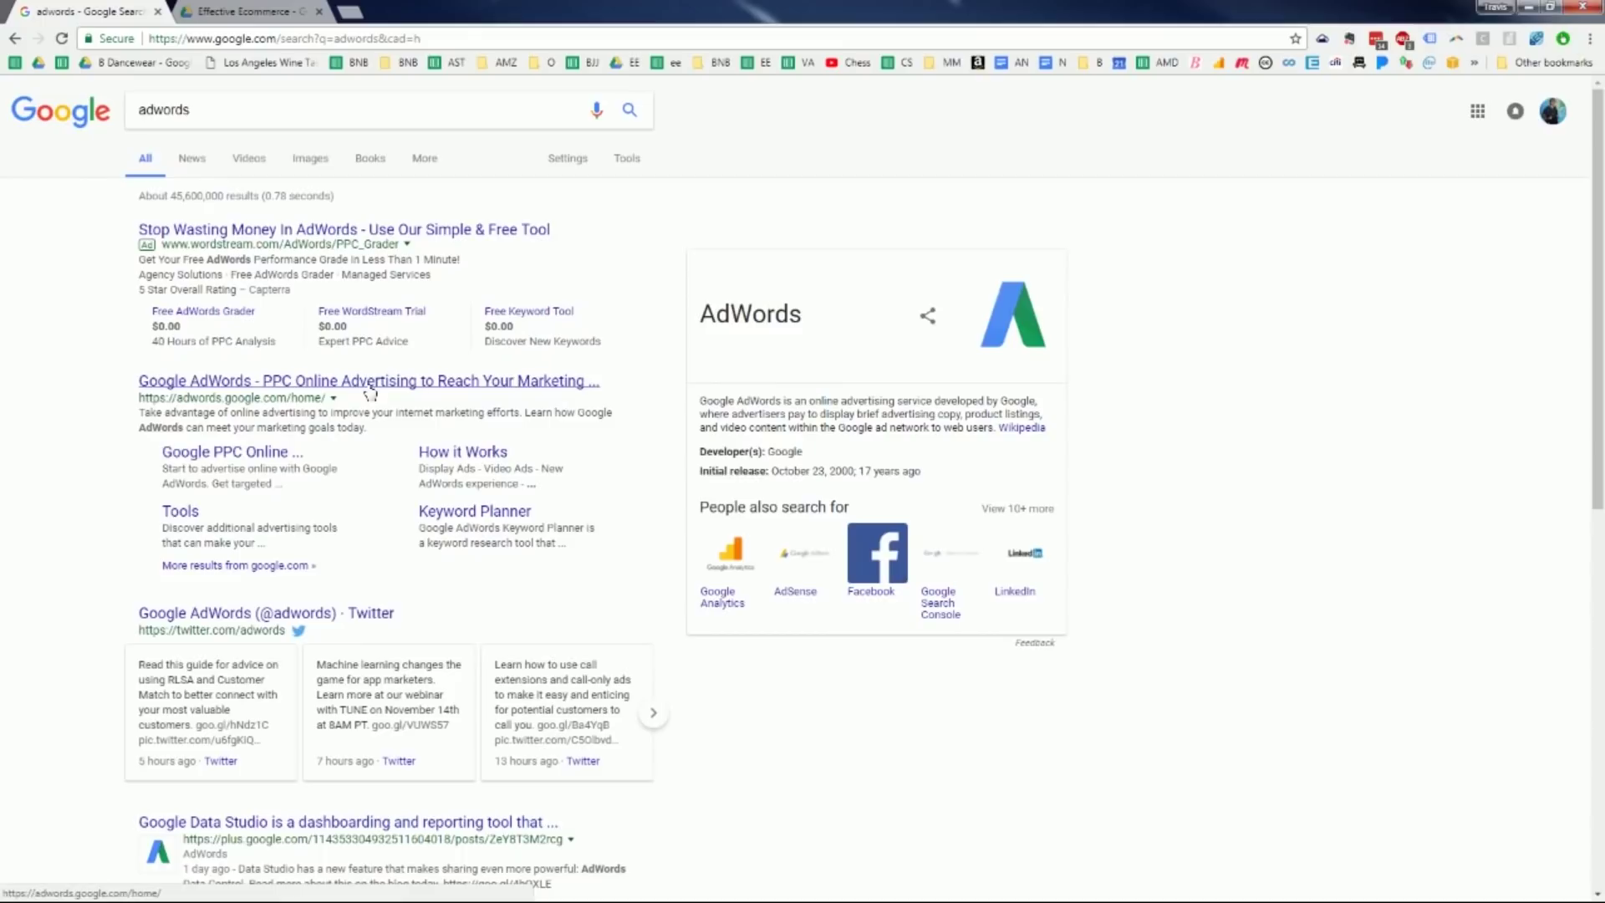
left_click(371, 390)
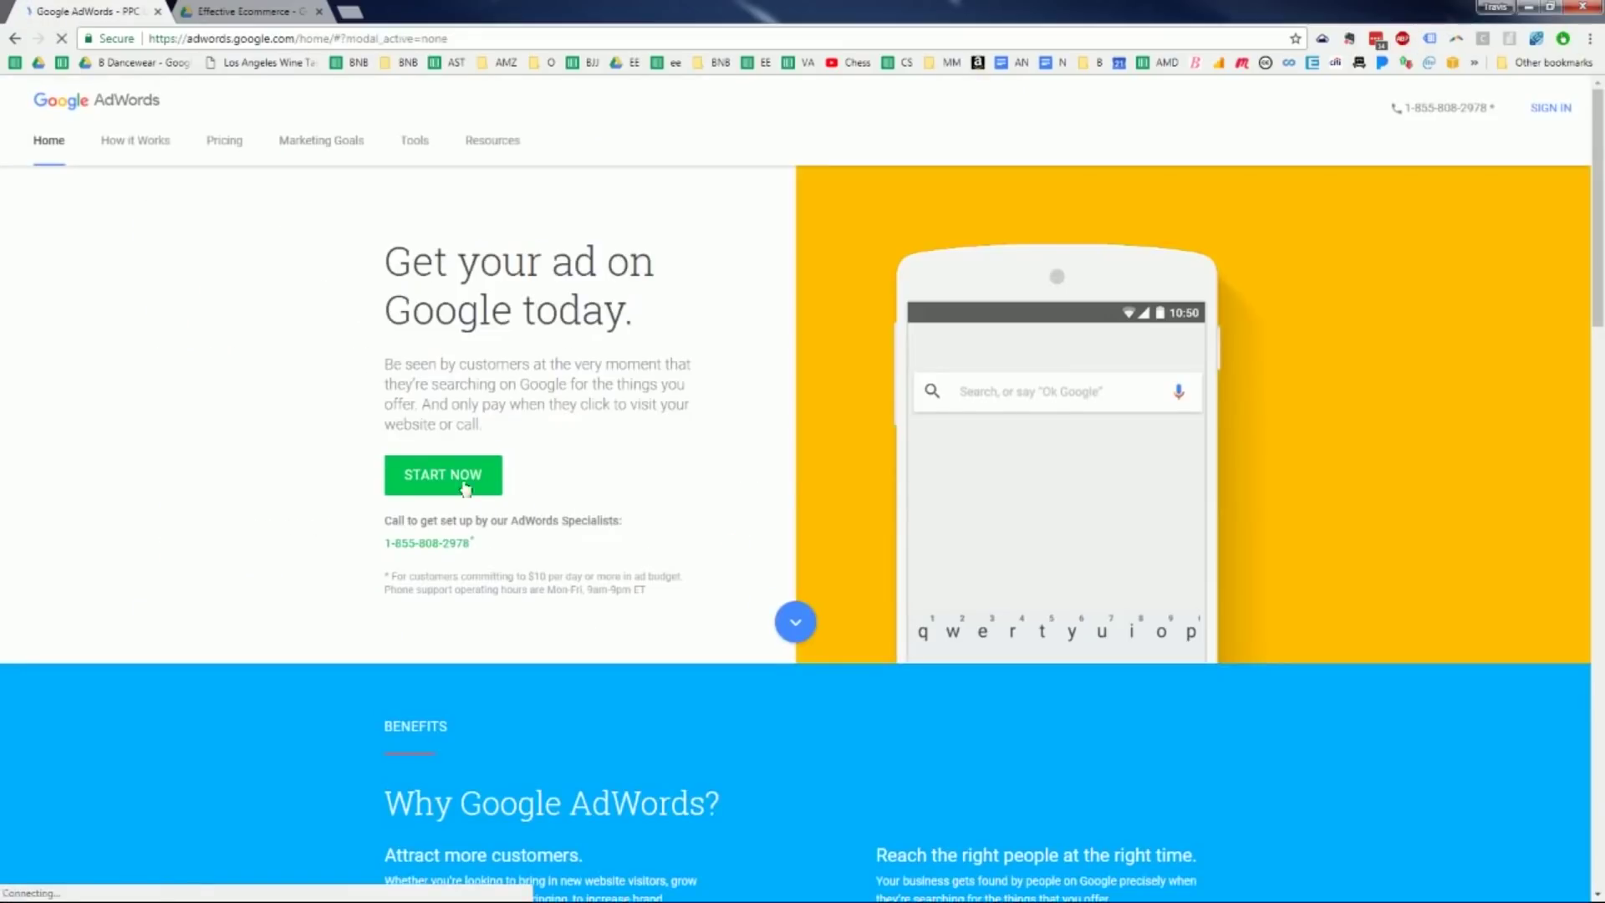
left_click(423, 476)
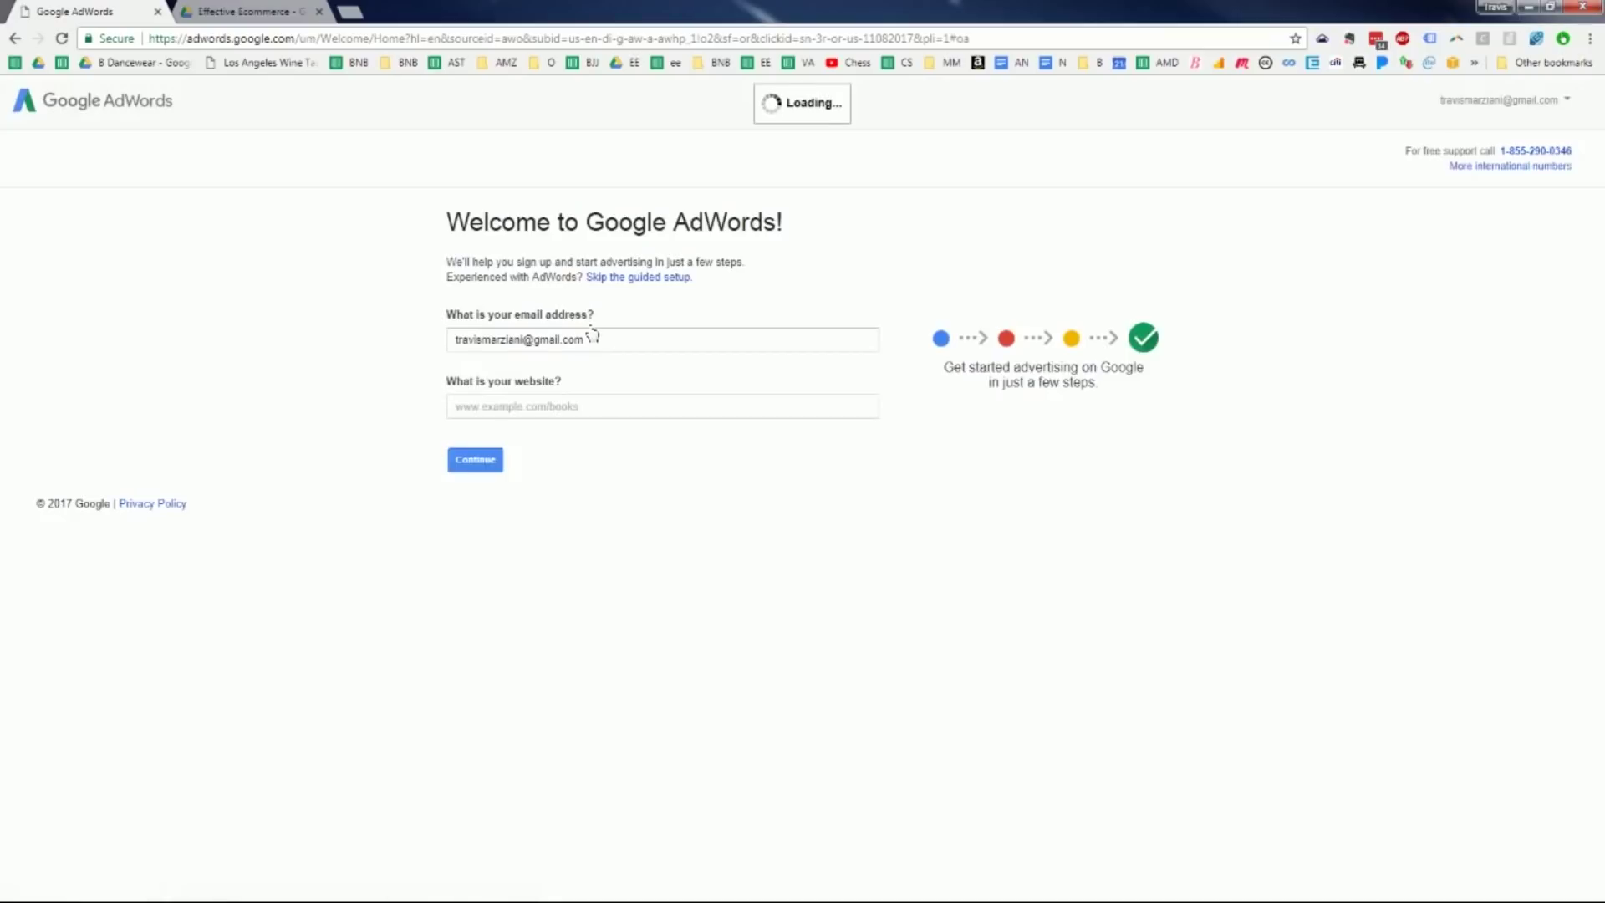
Submit performancenutbutter.com as the website and open the existing account named AdWords account.
left_click(558, 406)
type("perf")
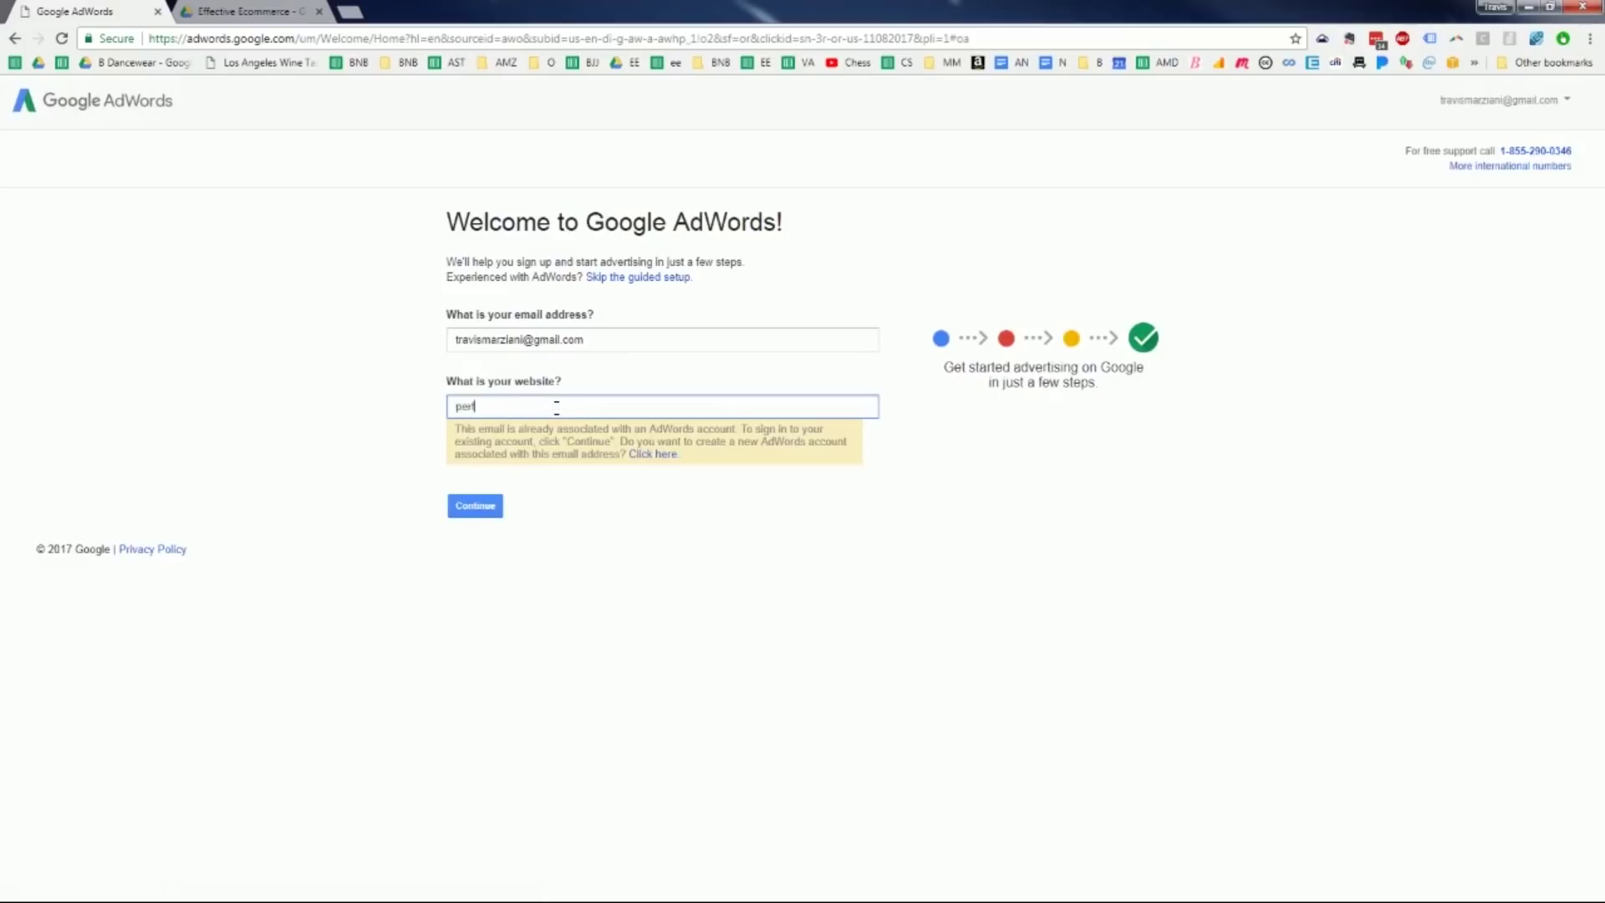
type("ormancenutbutter.com")
left_click(475, 507)
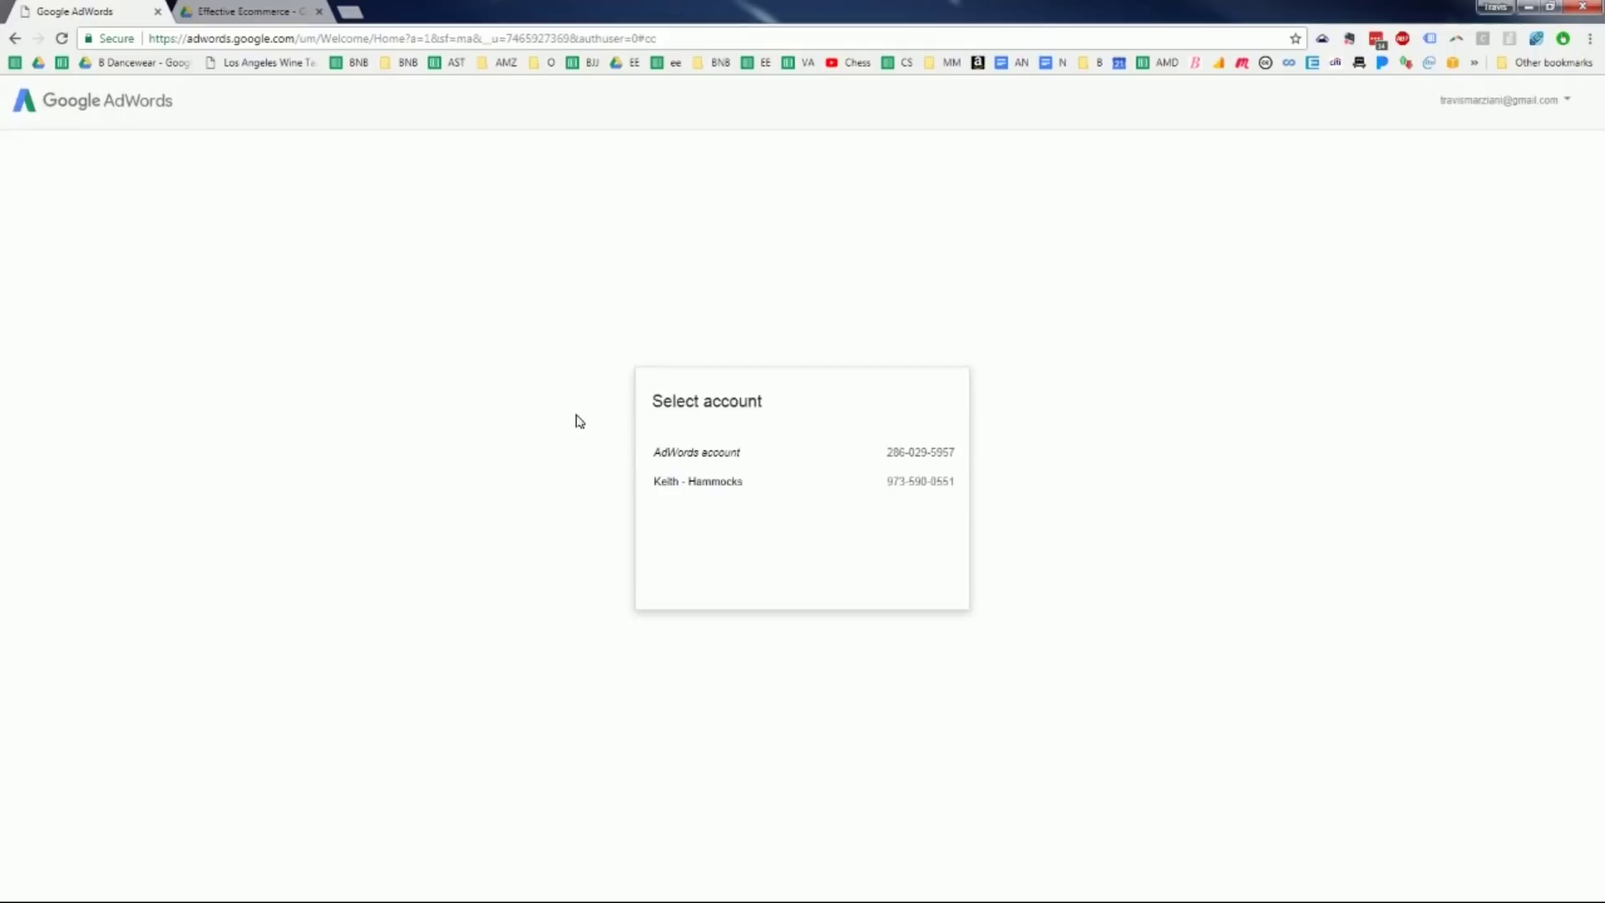
left_click(730, 458)
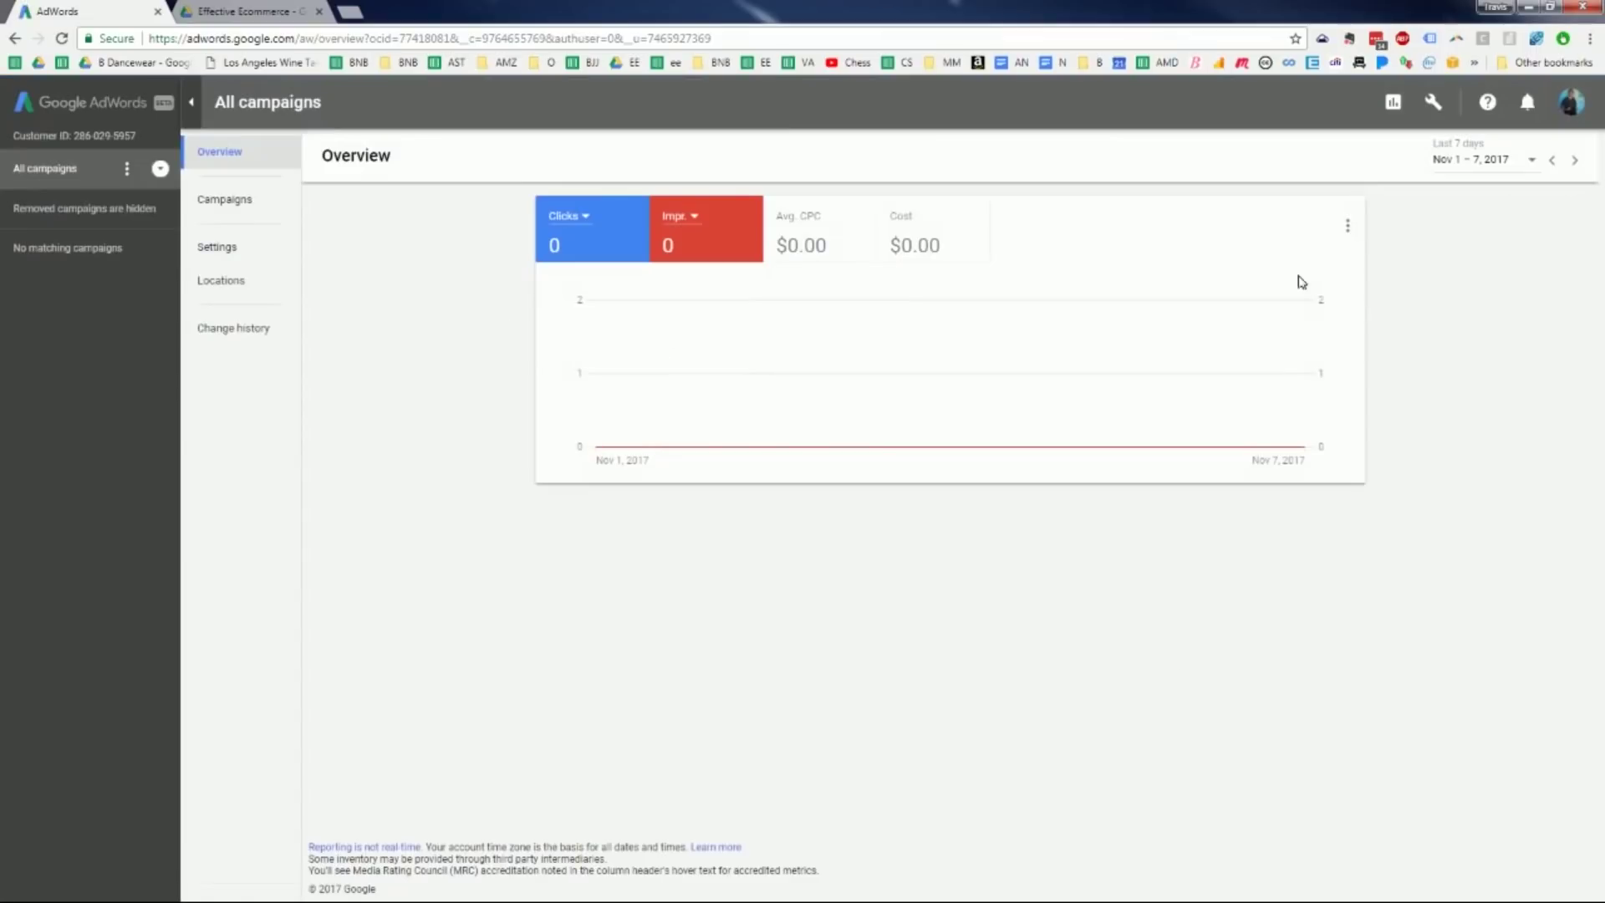
left_click(1393, 105)
left_click(194, 107)
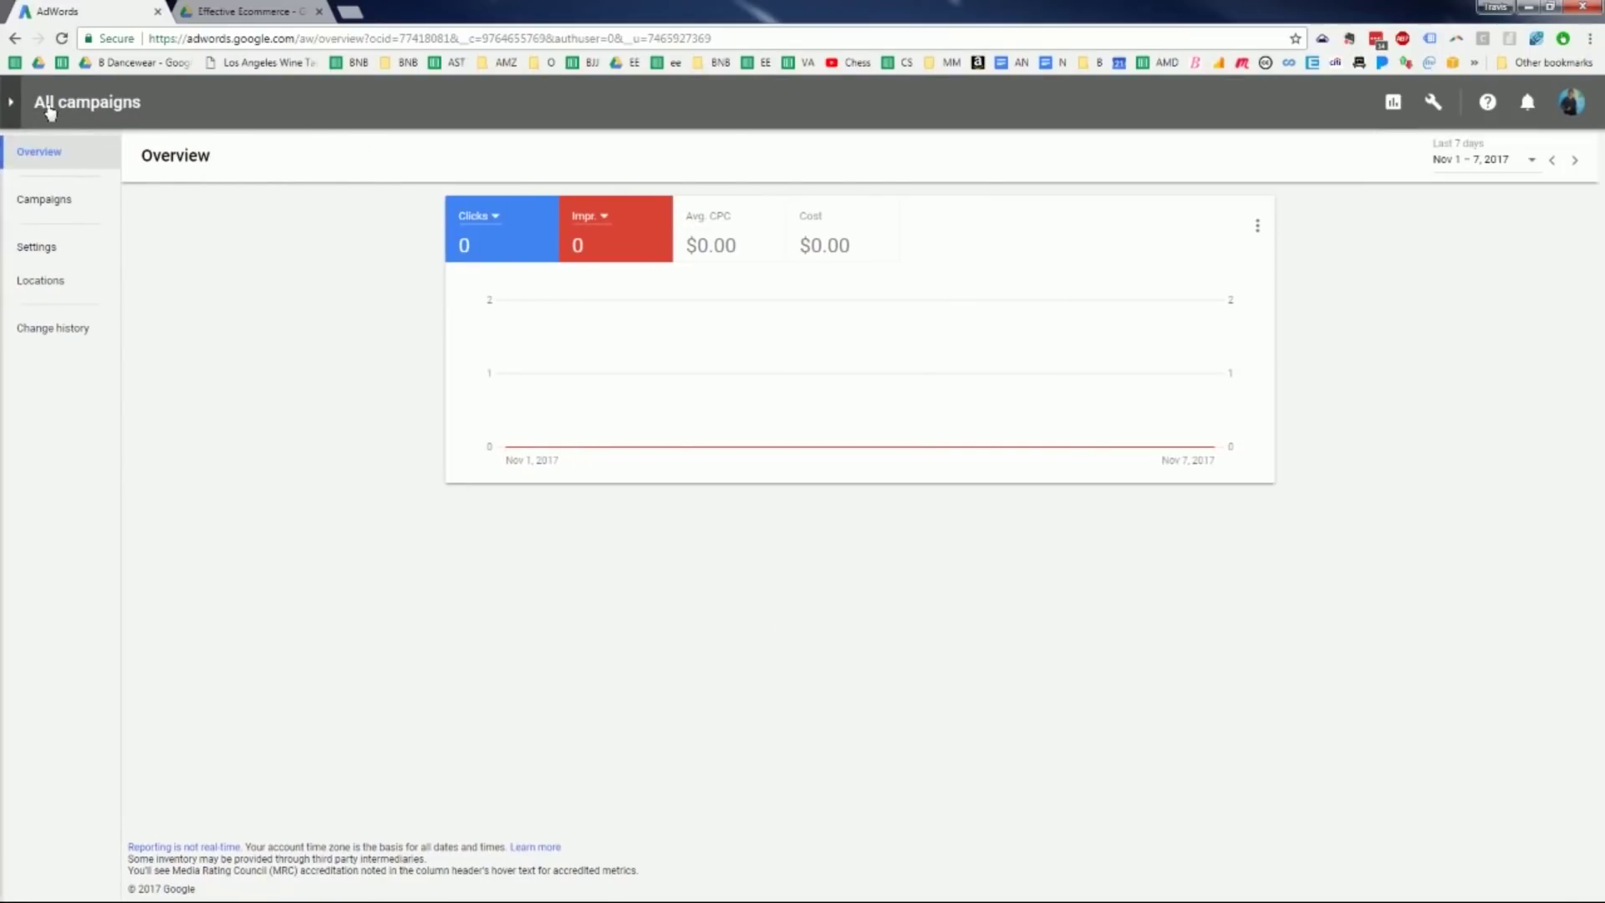
left_click(14, 102)
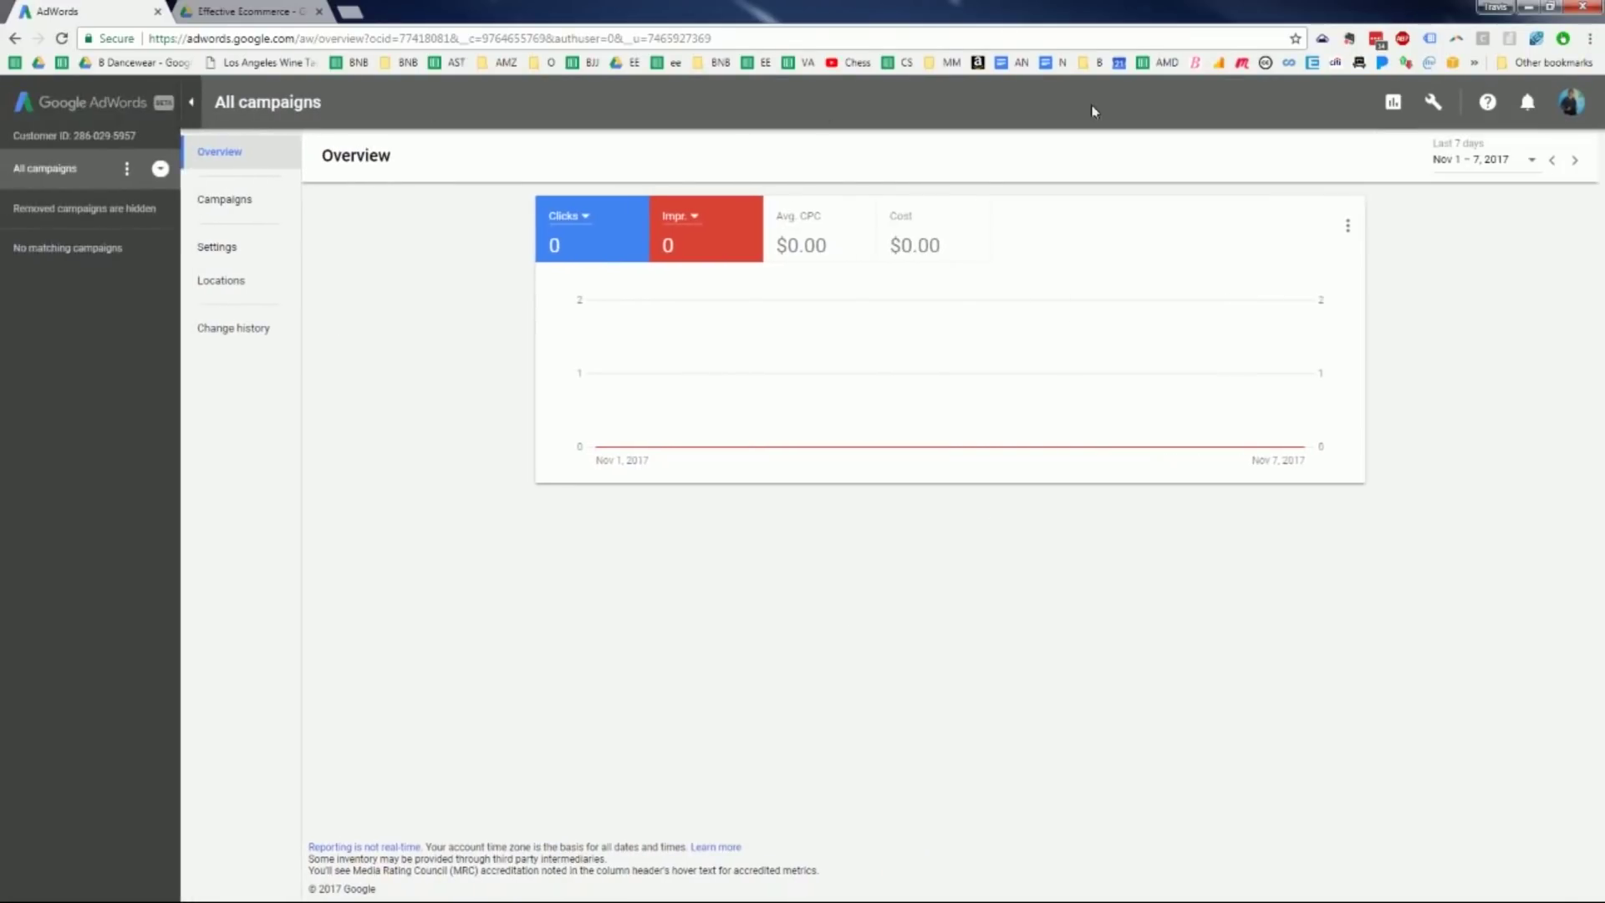
Open the Keyword Planner from the AdWords planning tools.
left_click(1433, 103)
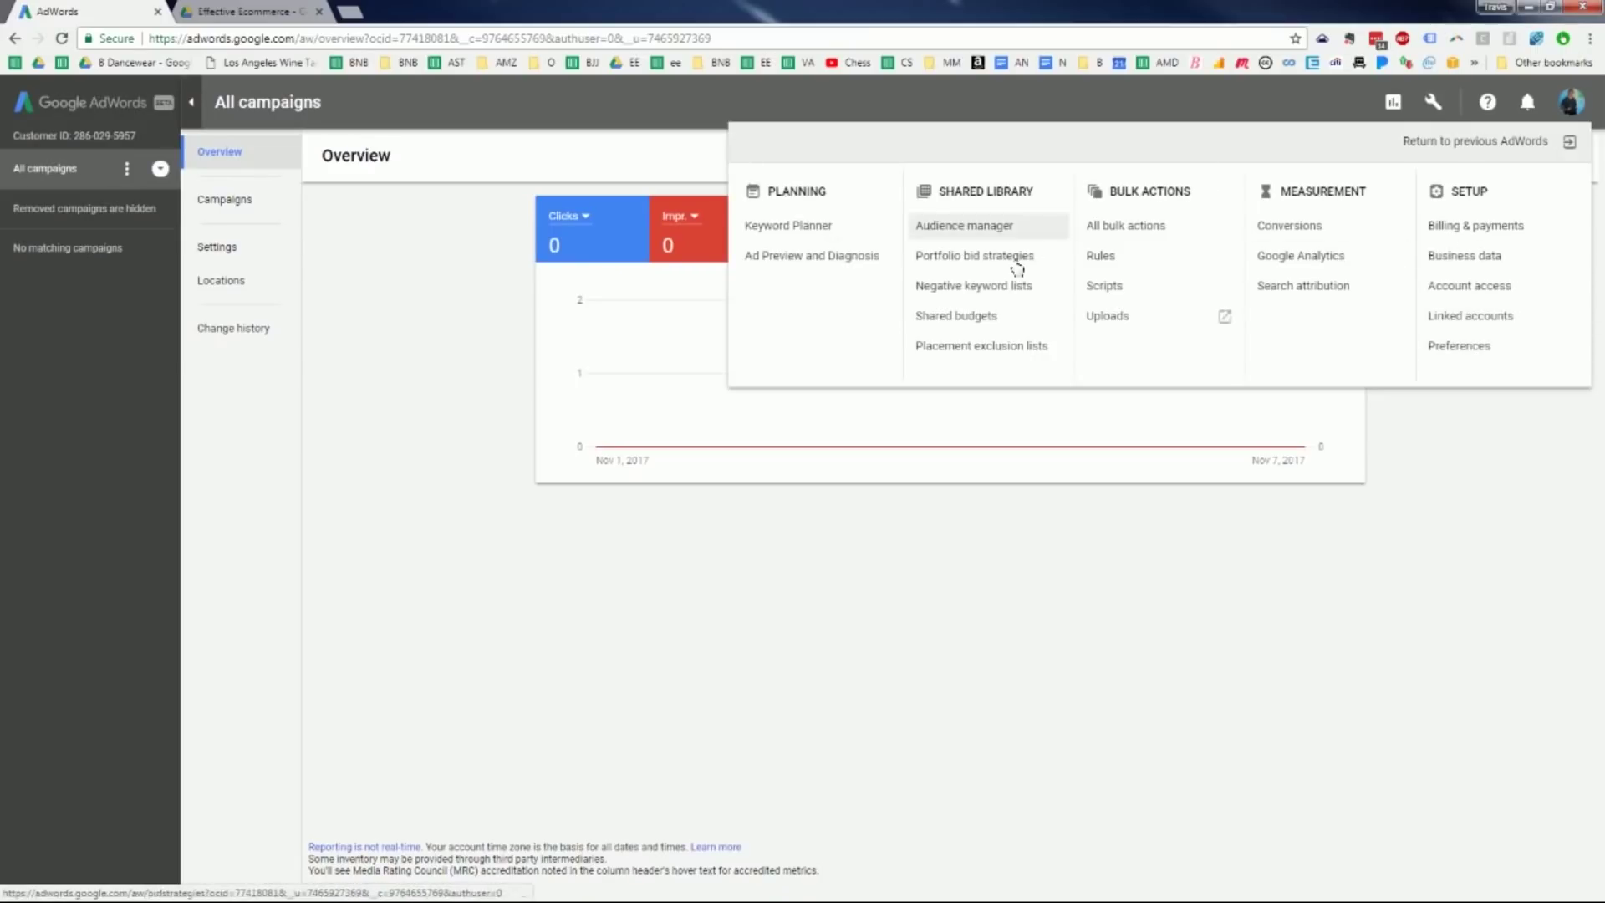
left_click(807, 228)
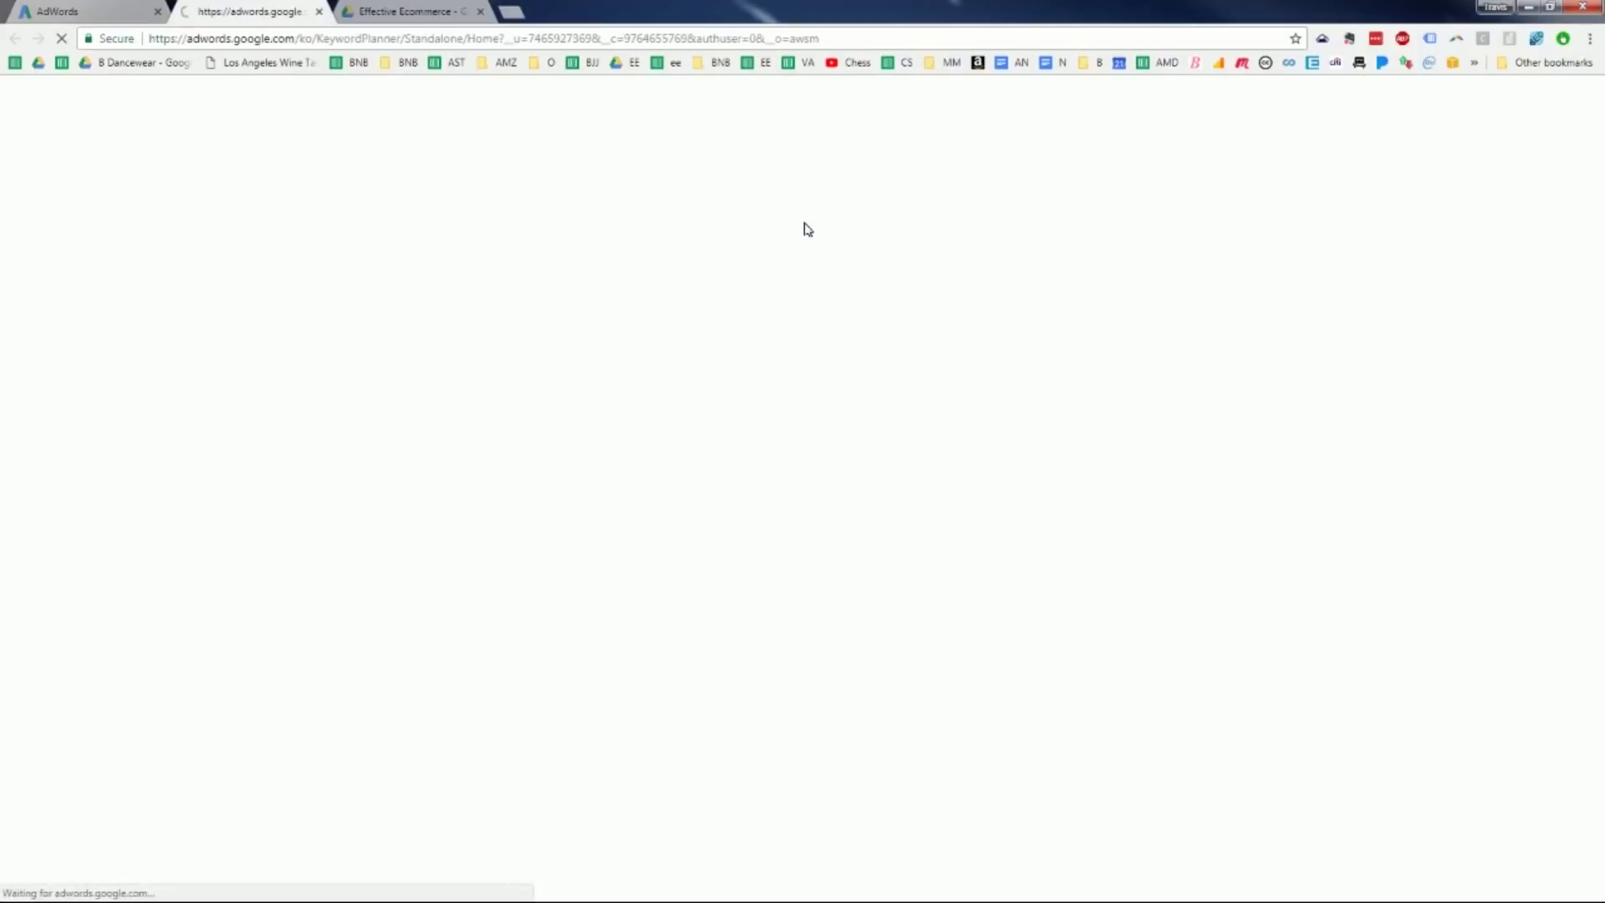
Load performancenutbutter.com in a new browser tab and place that tab directly after the Keyword Planner.
left_click(511, 11)
type("perf")
key("Return")
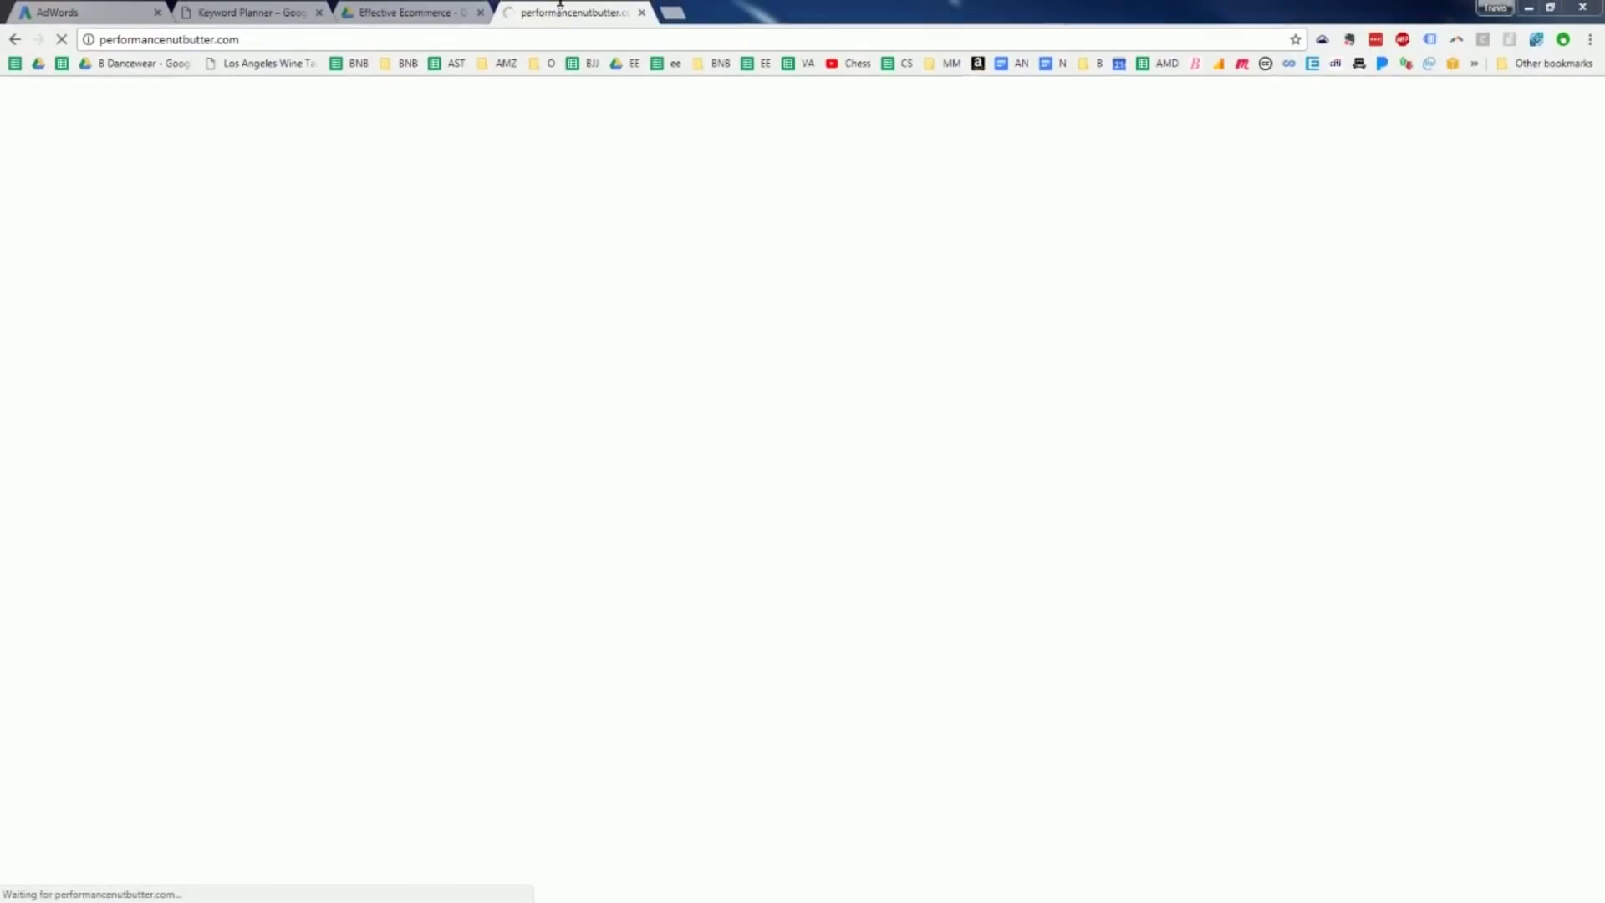
left_click_drag(566, 14, 362, 28)
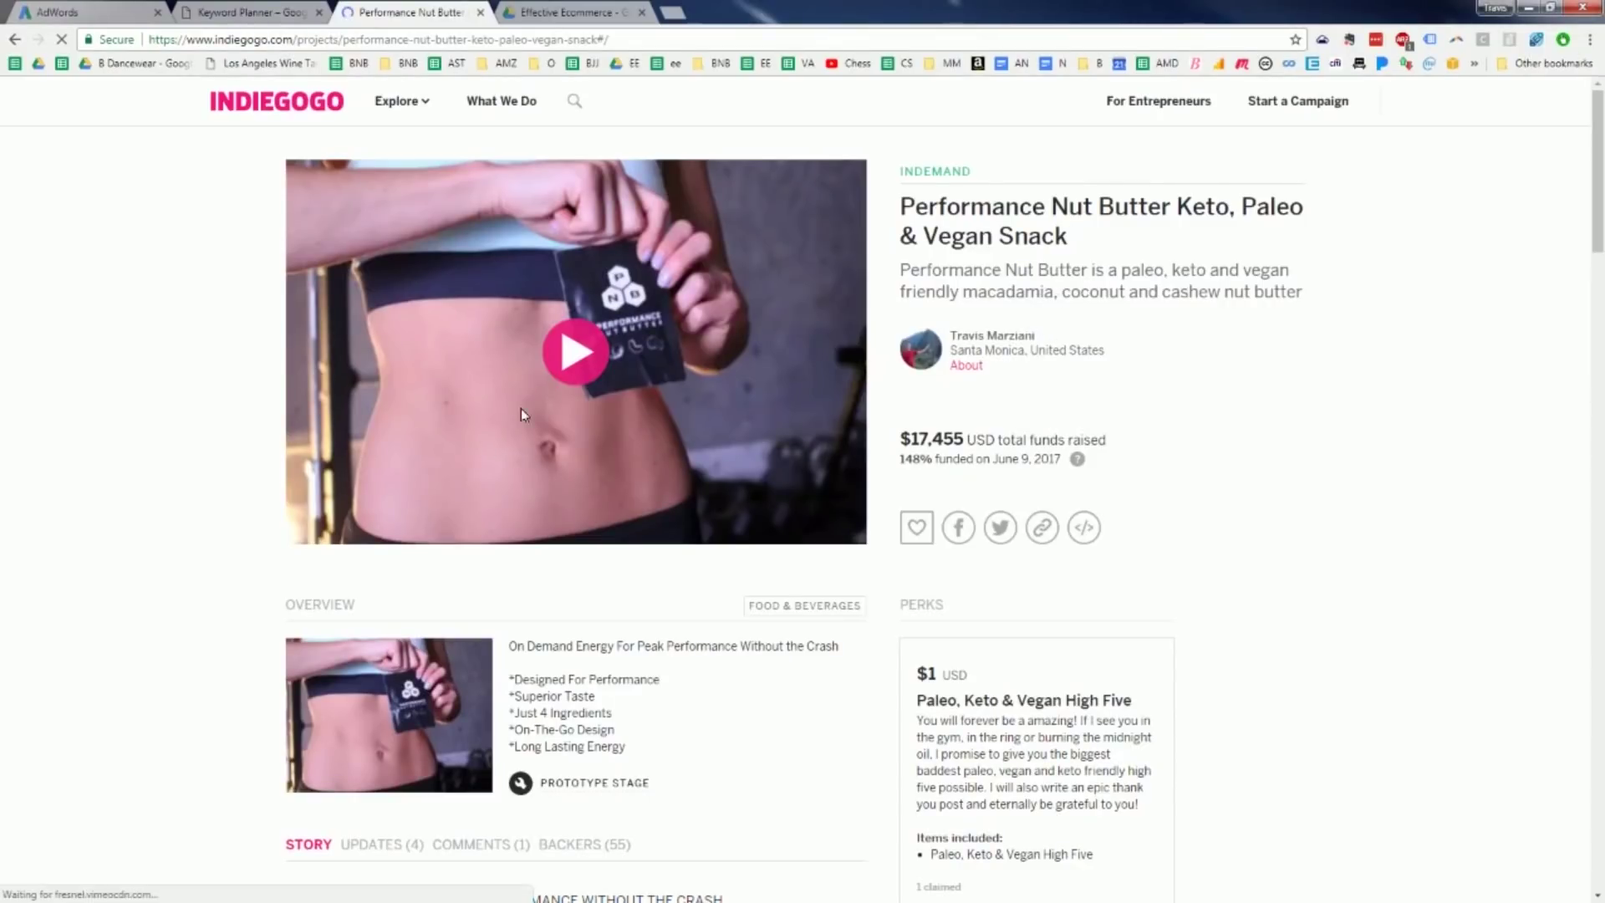
Get new keyword ideas in the Keyword Planner for the products macadamia butter, coconut butter, keto snack and paleo snack.
left_click(239, 11)
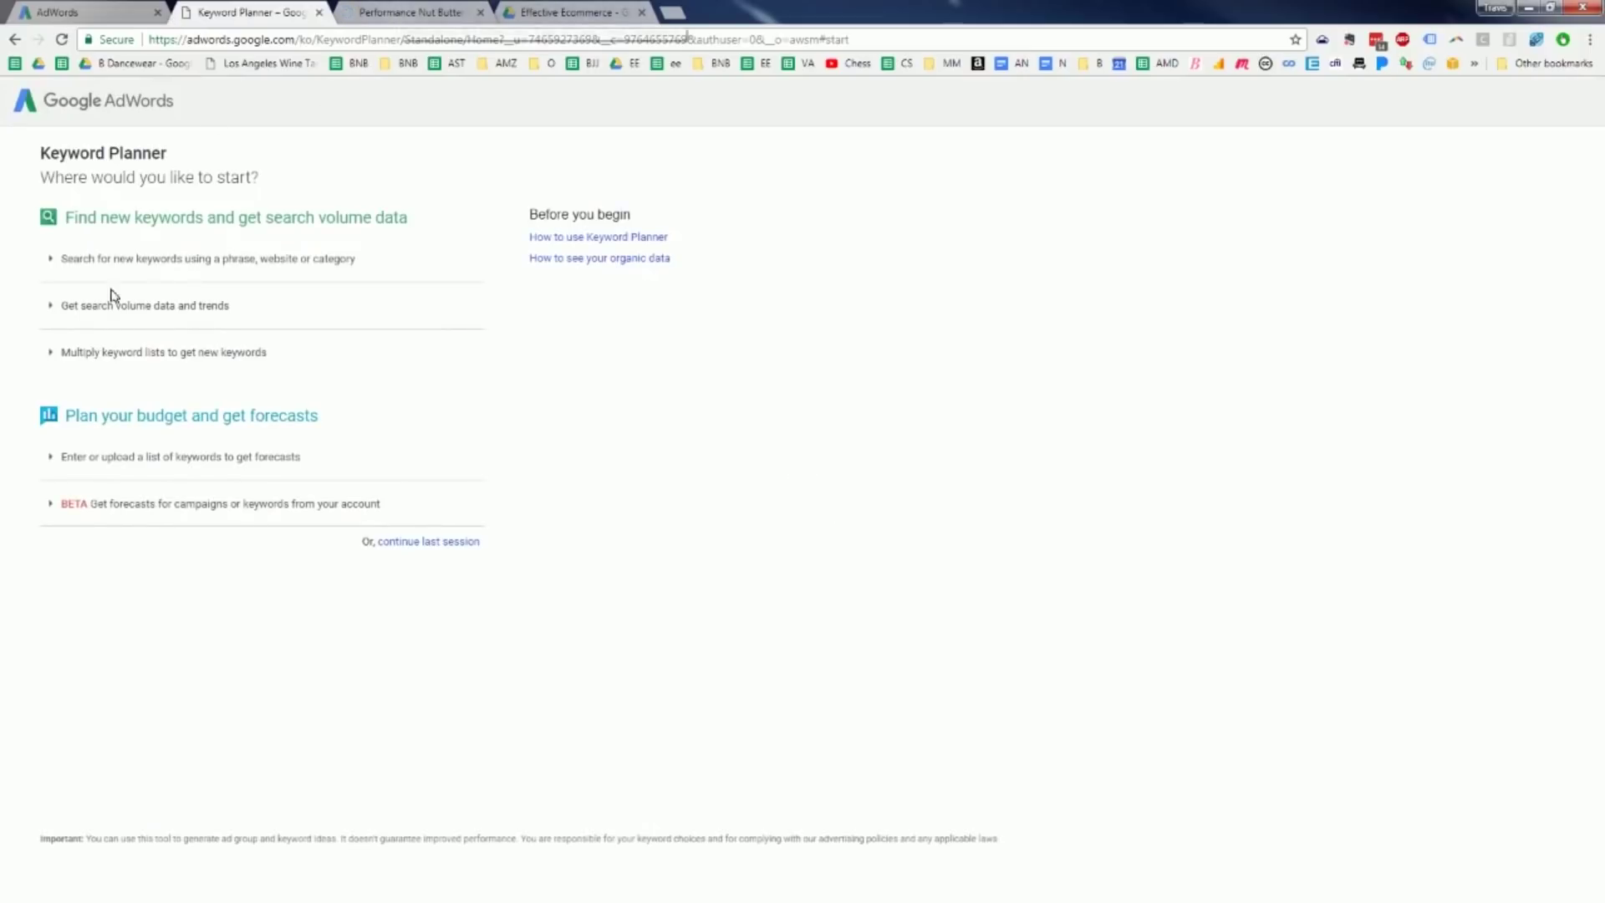
left_click(124, 260)
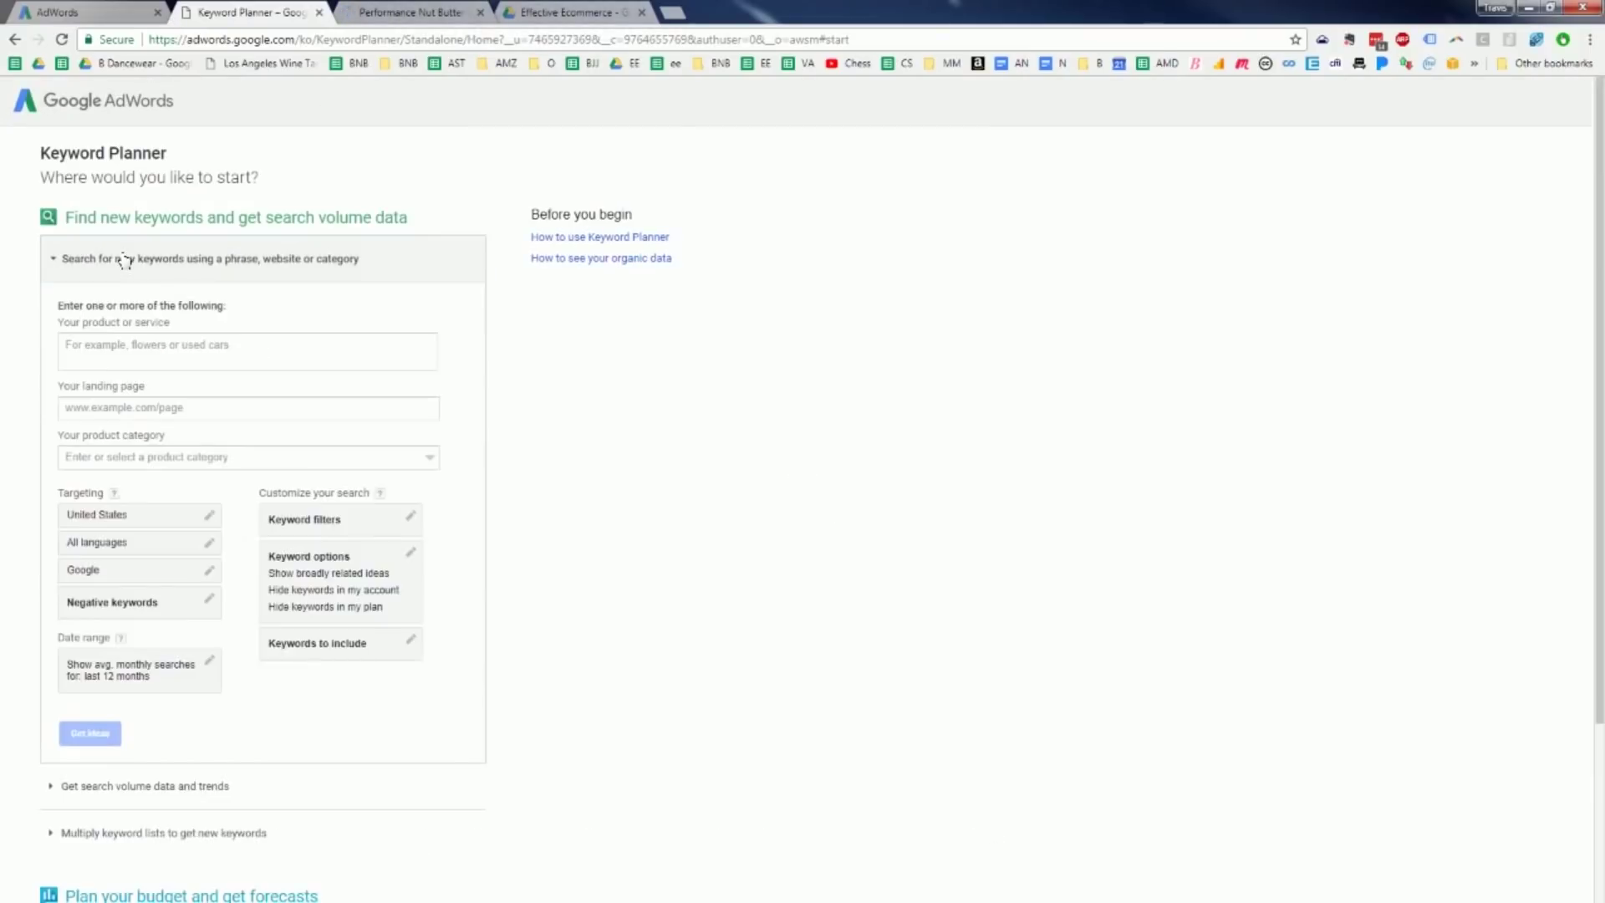
left_click(171, 344)
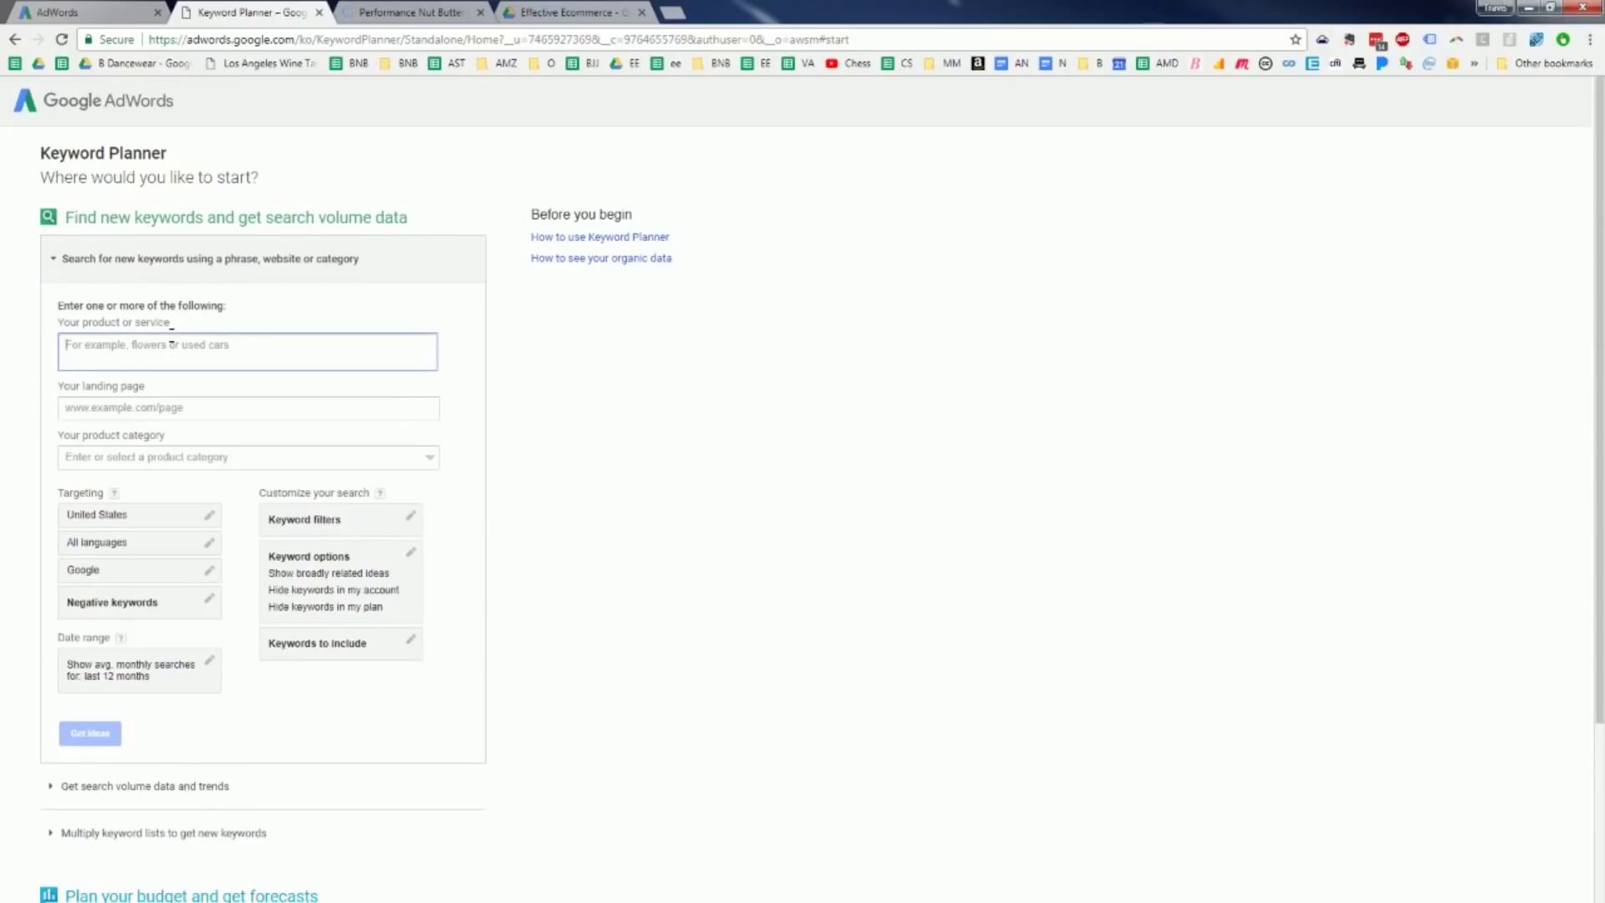
type("macadamia but")
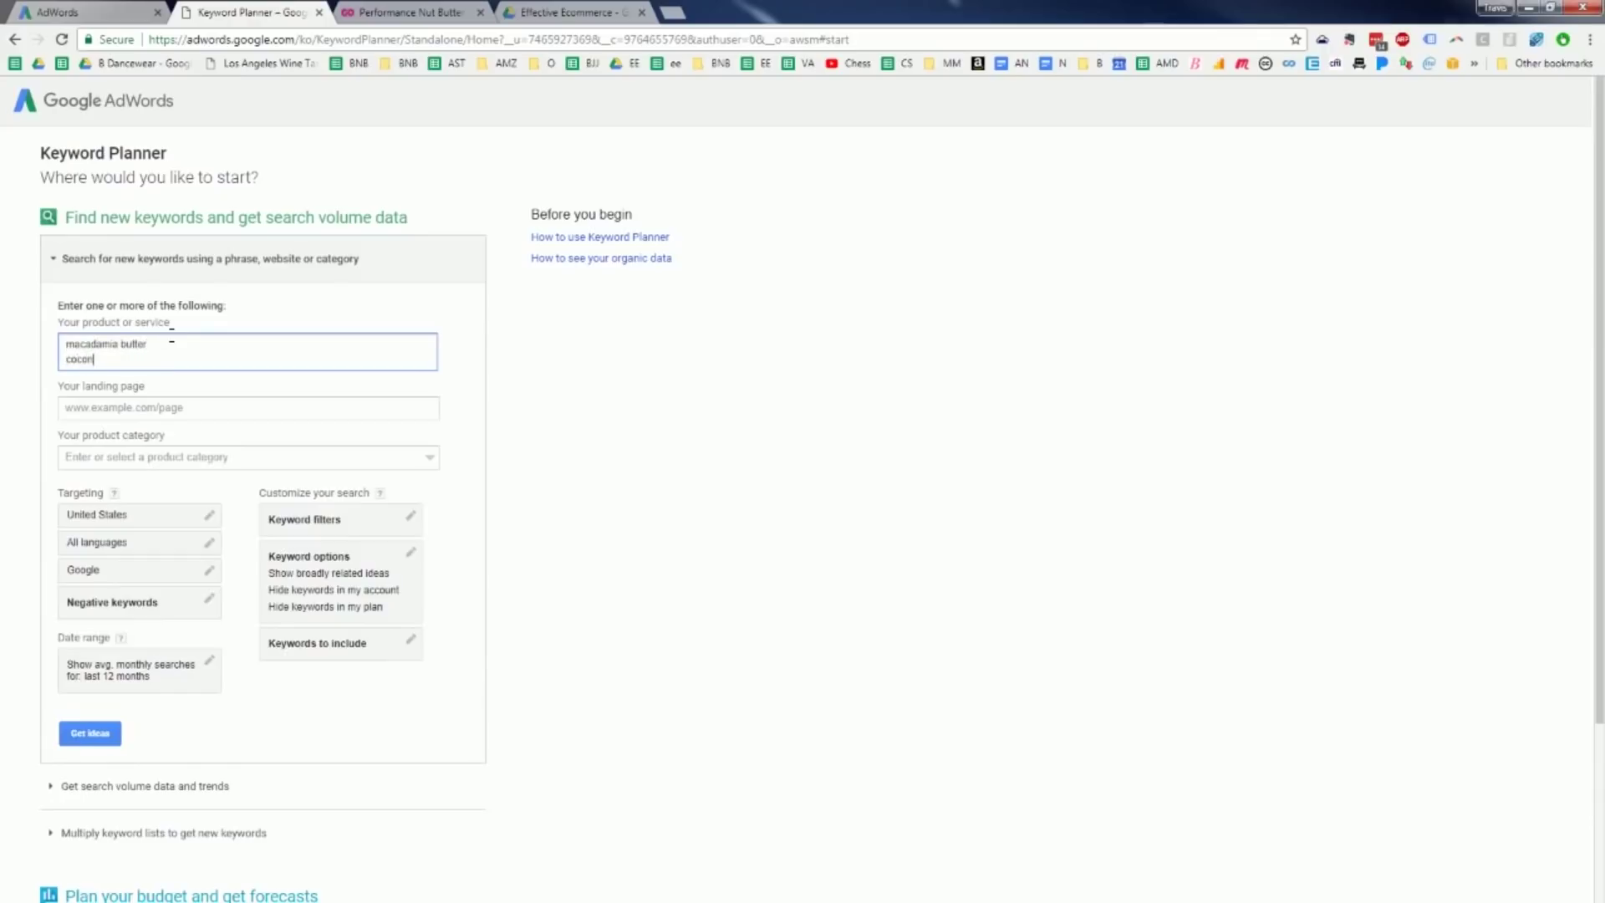
type("ter")
key("Return")
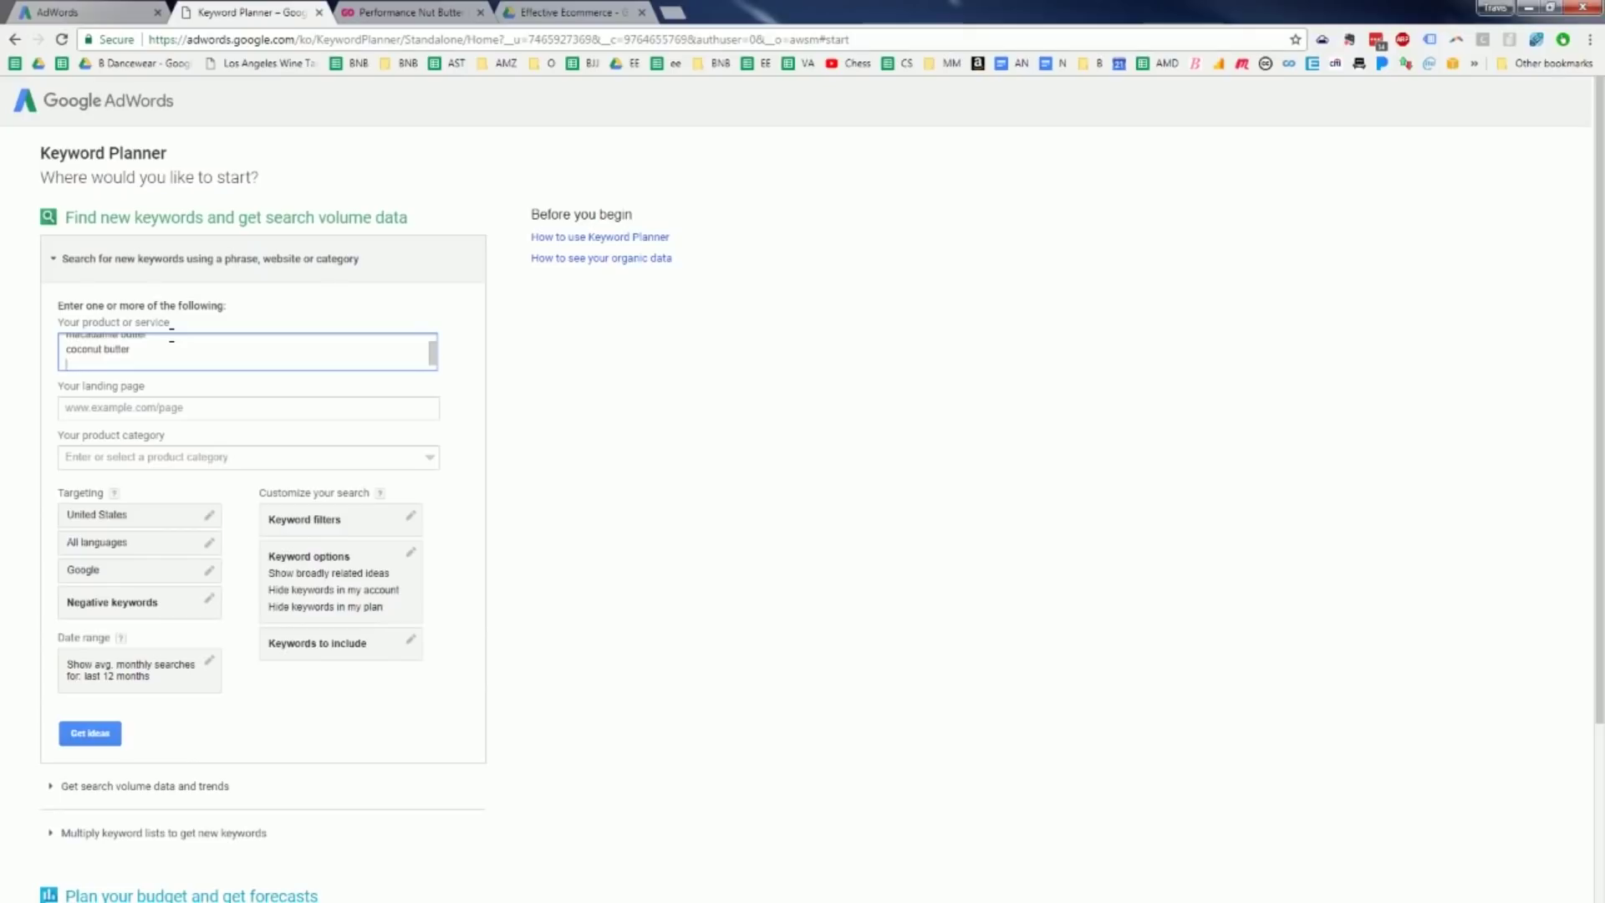
type("keto snack")
key("Return")
type("paleo snack")
key("Return")
scroll(175, 342, "up", 3)
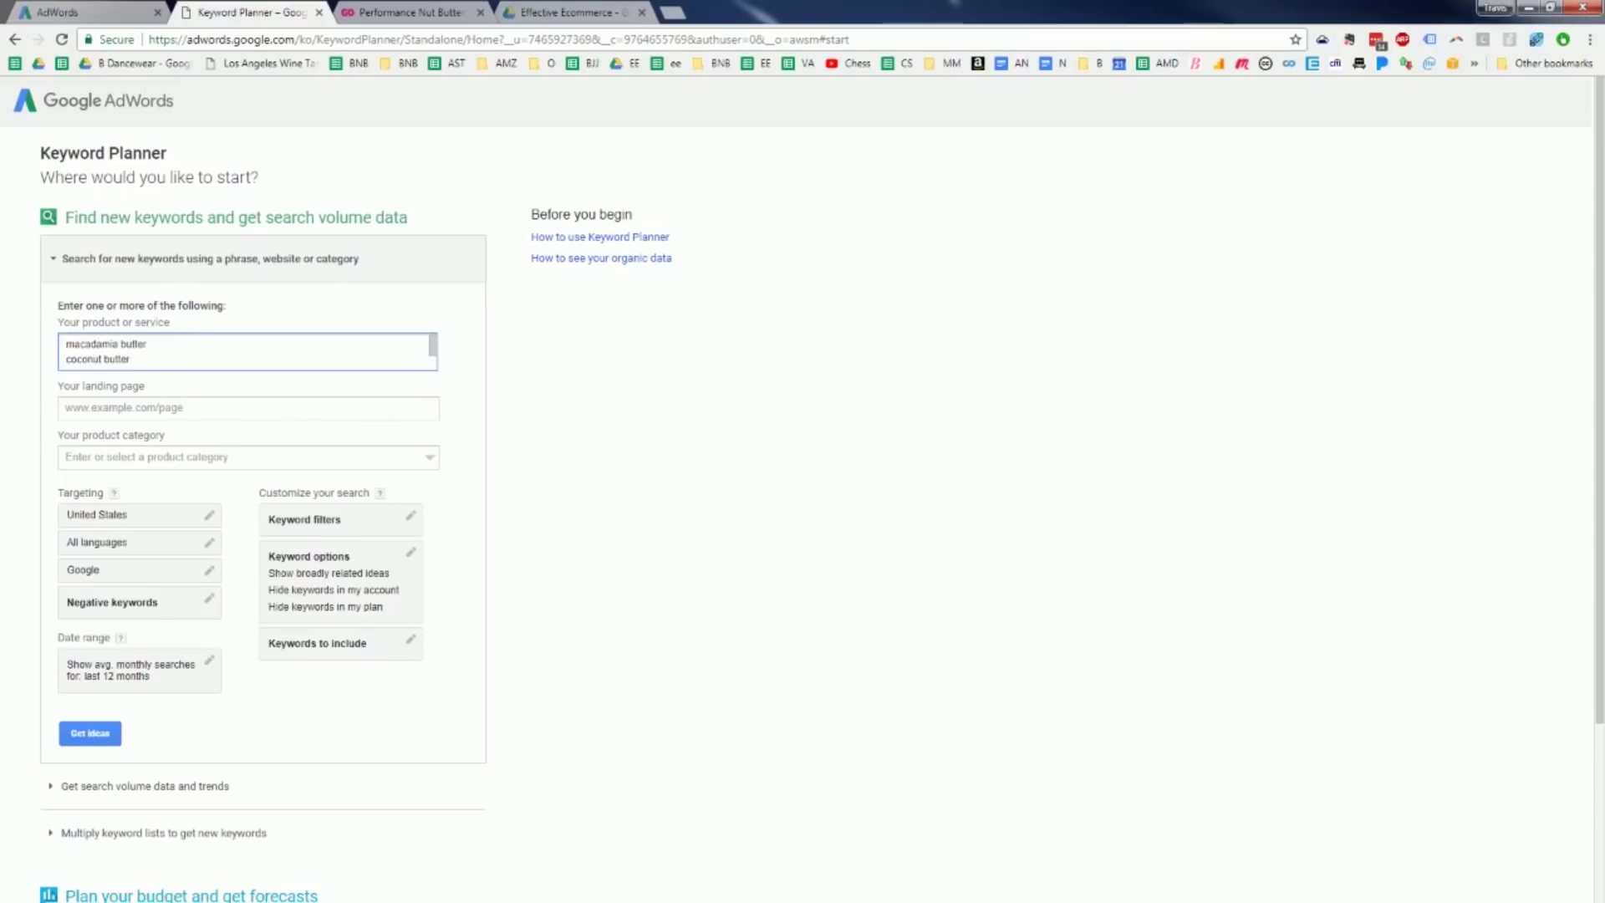
left_click(95, 735)
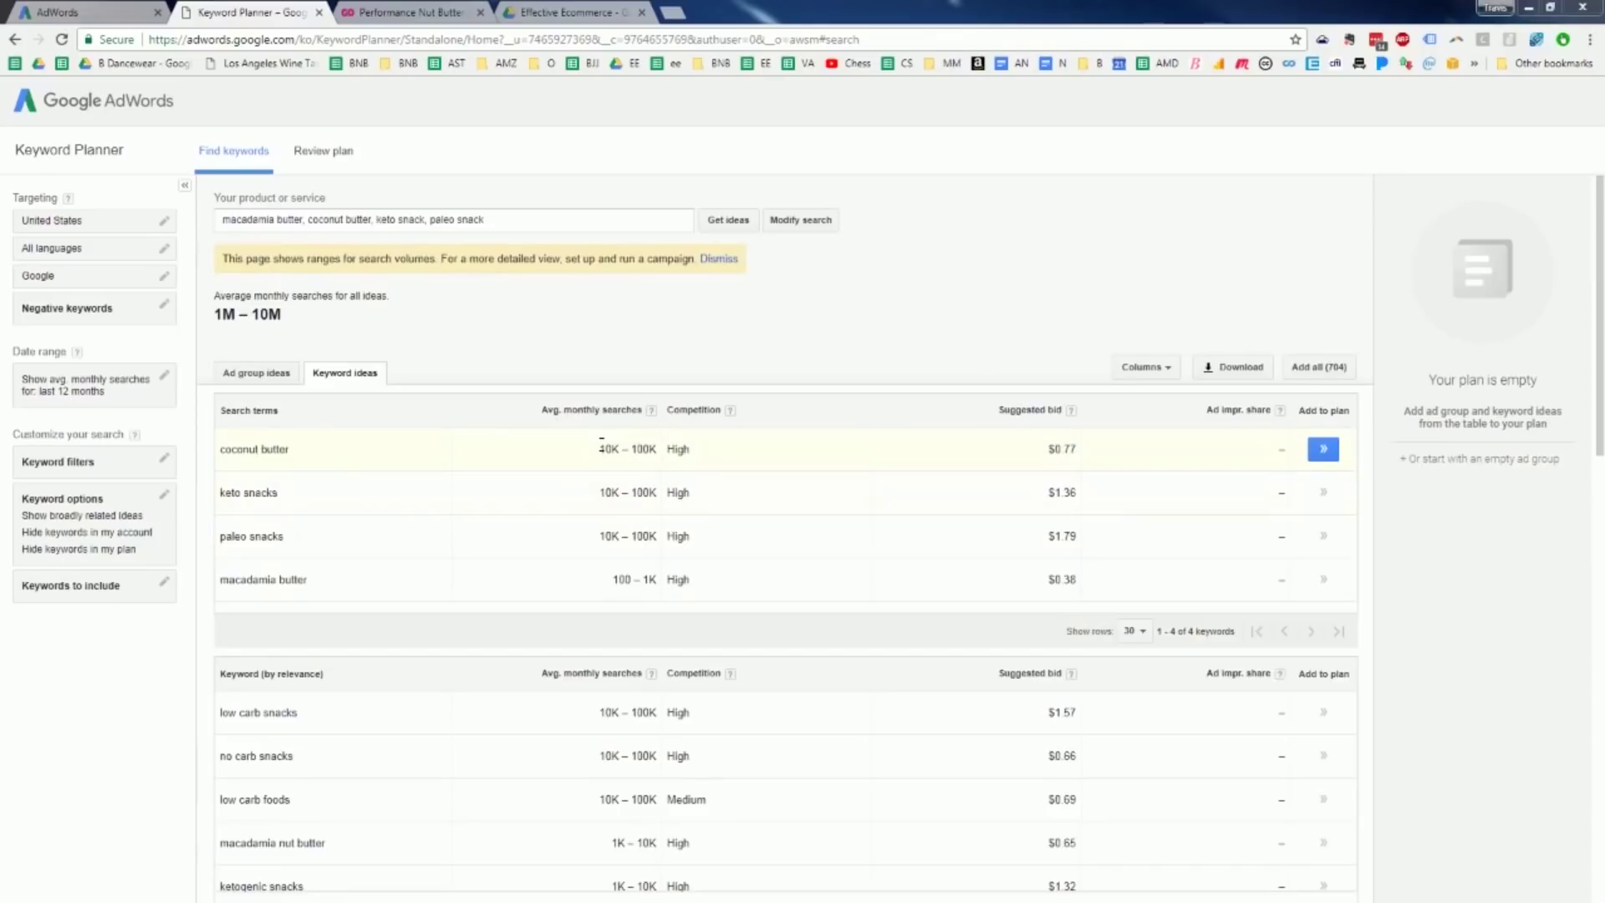
Compare the average monthly searches of keto snacks, paleo snacks and macadamia butter.
left_click_drag(591, 448, 660, 494)
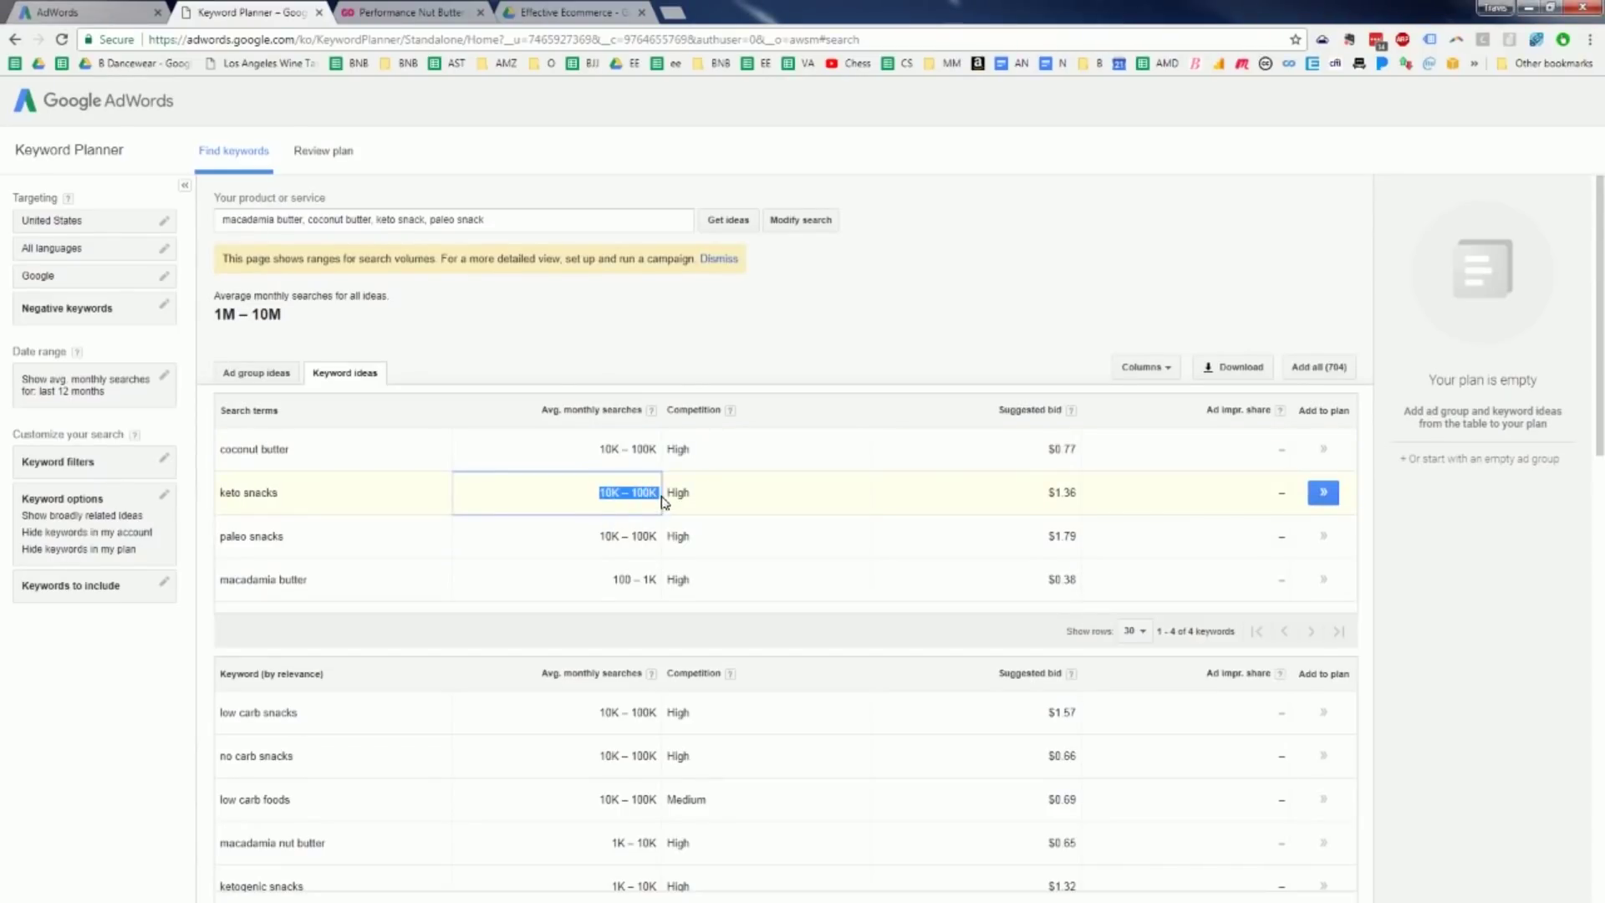
left_click_drag(595, 543, 662, 539)
left_click(456, 576)
left_click_drag(593, 492, 629, 494)
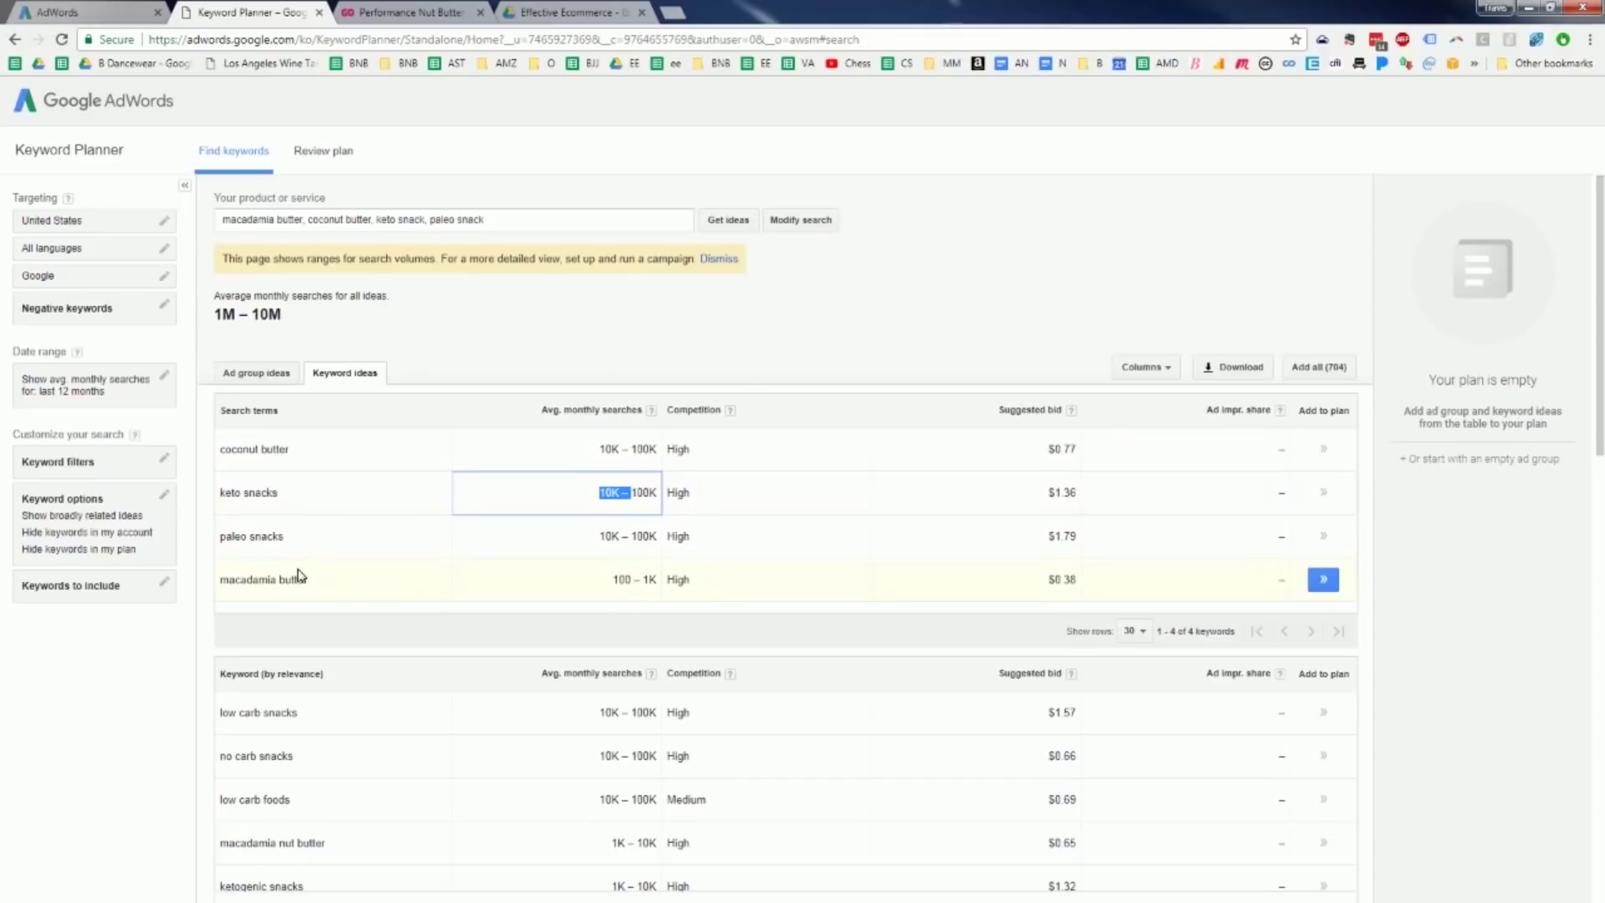
left_click_drag(608, 581, 667, 576)
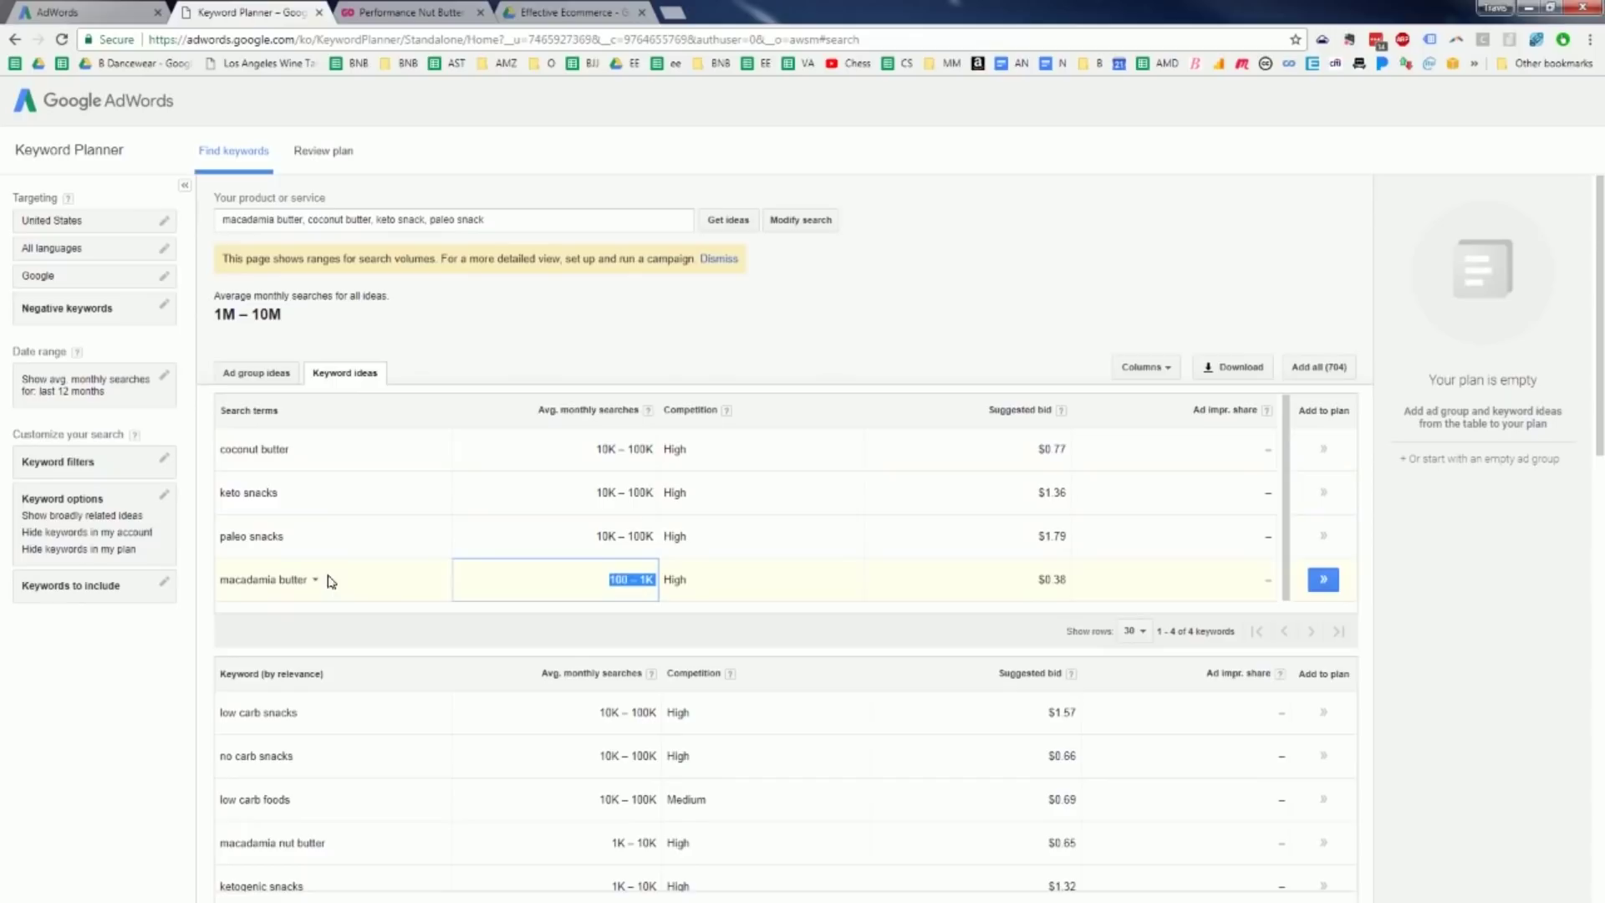
Search Google for the keyword macadamia butter and review the shopping ads and organic results competing for it.
left_click_drag(304, 576, 223, 582)
right_click(238, 583)
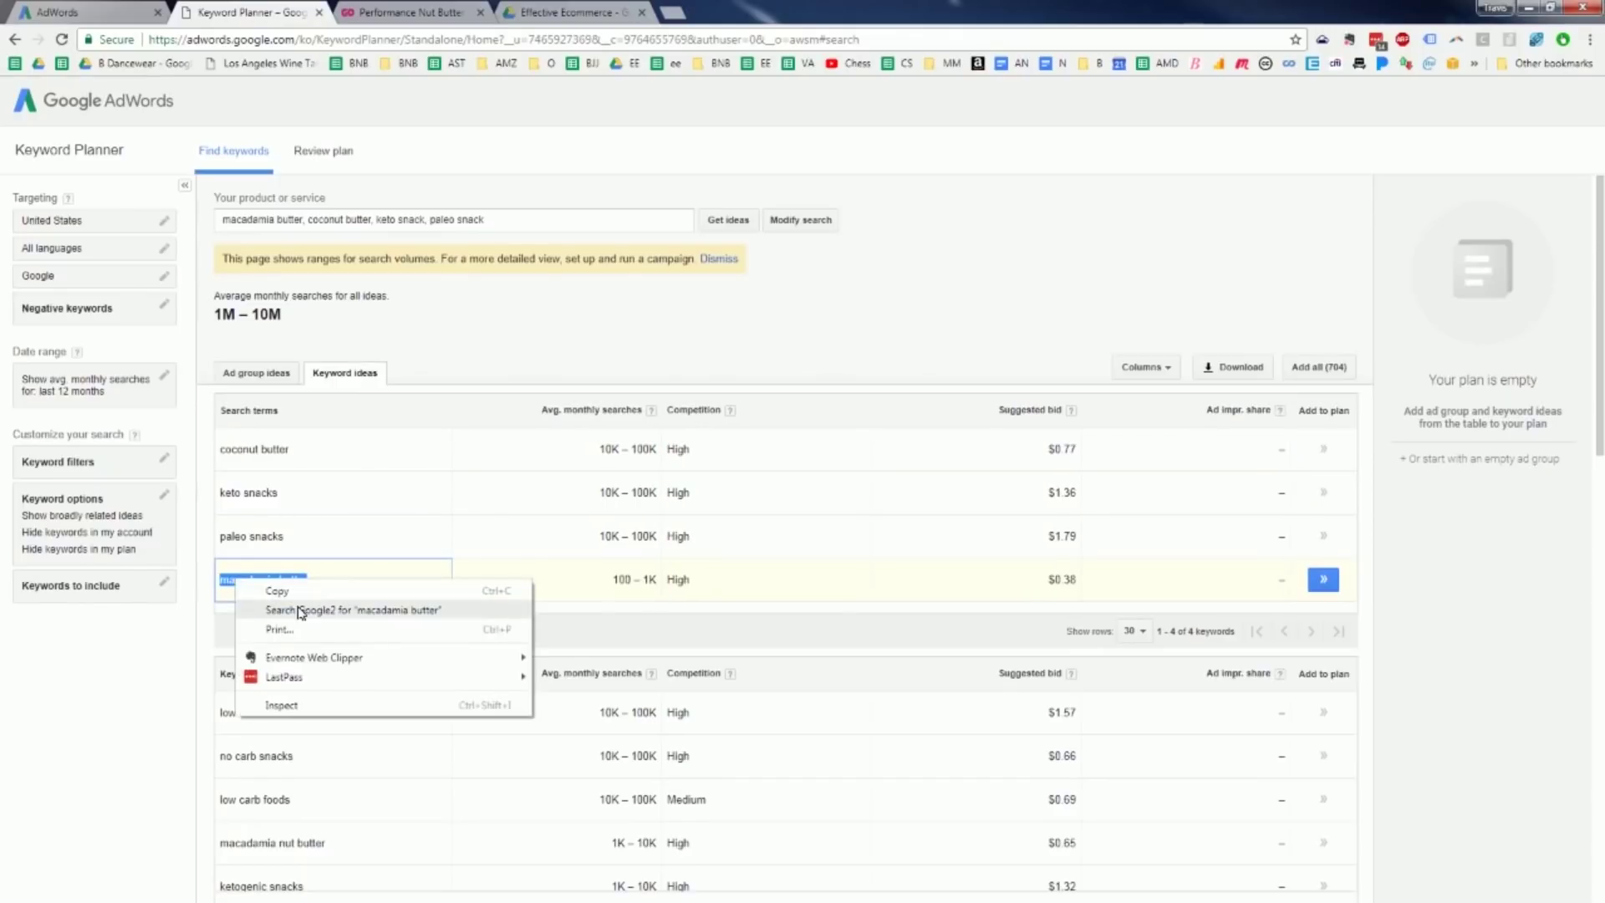
left_click(304, 610)
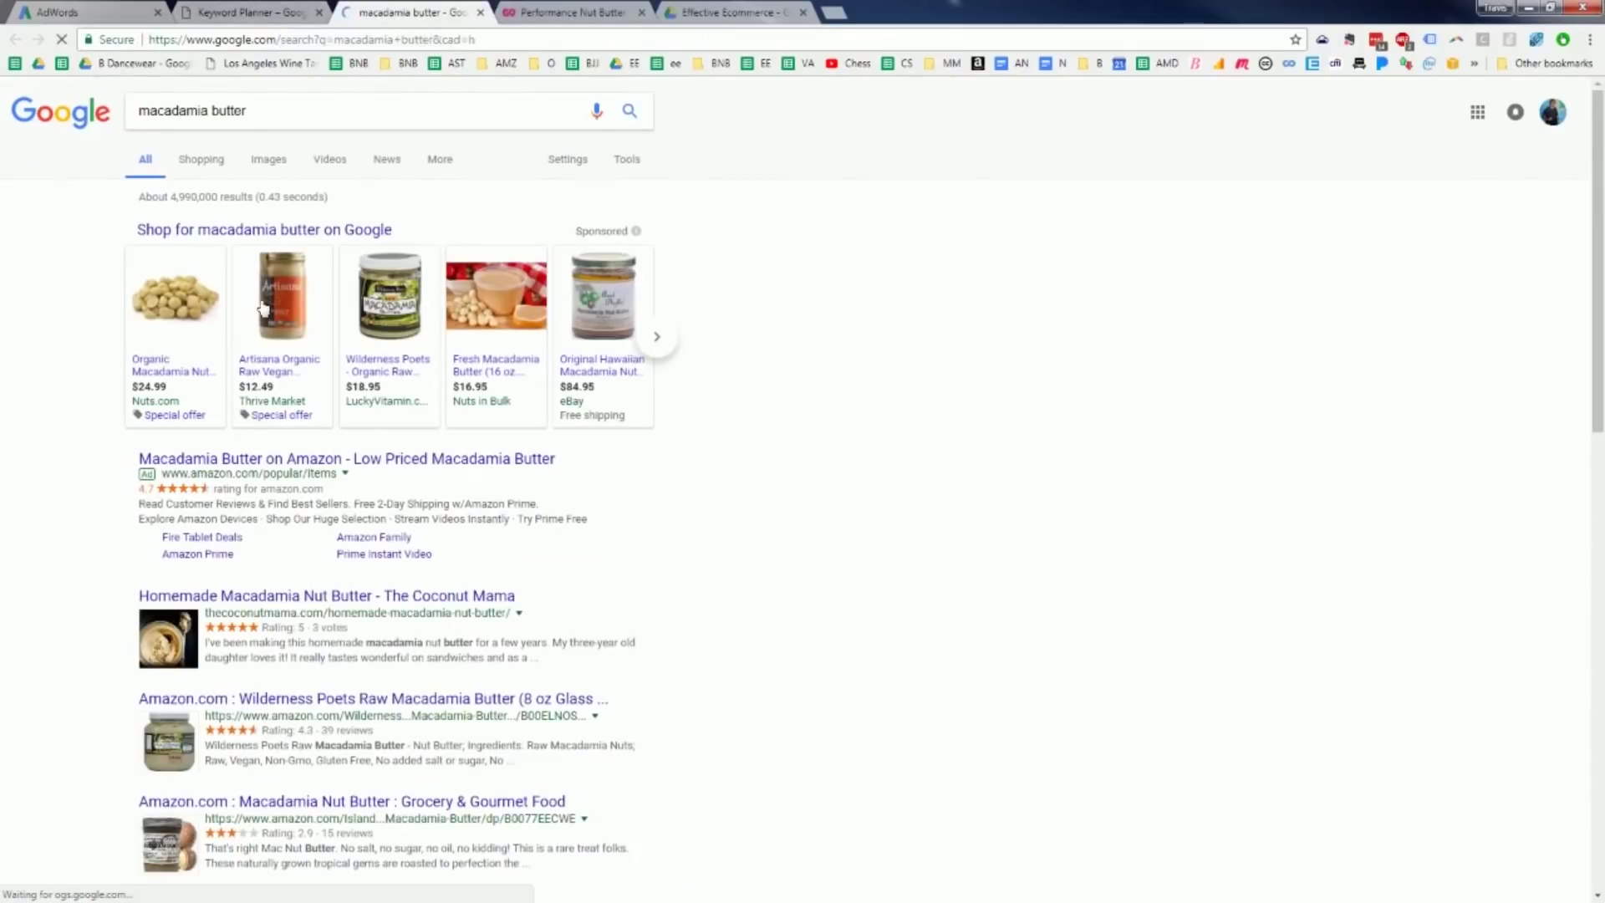
mouse_move(281, 379)
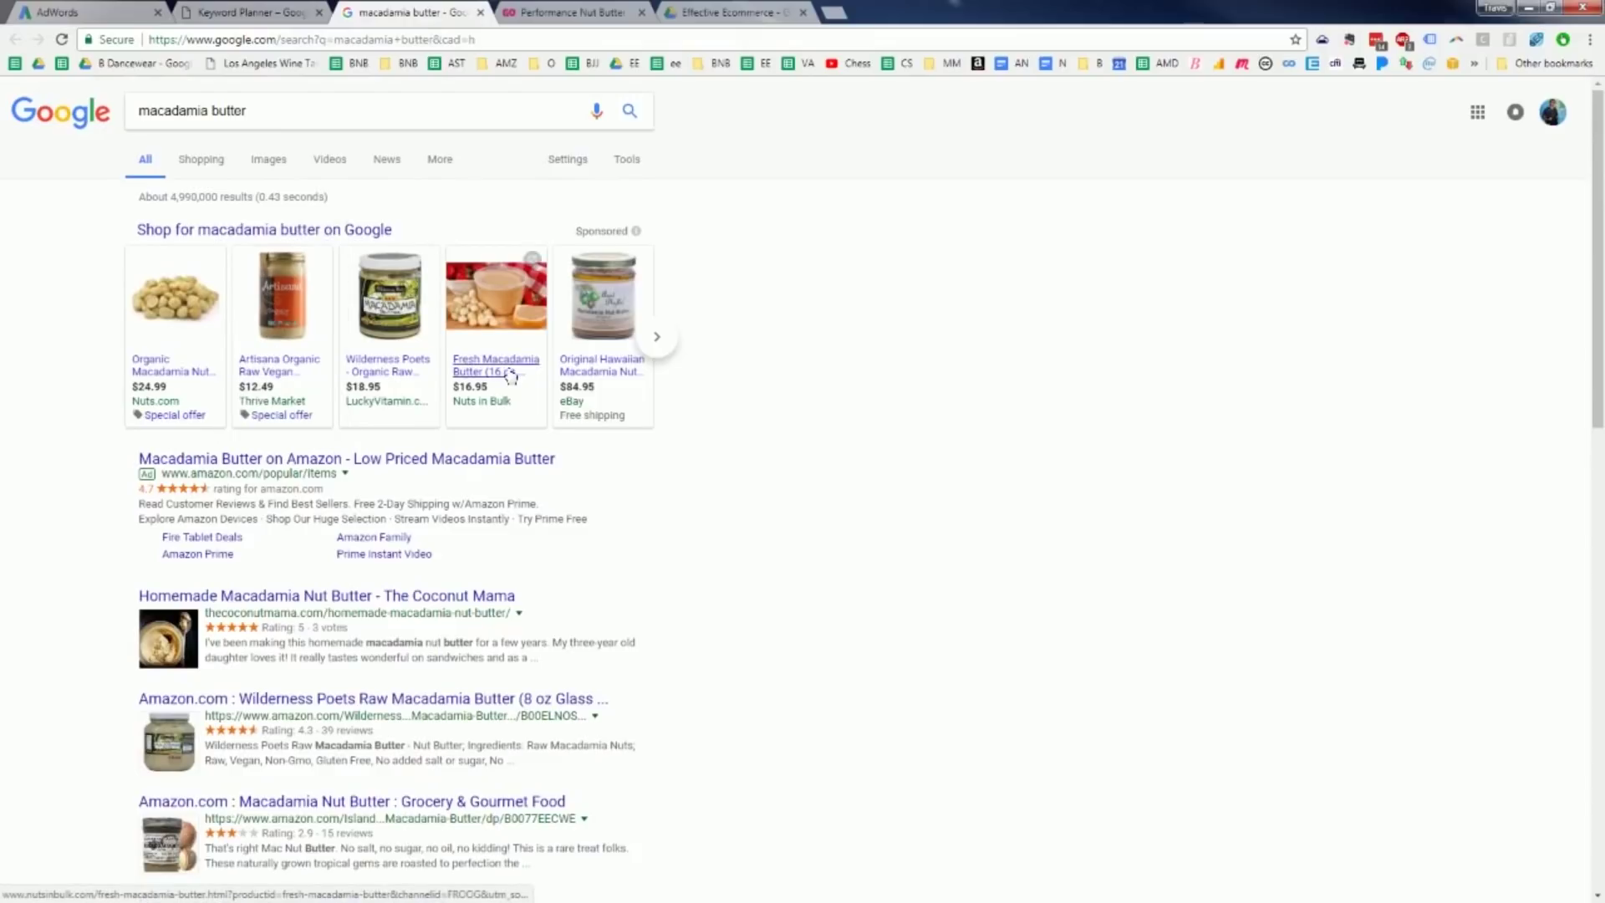
mouse_move(499, 375)
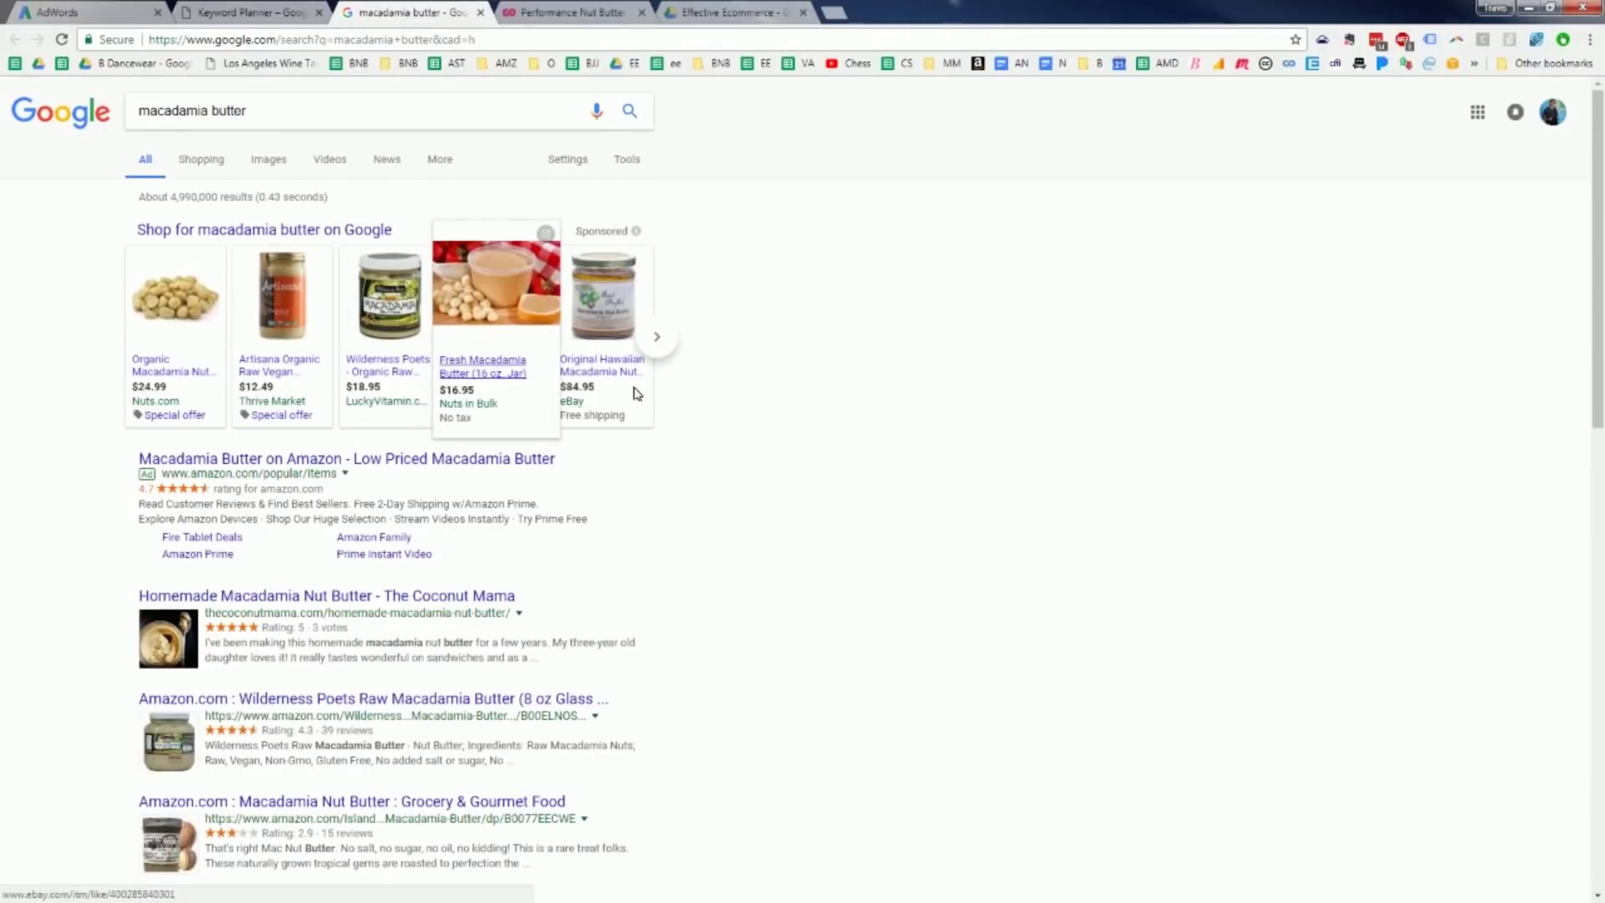
scroll(628, 589, "down", 3)
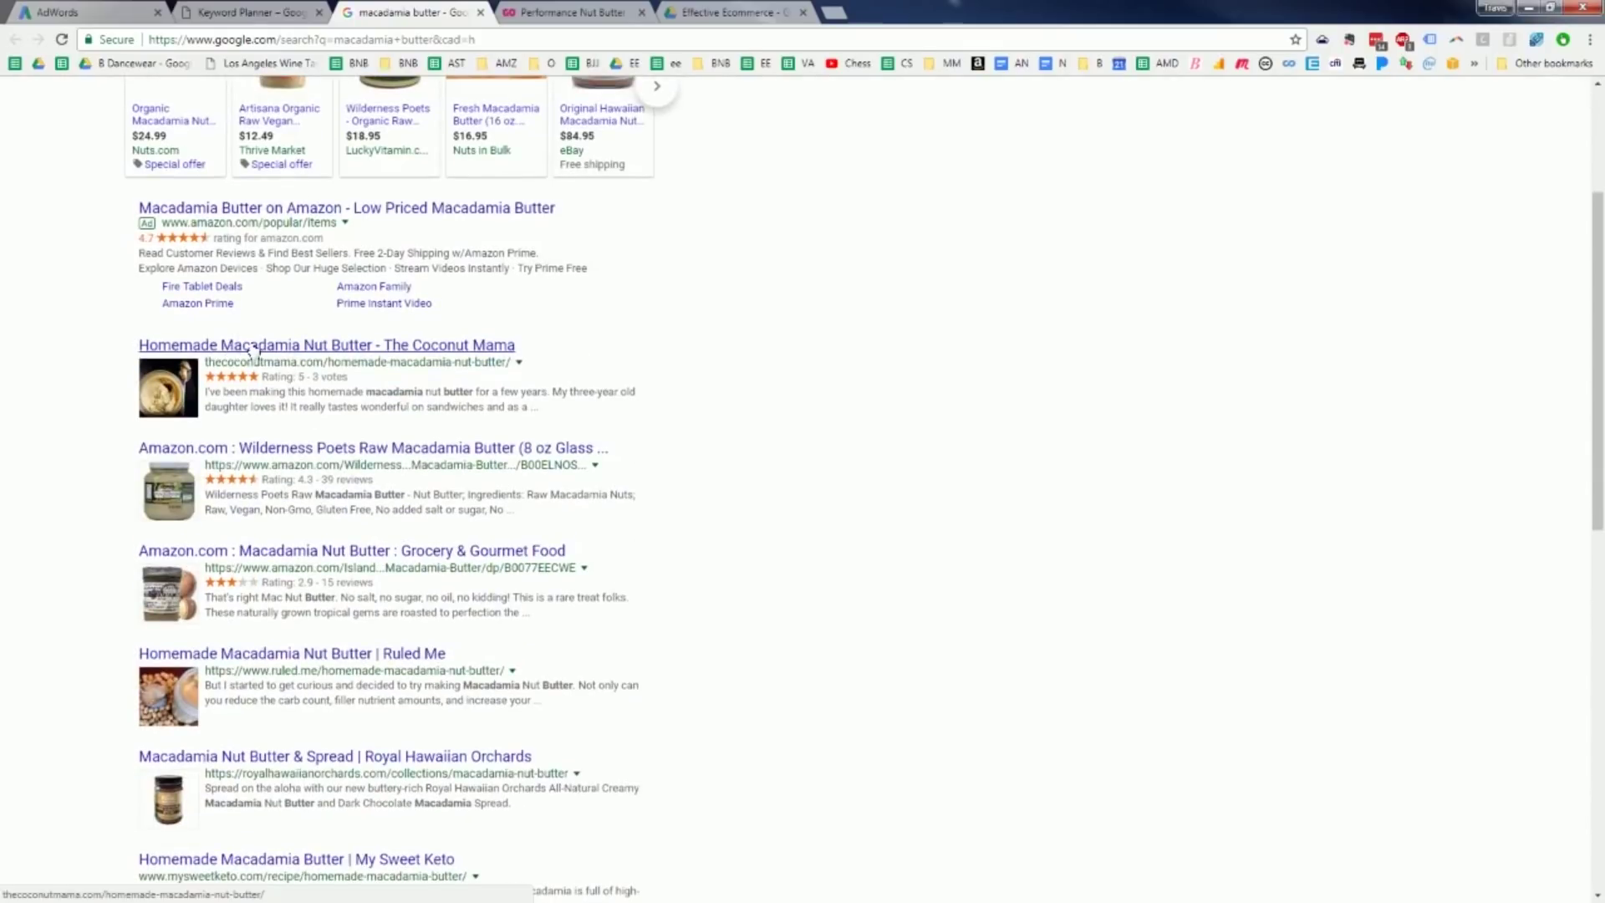
left_click(272, 12)
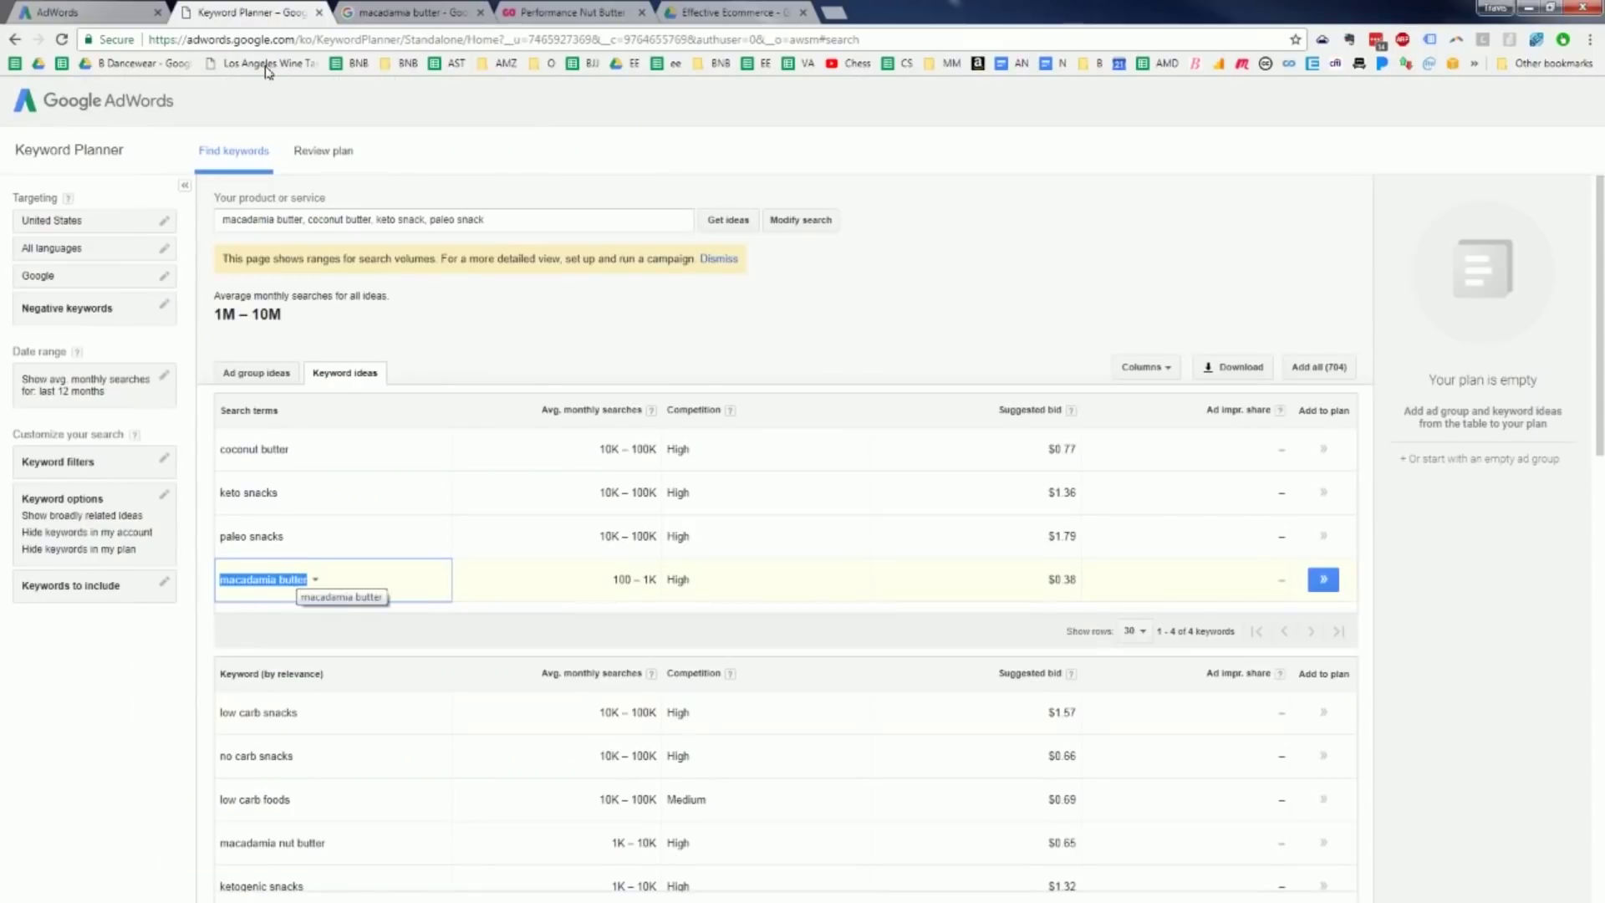
left_click(422, 13)
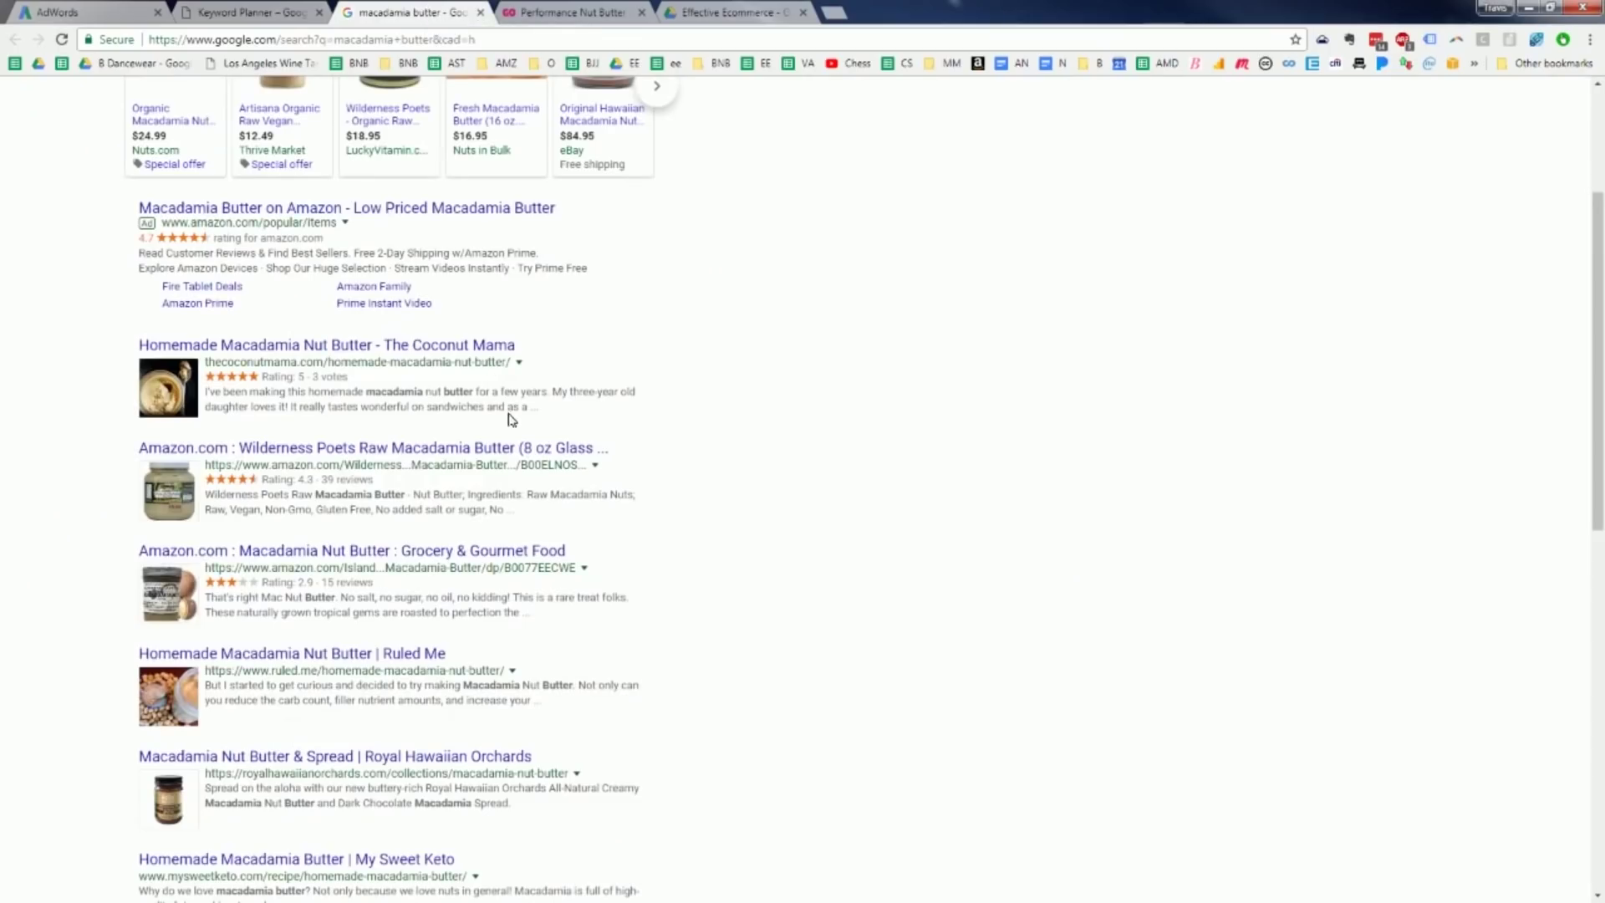
scroll(458, 506, "down", 4)
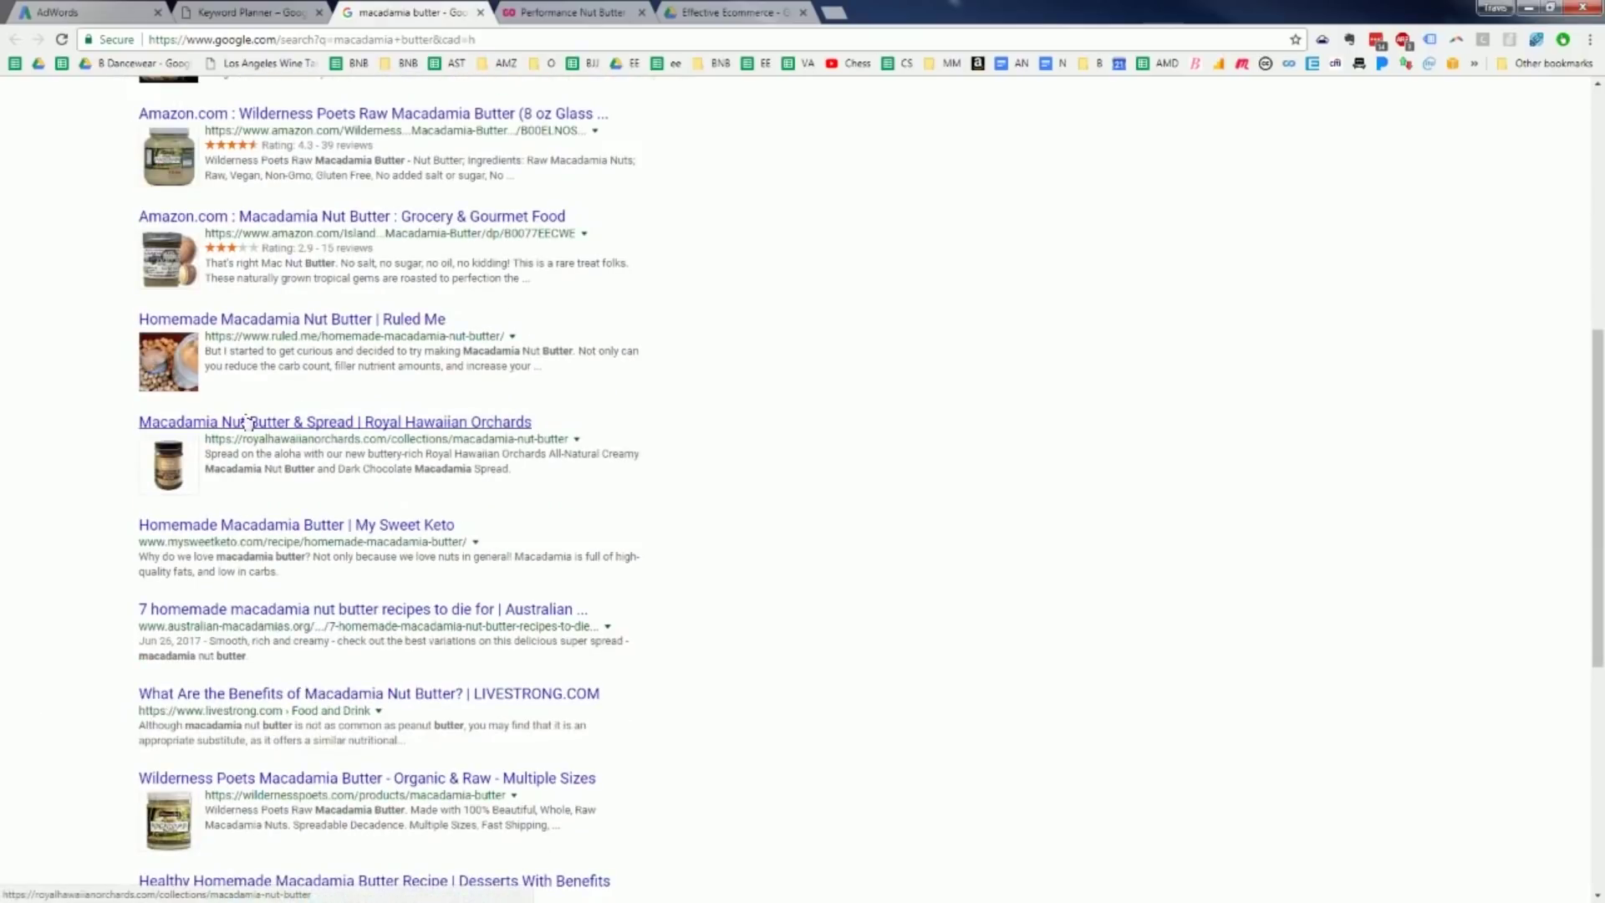
scroll(248, 427, "up", 4)
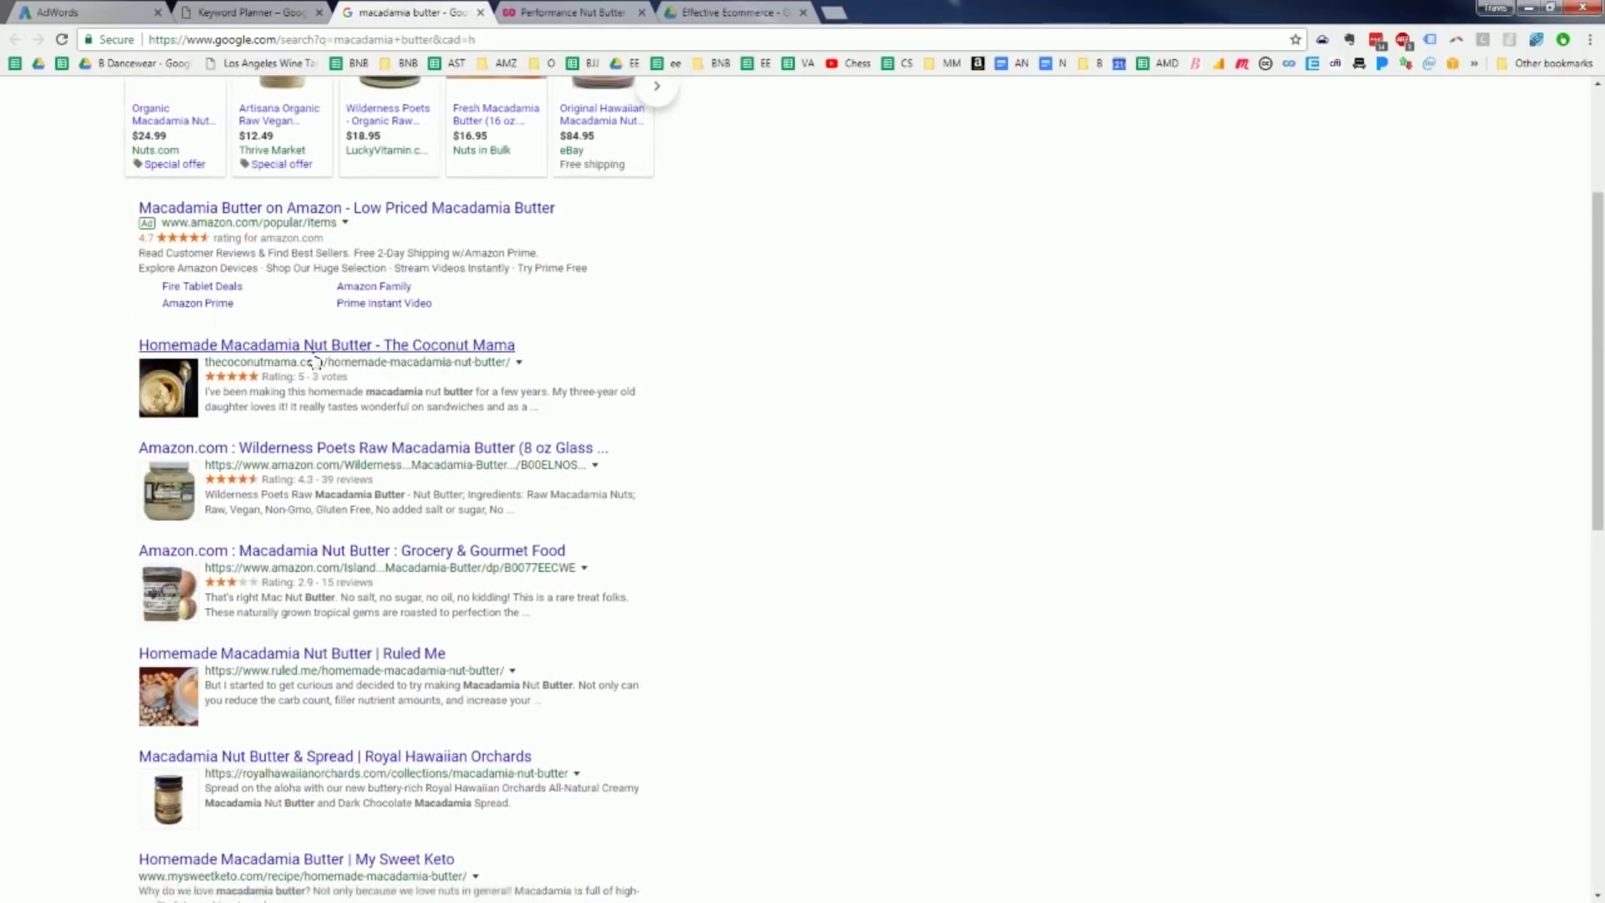
Add ketogenic snacks to the Keyword Planner's product terms and refresh the keyword ideas.
left_click(256, 15)
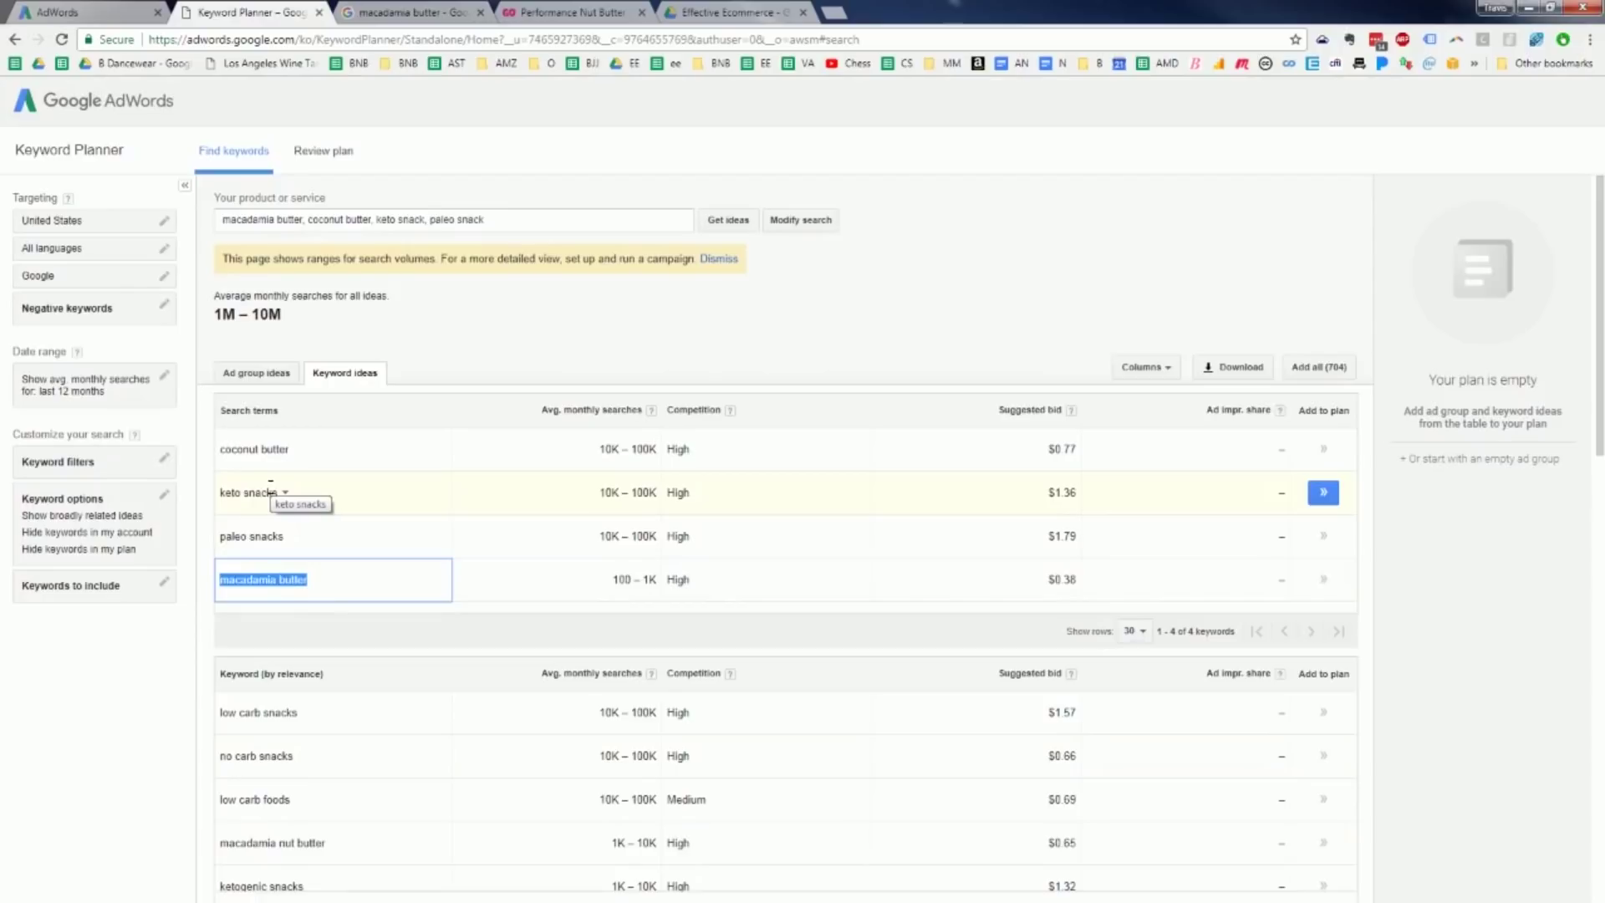
left_click(304, 504)
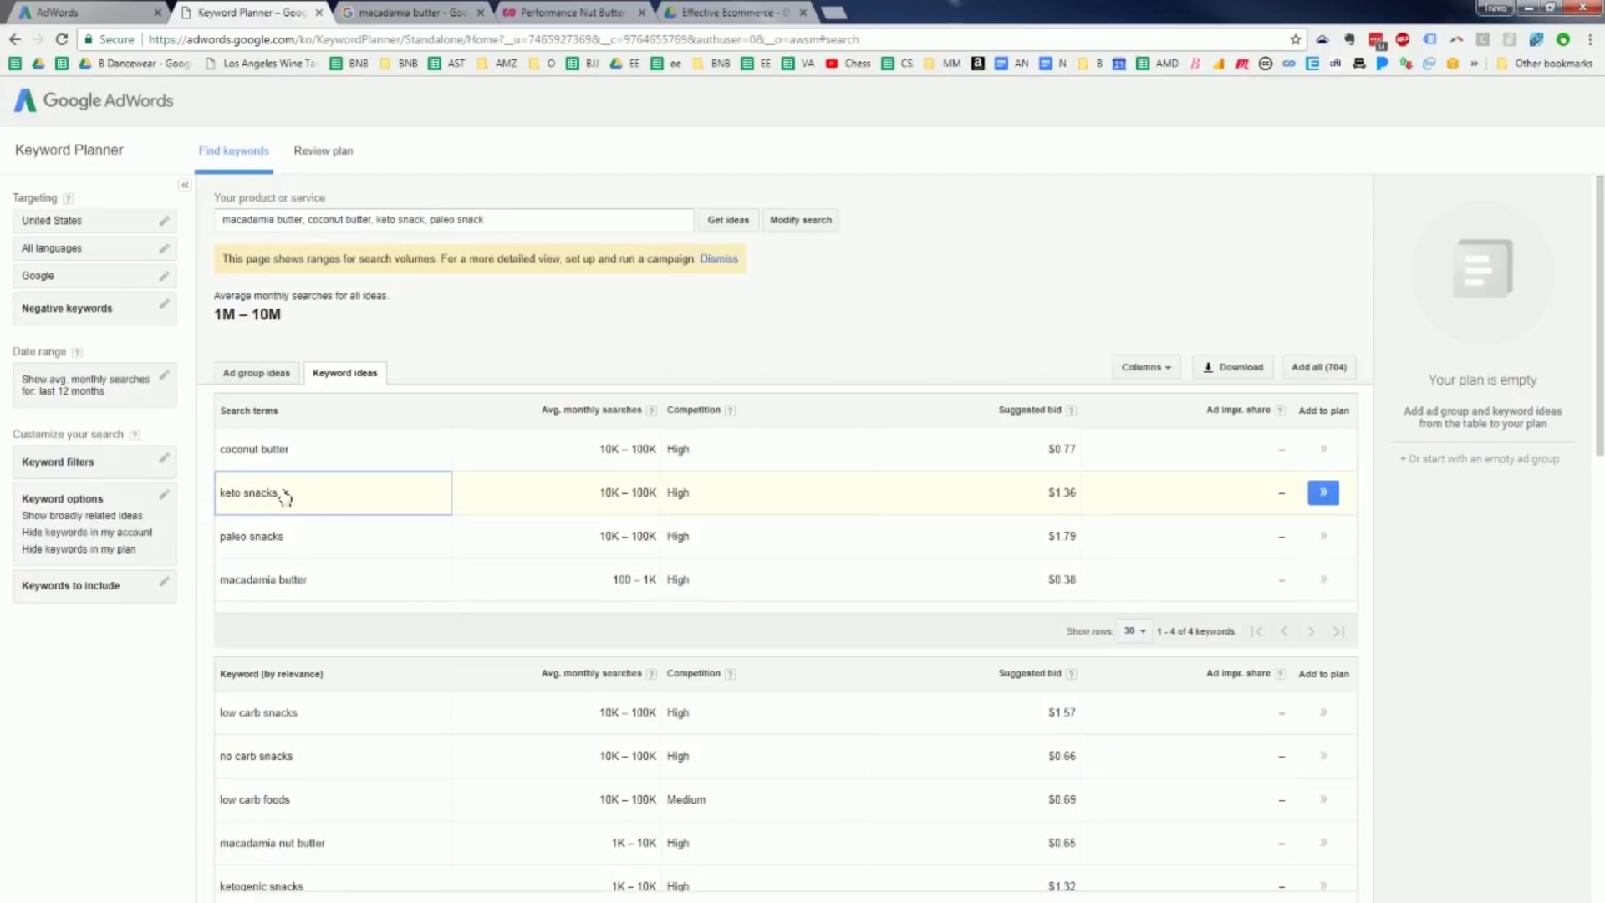
left_click(519, 219)
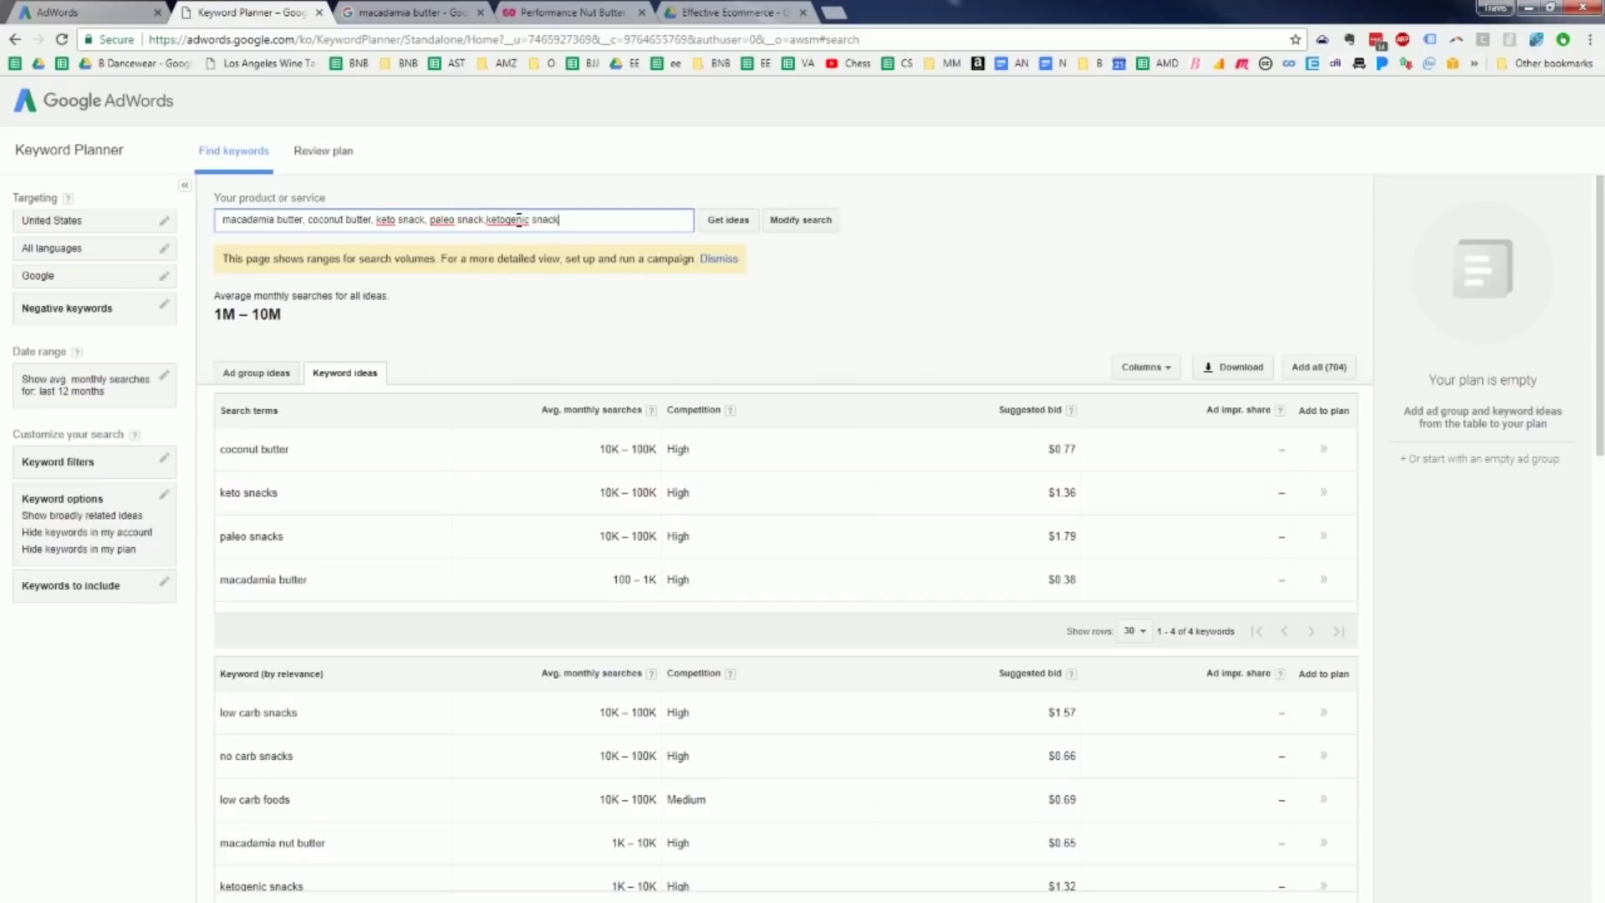
key("Return")
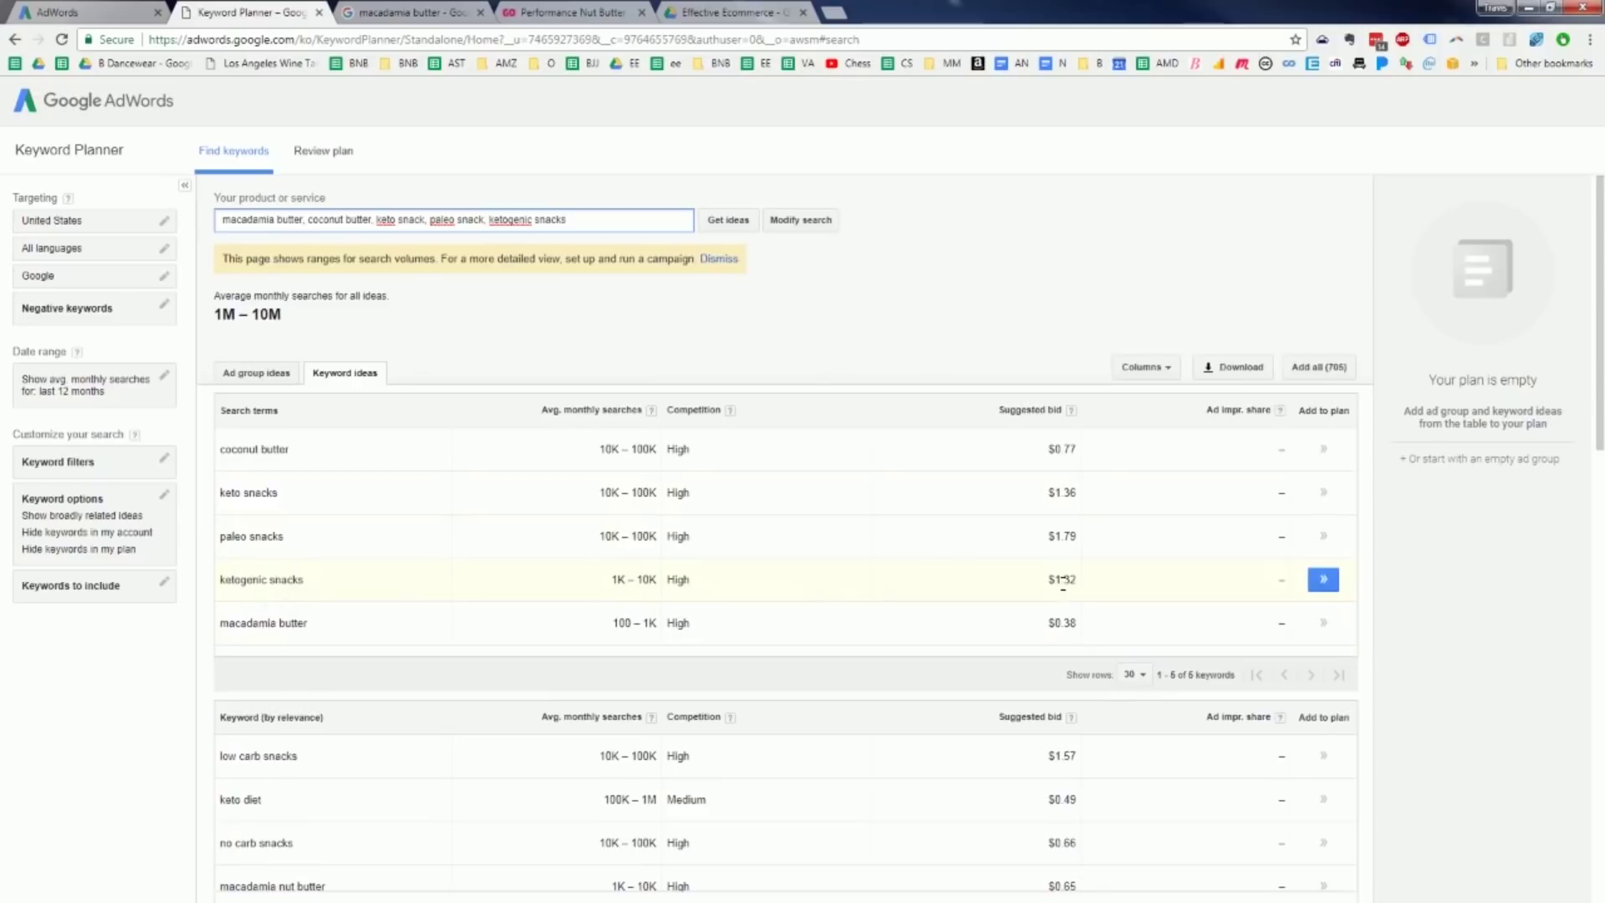
Compare the average monthly searches of ketogenic snacks and keto snacks, and review Google's ads and organic results for keto snacks.
left_click_drag(607, 581, 657, 588)
left_click_drag(604, 495, 654, 497)
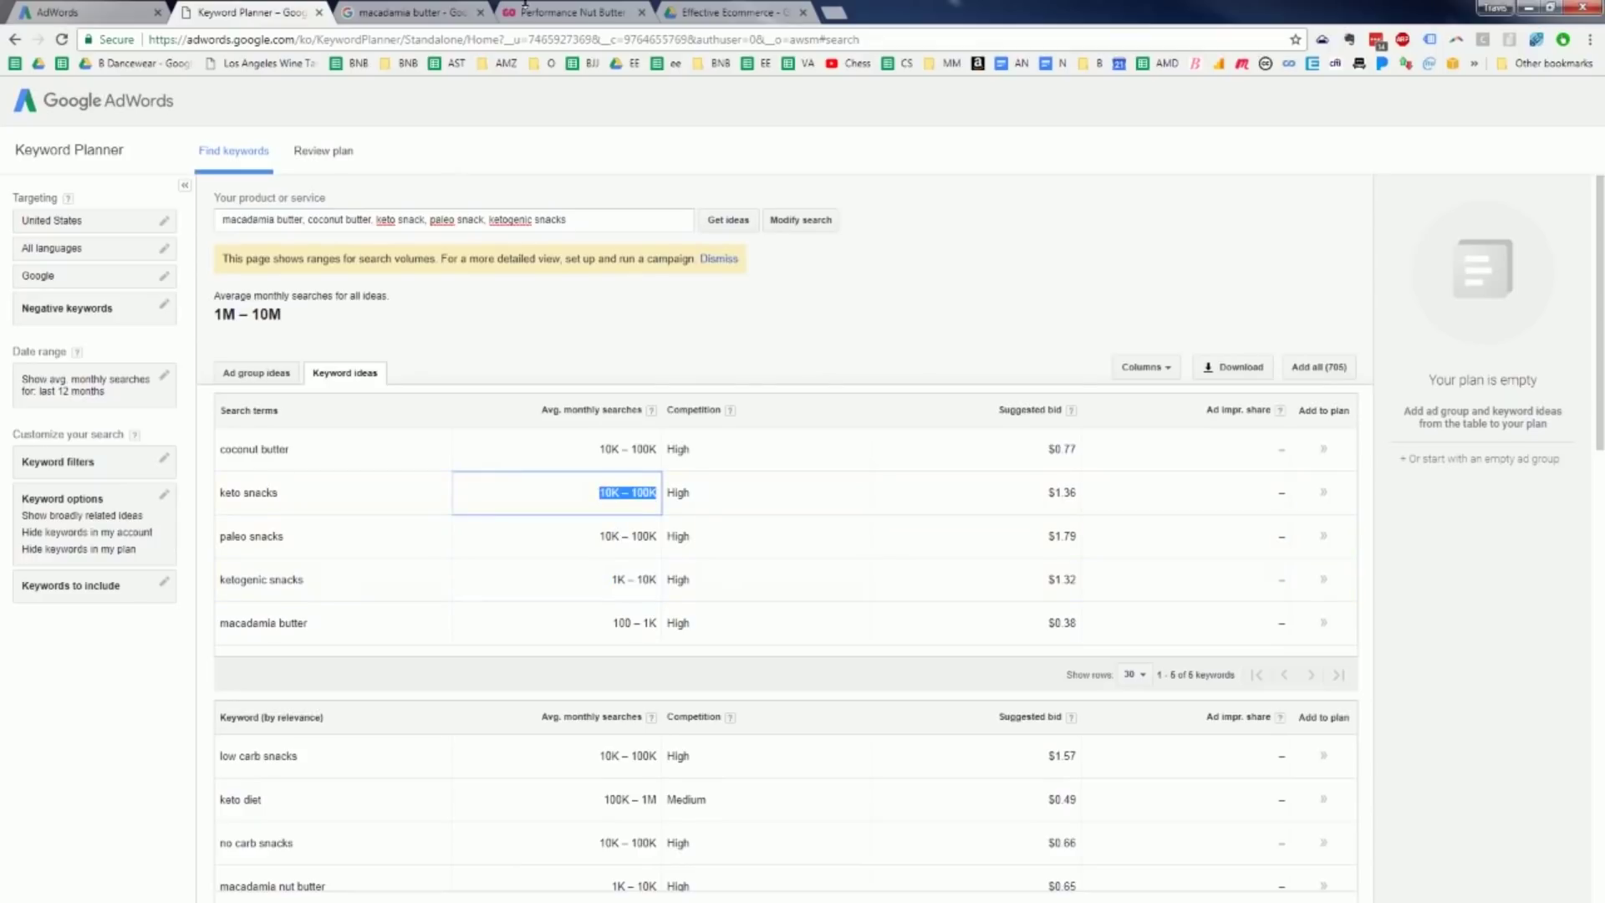
left_click(423, 12)
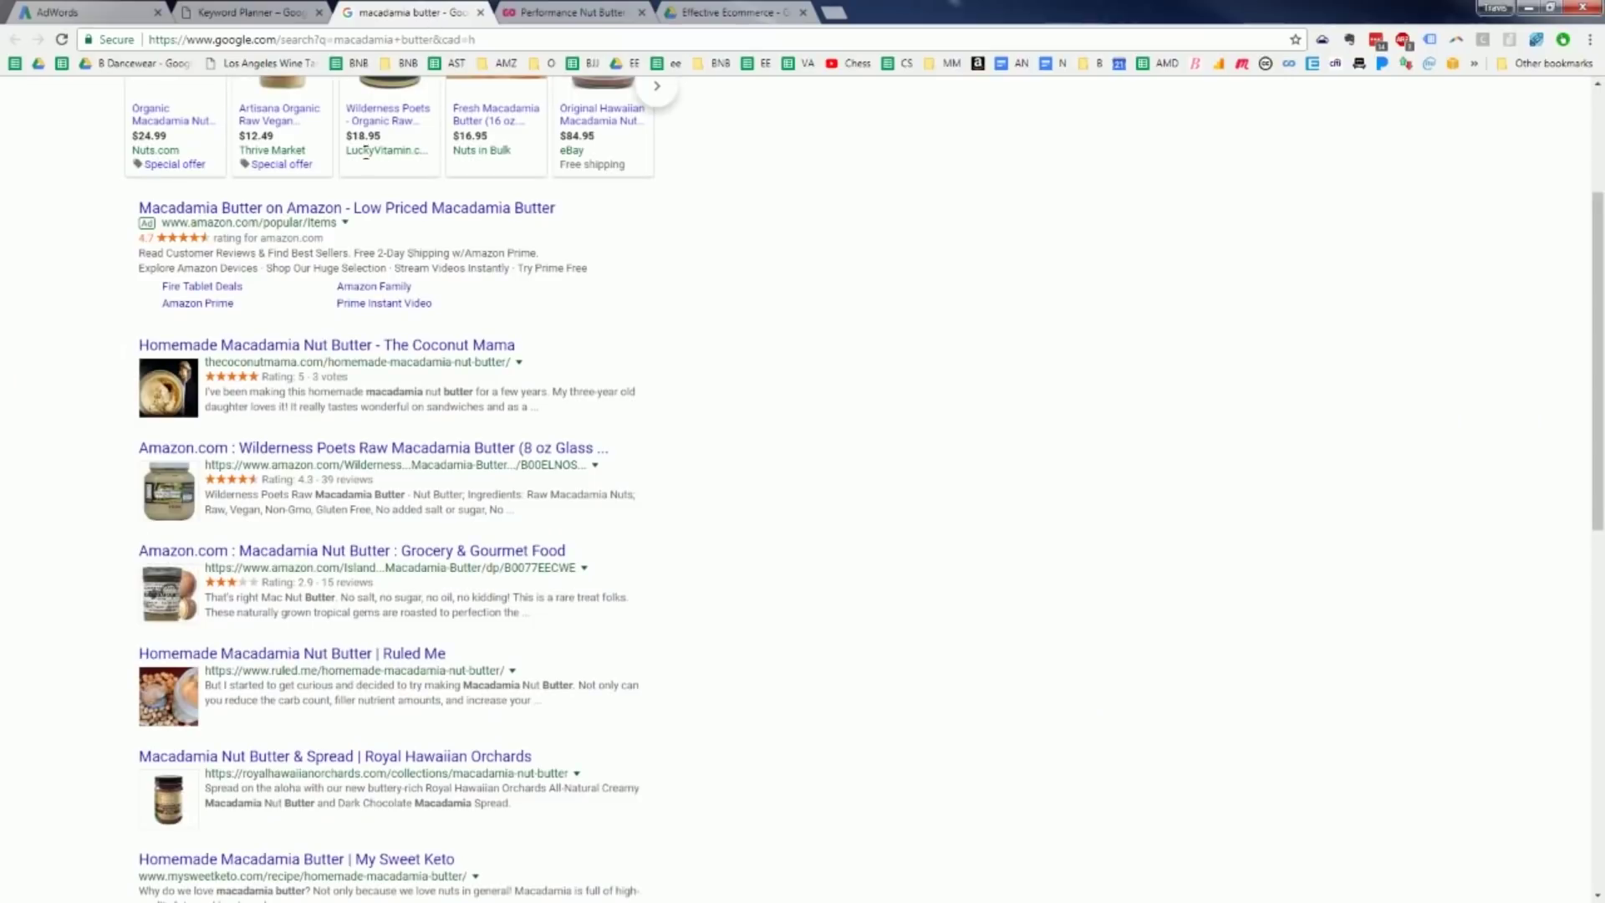
scroll(368, 163, "up", 3)
triple_click(377, 117)
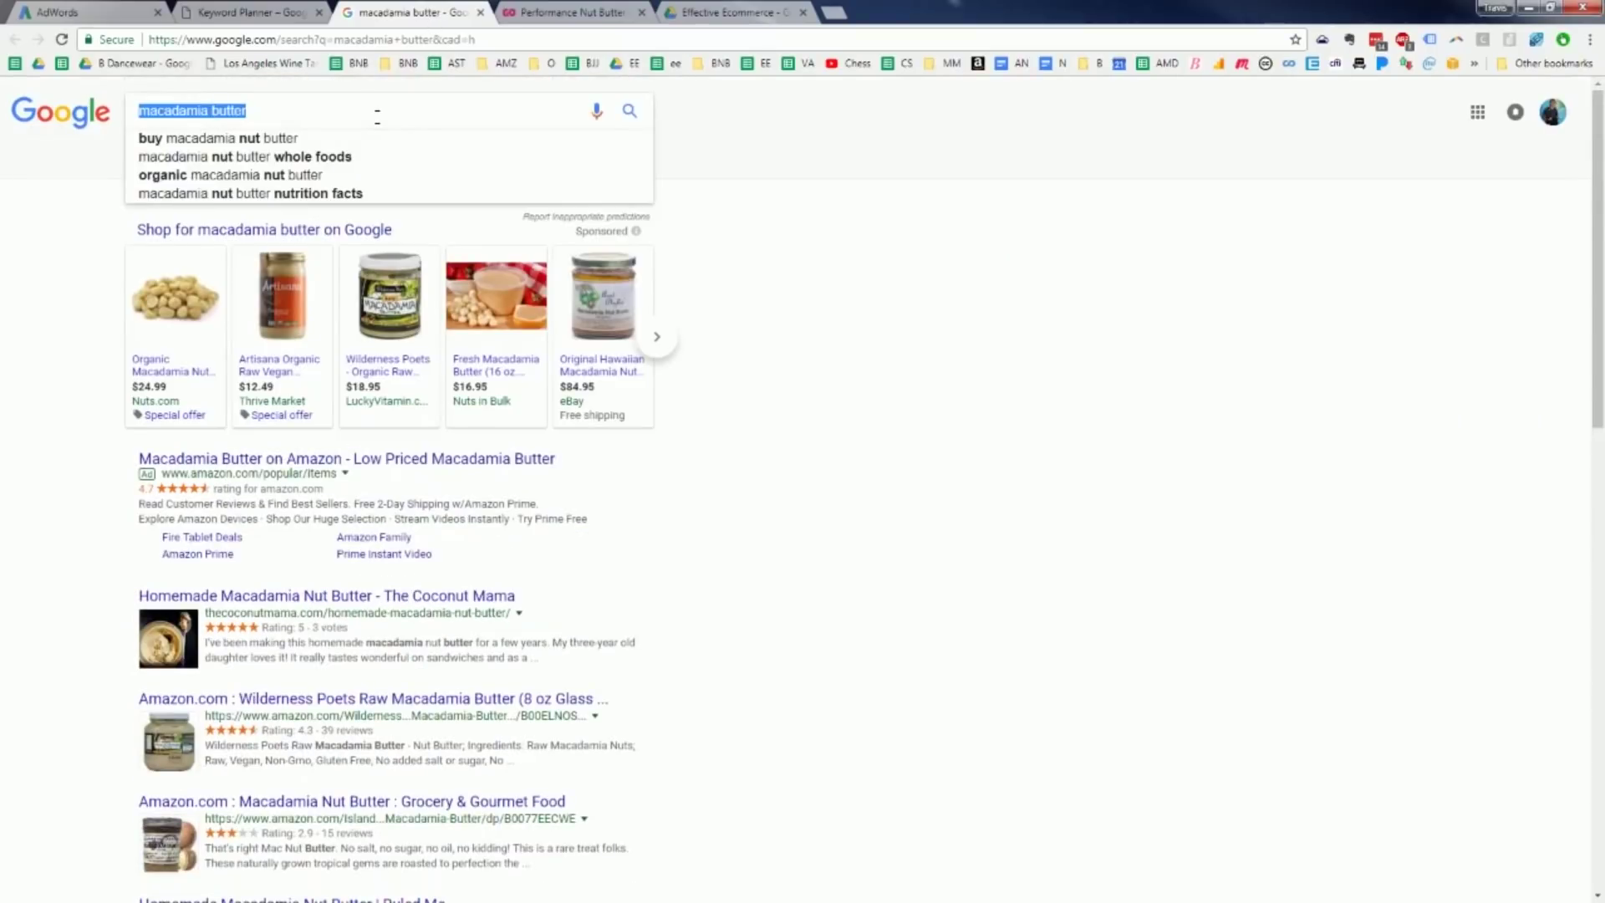
type("keto snacks")
key("Return")
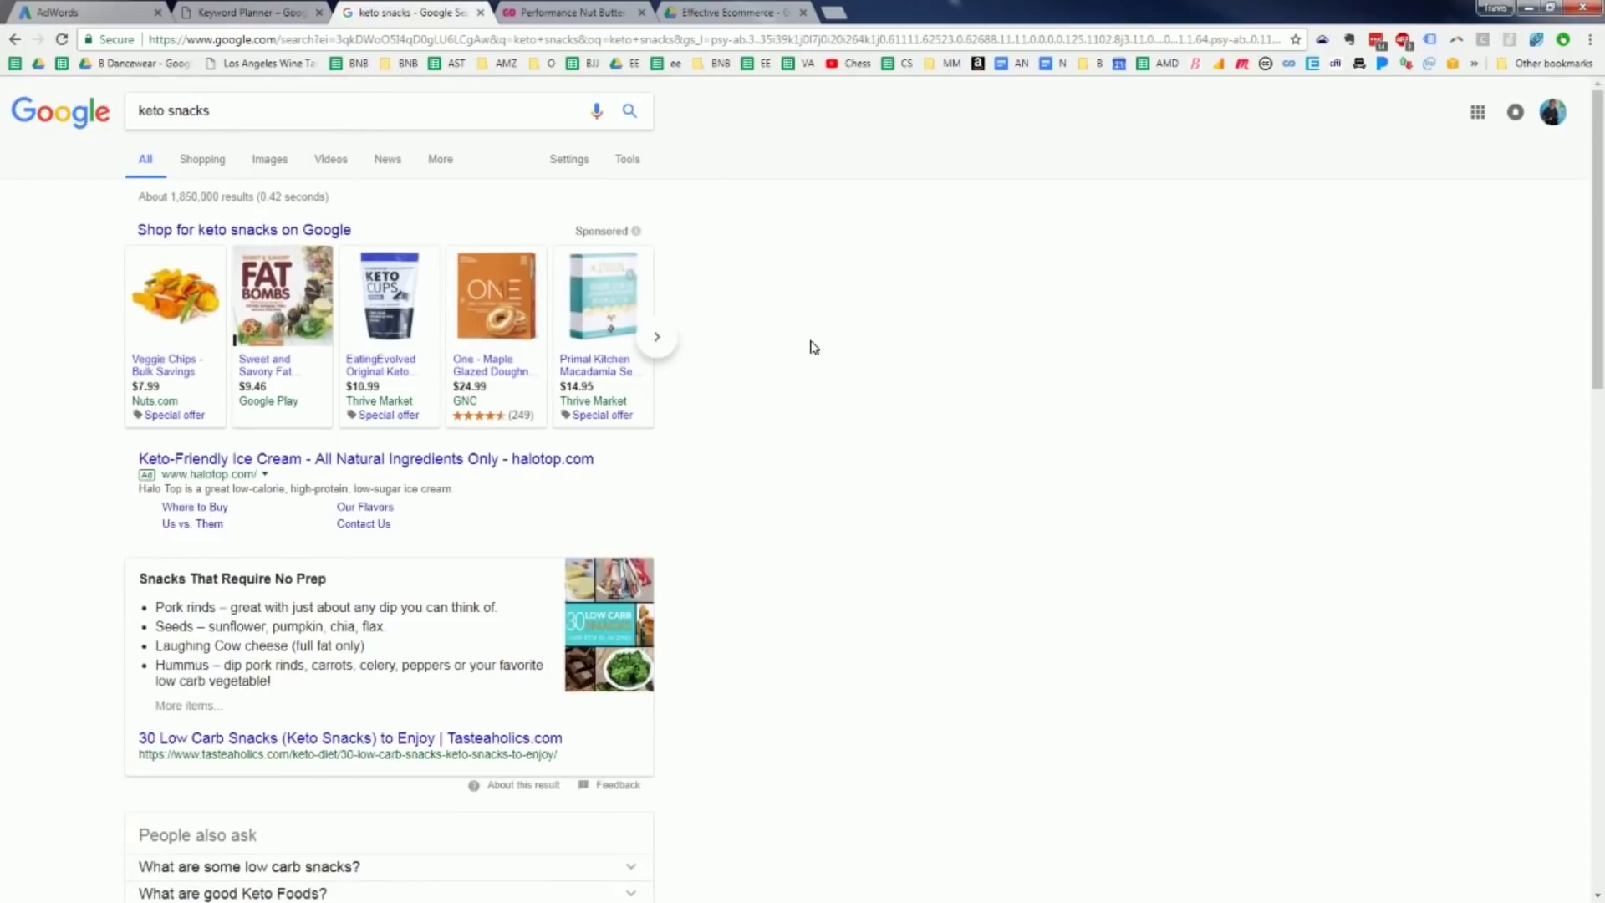
scroll(813, 346, "down", 7)
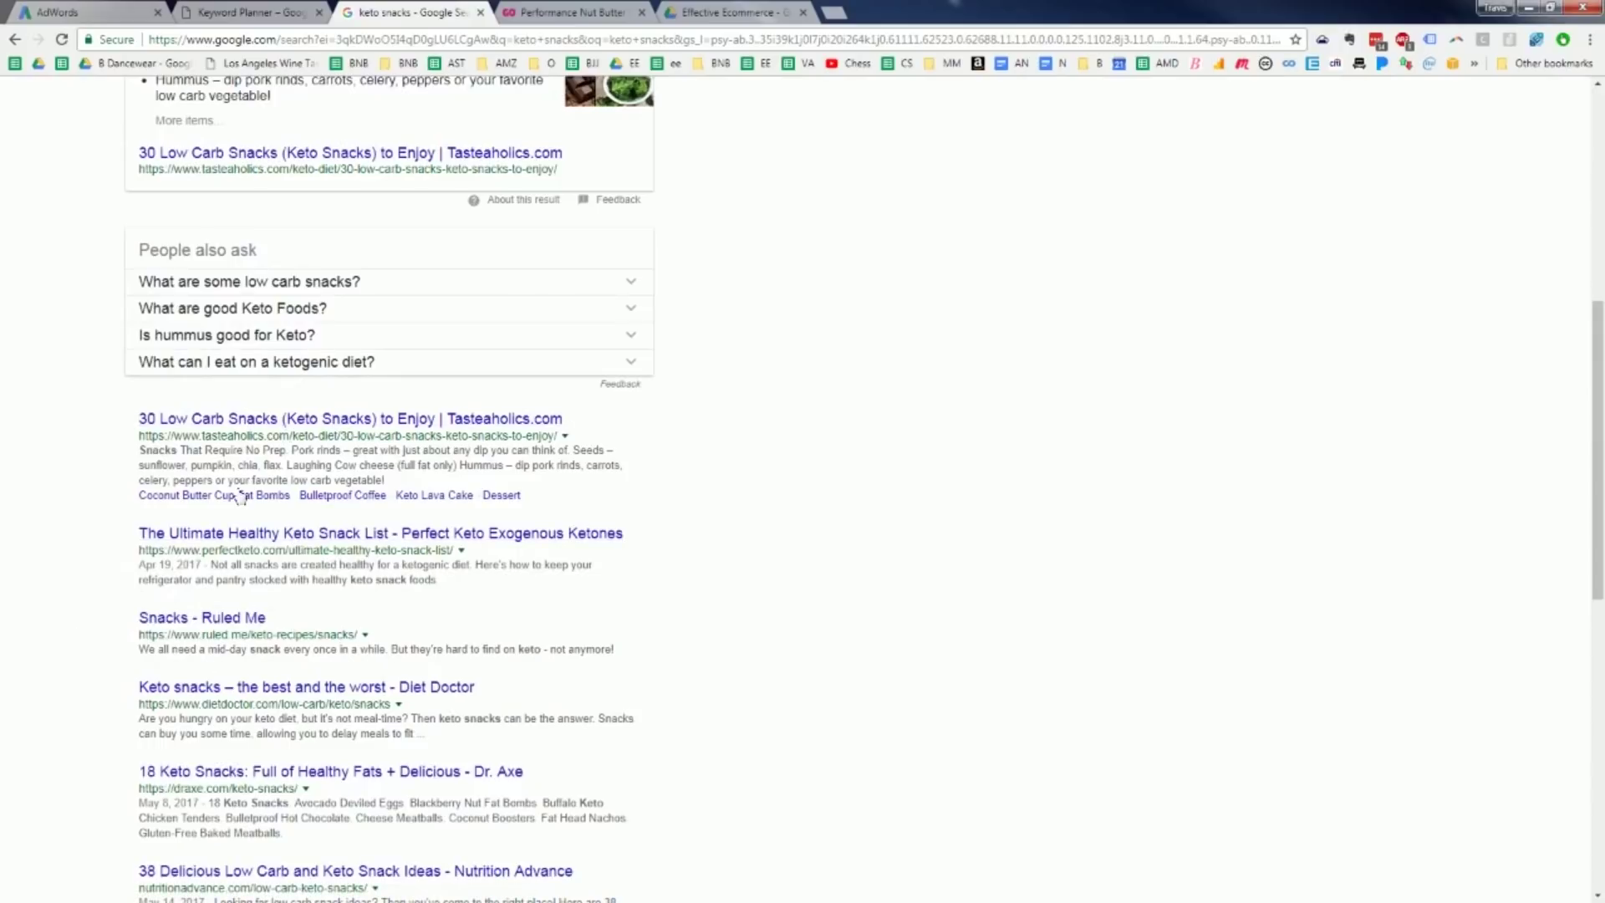
Return to the Keyword Planner and examine the related keyword ideas with their search volumes, competition and suggested bids.
left_click(247, 13)
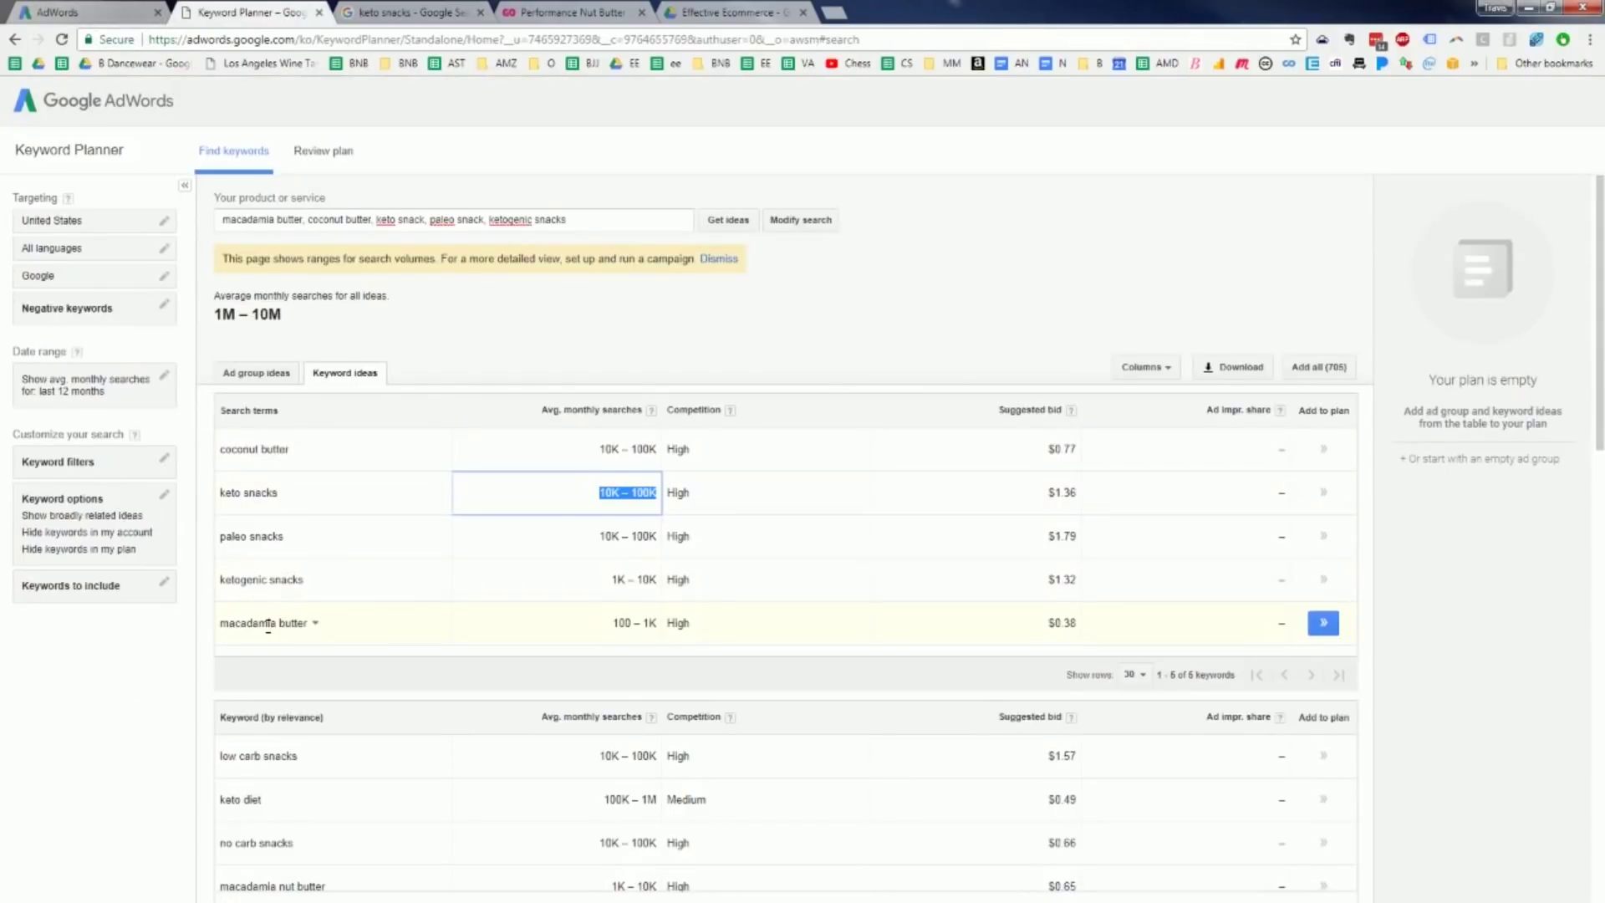
scroll(757, 337, "down", 2)
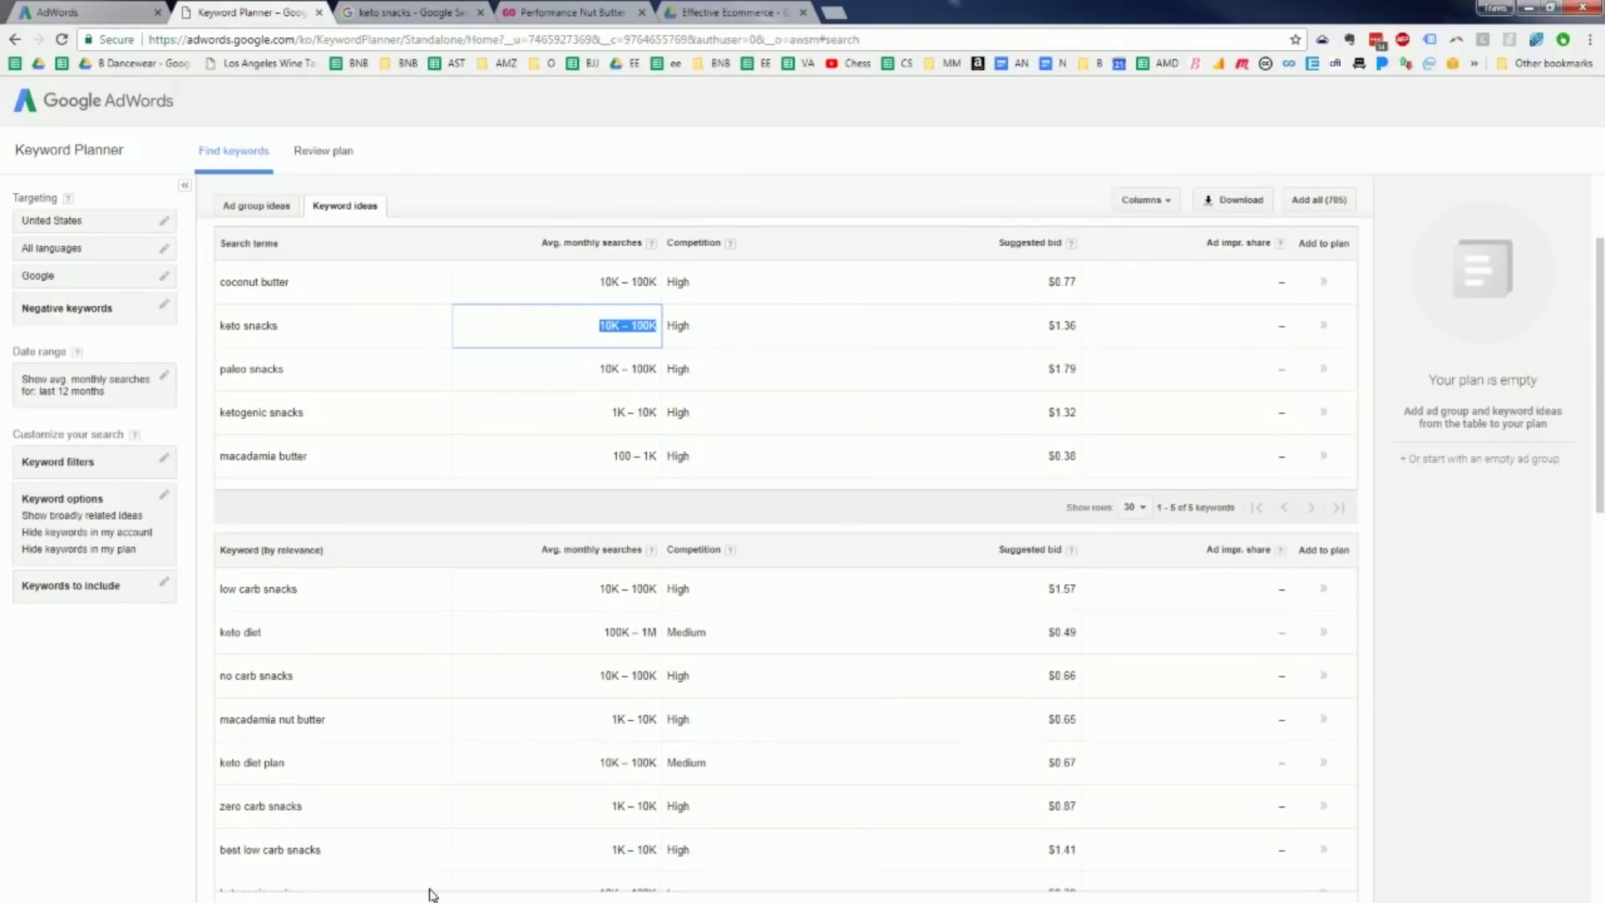
scroll(429, 602, "down", 3)
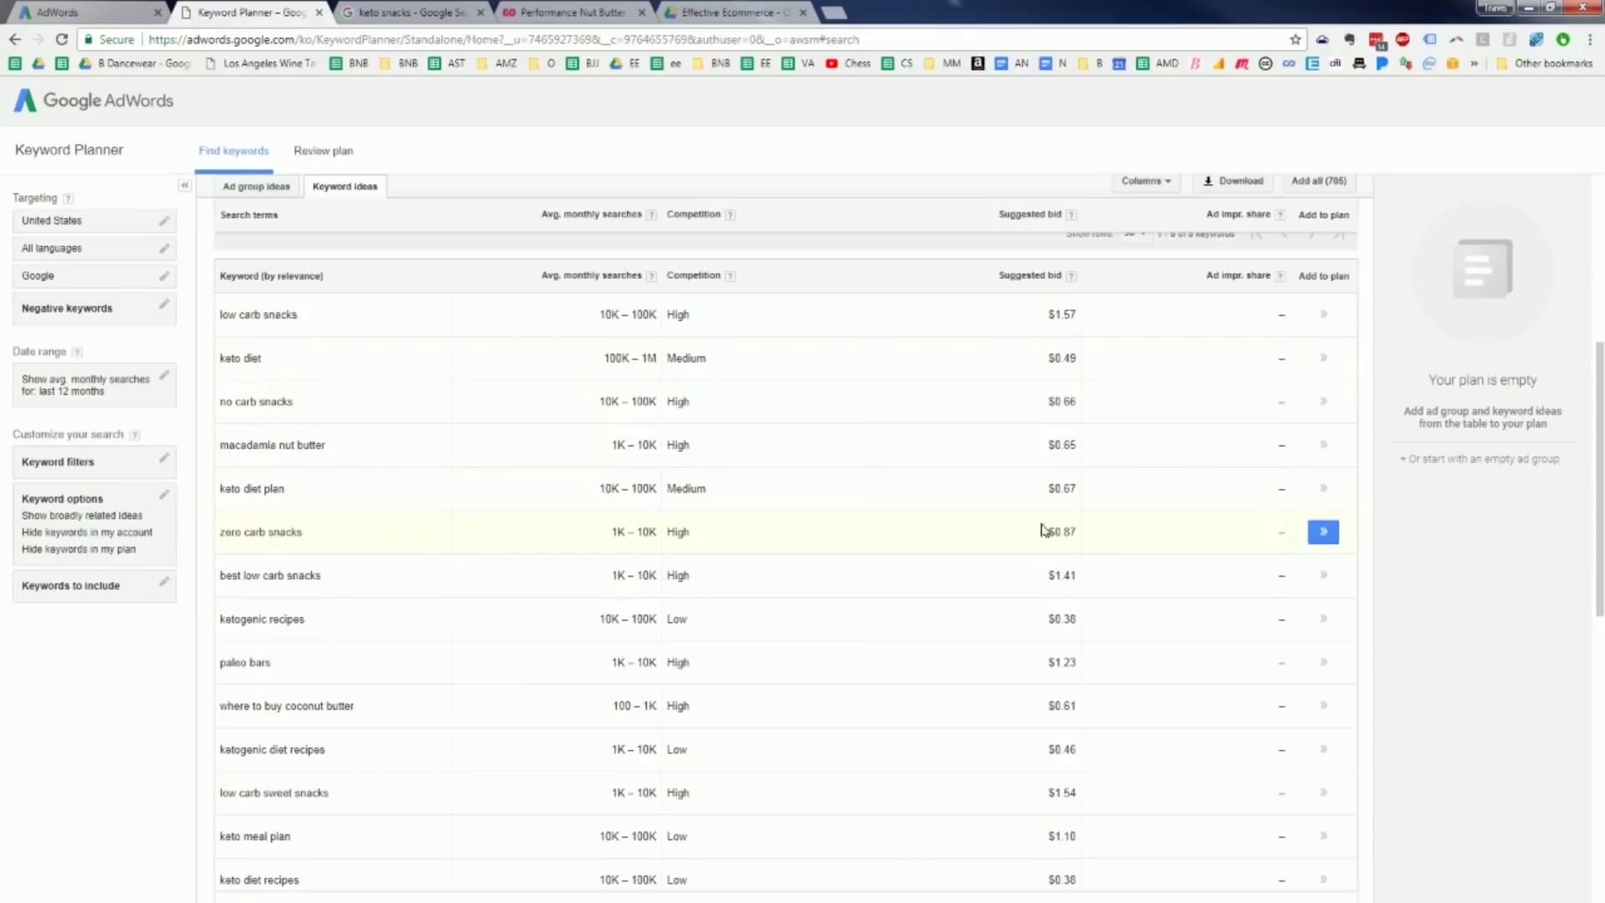
left_click(1073, 528)
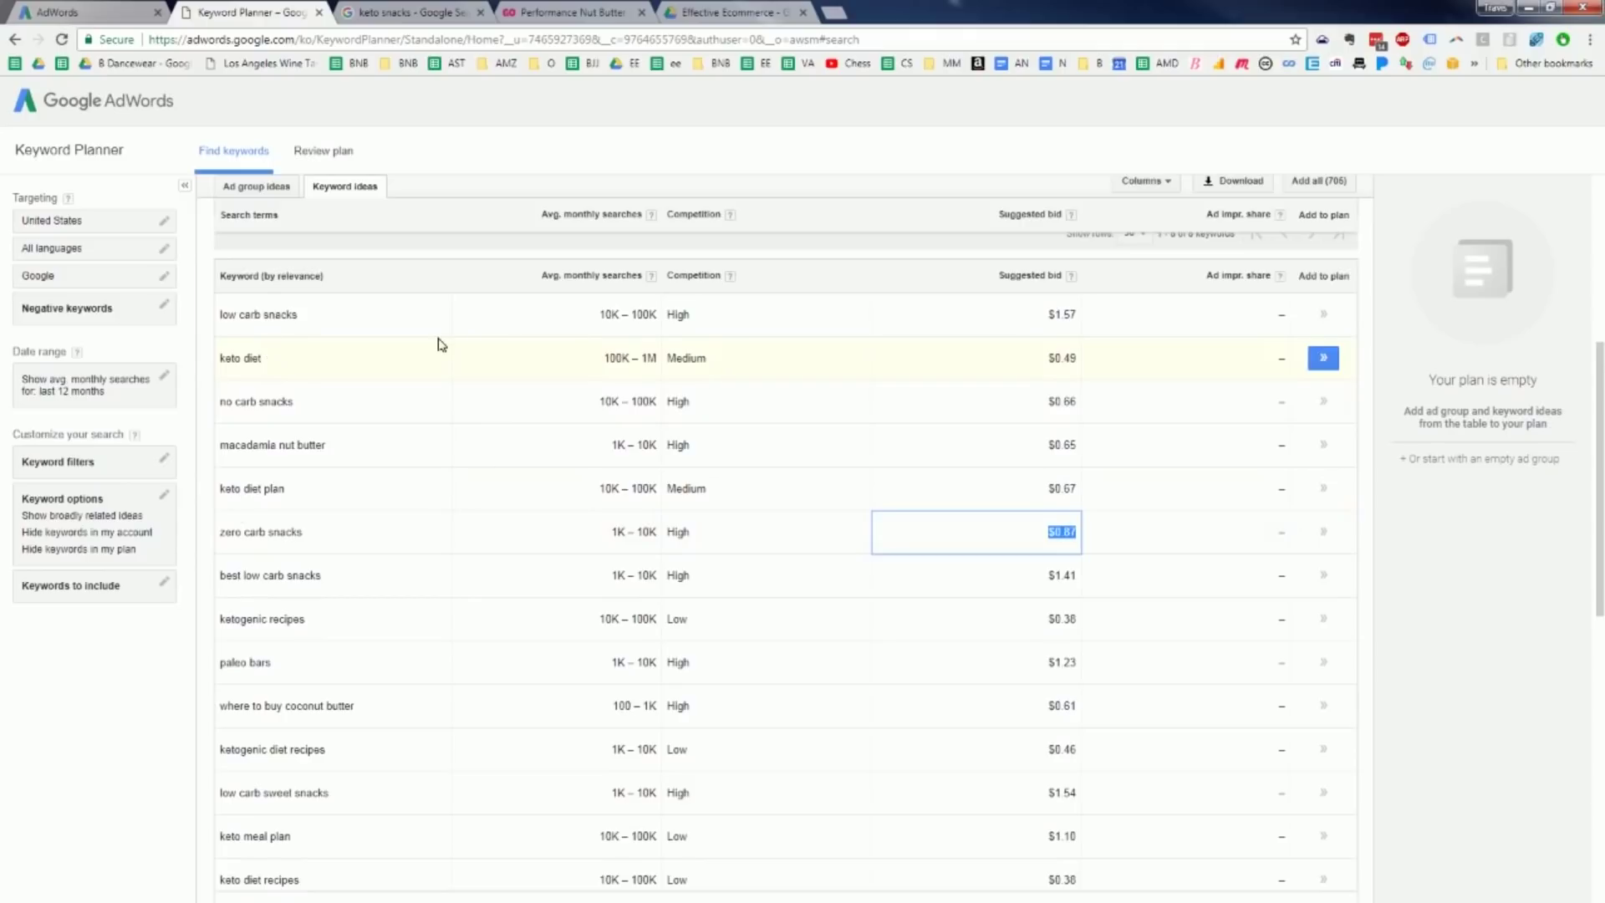
scroll(442, 344, "up", 5)
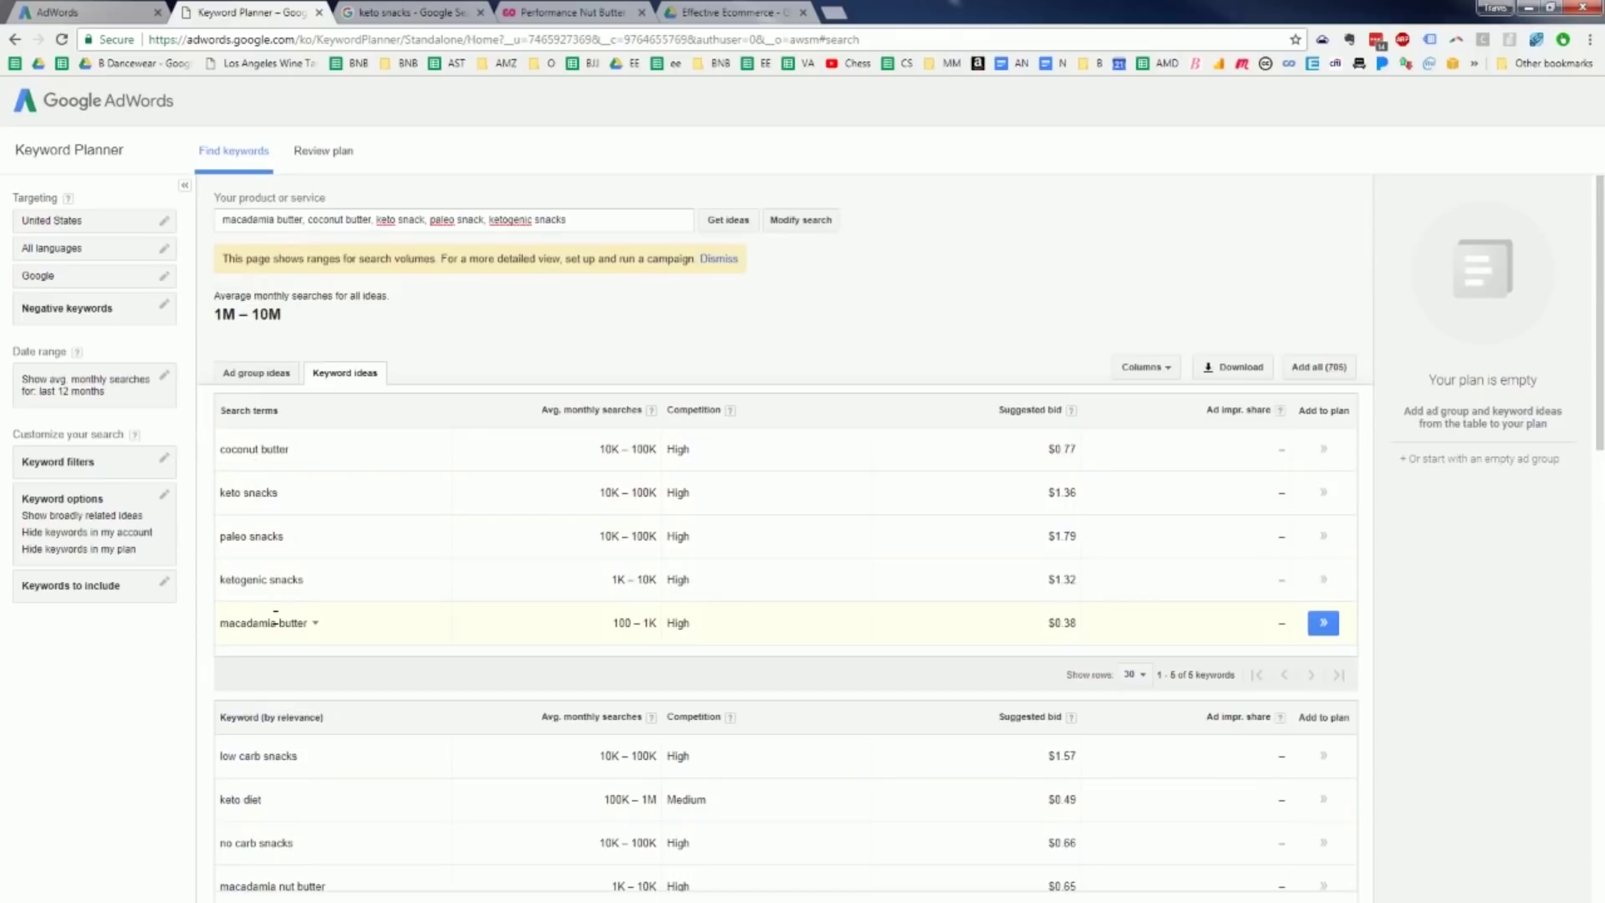
Add keto snacks and macadamia butter to the keyword plan and generate the plan's download file.
left_click(1319, 495)
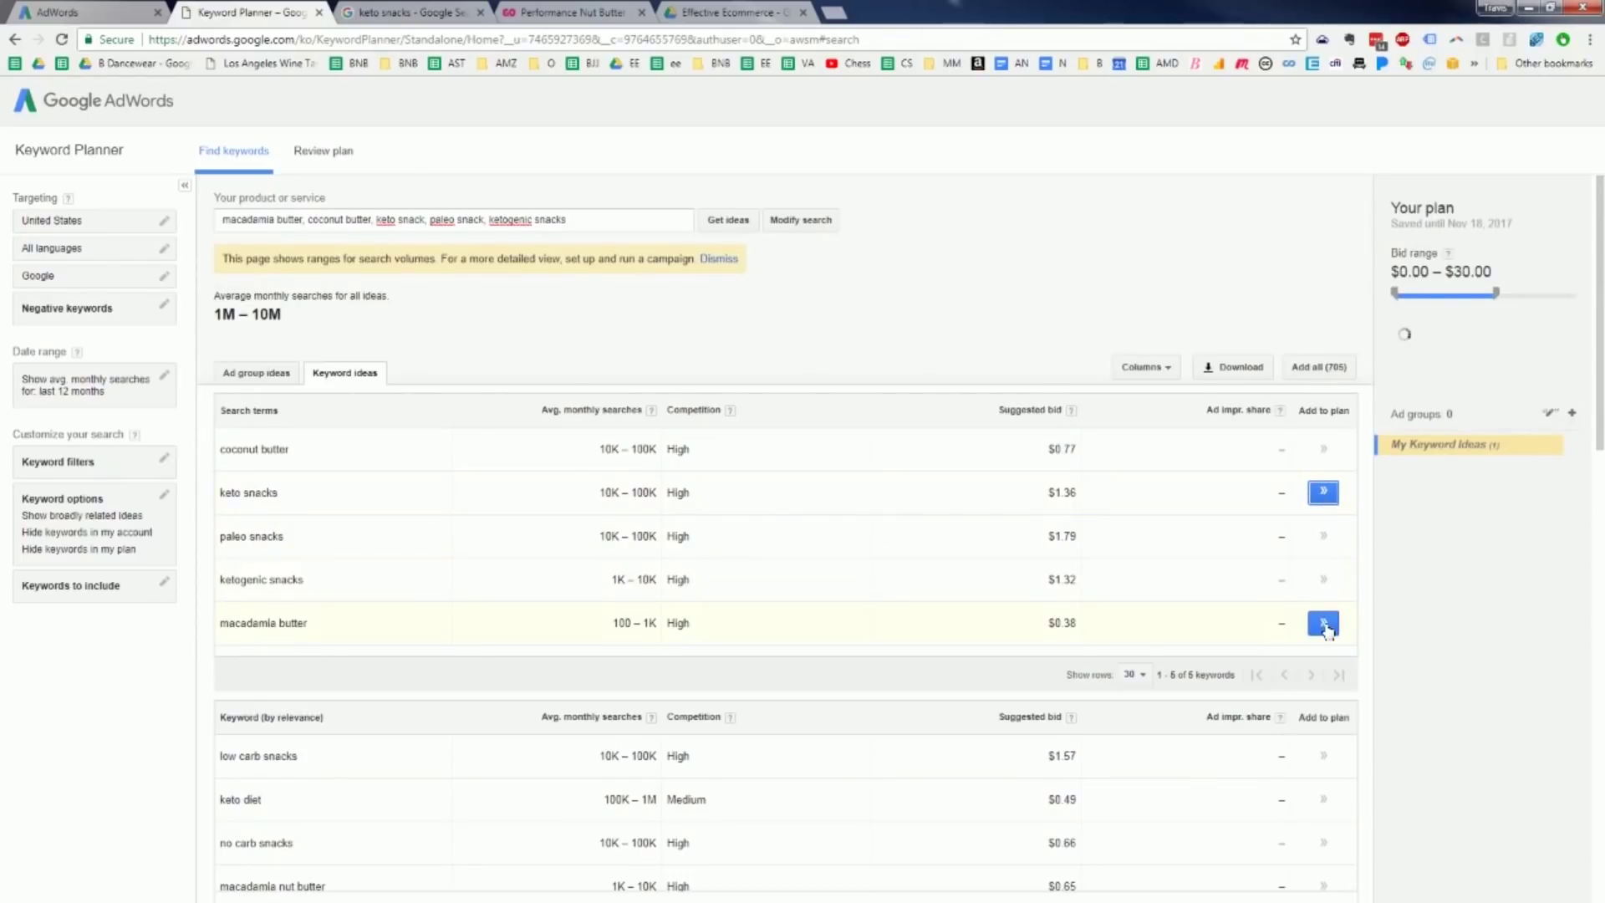
left_click(1325, 624)
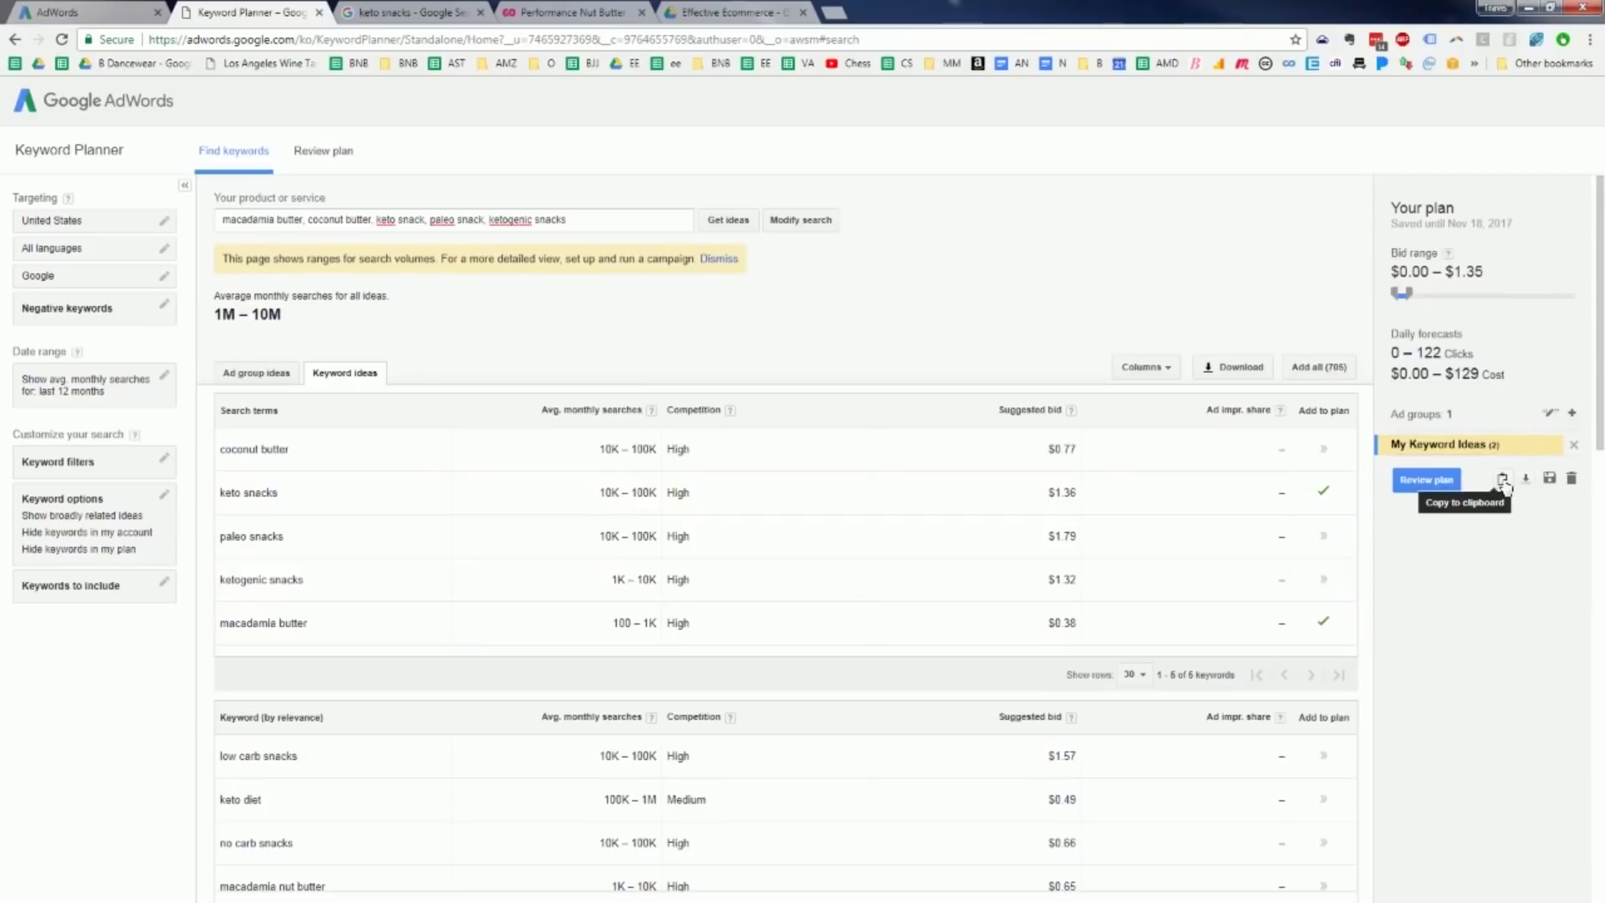
left_click(1525, 479)
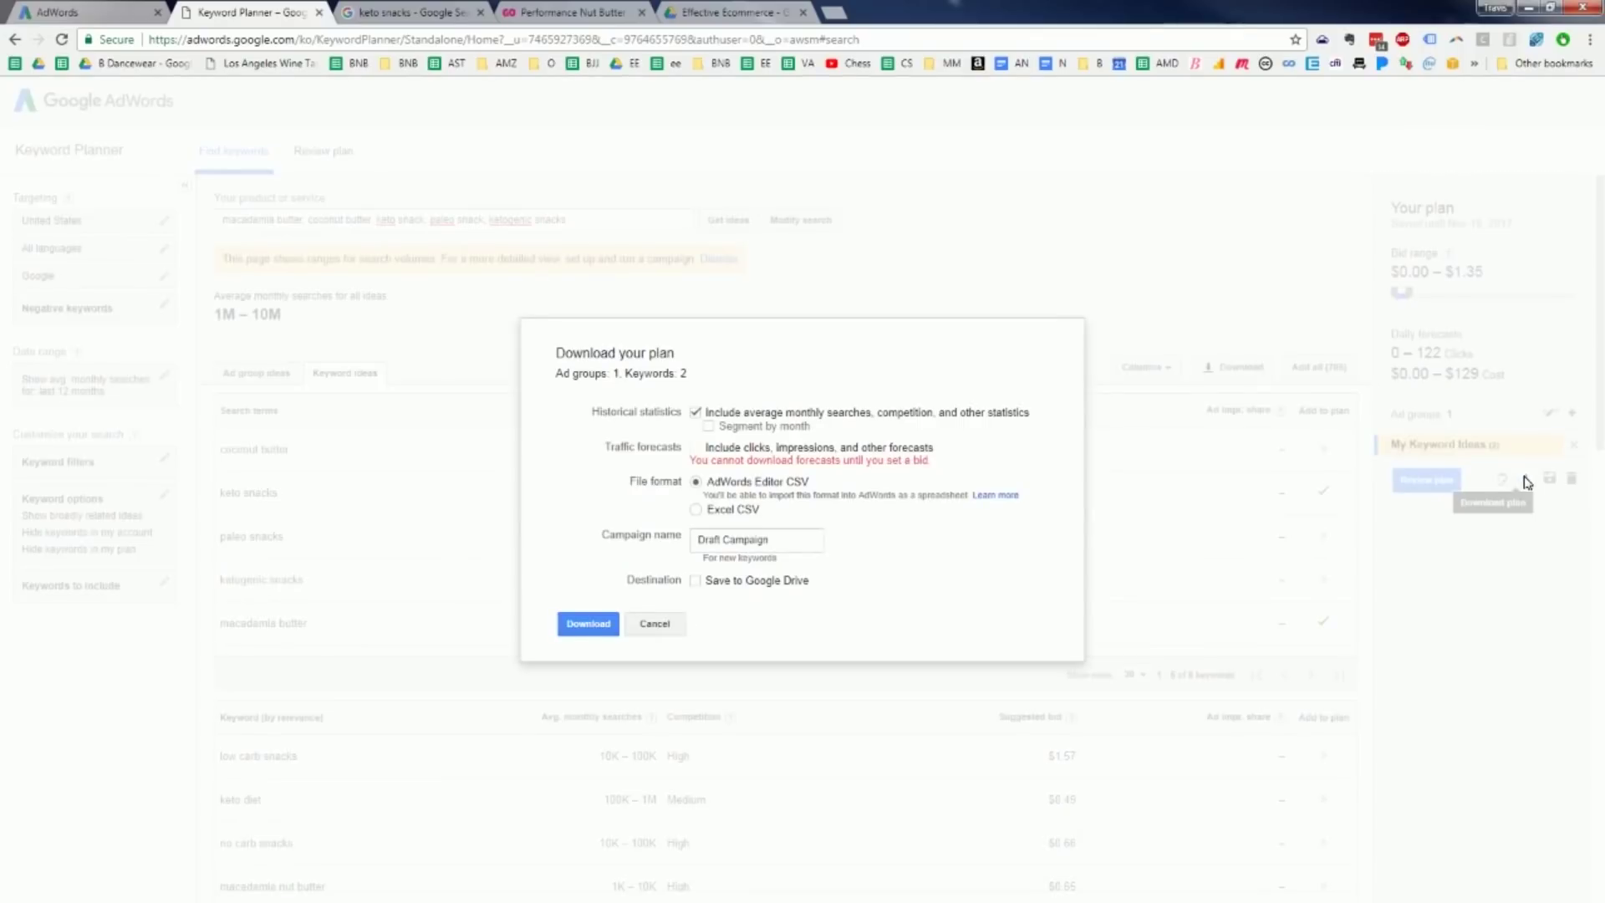
left_click(722, 510)
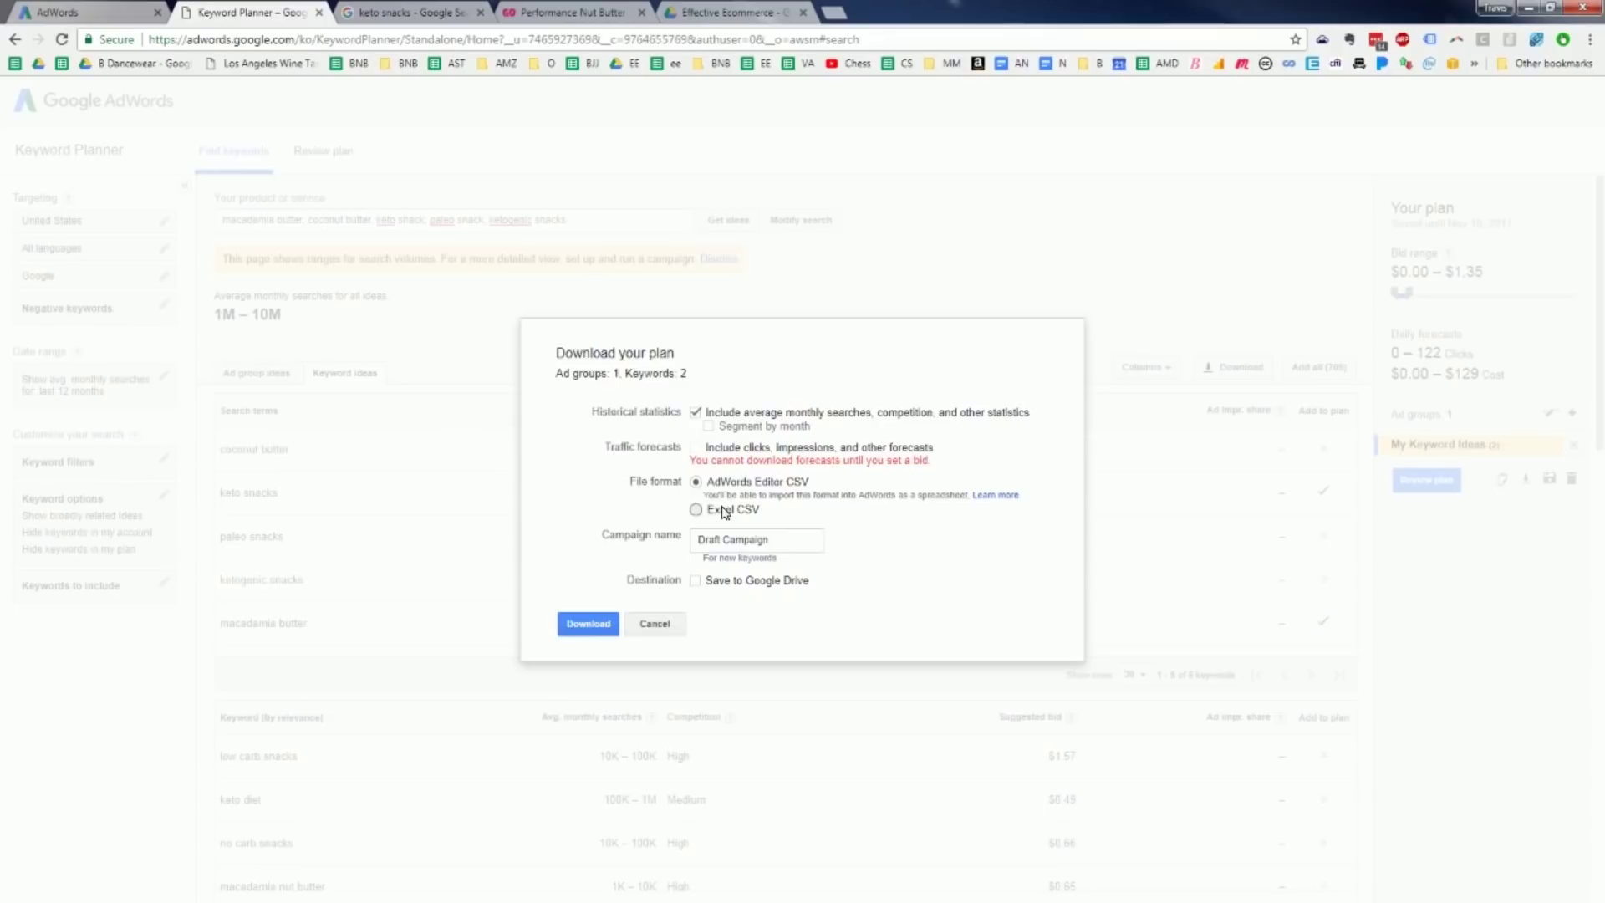
left_click(588, 625)
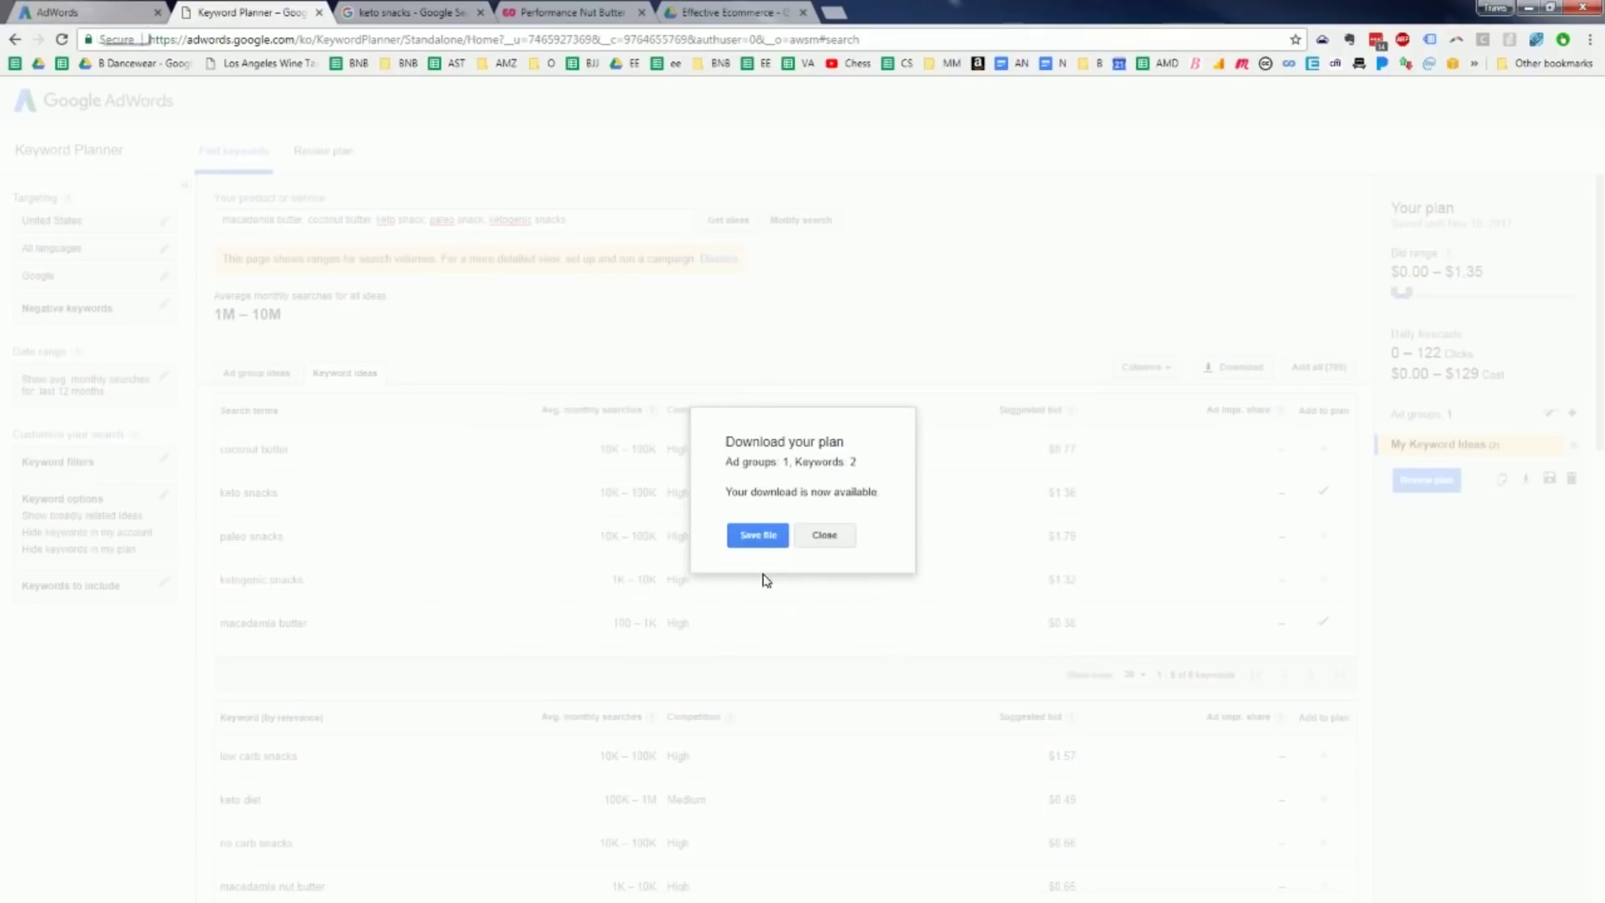
Start a new Search Network campaign in AdWords with the Website traffic goal and the website performancenutbutter.com.
left_click(133, 17)
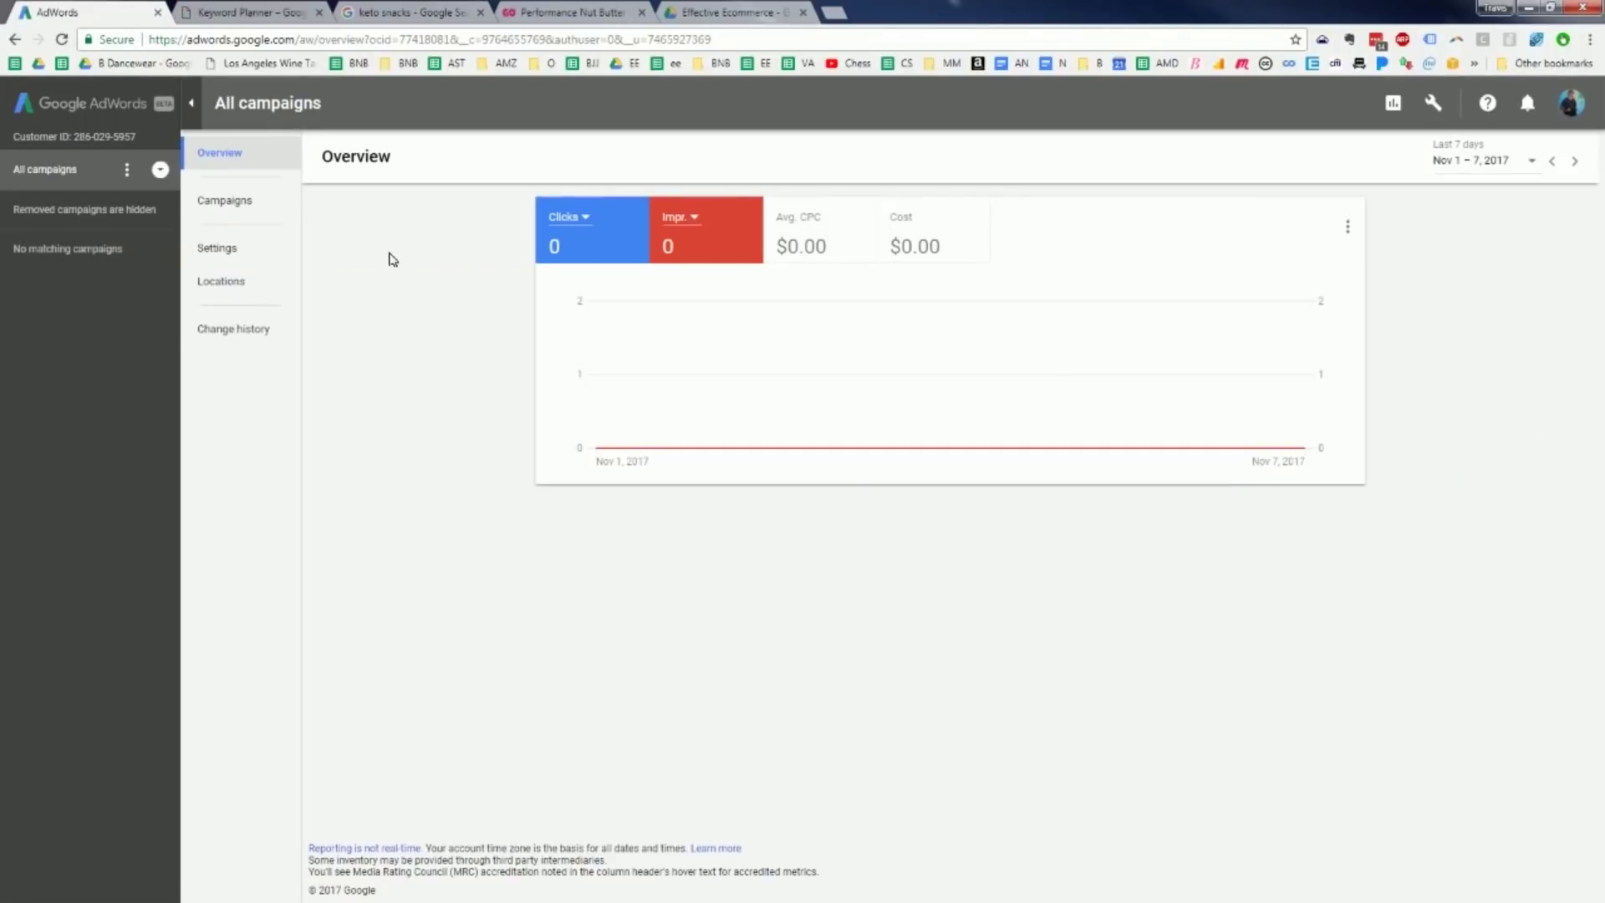
left_click(250, 202)
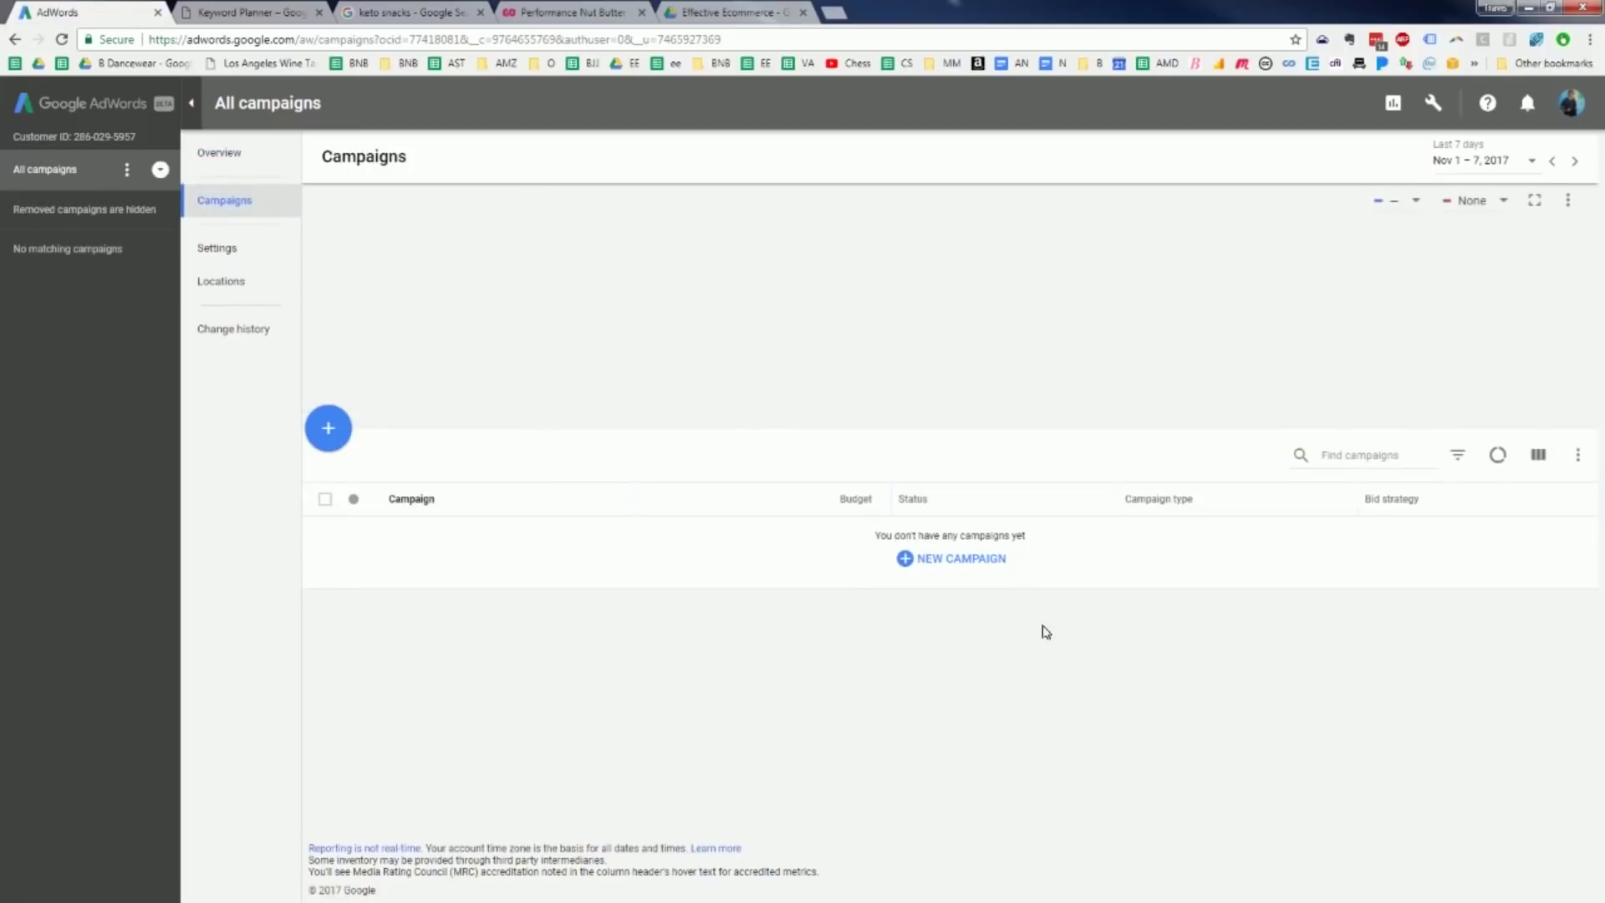
left_click(970, 560)
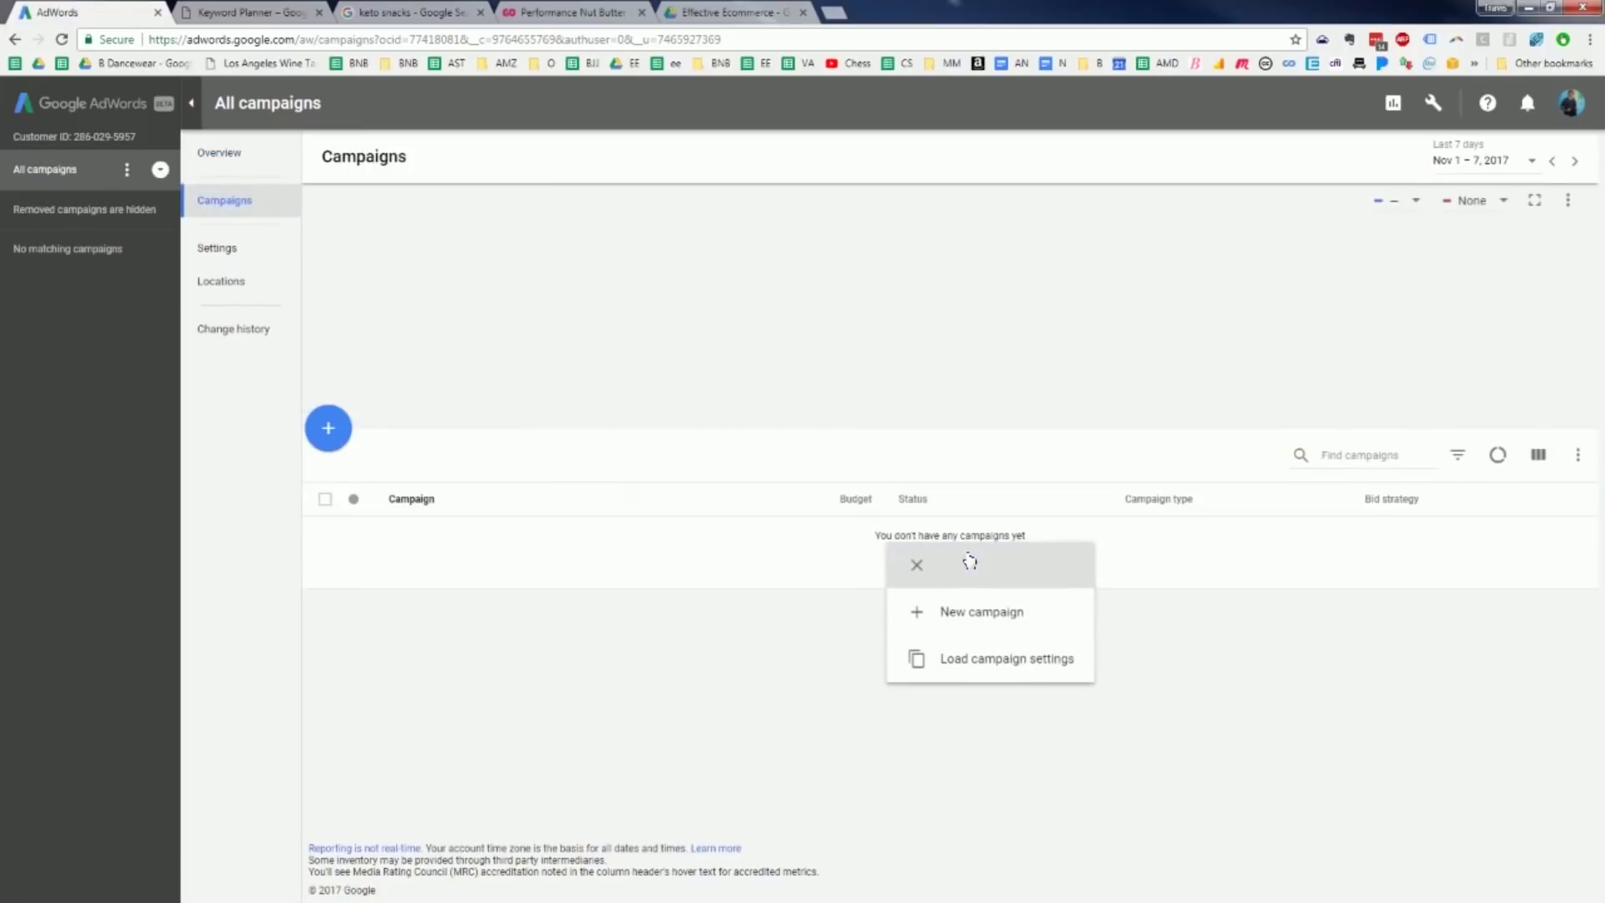
left_click(978, 622)
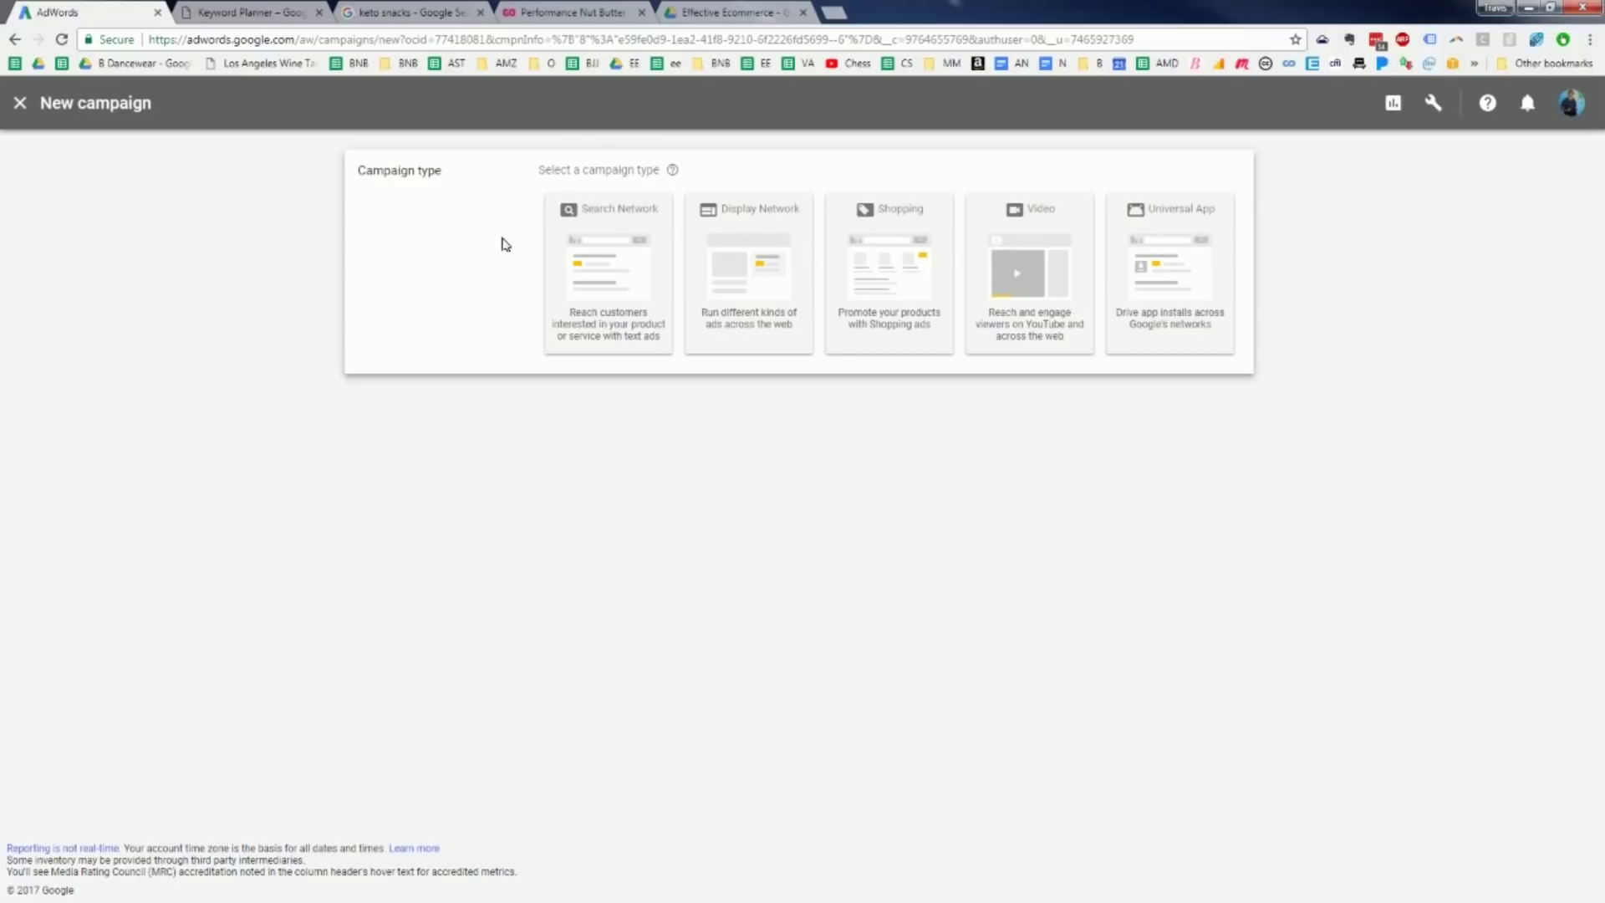
left_click(610, 216)
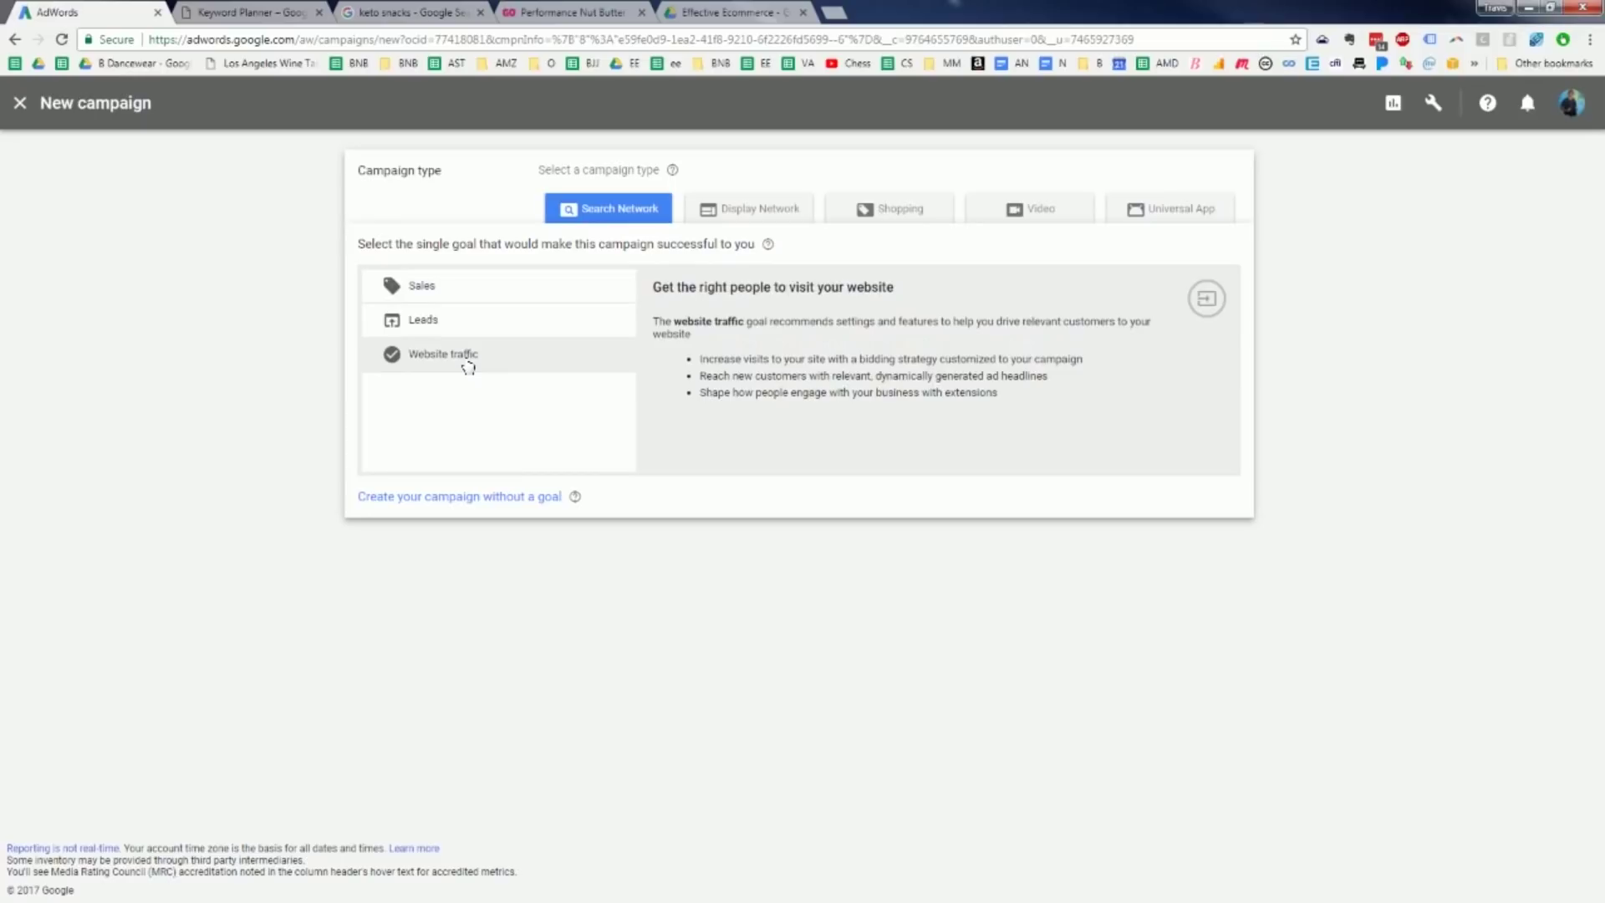
left_click(693, 578)
type("performancenutbutter.com")
left_click(608, 663)
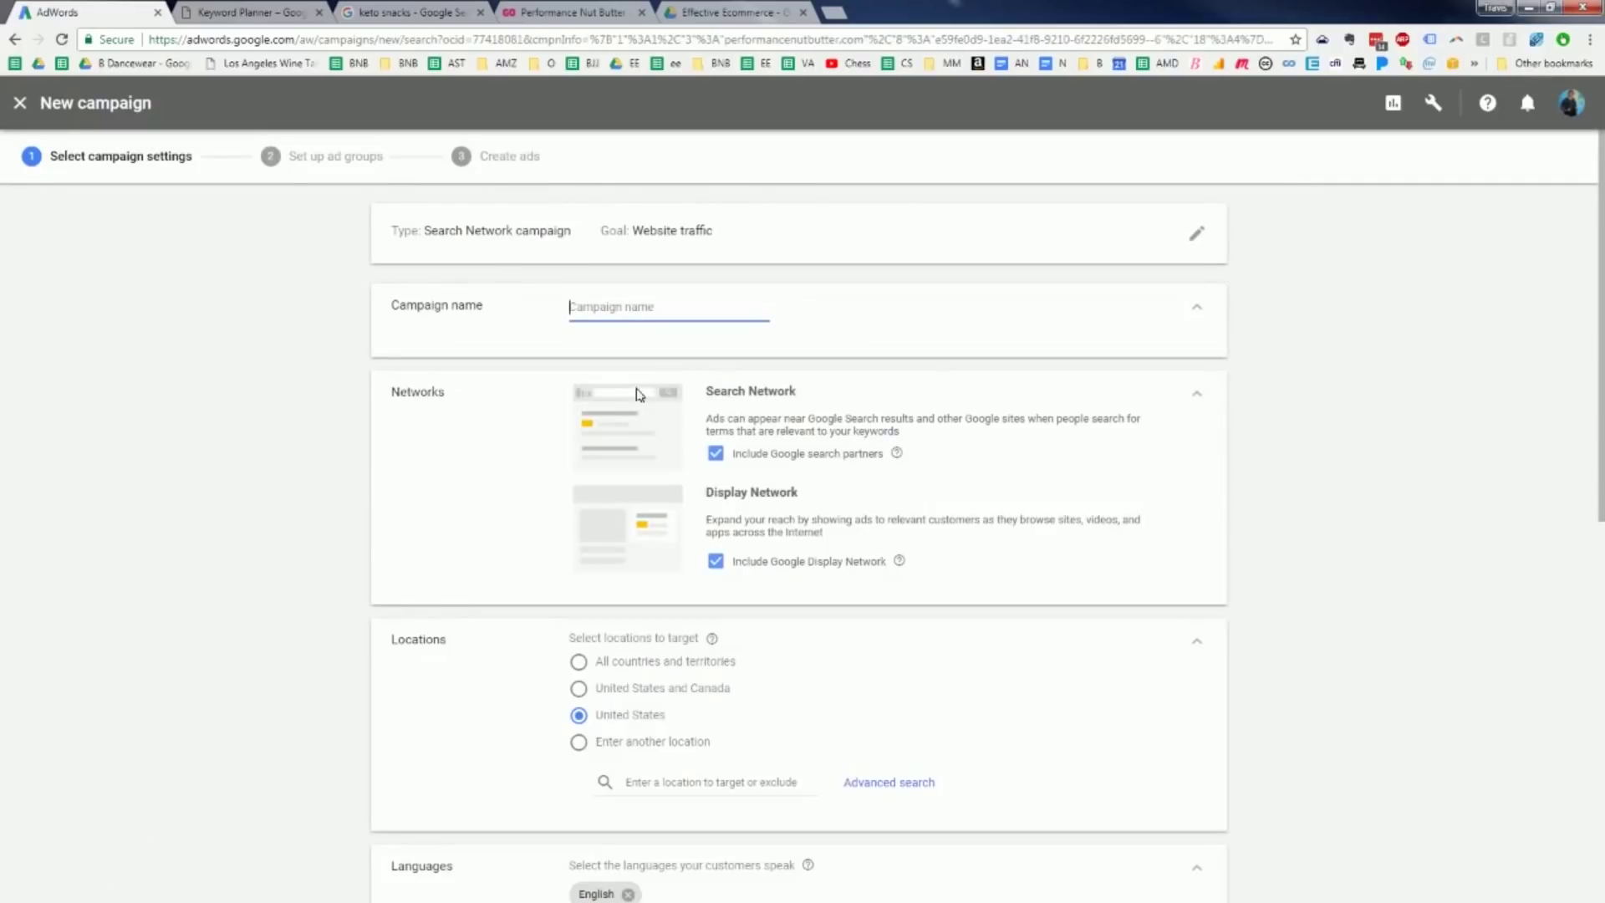
Name the campaign Keto Snacks and exclude both the Google search partners and the Google Display Network.
left_click(693, 298)
left_click(677, 310)
type("Keto Snacks")
left_click(716, 454)
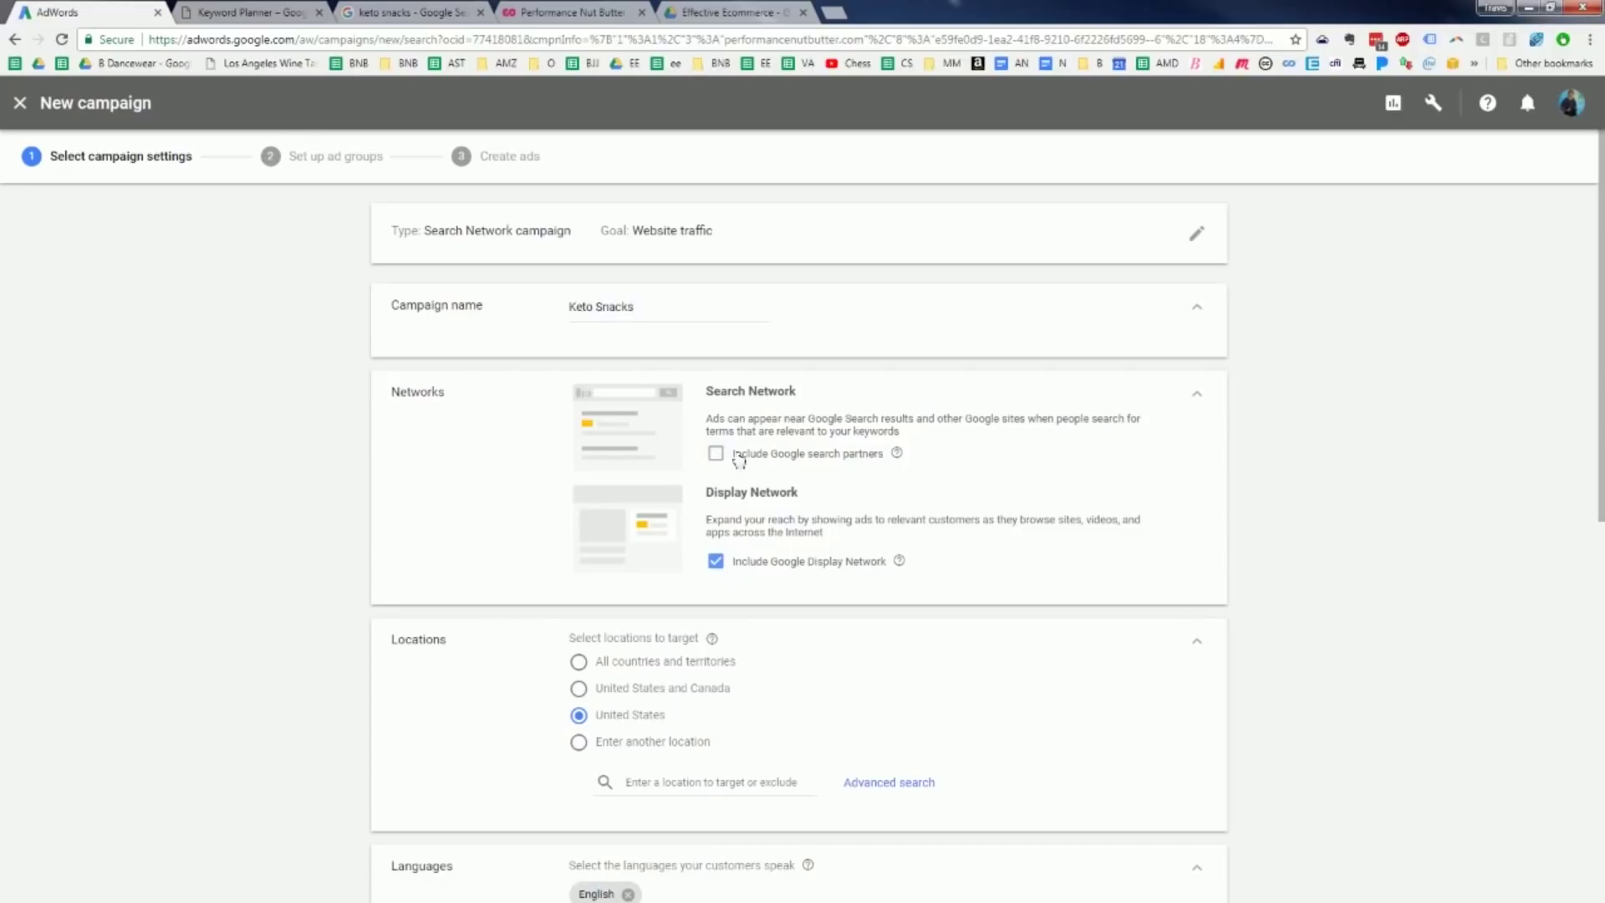
left_click(719, 561)
Keep United States, English and Manual CPC bidding for the campaign and set its daily budget to $10.
scroll(995, 446, "down", 2)
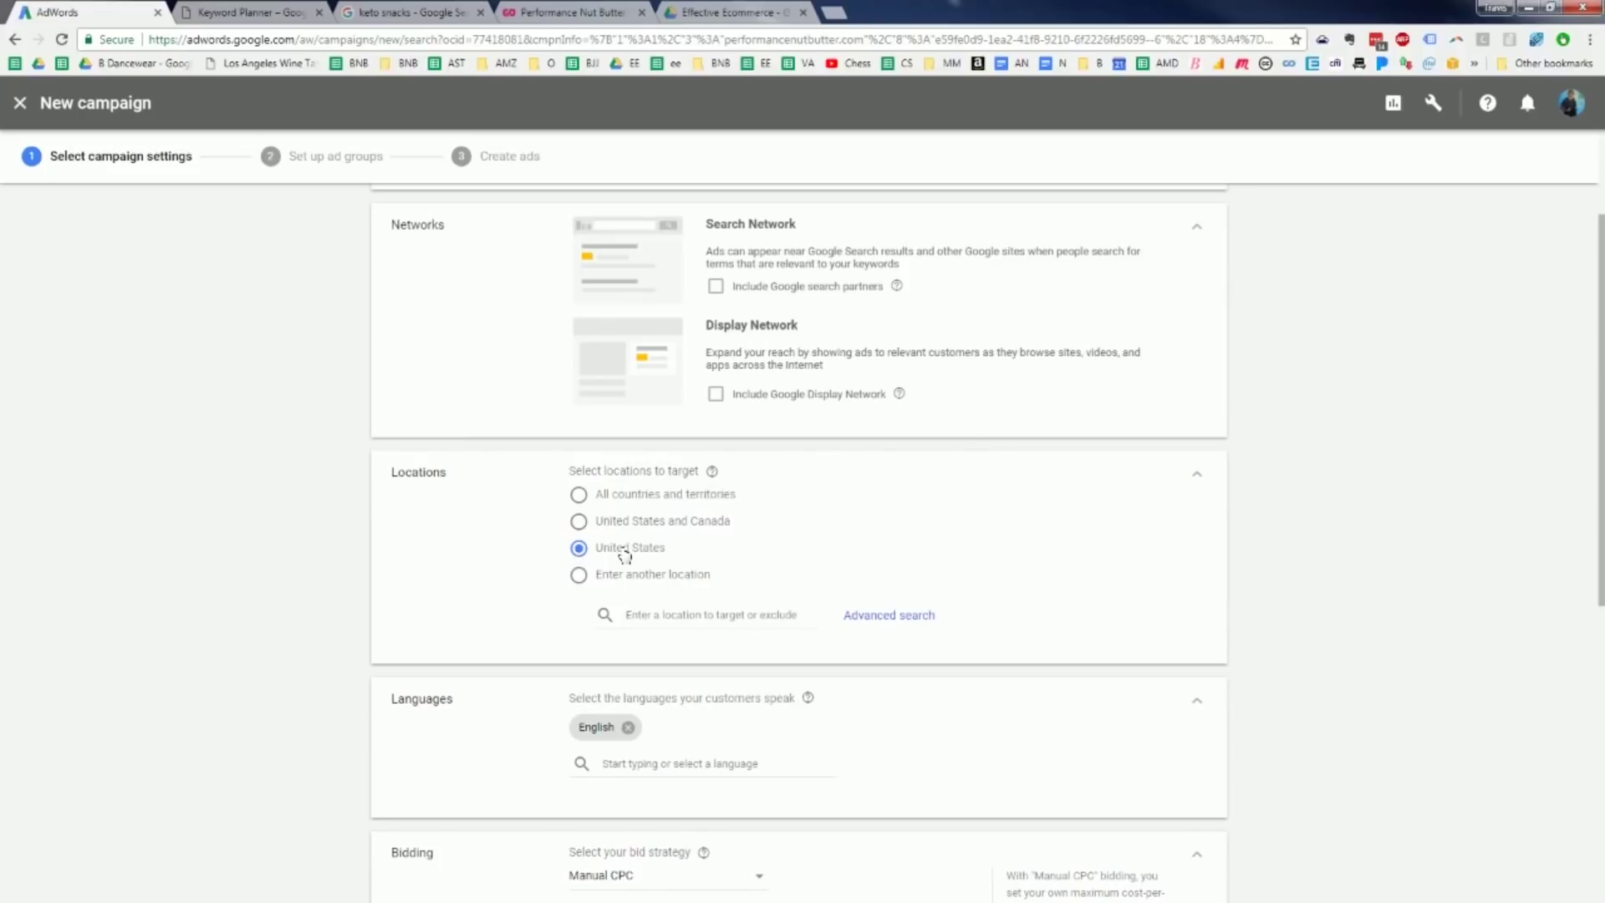
scroll(625, 556, "down", 3)
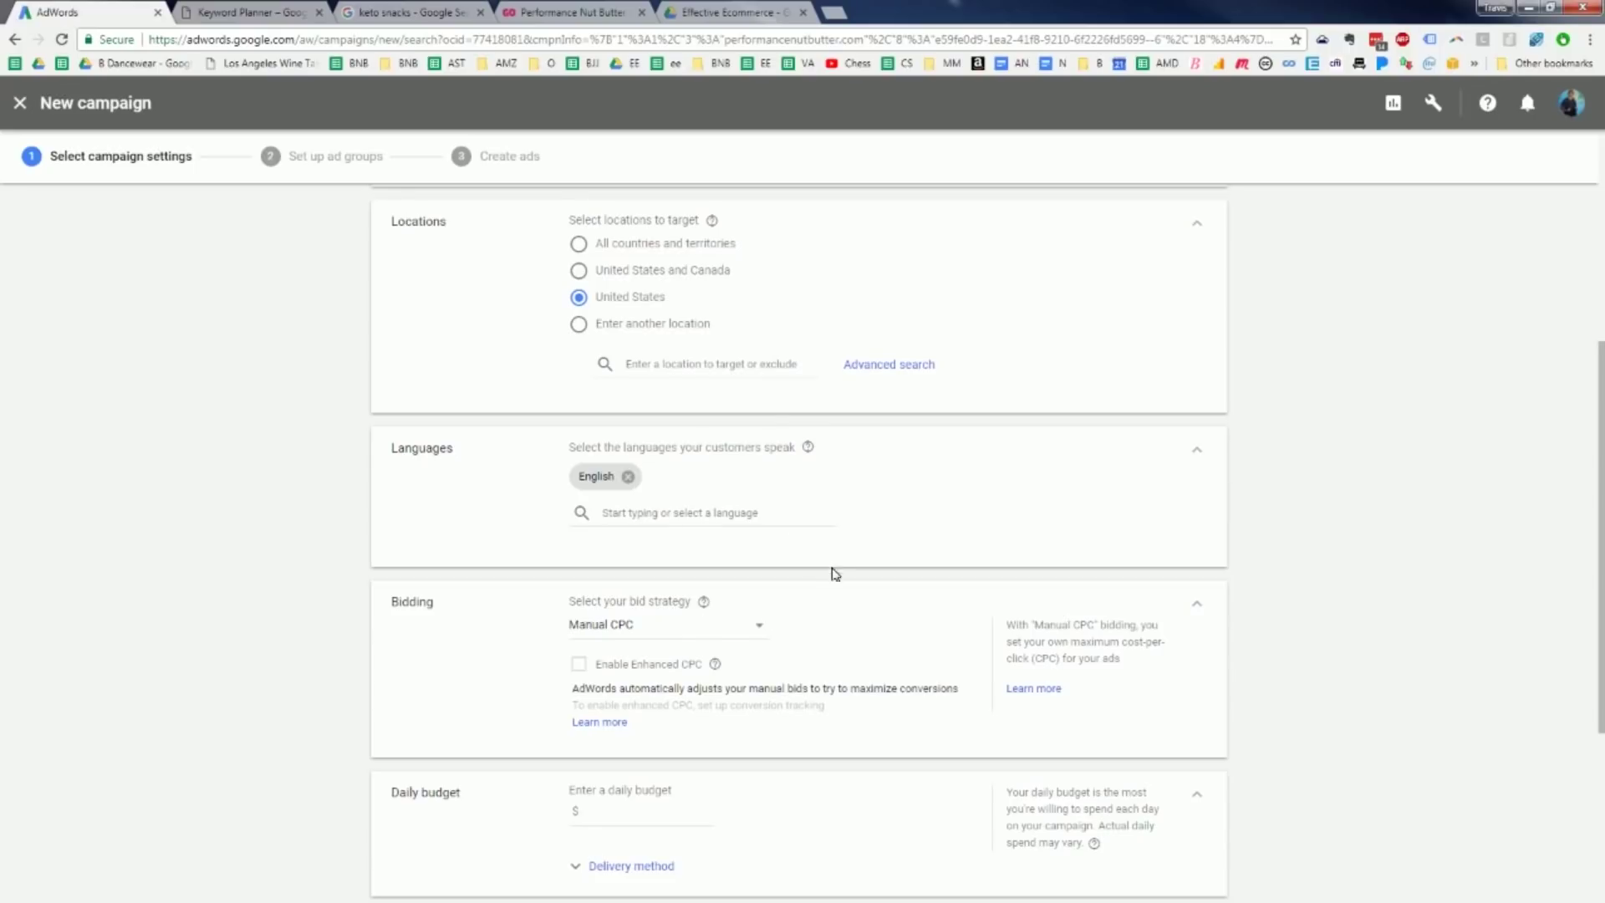
scroll(821, 563, "down", 3)
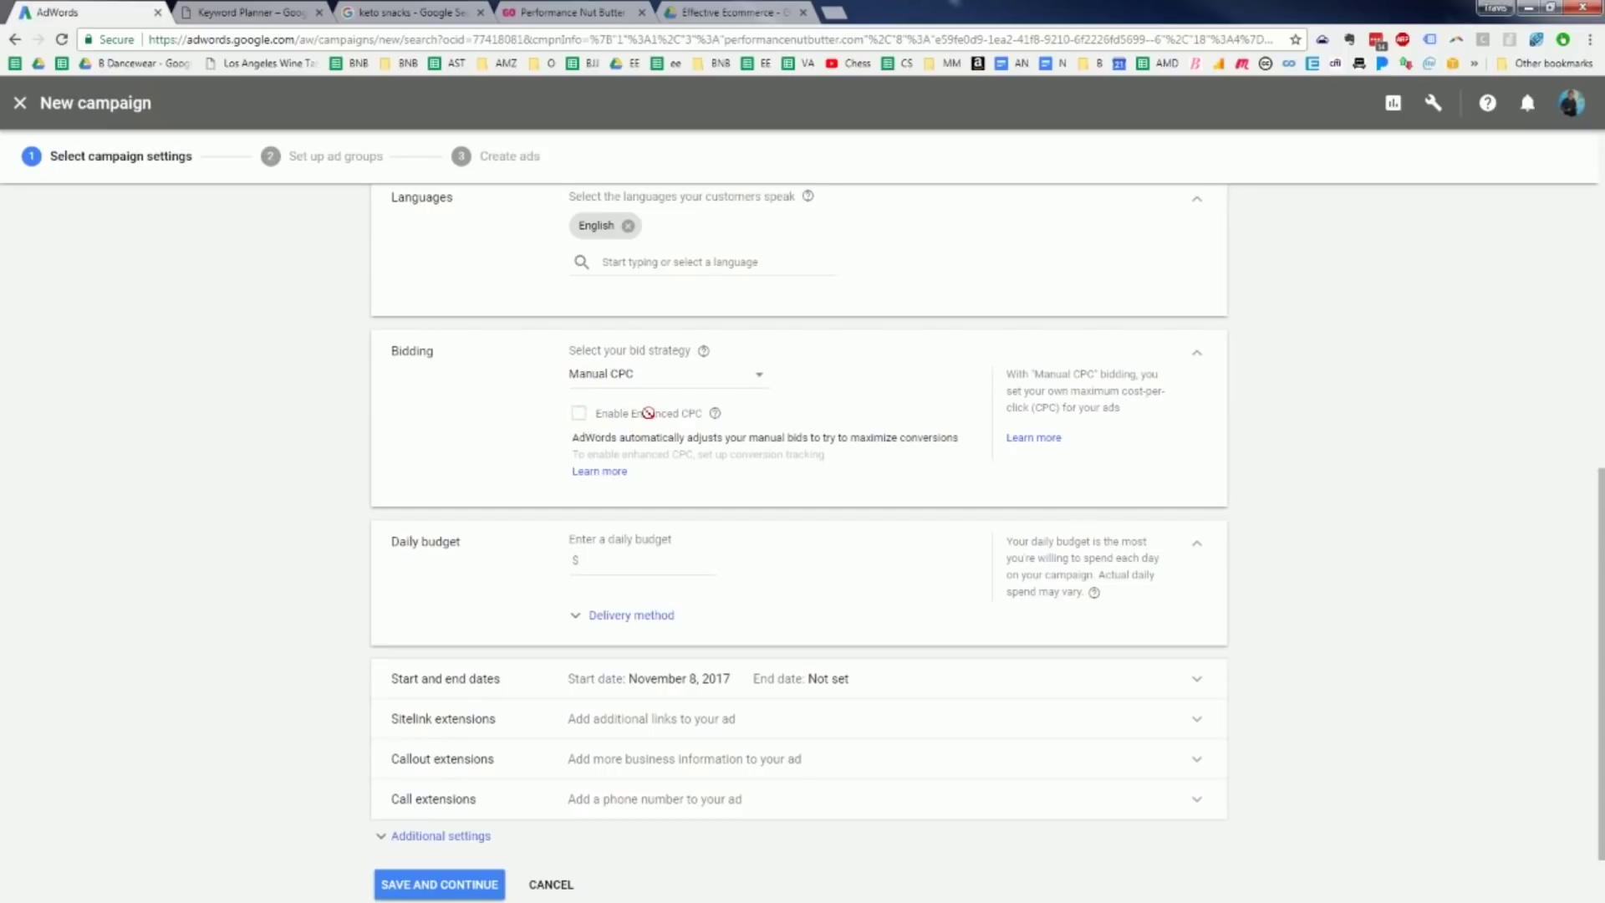
left_click(759, 380)
left_click(833, 387)
scroll(777, 420, "down", 1)
left_click(618, 478)
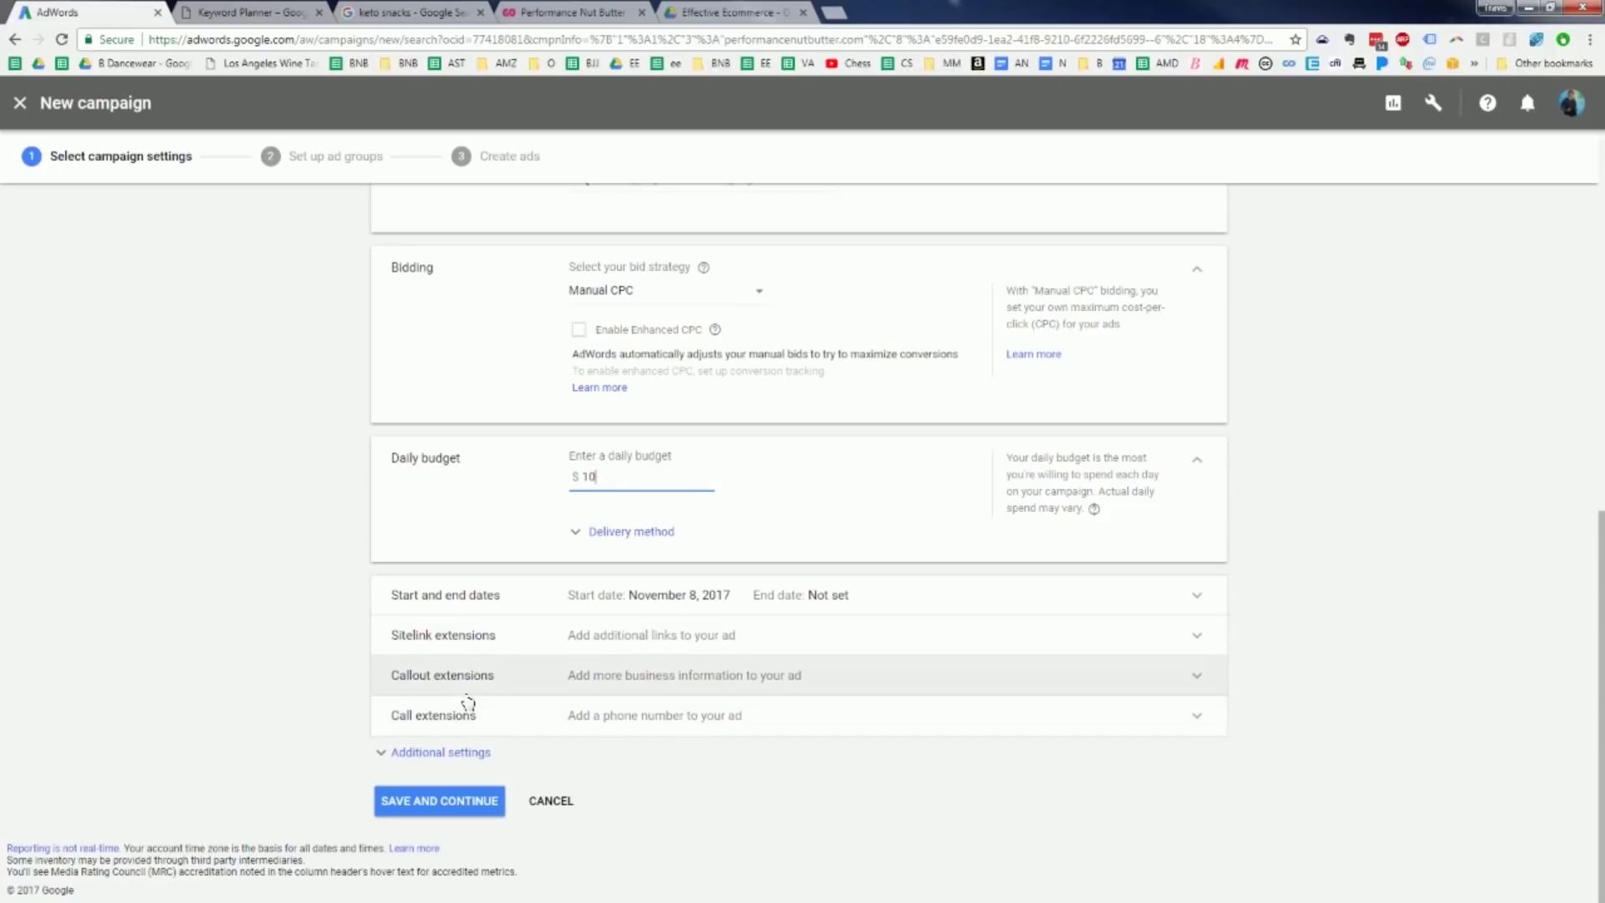
Expand the campaign's additional settings and set ad rotation to "Do not optimize: Rotate ads indefinitely".
left_click(438, 752)
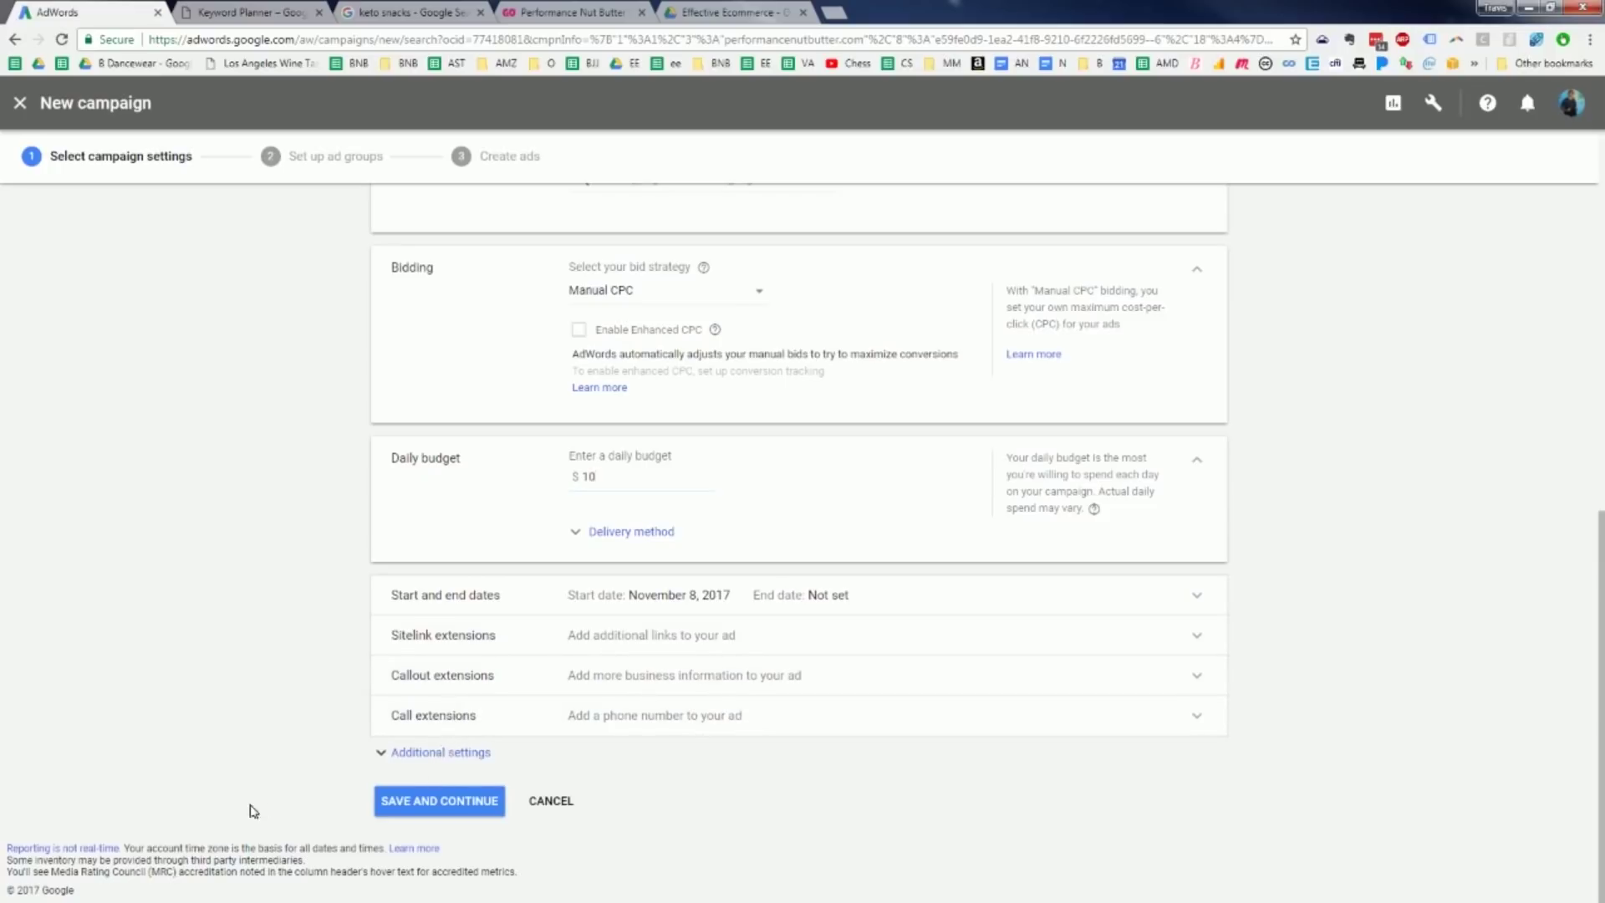
scroll(343, 657, "down", 5)
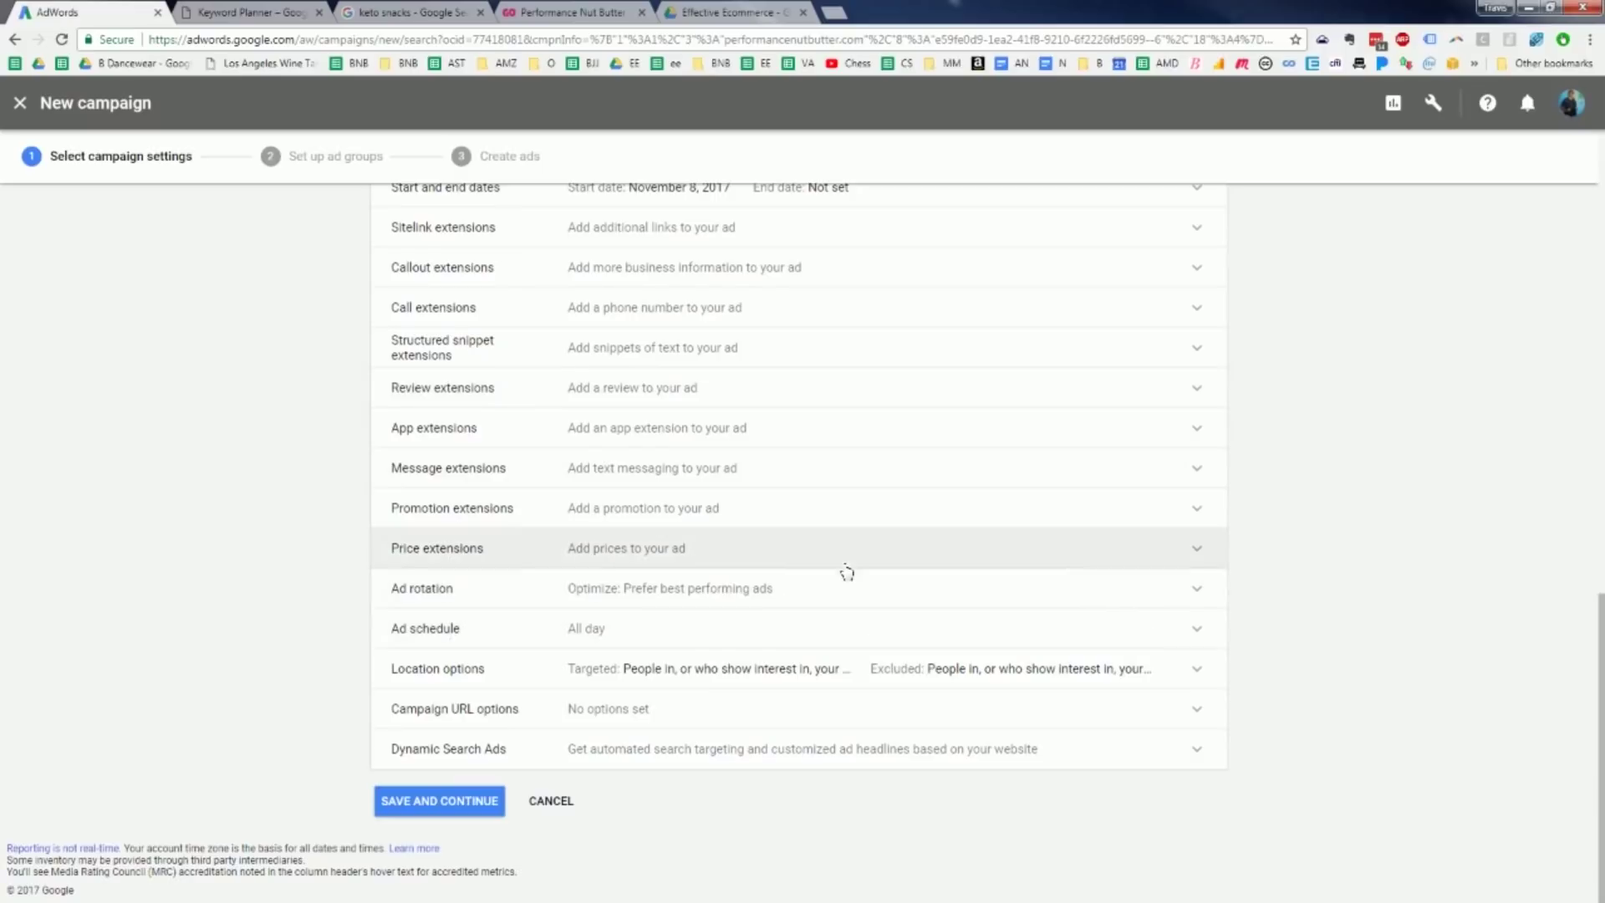
left_click(1210, 600)
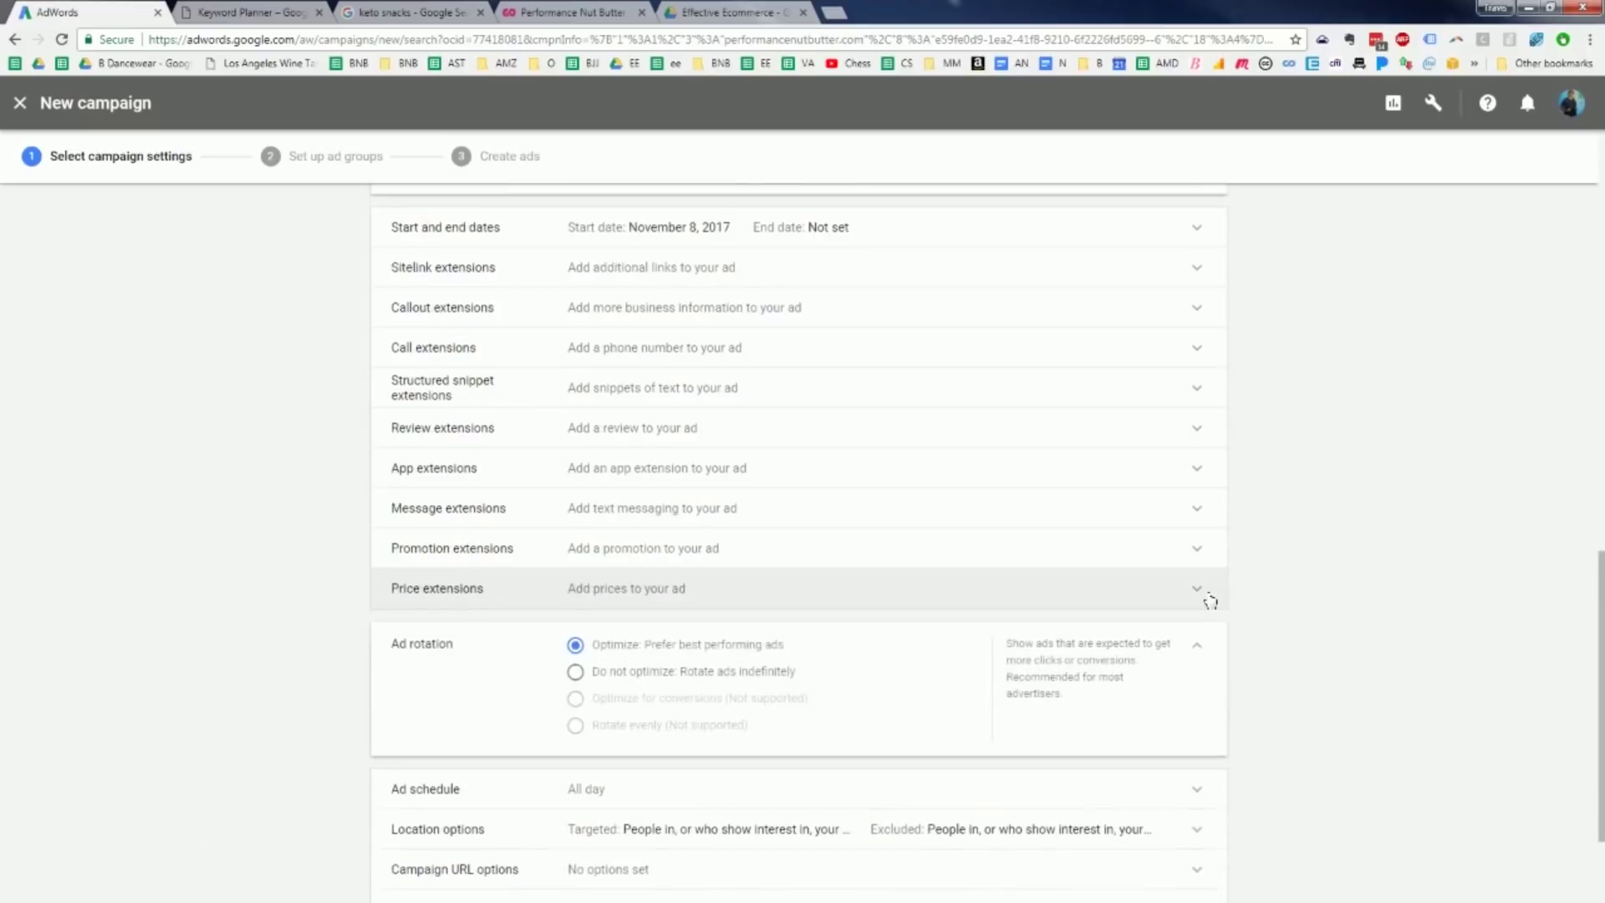
left_click(699, 676)
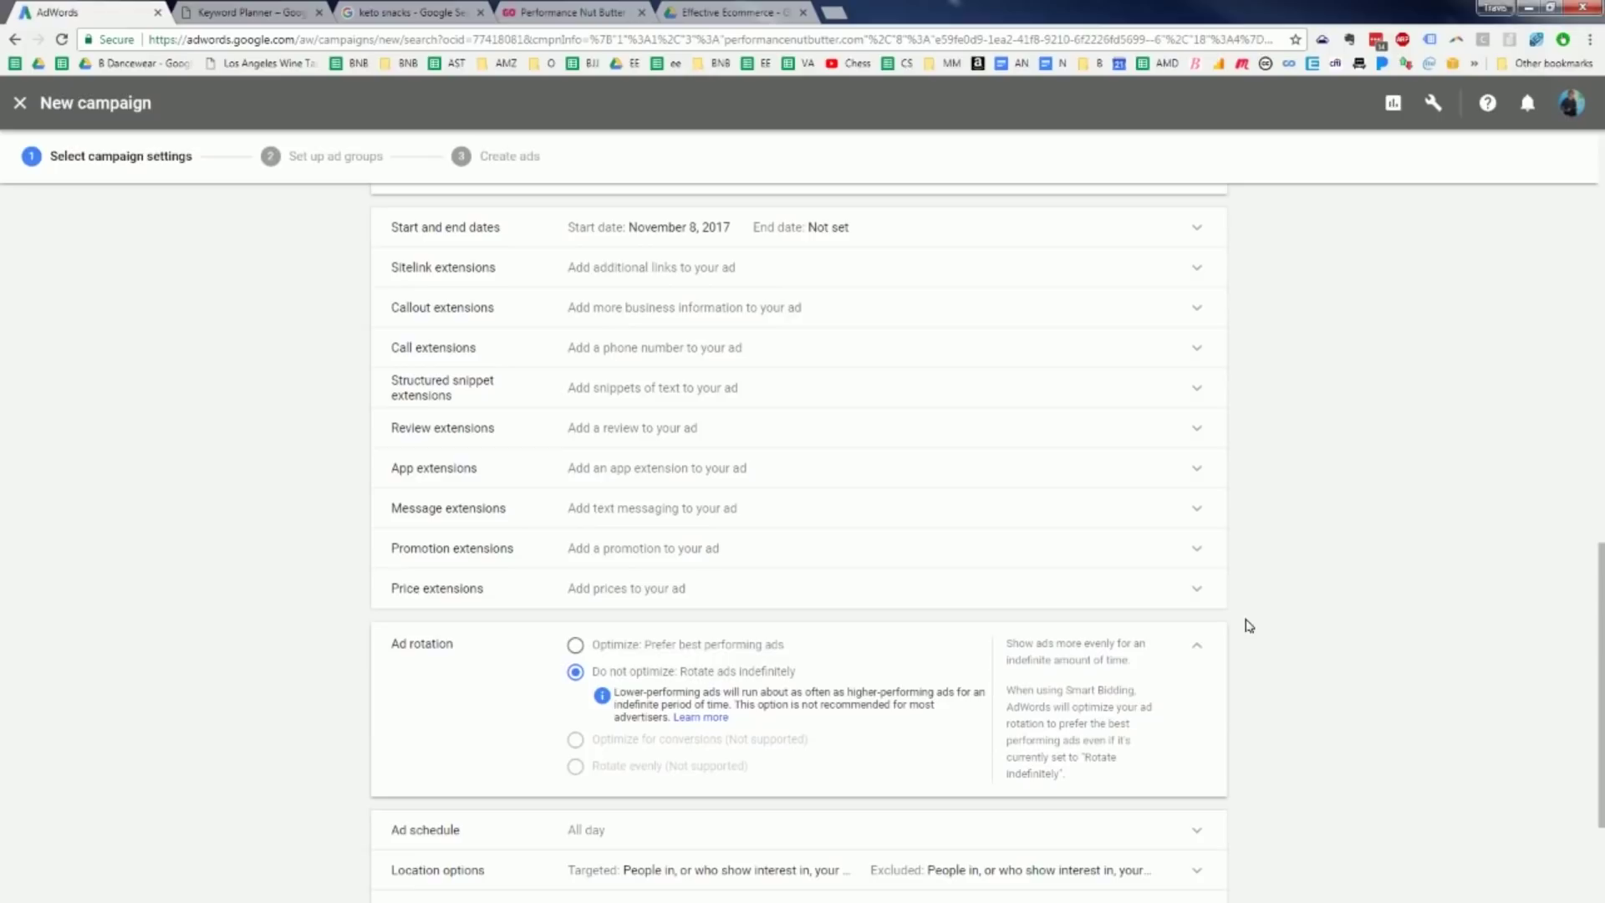
Check the ad schedule options, leave them at all days, and save the campaign settings to continue to the ad groups.
scroll(1280, 626, "down", 3)
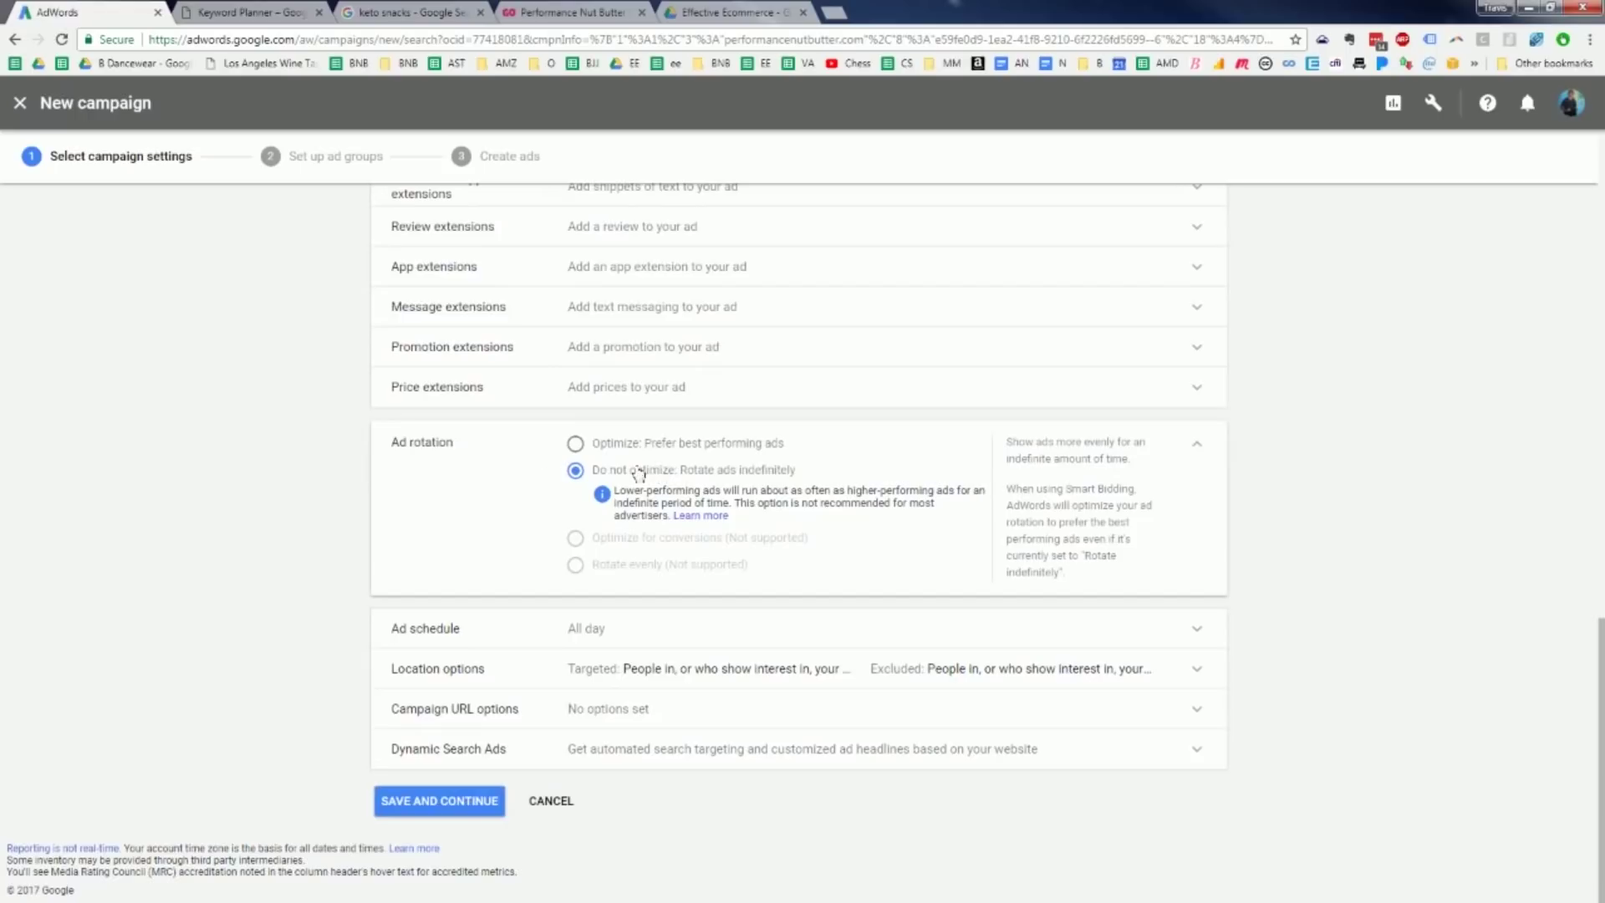
left_click(491, 635)
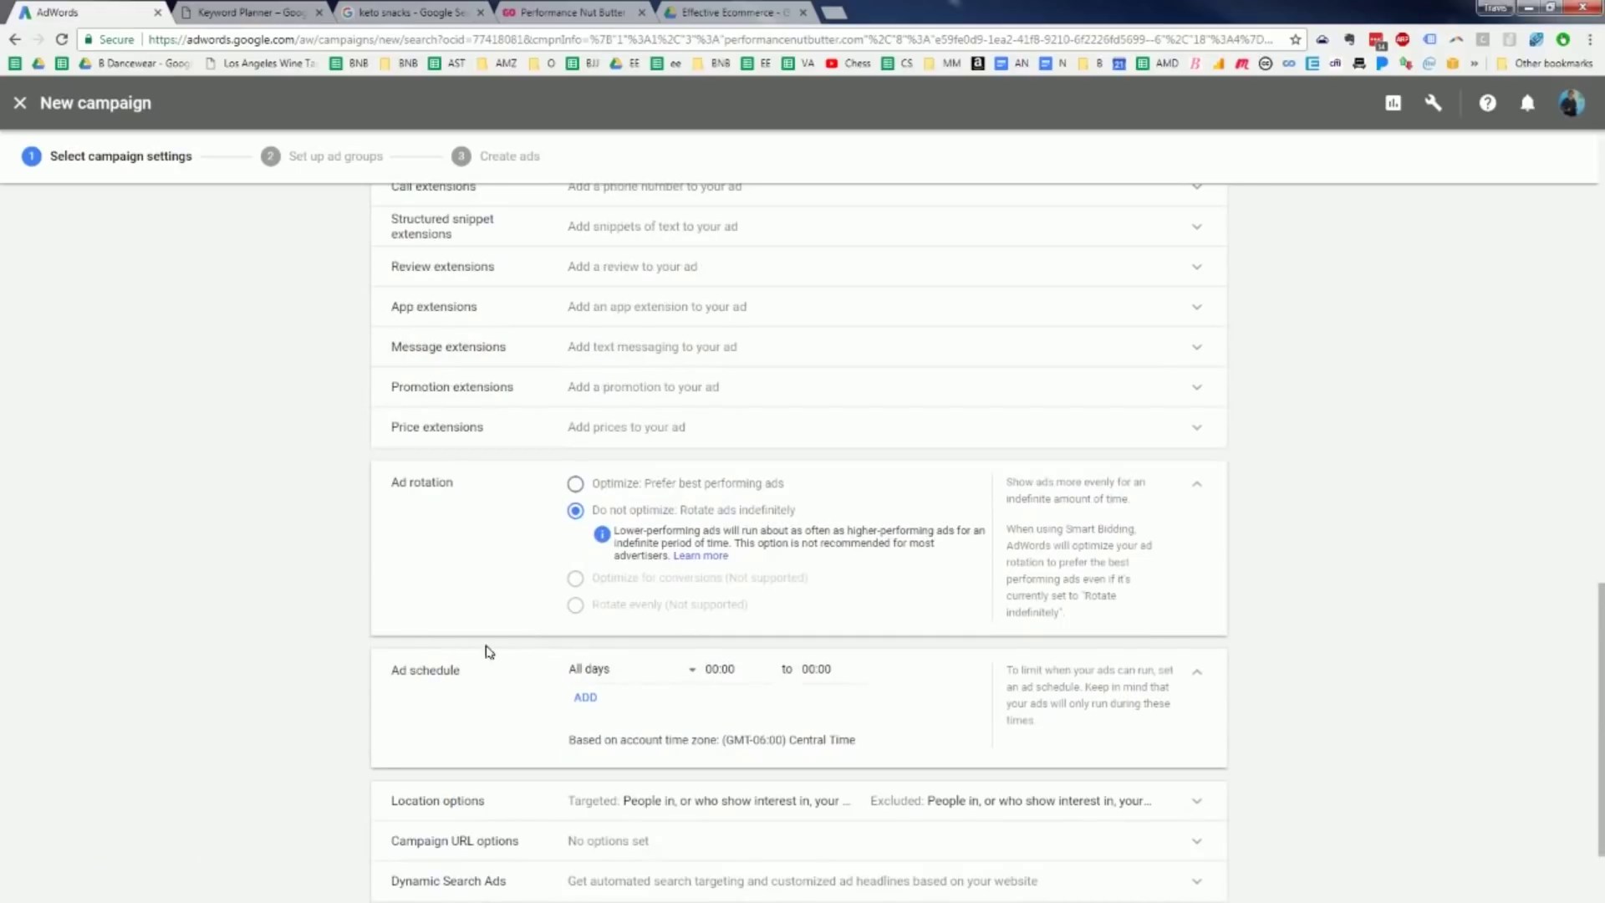
scroll(777, 585, "down", 2)
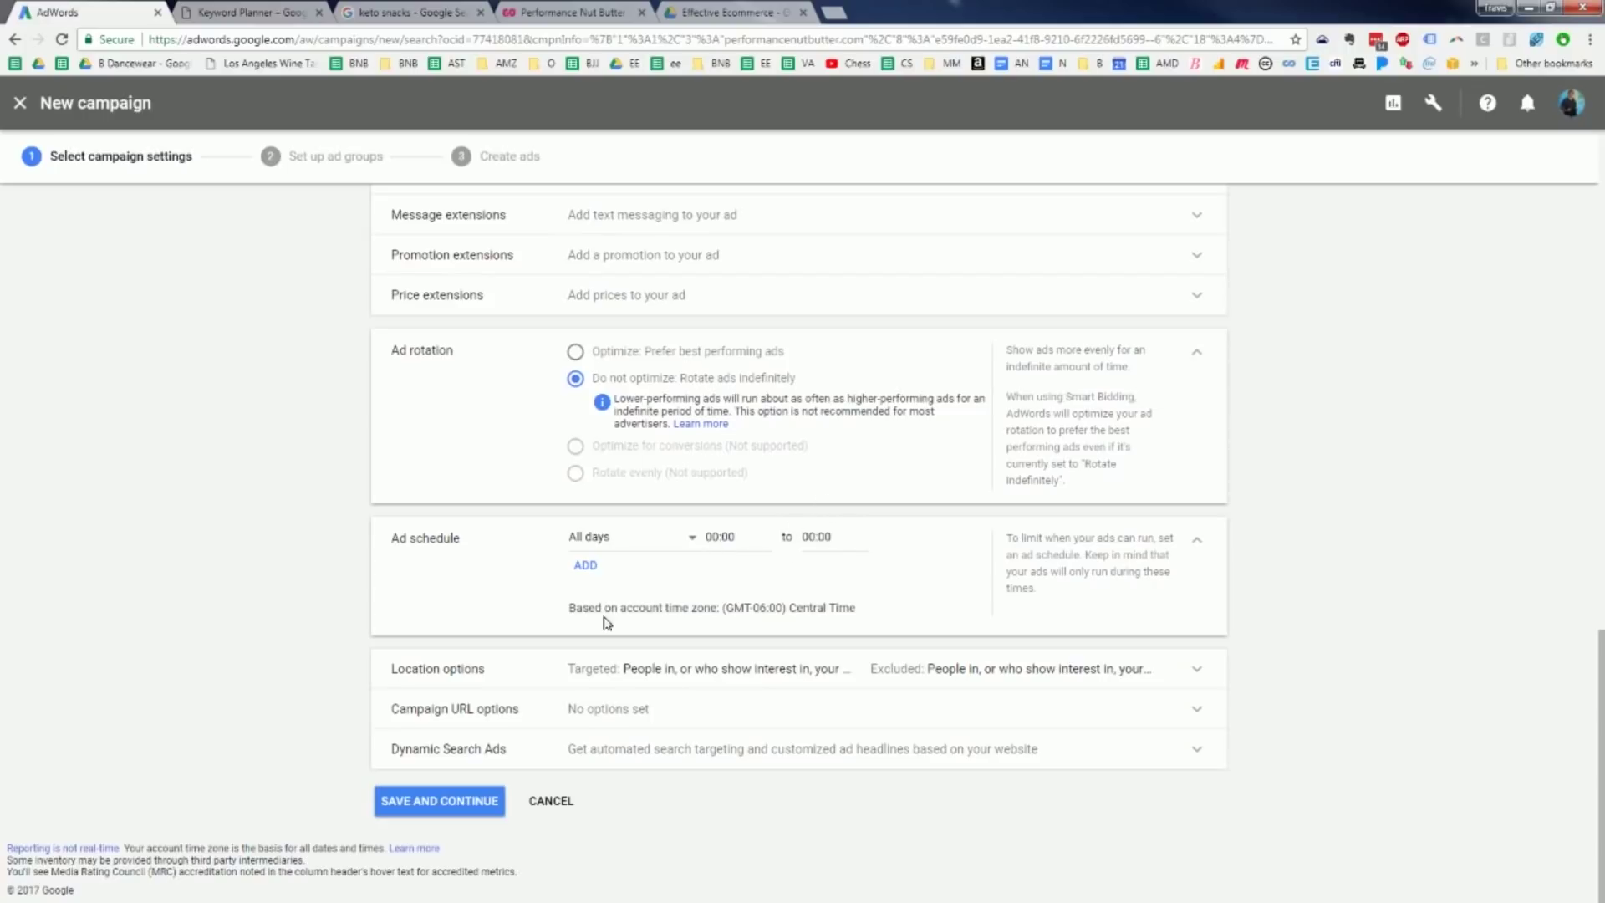
left_click(451, 807)
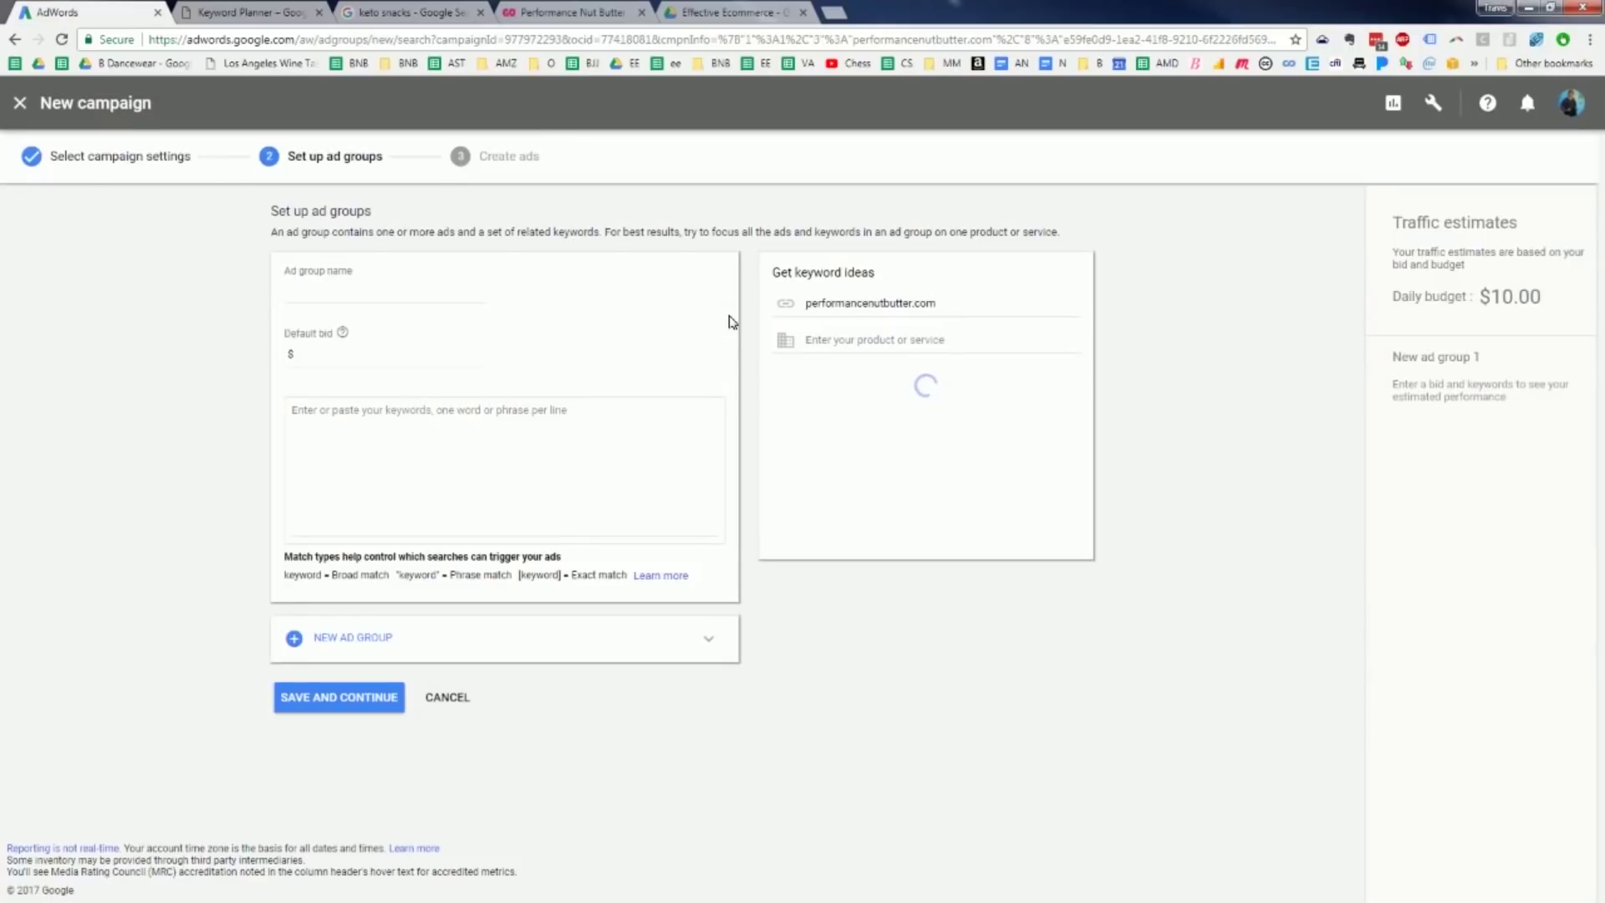
Name the ad group Keto Snacks and set its default bid to $1.36, matching the Keyword Planner's suggested bid for keto snacks.
left_click(362, 292)
type("Keto Snacks")
left_click(361, 353)
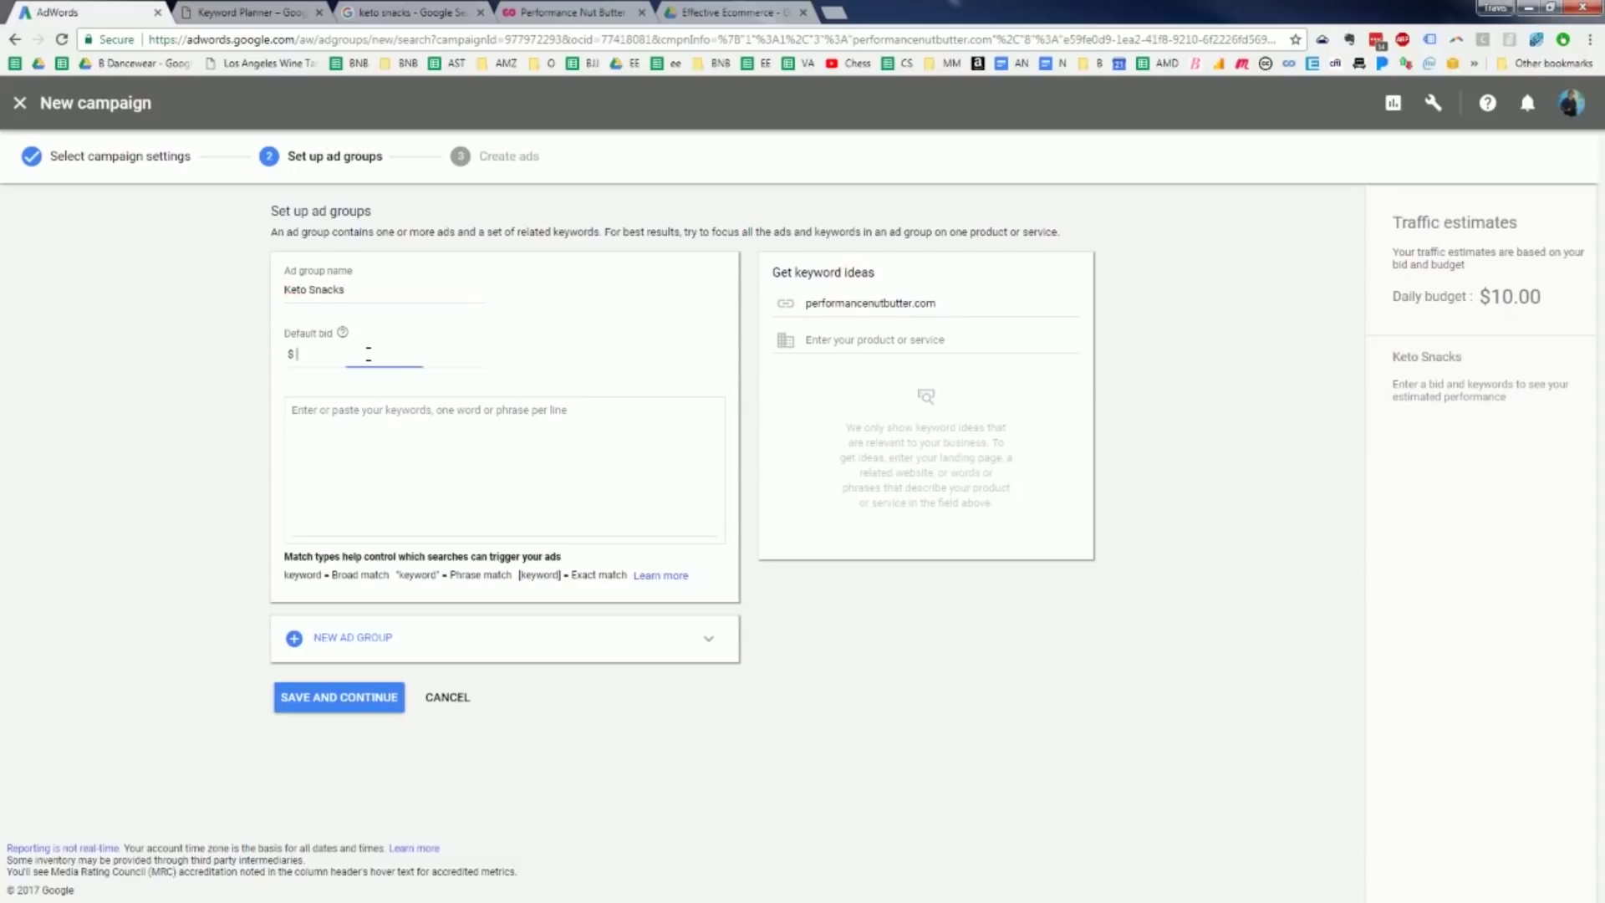
left_click(250, 10)
left_click(825, 535)
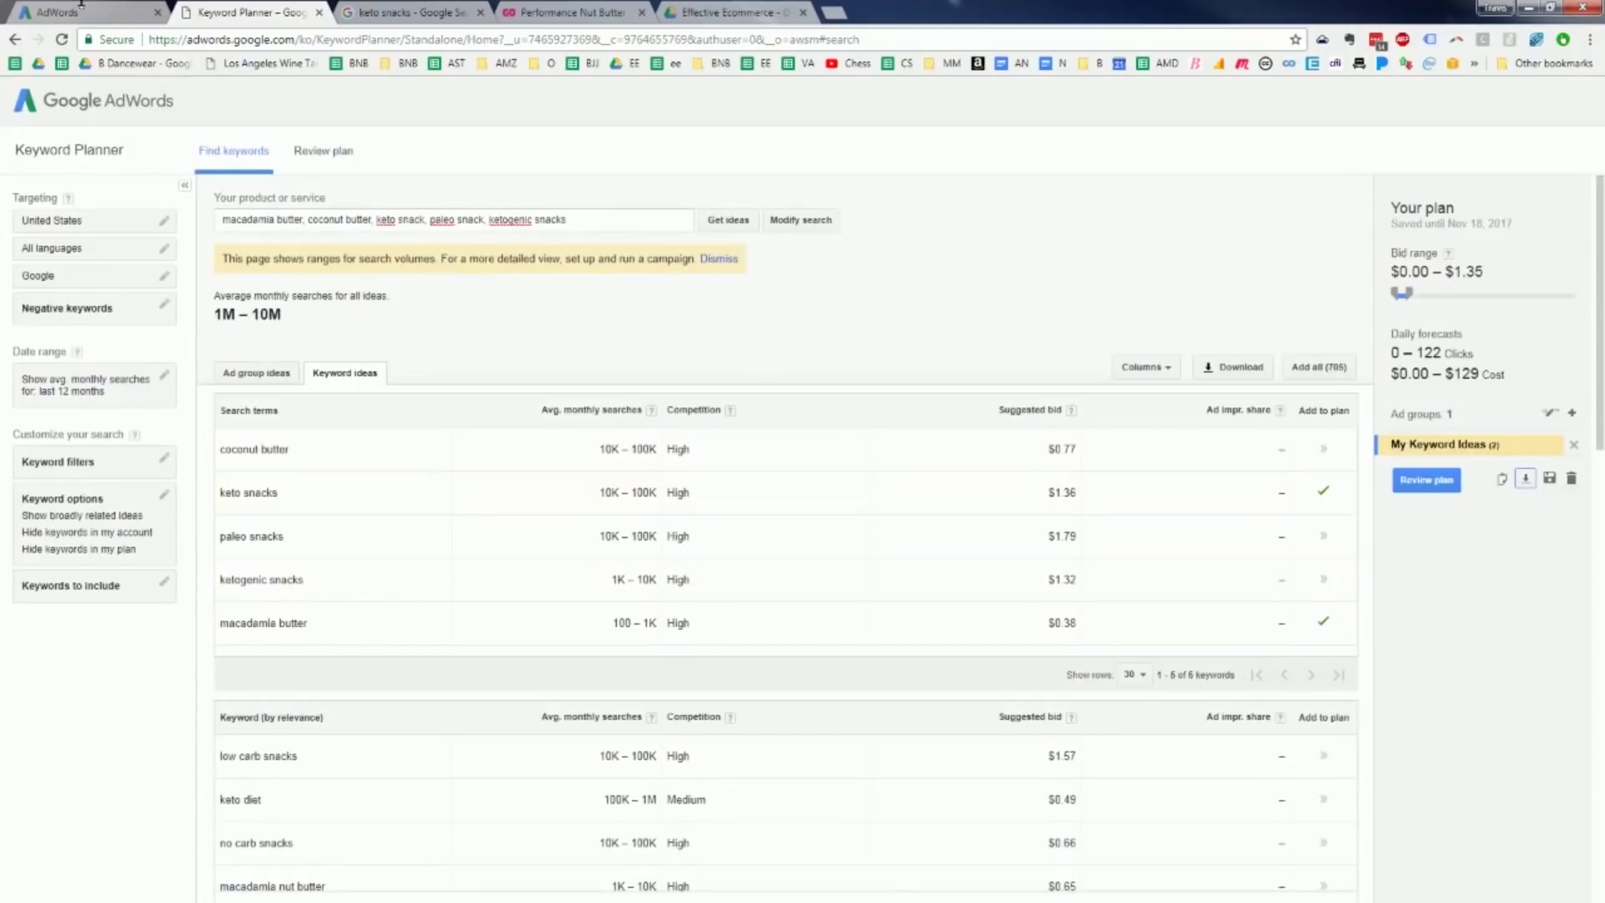
left_click(82, 7)
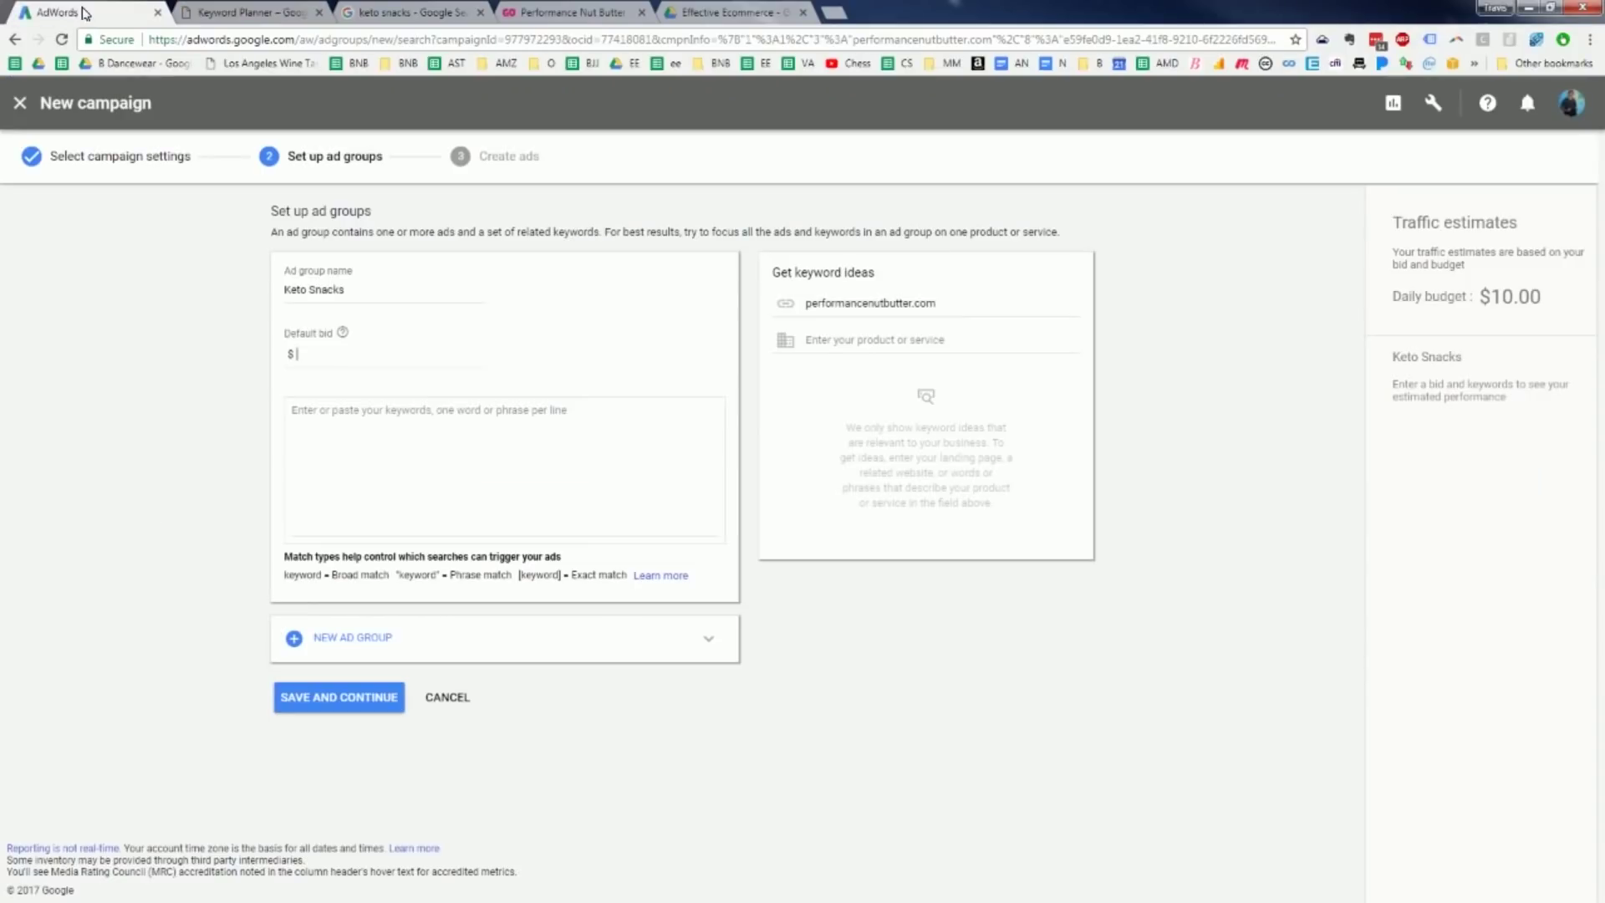
left_click(360, 354)
type("1.36")
Add the keyword keto snacks to the ad group as a modified broad match, written +keto +snacks.
left_click(451, 435)
type("keto snacks")
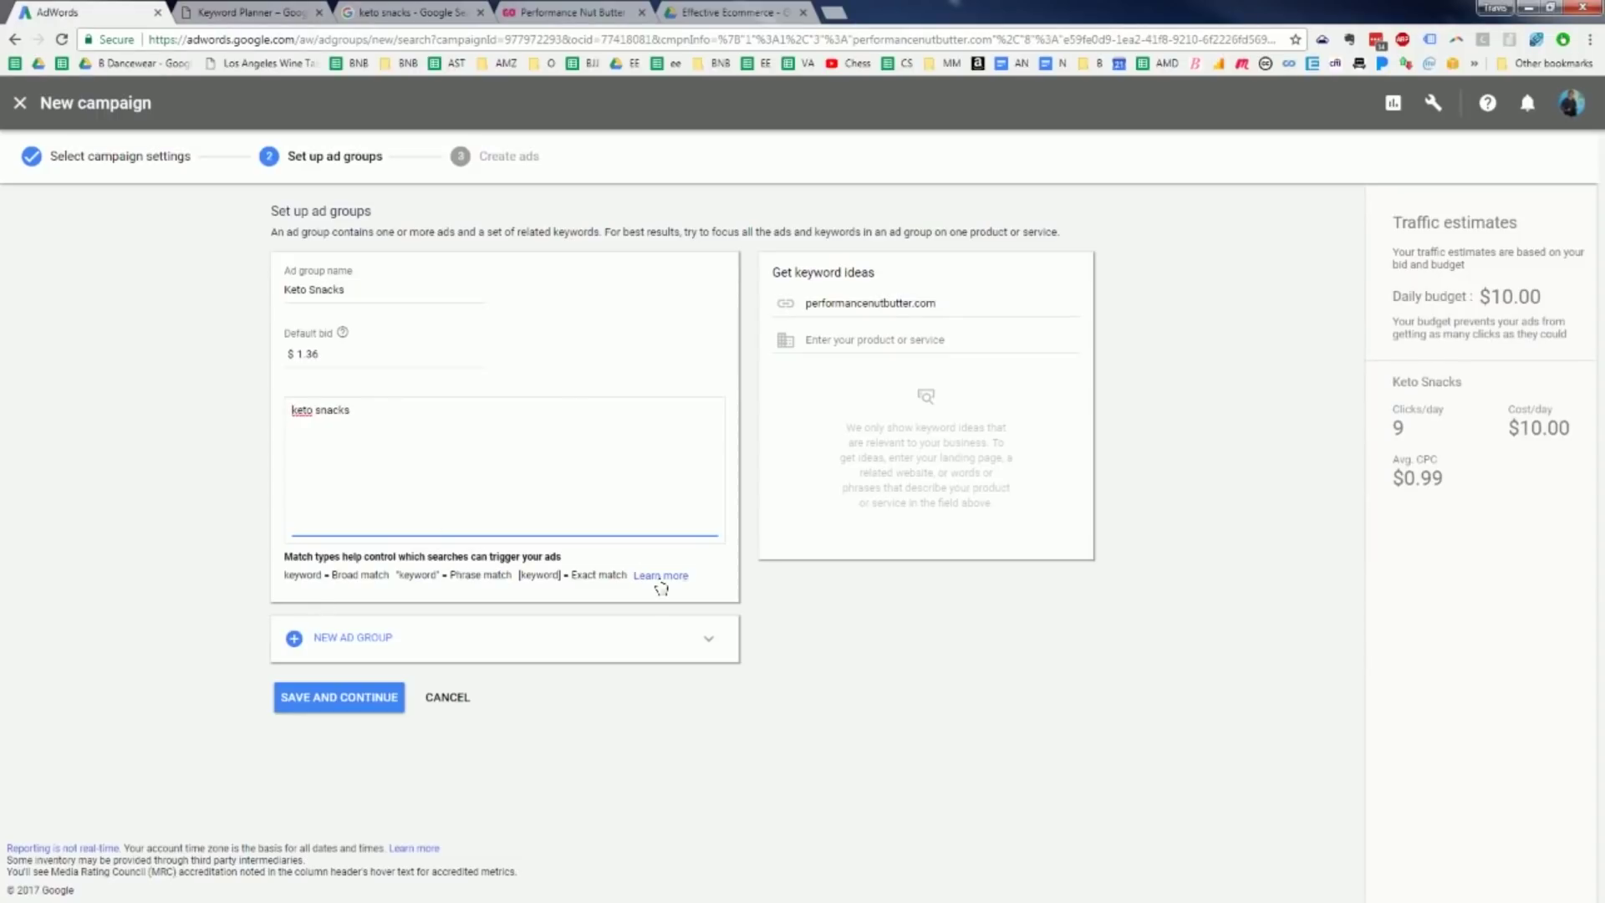
type("+")
left_click(322, 410)
type("+")
Switch to the Google results for keto snacks and search for "keto snacks georgia".
left_click(262, 20)
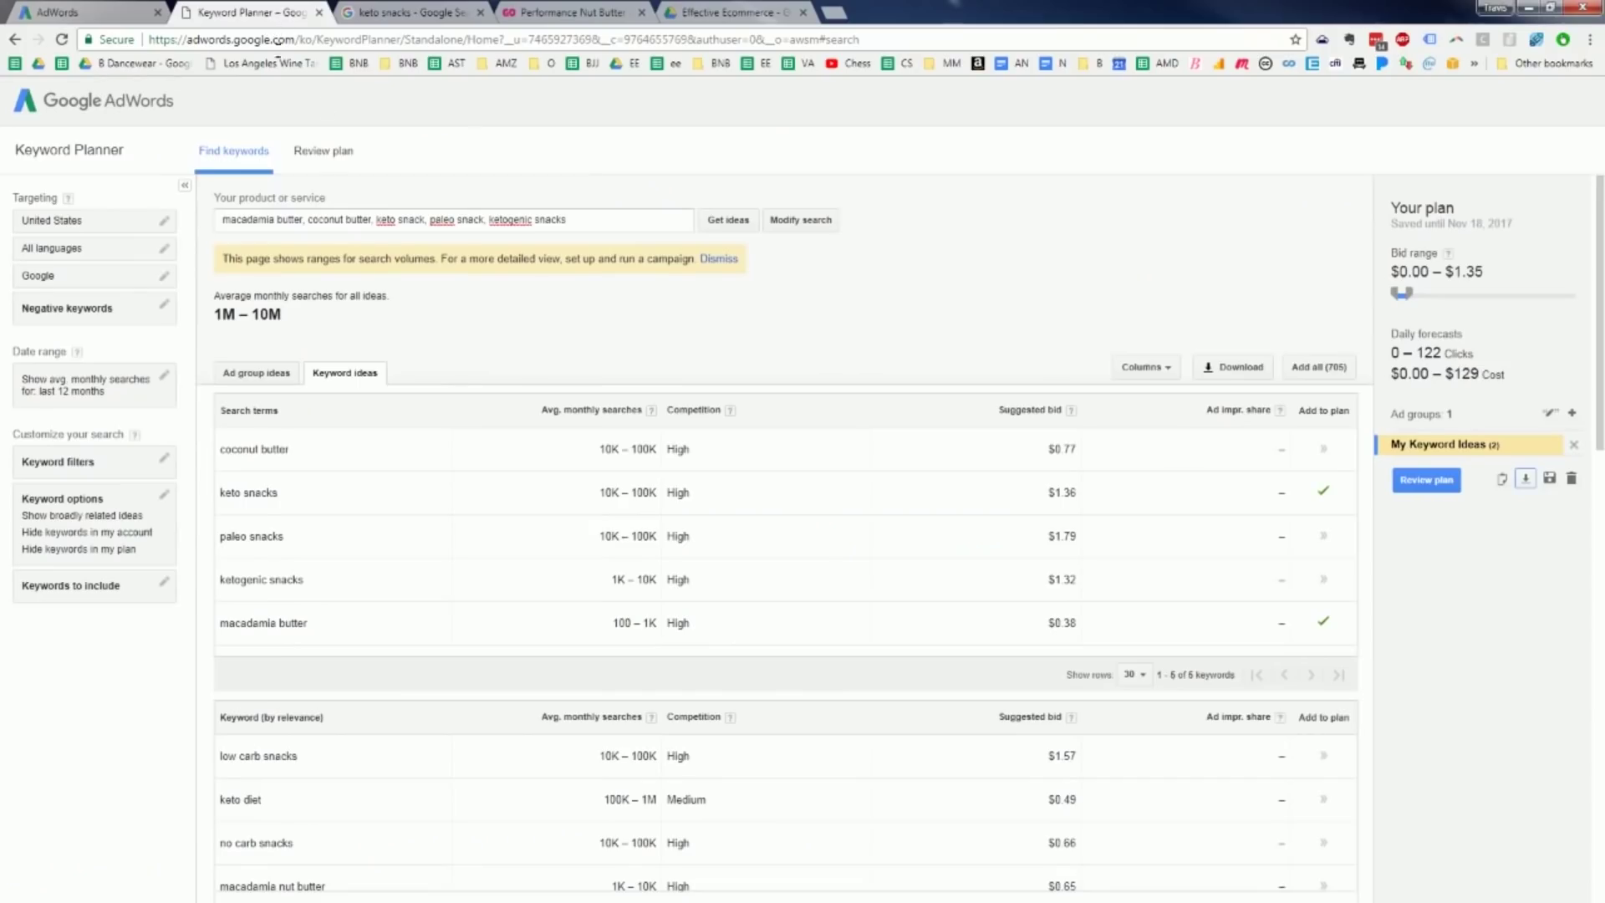
left_click(426, 19)
scroll(299, 140, "up", 7)
left_click(238, 115)
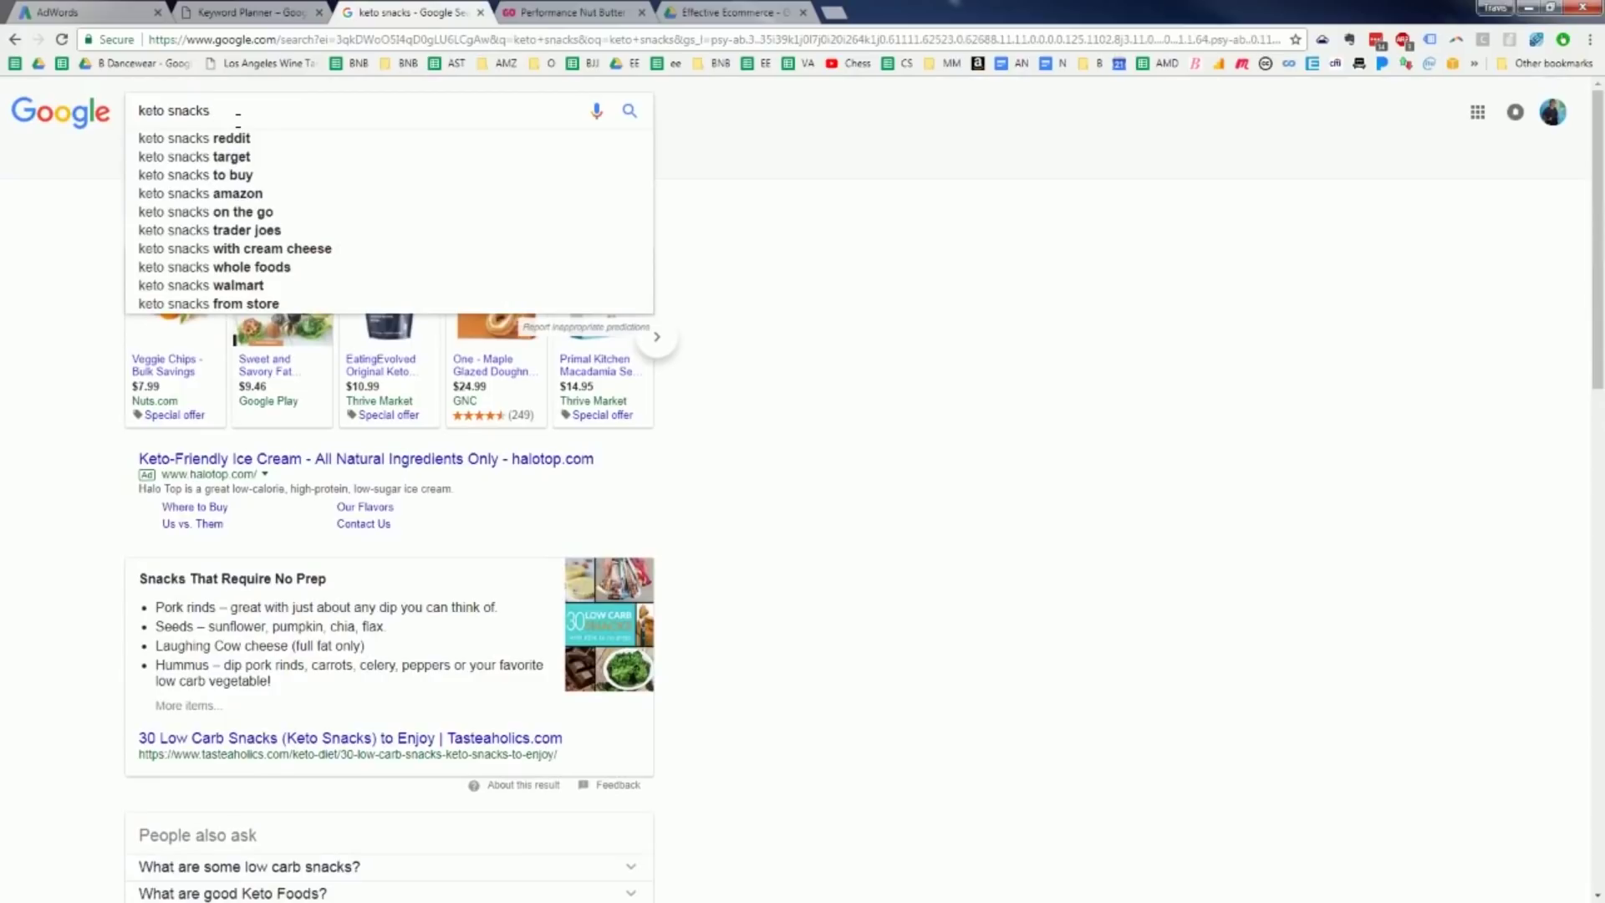
type("georgia")
key("Return")
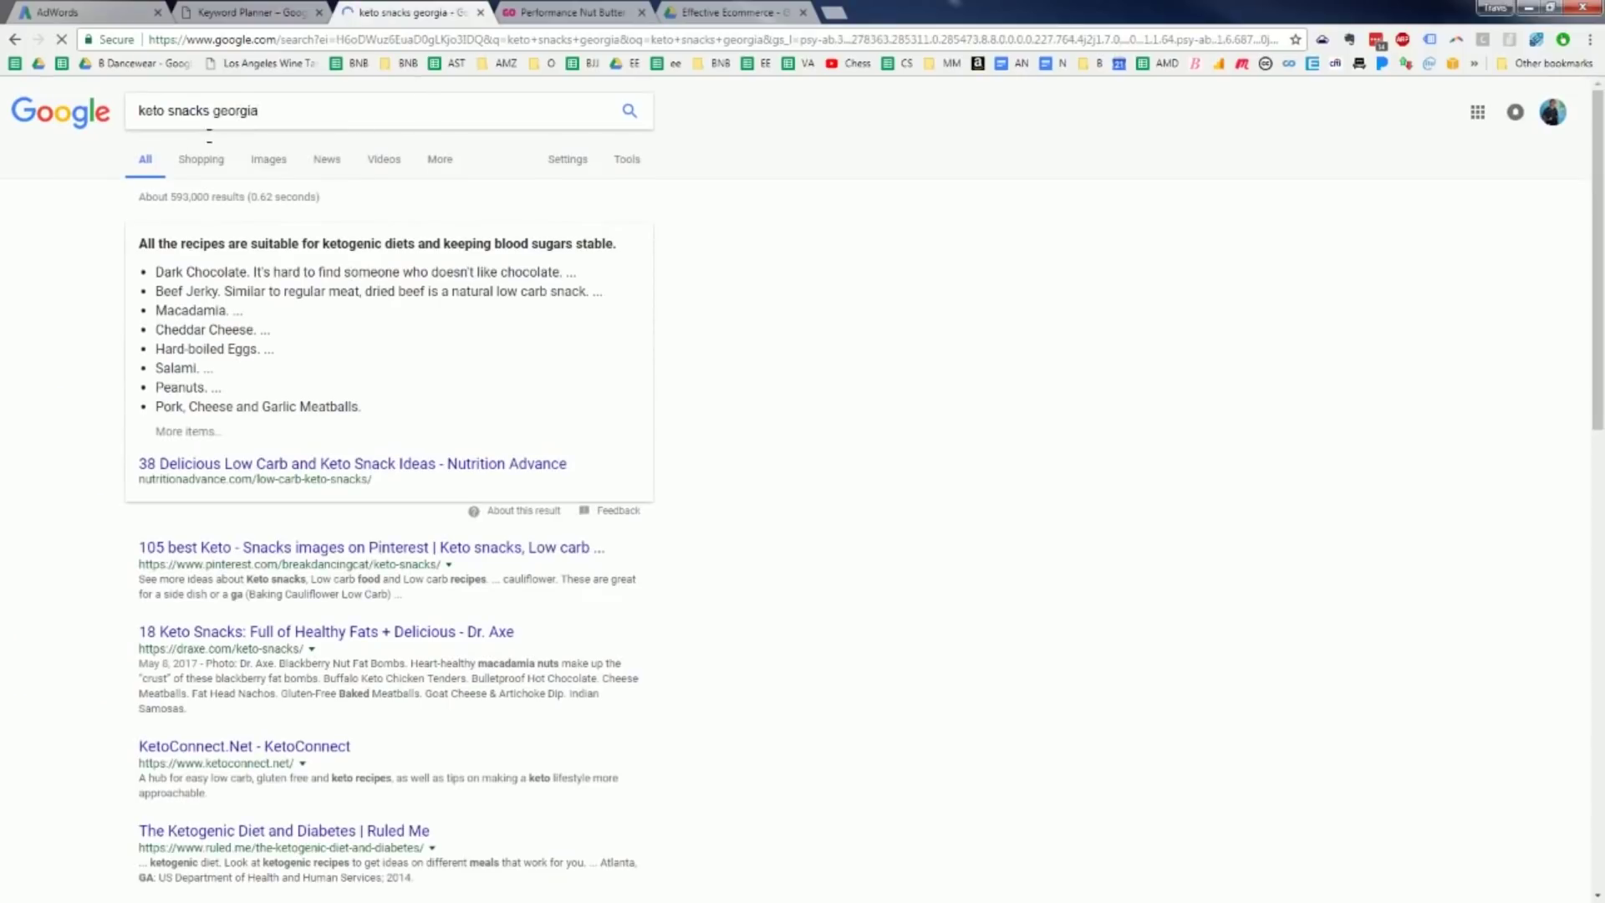
Replace georgia in the Google query and search for "keto snacks test 123".
left_click(241, 112)
double_click(241, 112)
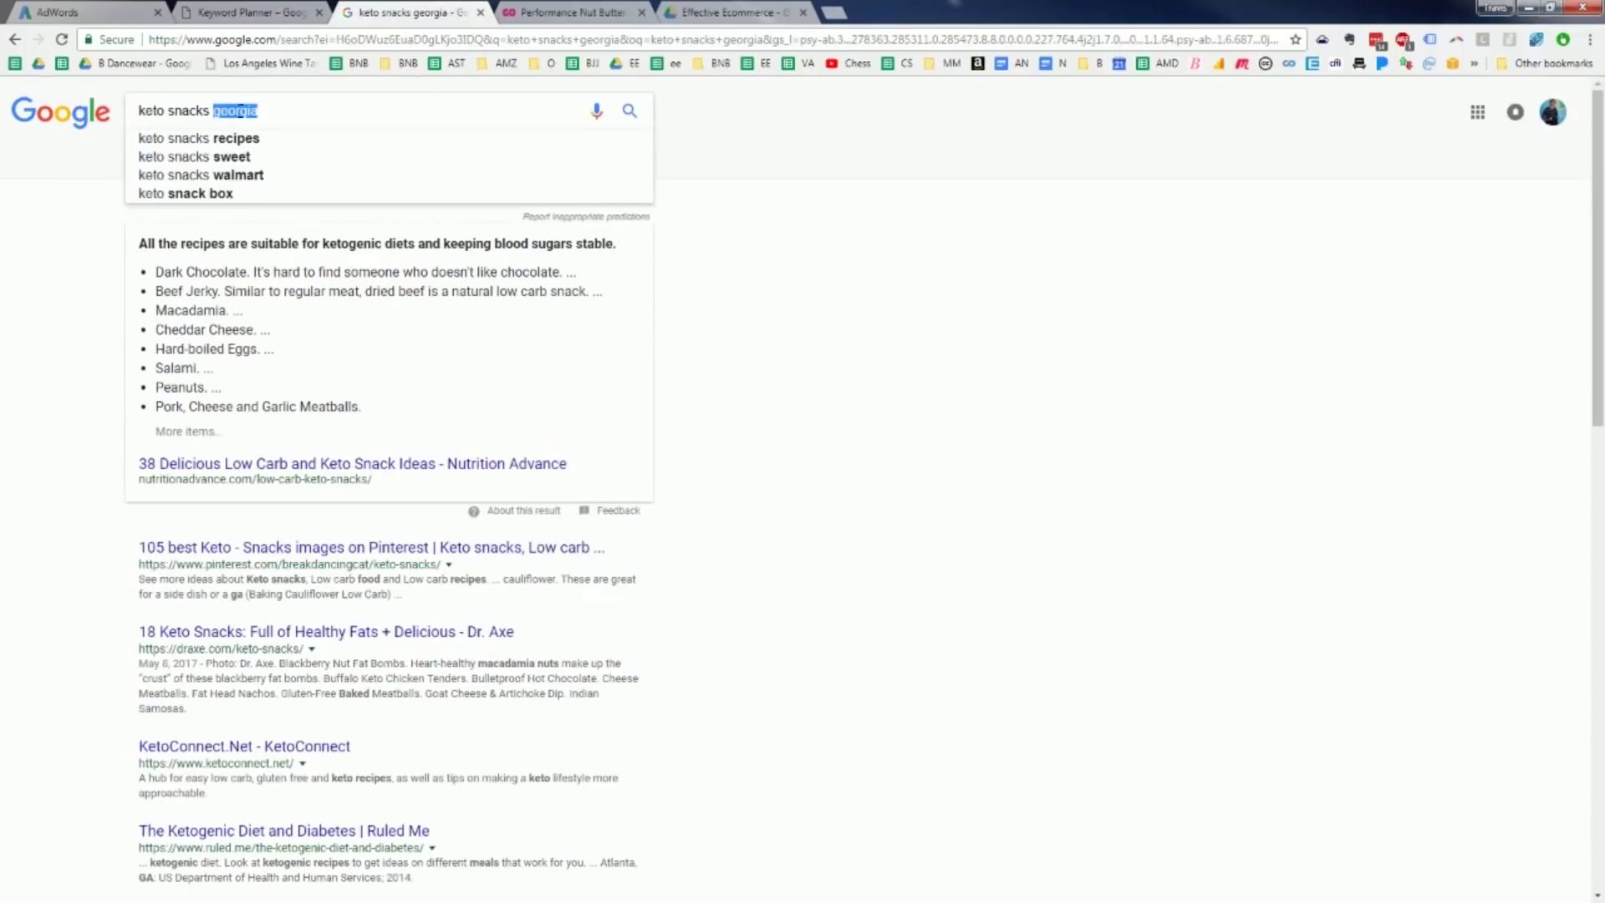
type("test 123")
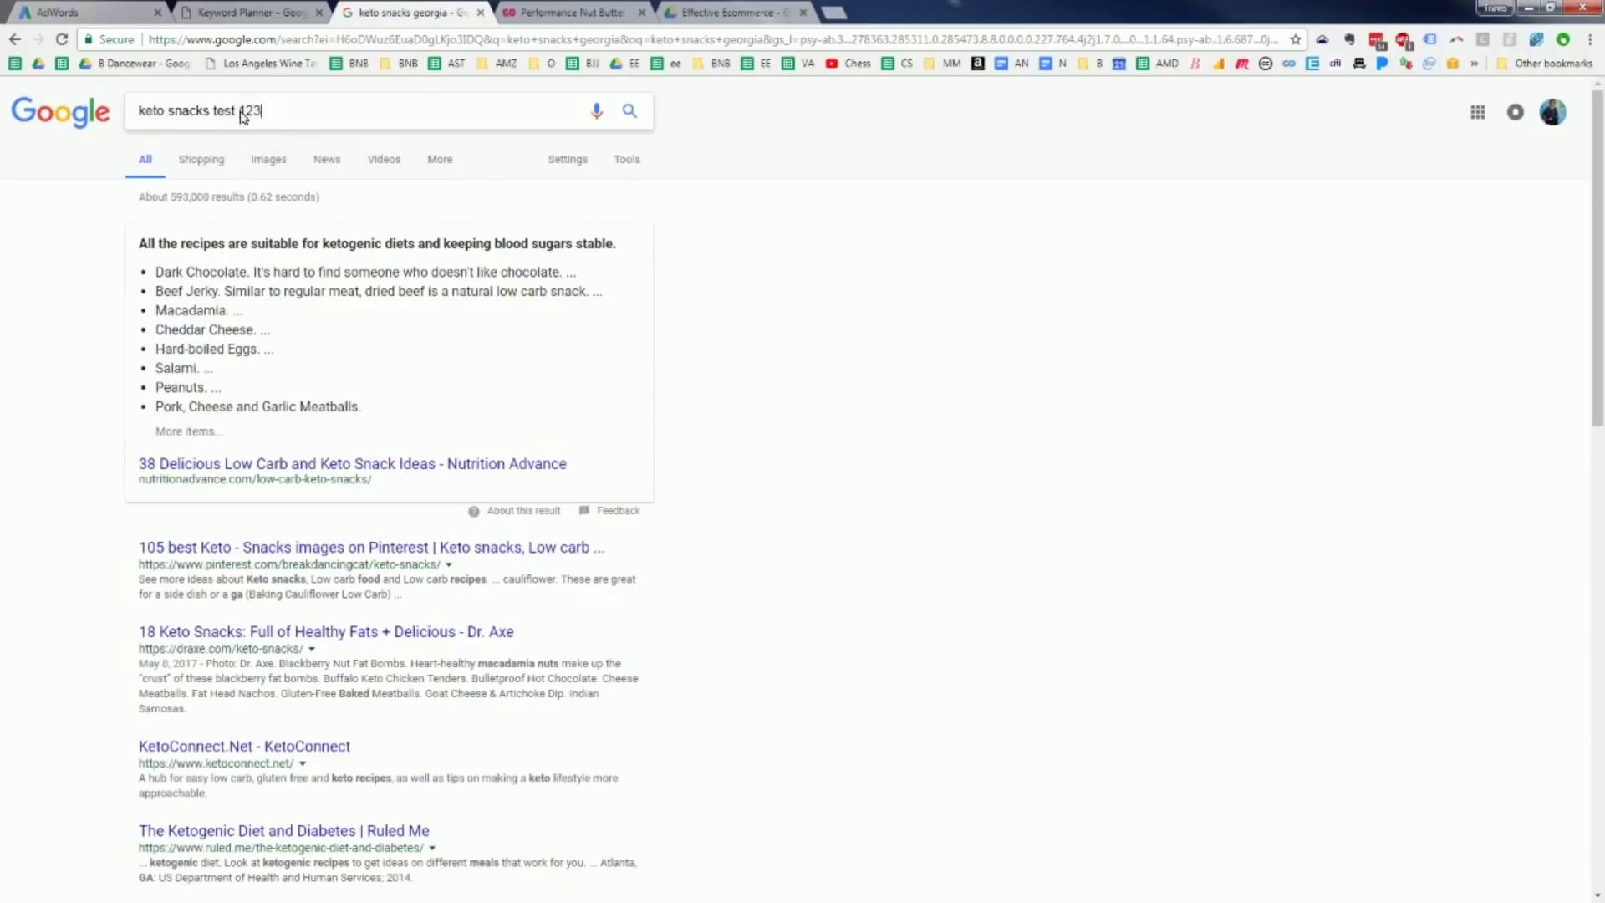
key("Return")
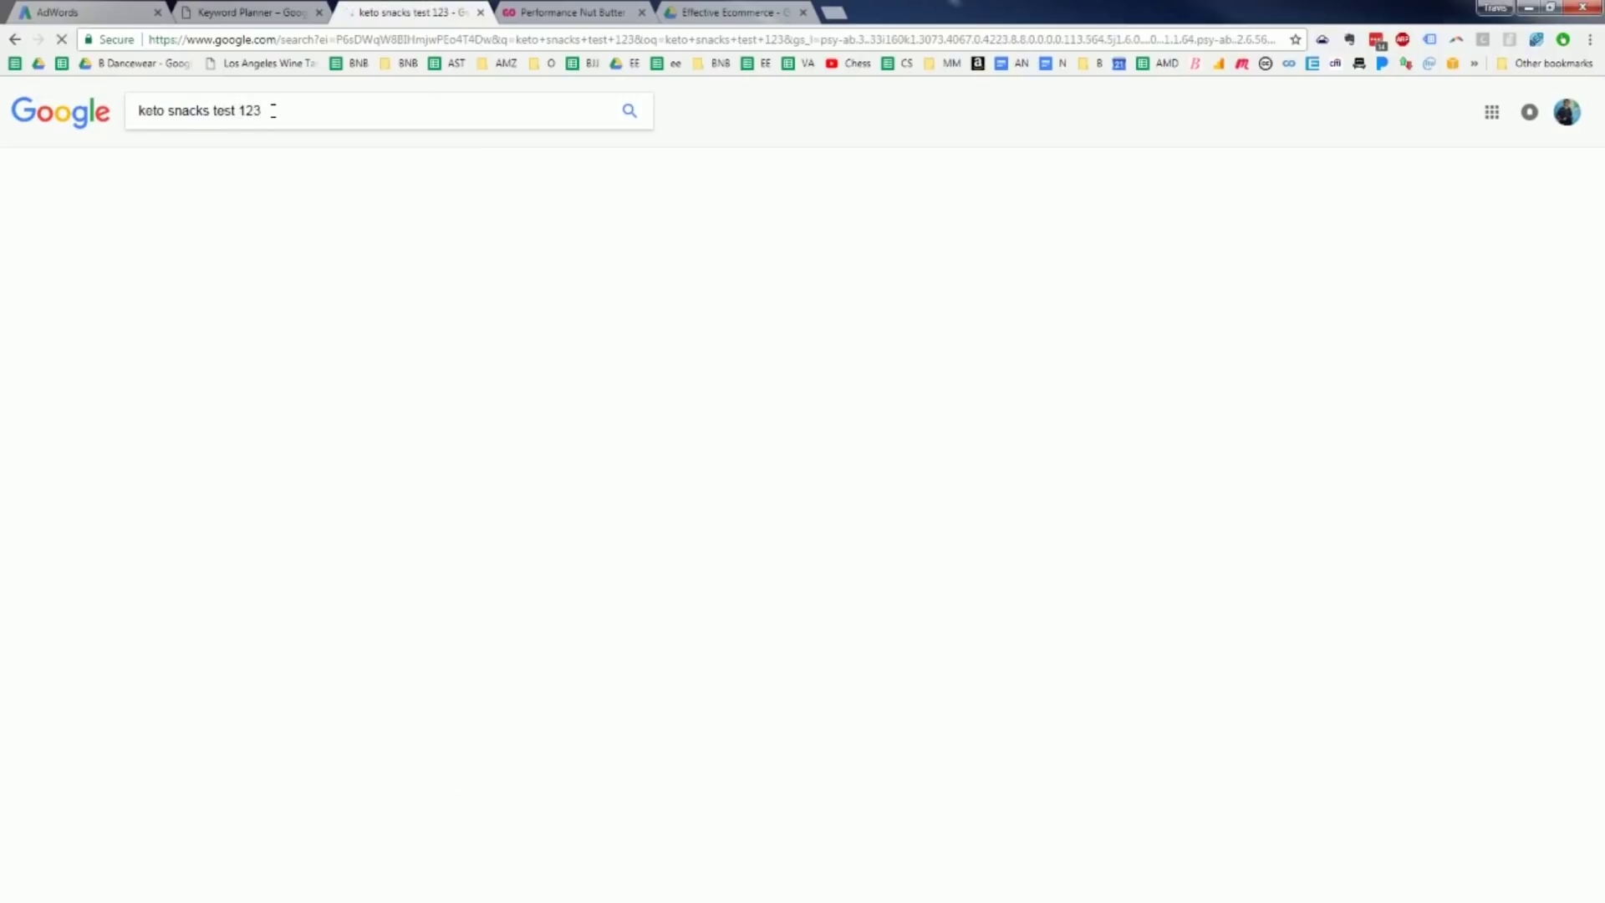
Change the Google query to "keto treats" and run the search.
left_click_drag(273, 111, 213, 110)
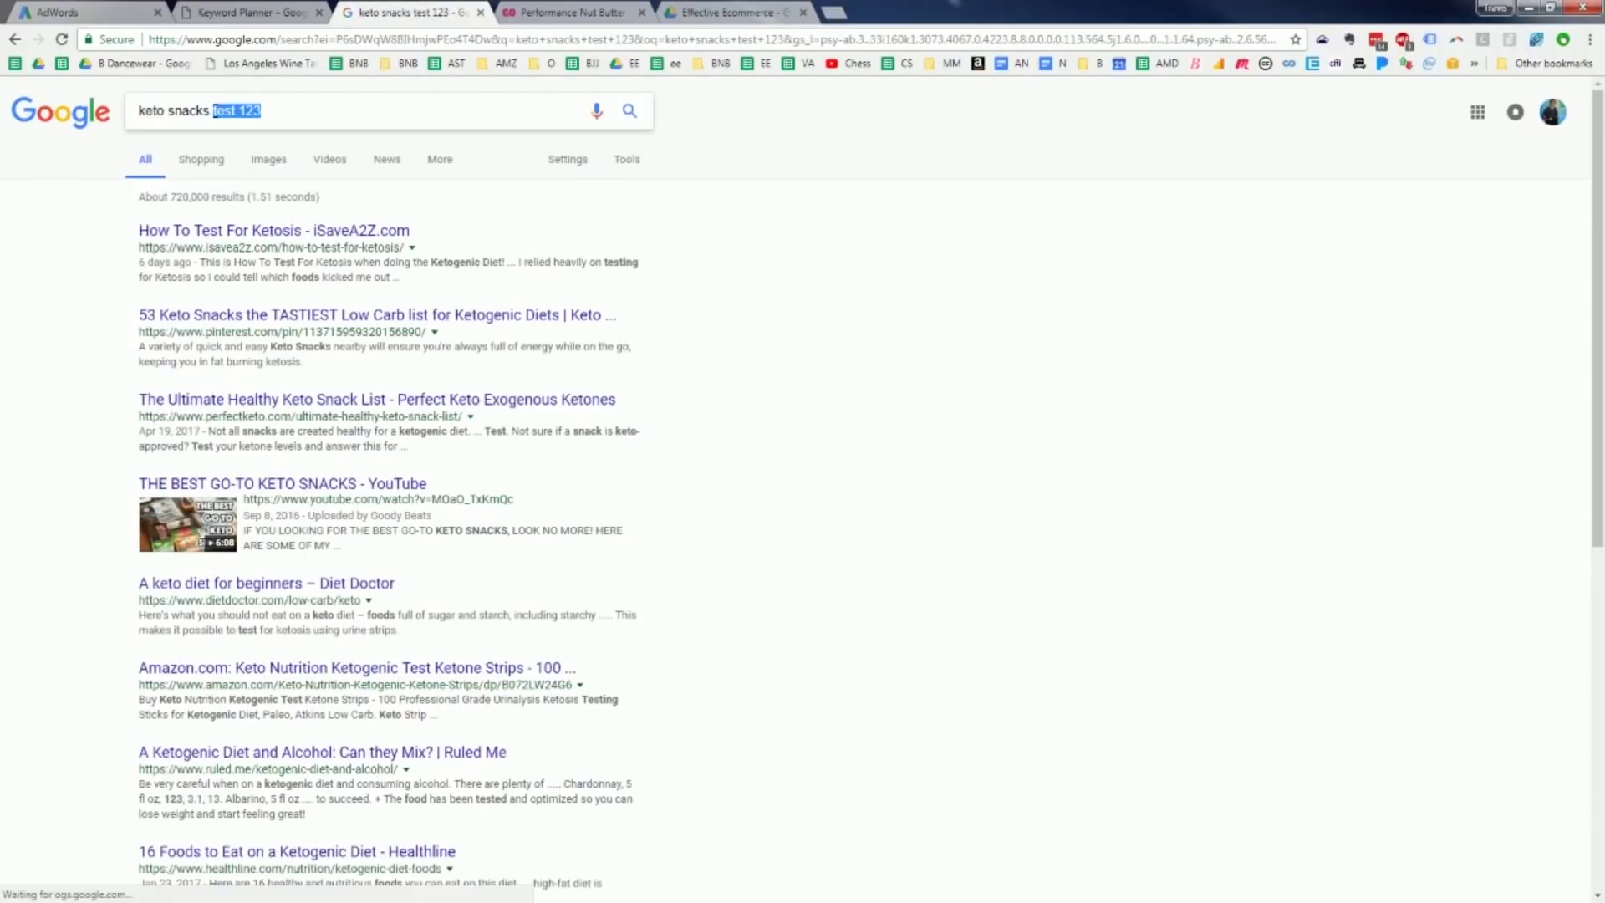
key("BackSpace")
double_click(191, 110)
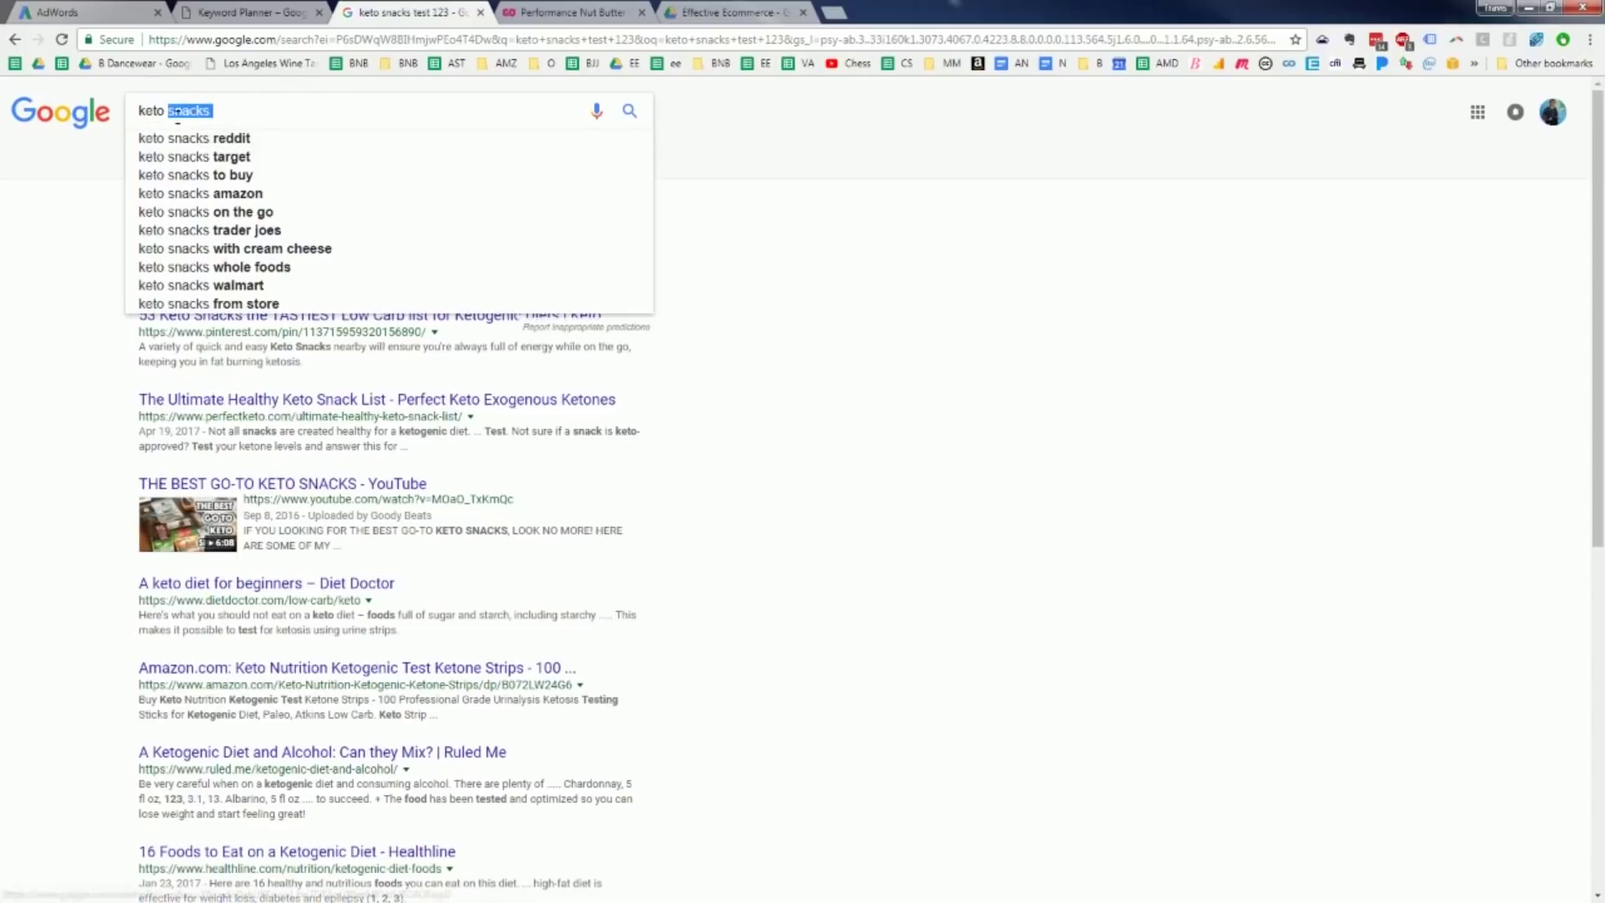
type("treats")
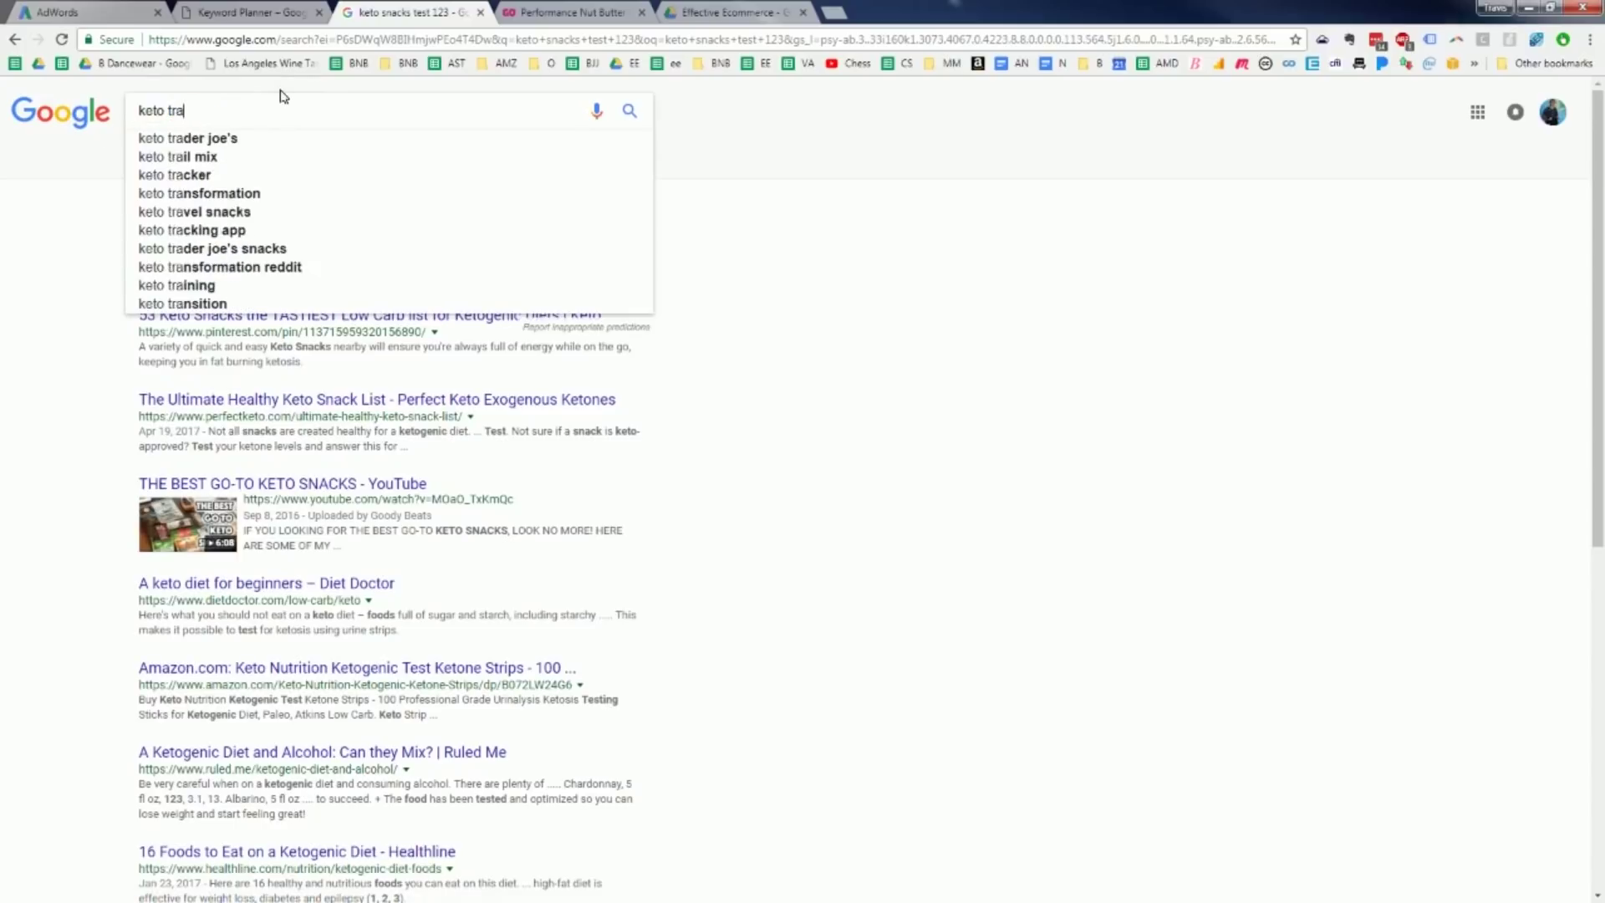
key("Return")
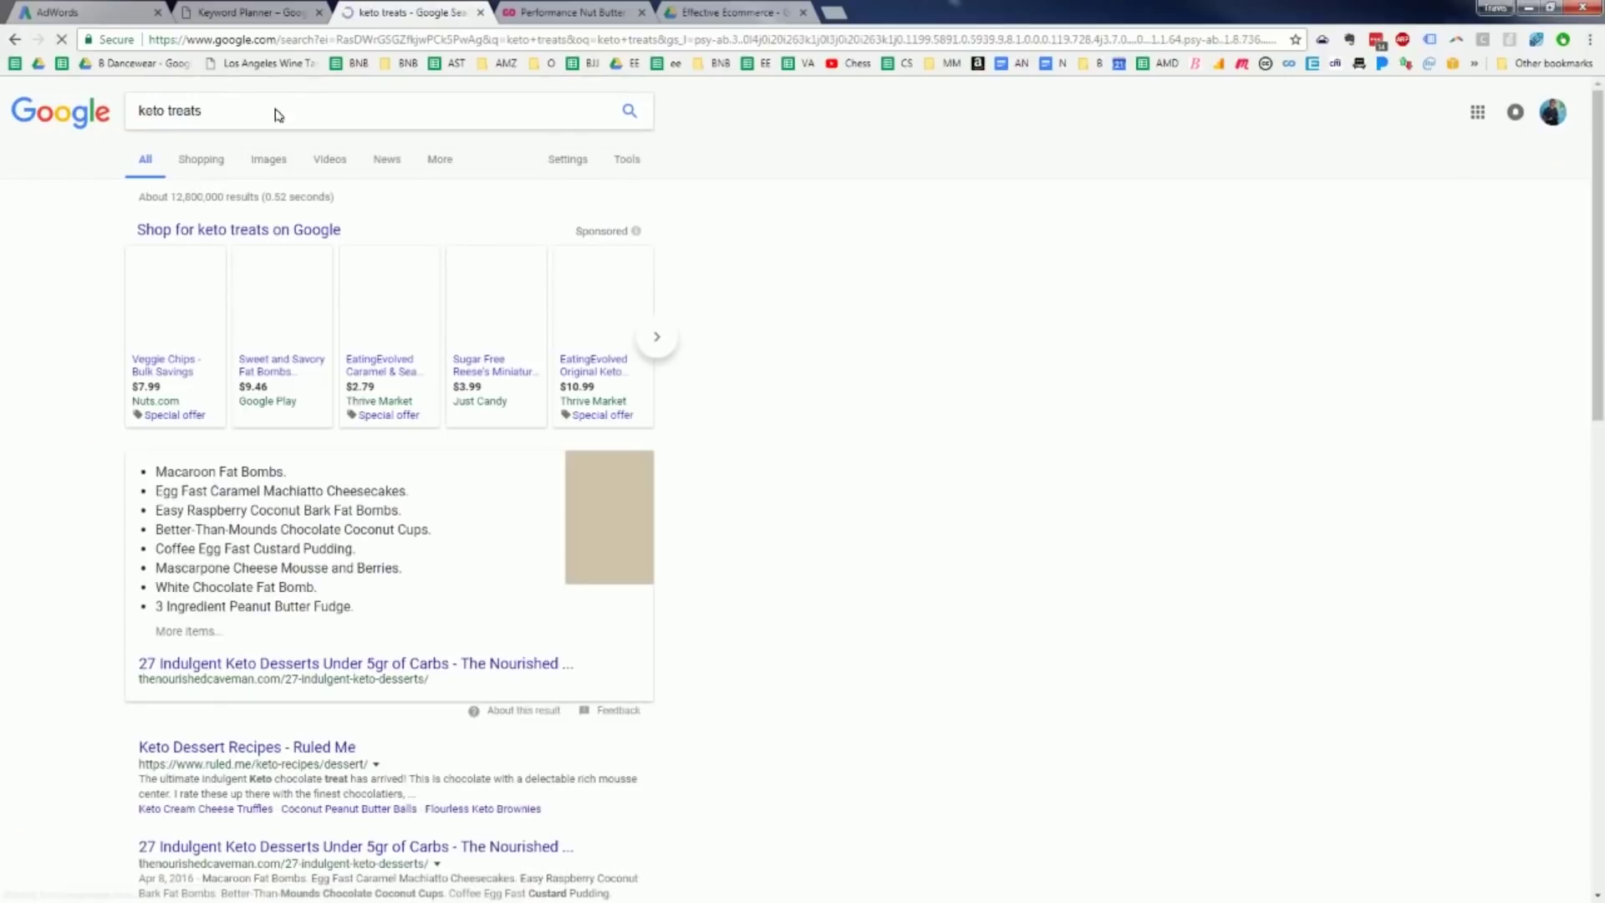
Return to the ad group setup and review the +keto +snacks keyword entry.
left_click(258, 10)
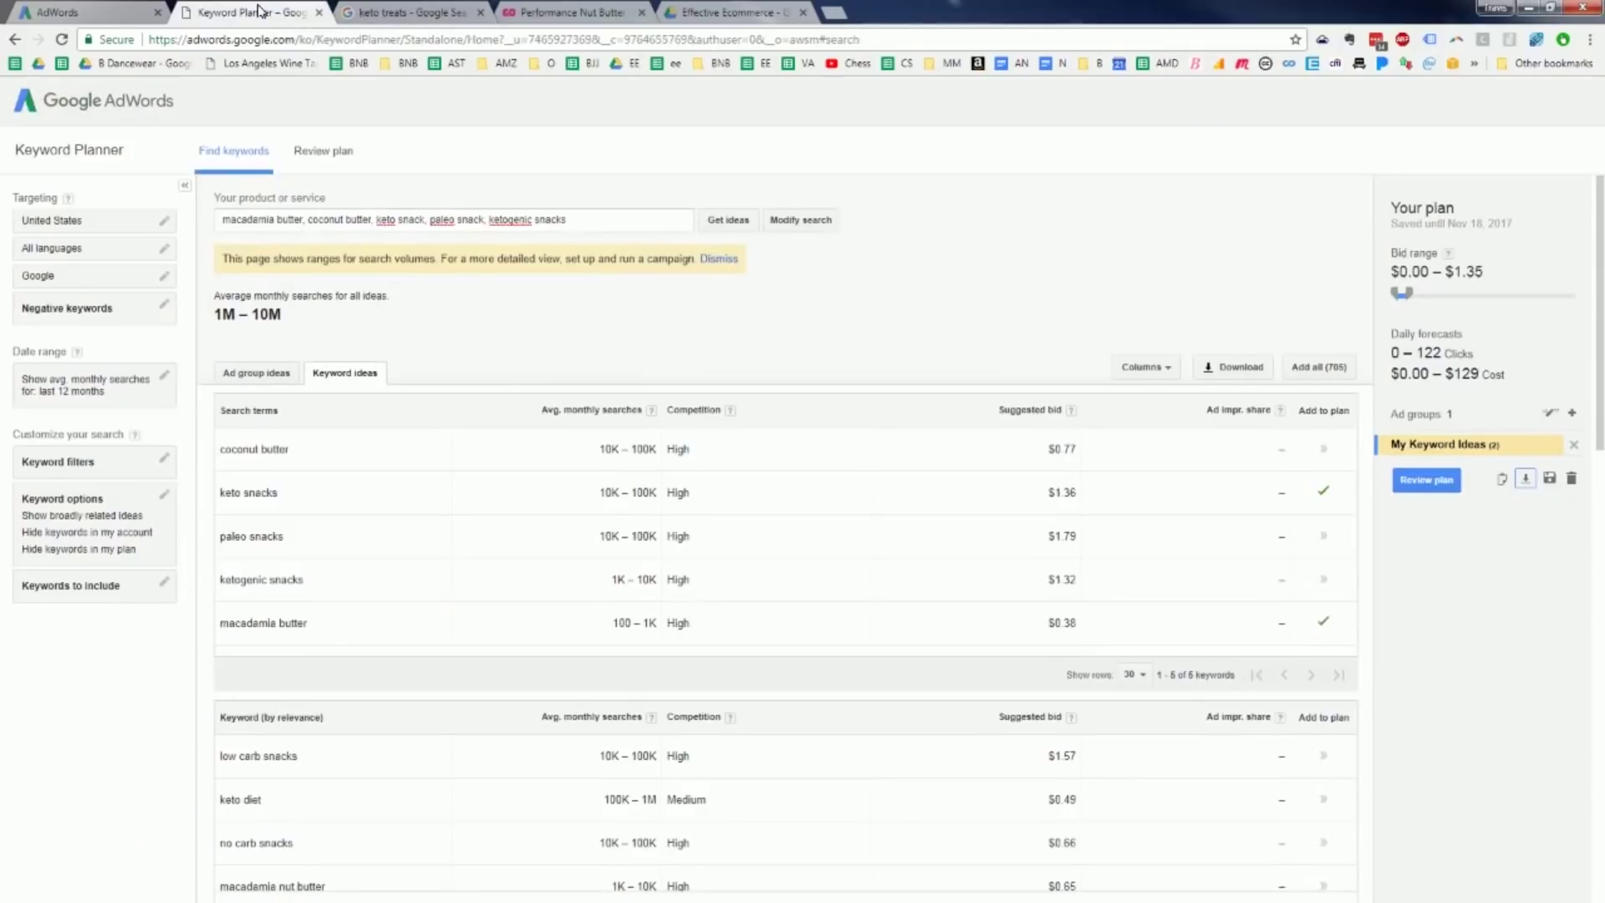
left_click(133, 17)
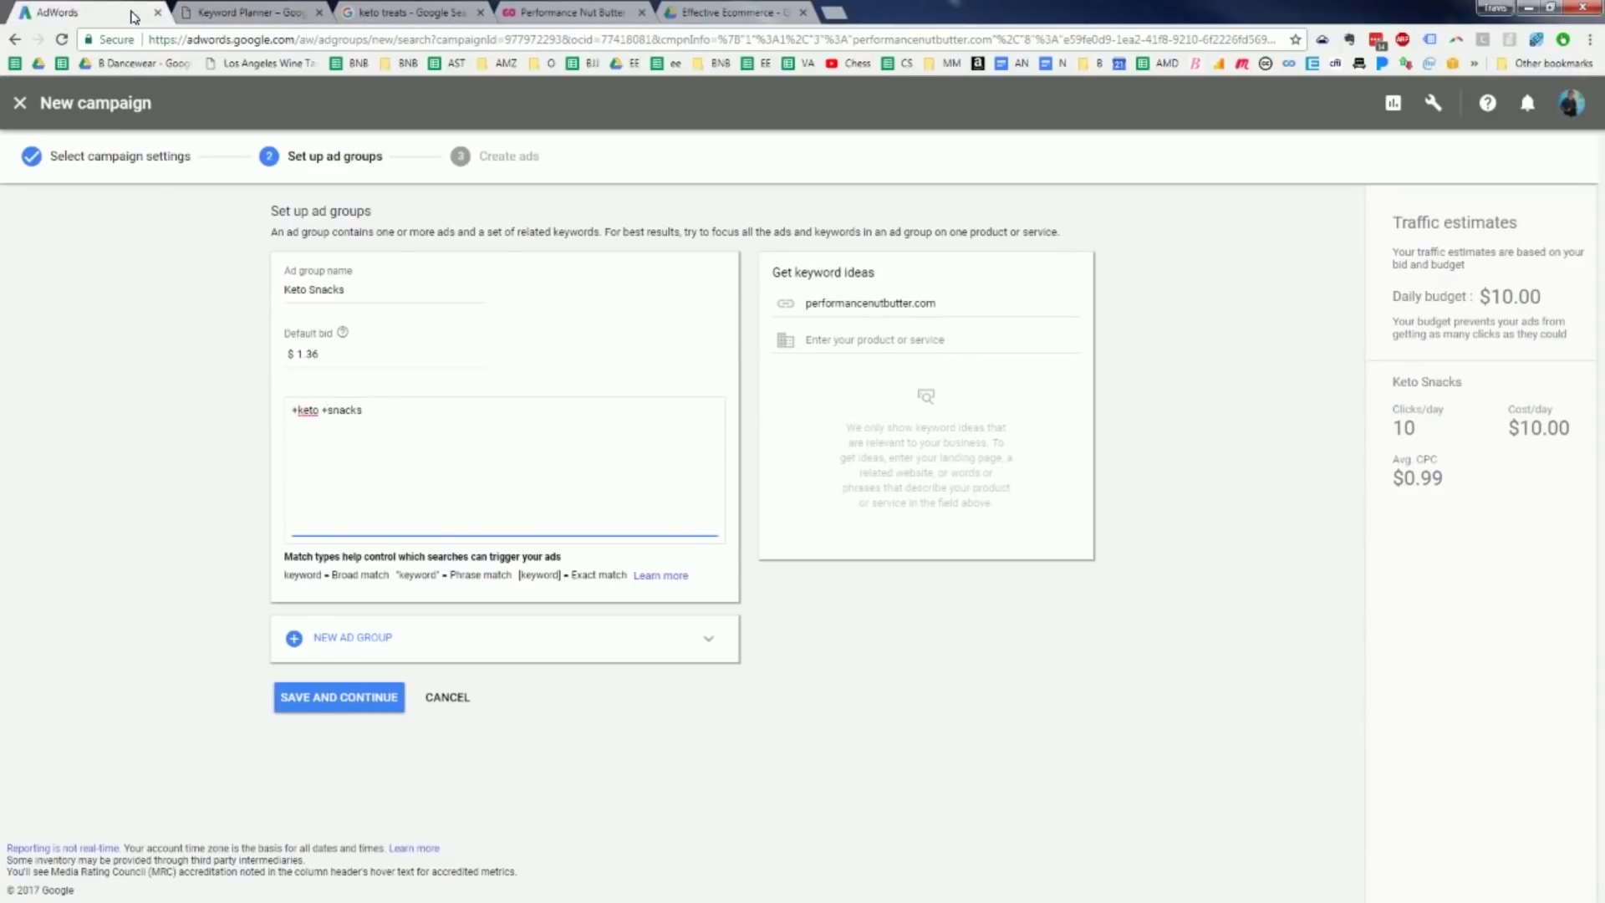
left_click_drag(382, 410, 178, 416)
left_click(390, 409)
Go back to the Google results and search for "keto snacks target".
left_click(245, 13)
left_click(453, 3)
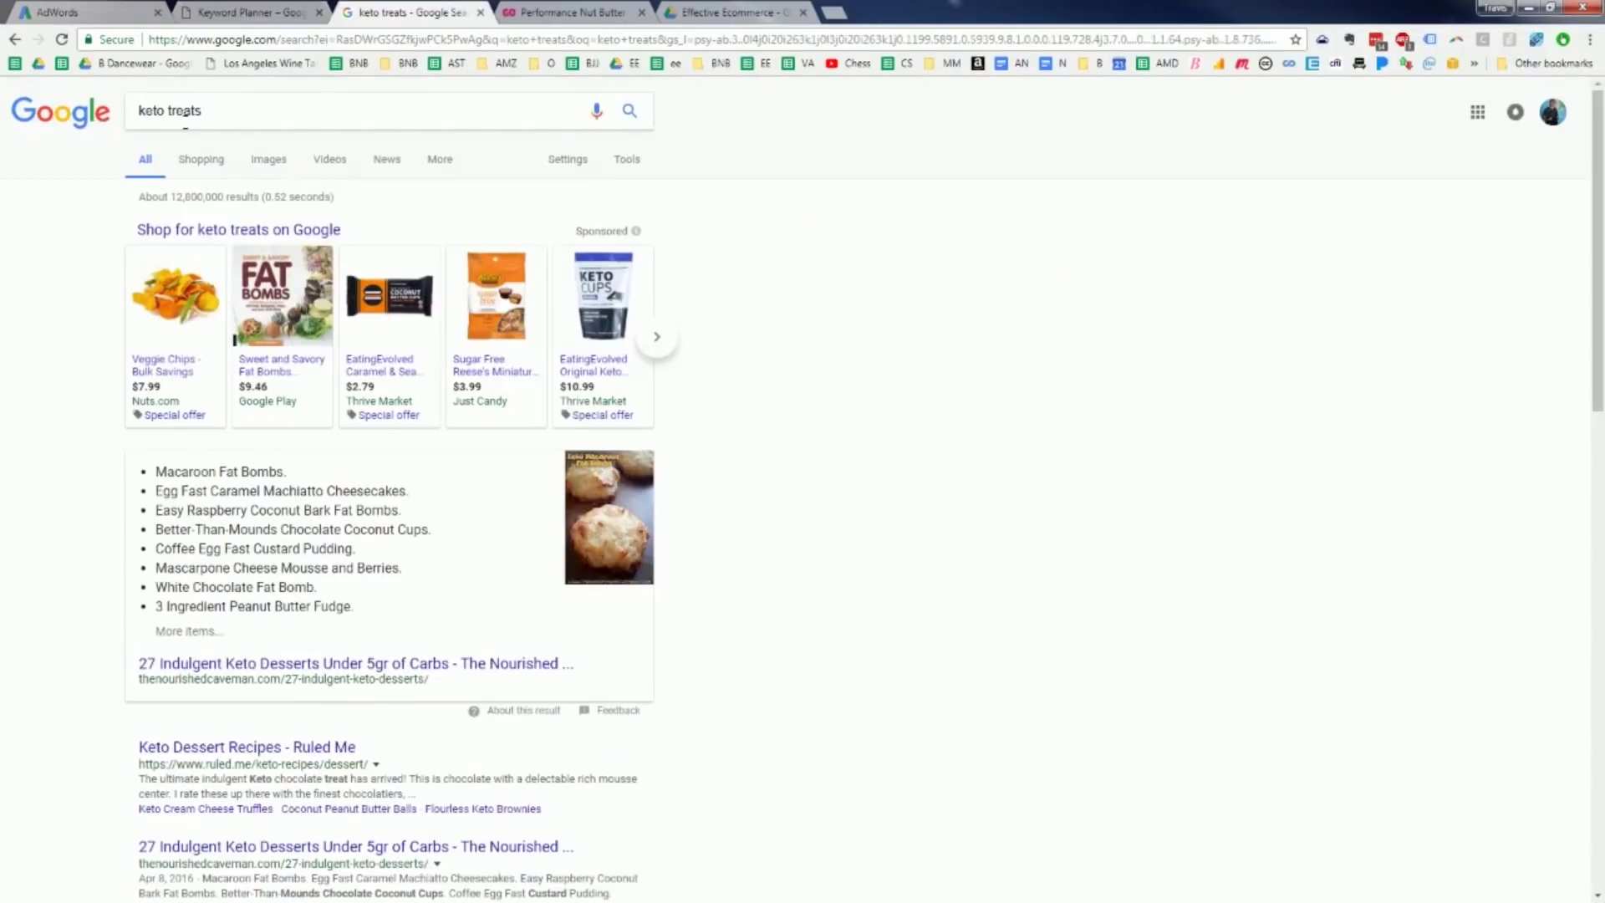
double_click(185, 113)
type("sna")
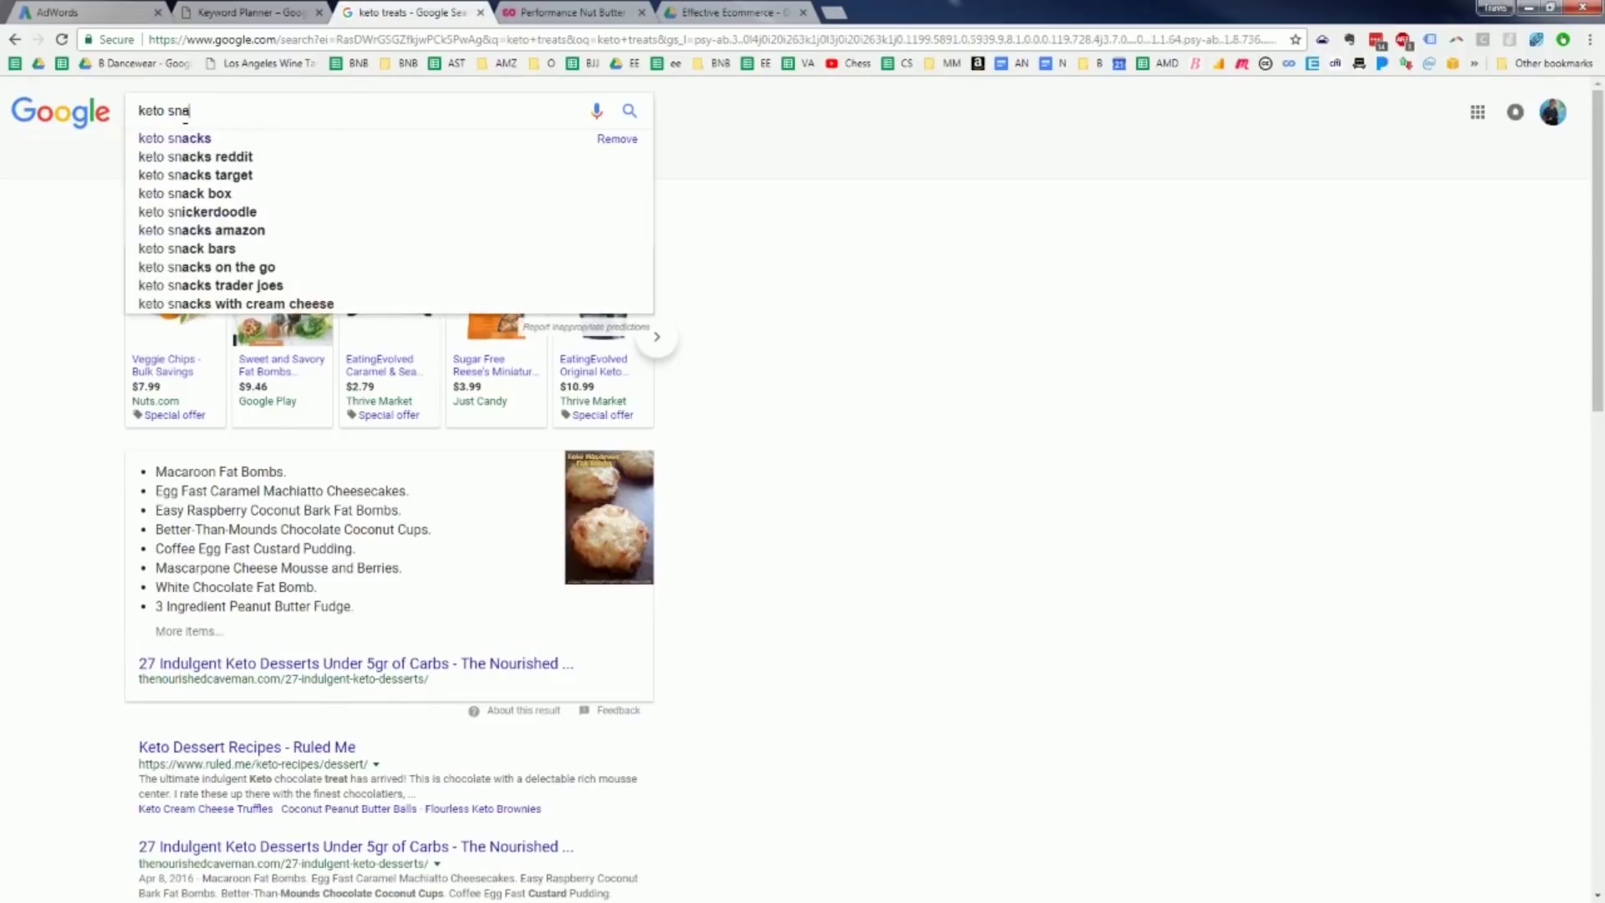
type("cks target")
key("Return")
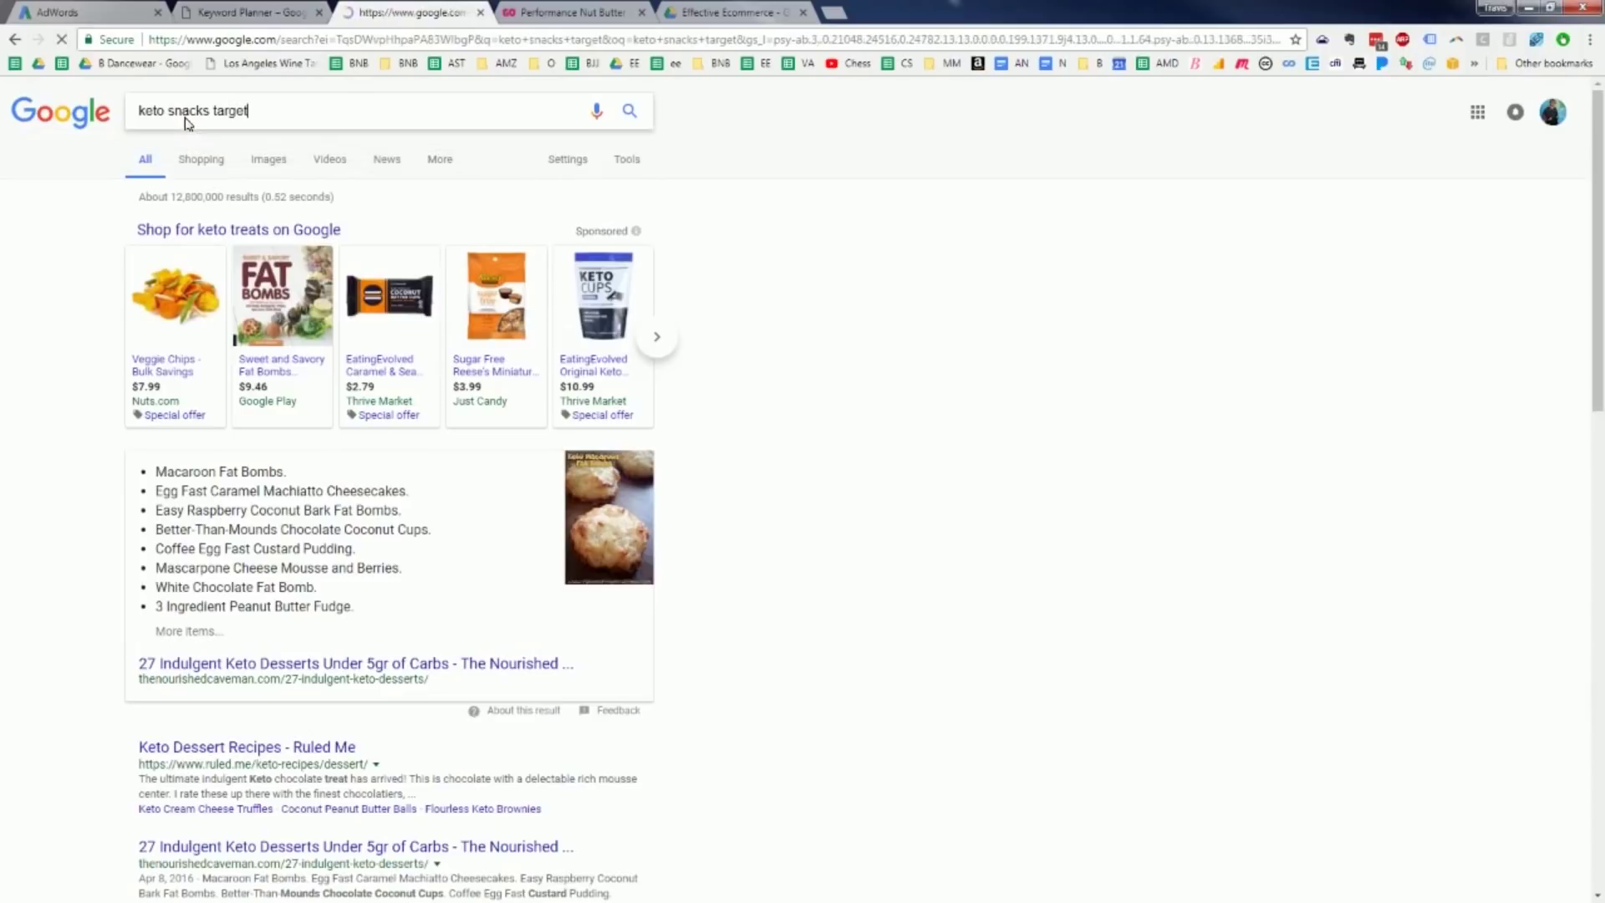
Move the word target between the two keywords and search Google for "keto target snacks".
double_click(233, 111)
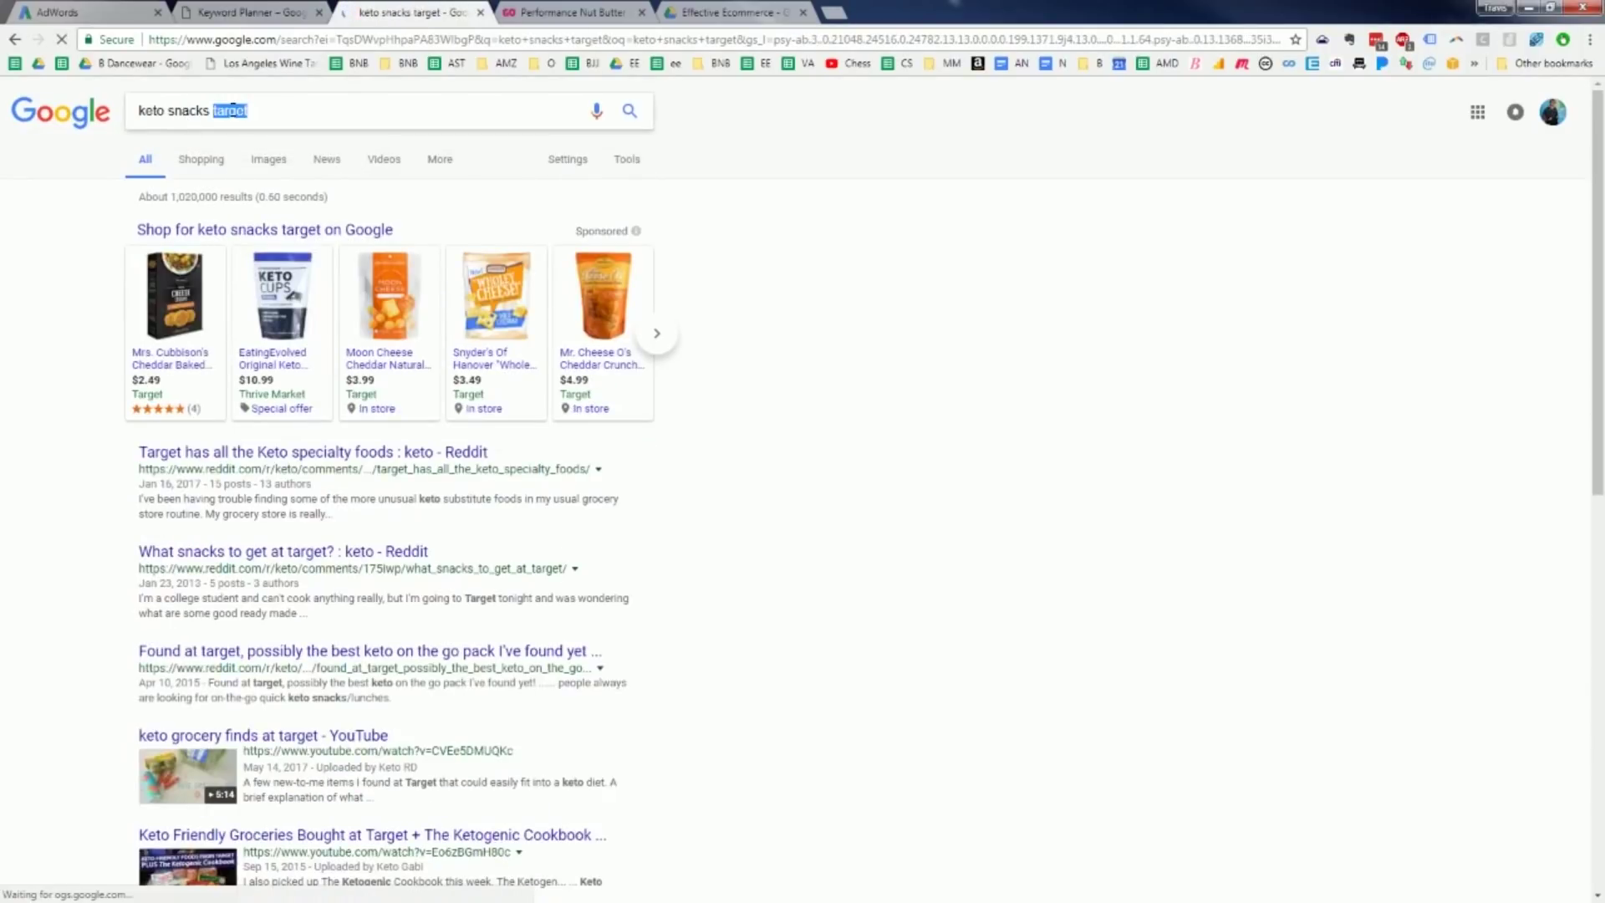
key("BackSpace")
left_click(170, 110)
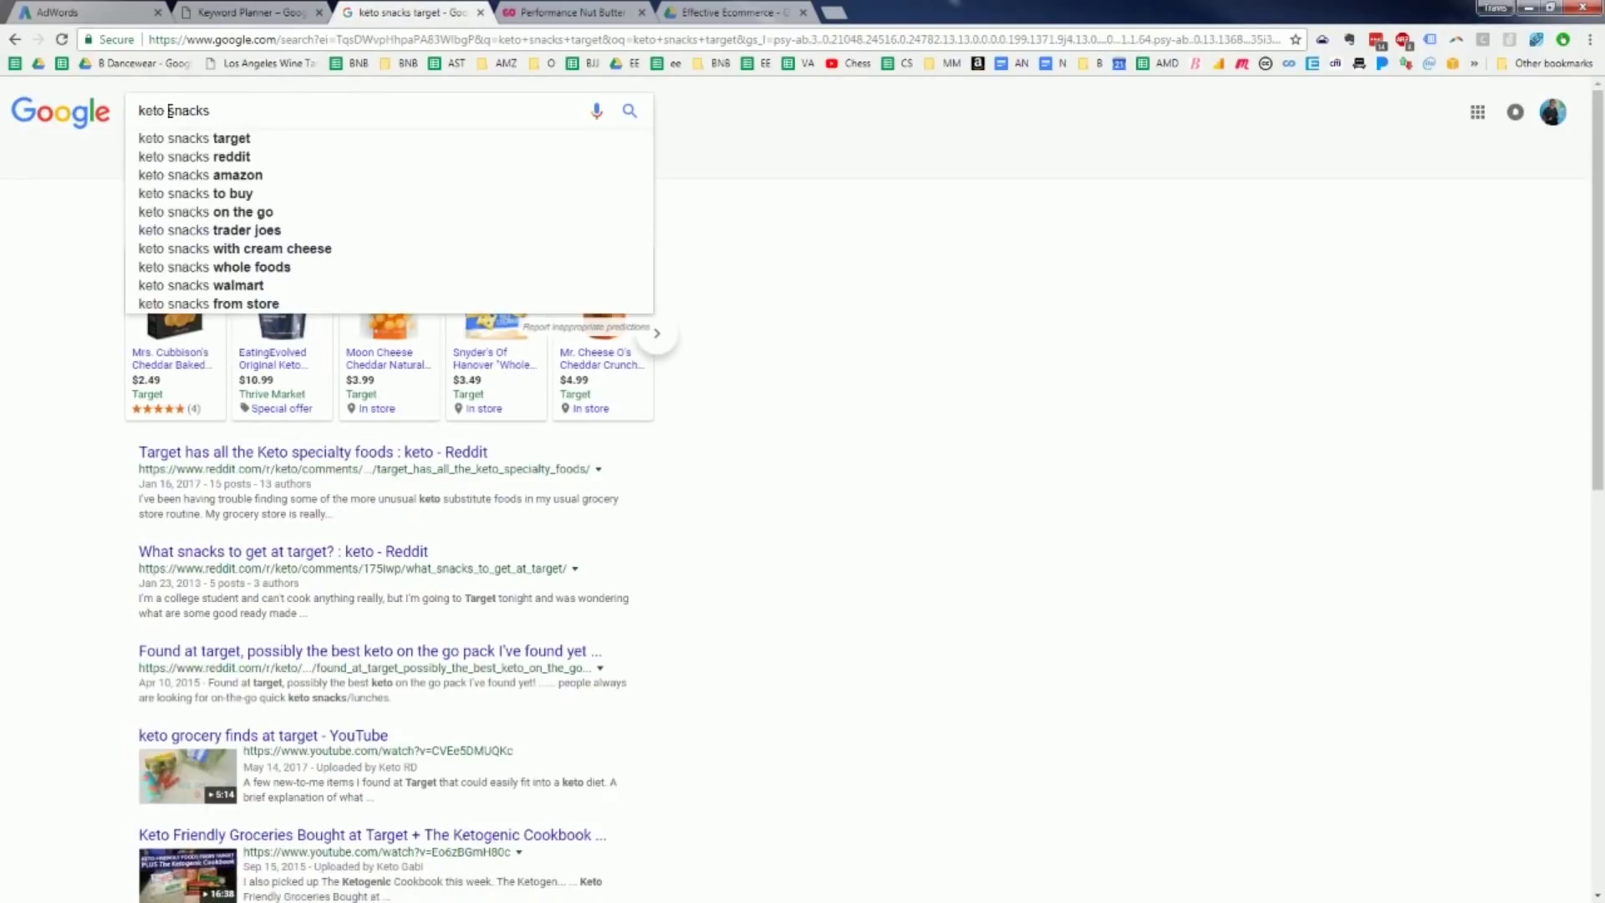
type("target")
key("Return")
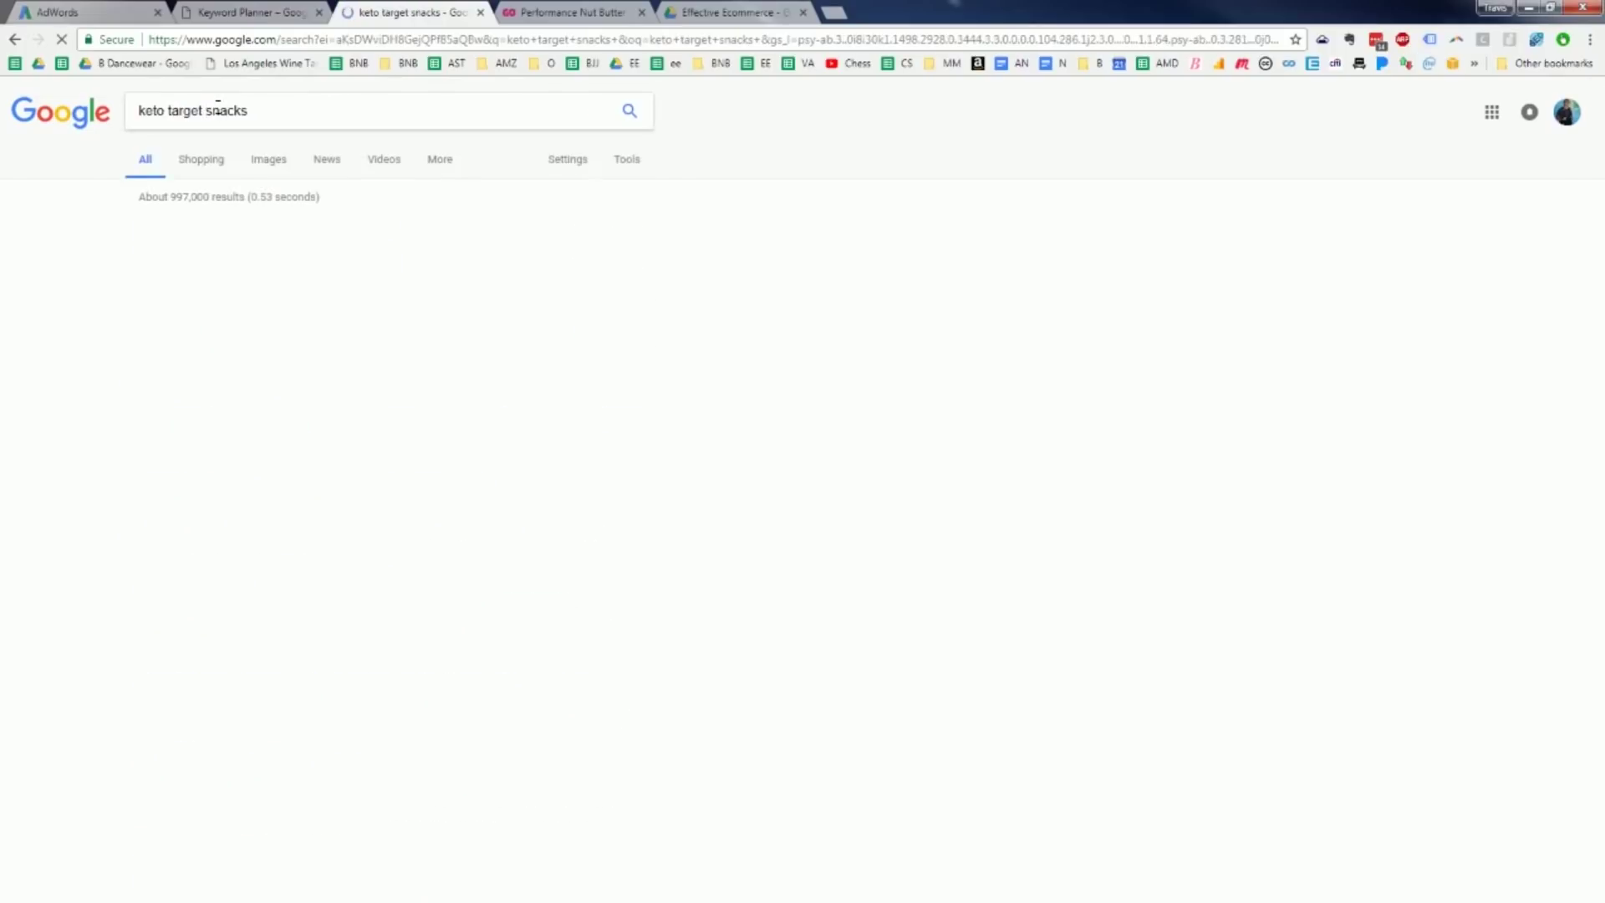
Reduce the Google query to "keto snacks" and review the search suggestions without running the search.
double_click(179, 110)
key("BackSpace")
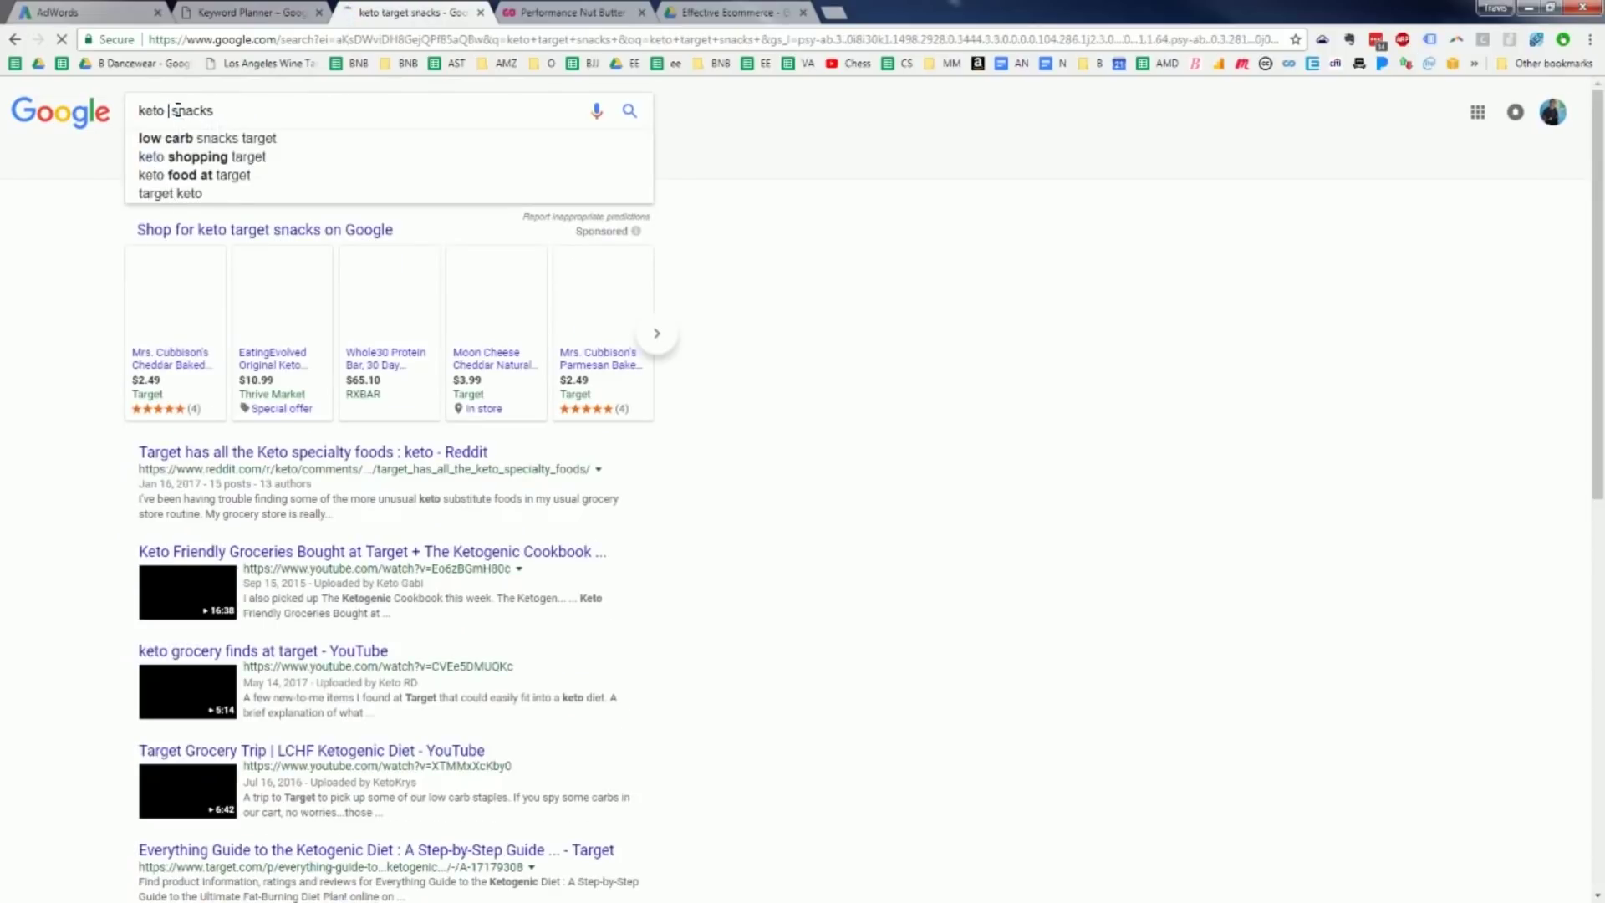
left_click(218, 111)
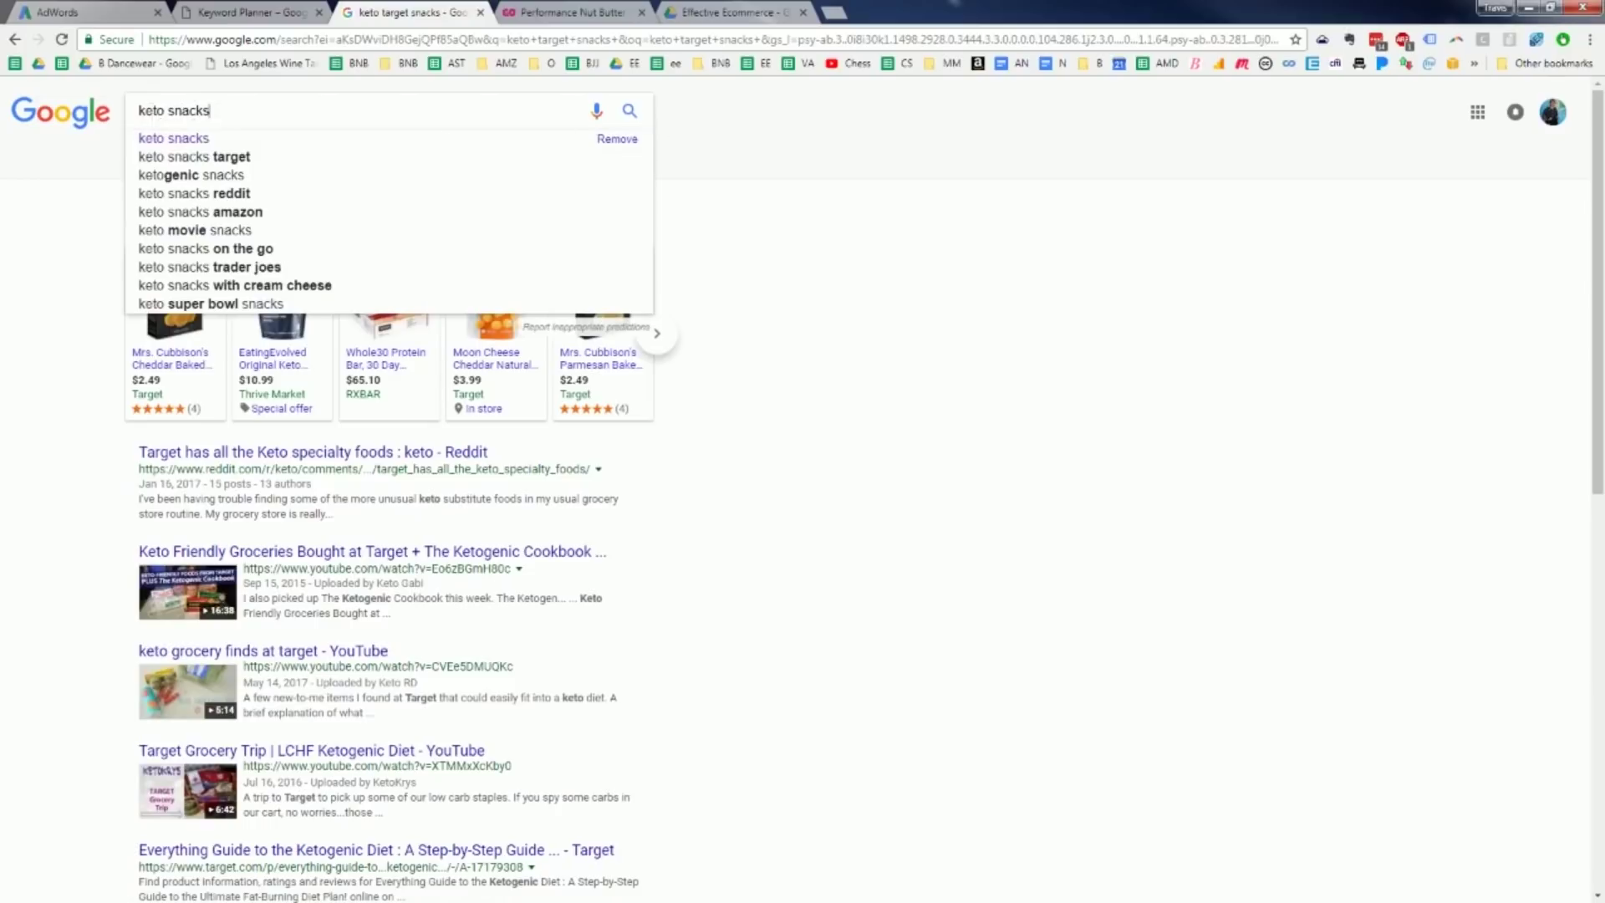
key("ctrl+a")
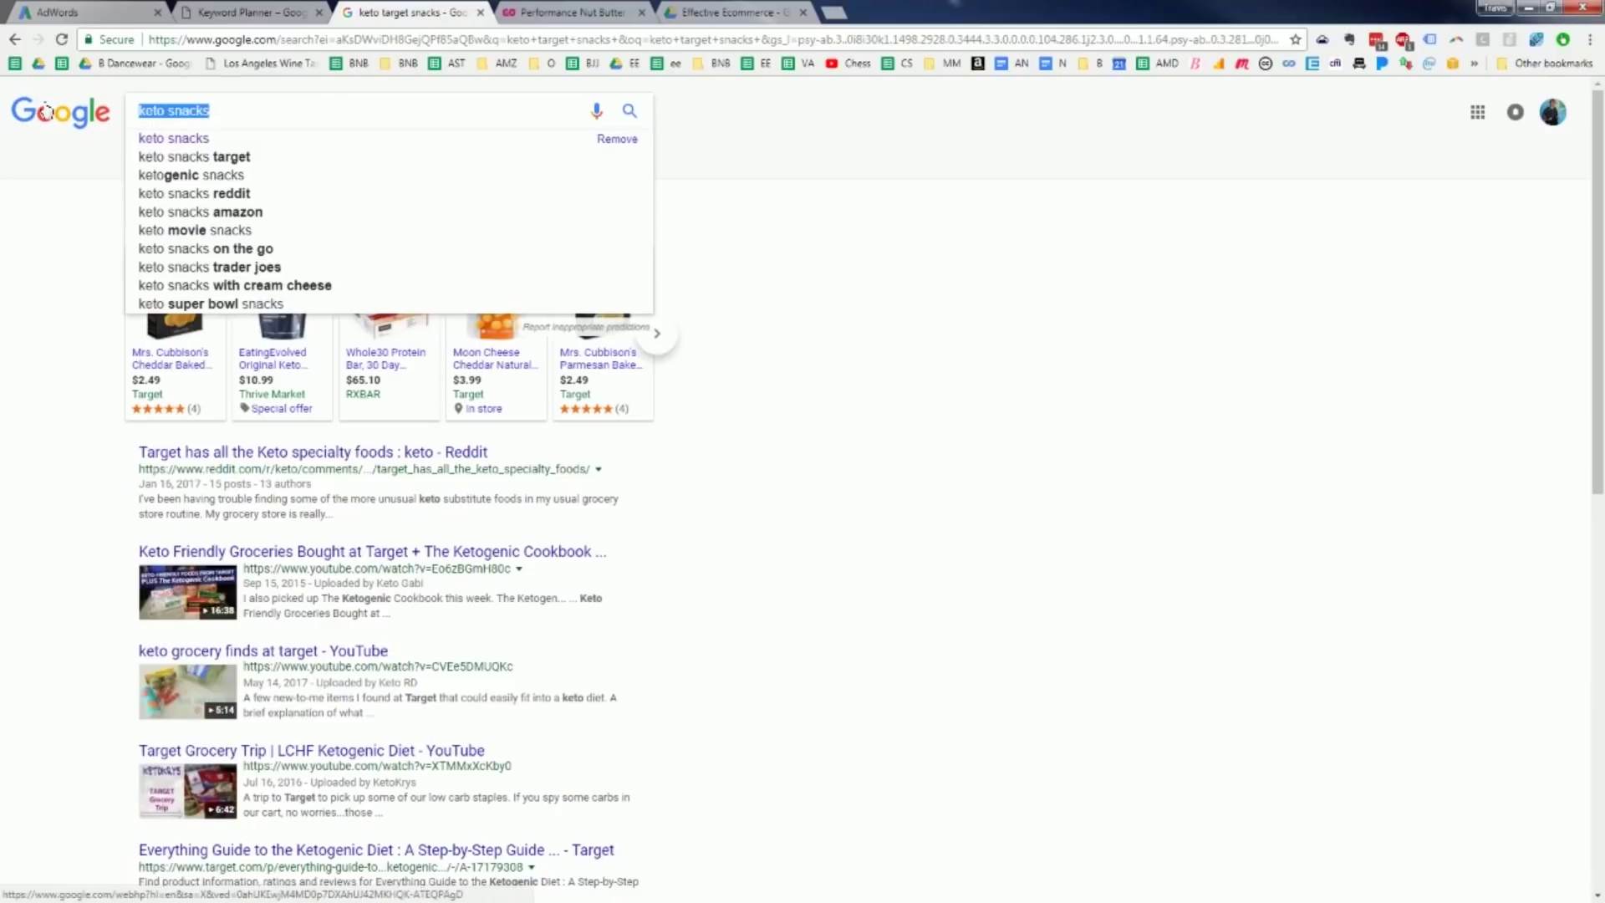
left_click(248, 109)
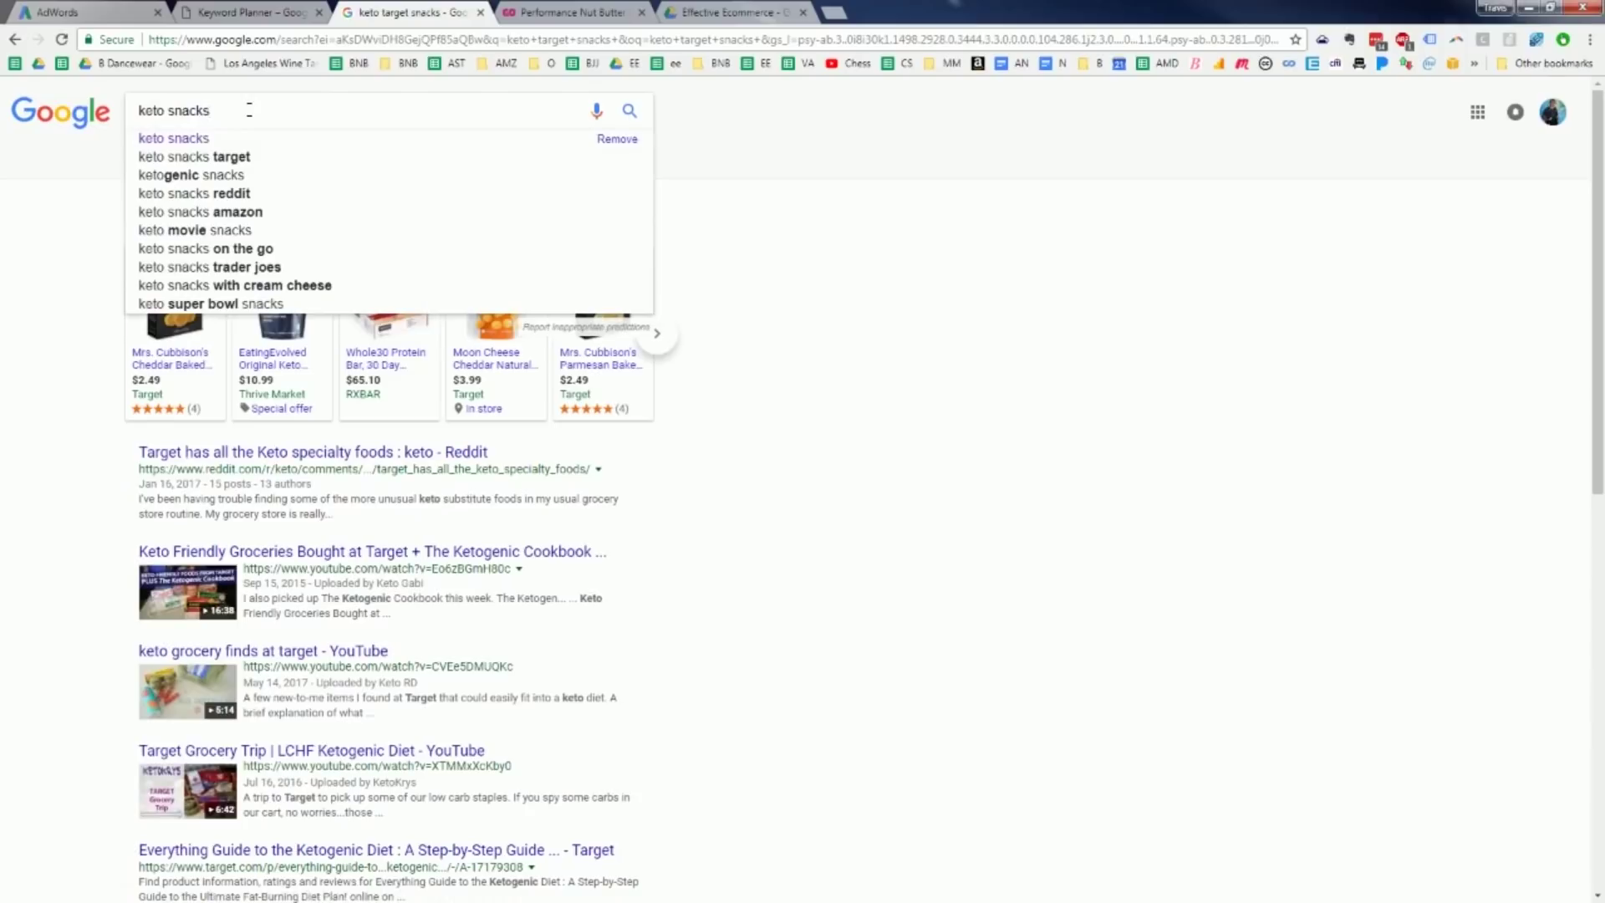
key("ctrl+a")
Return to the AdWords campaign, save the Keto Snacks ad group and start a new text ad for it.
left_click(76, 17)
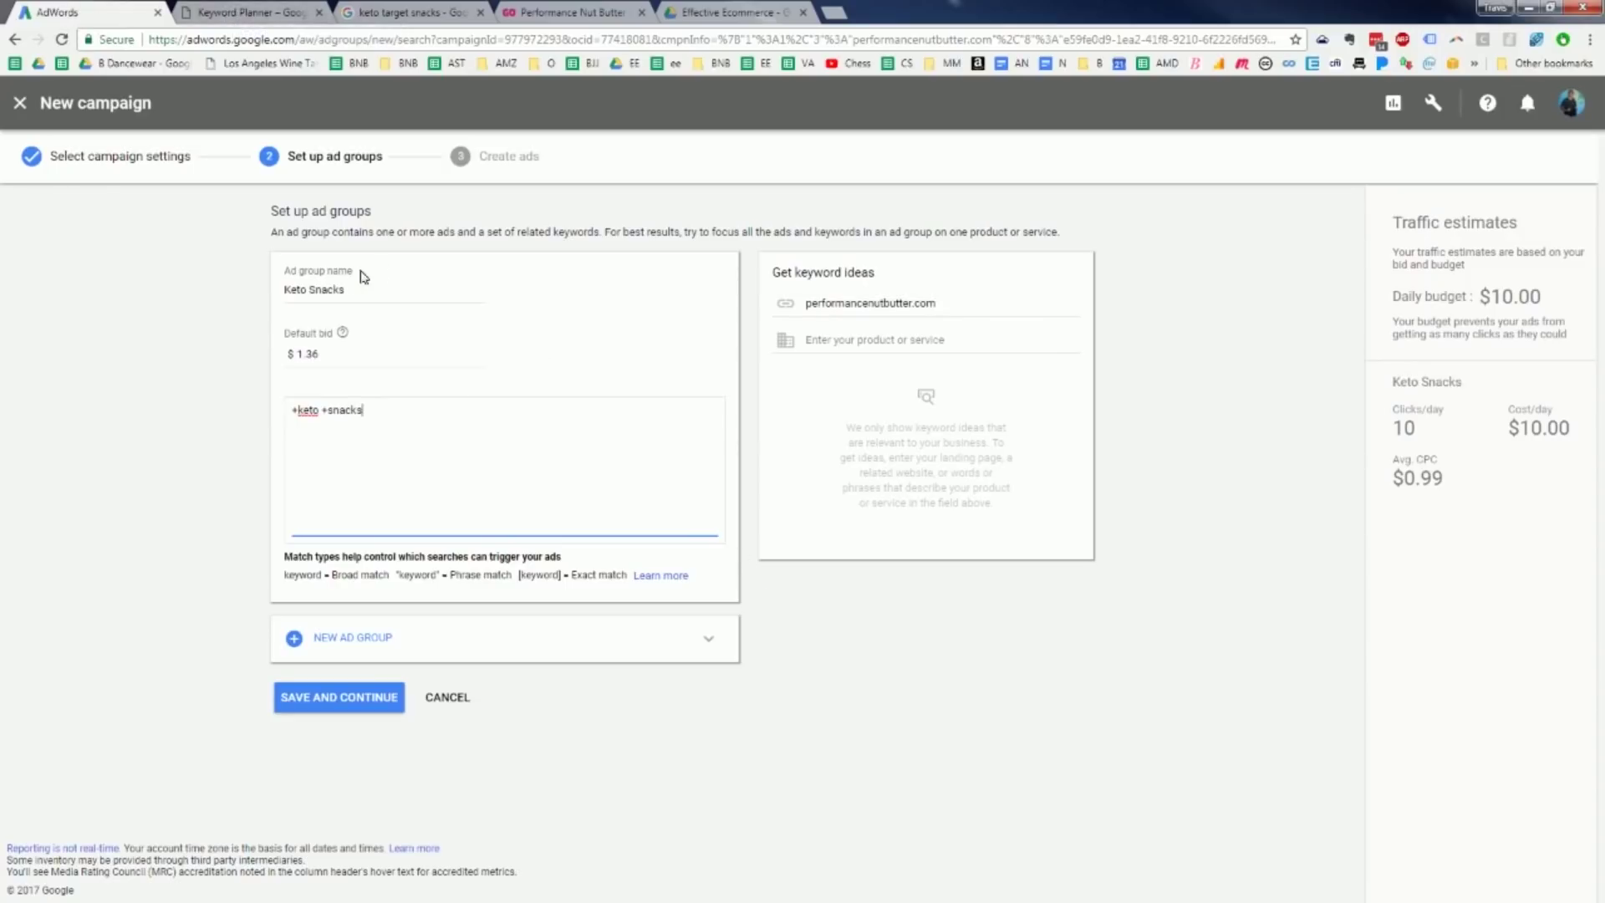
left_click(344, 699)
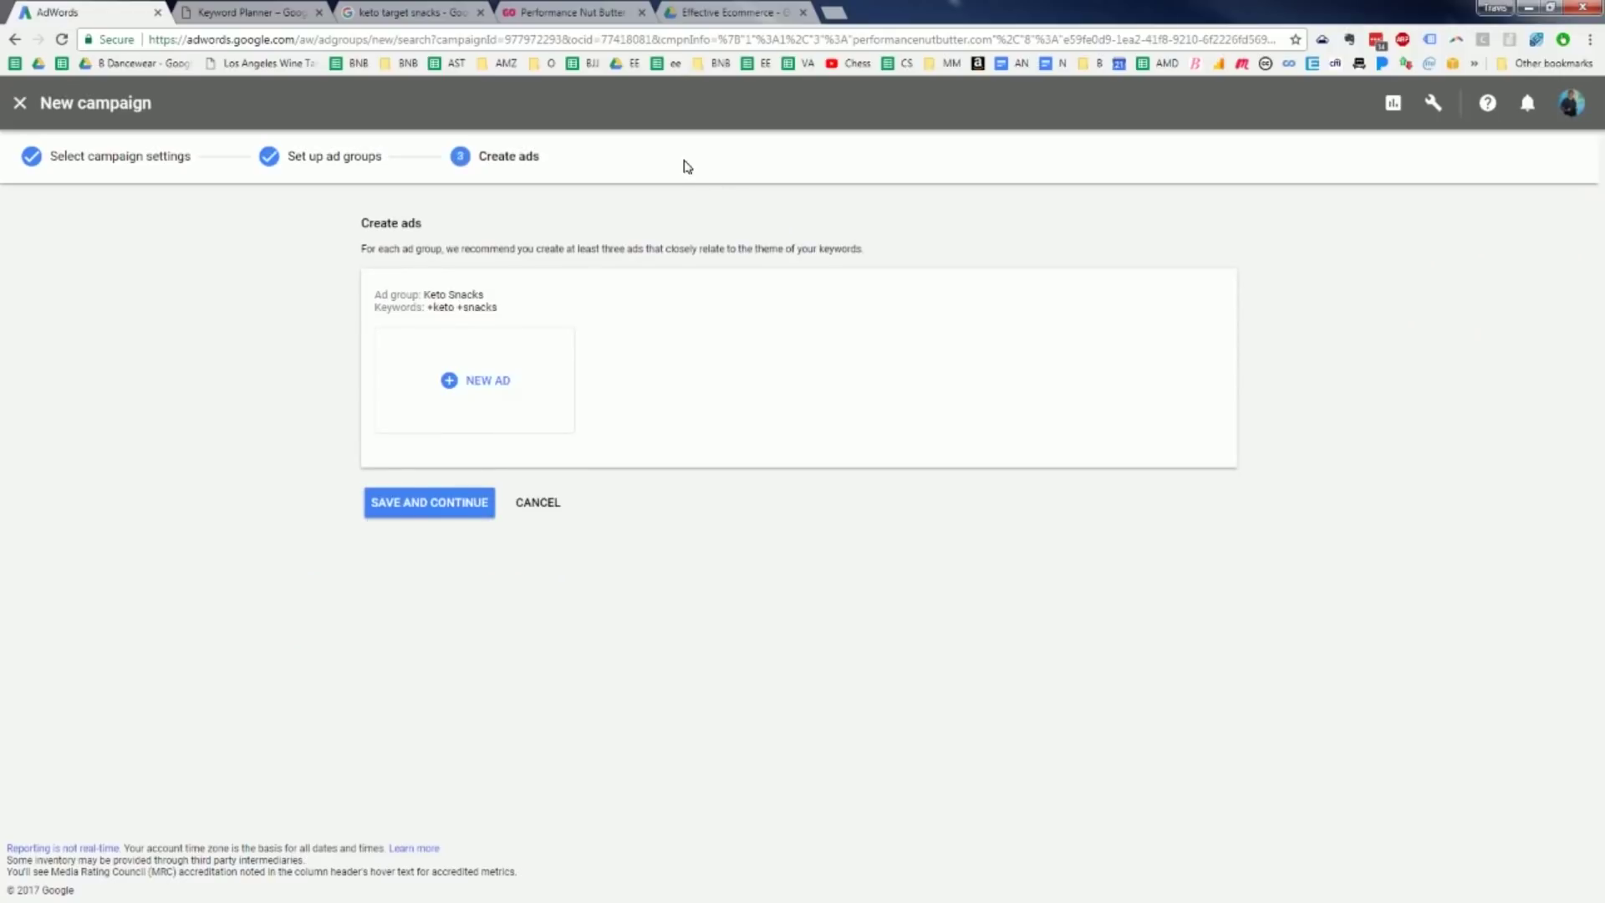
left_click(481, 383)
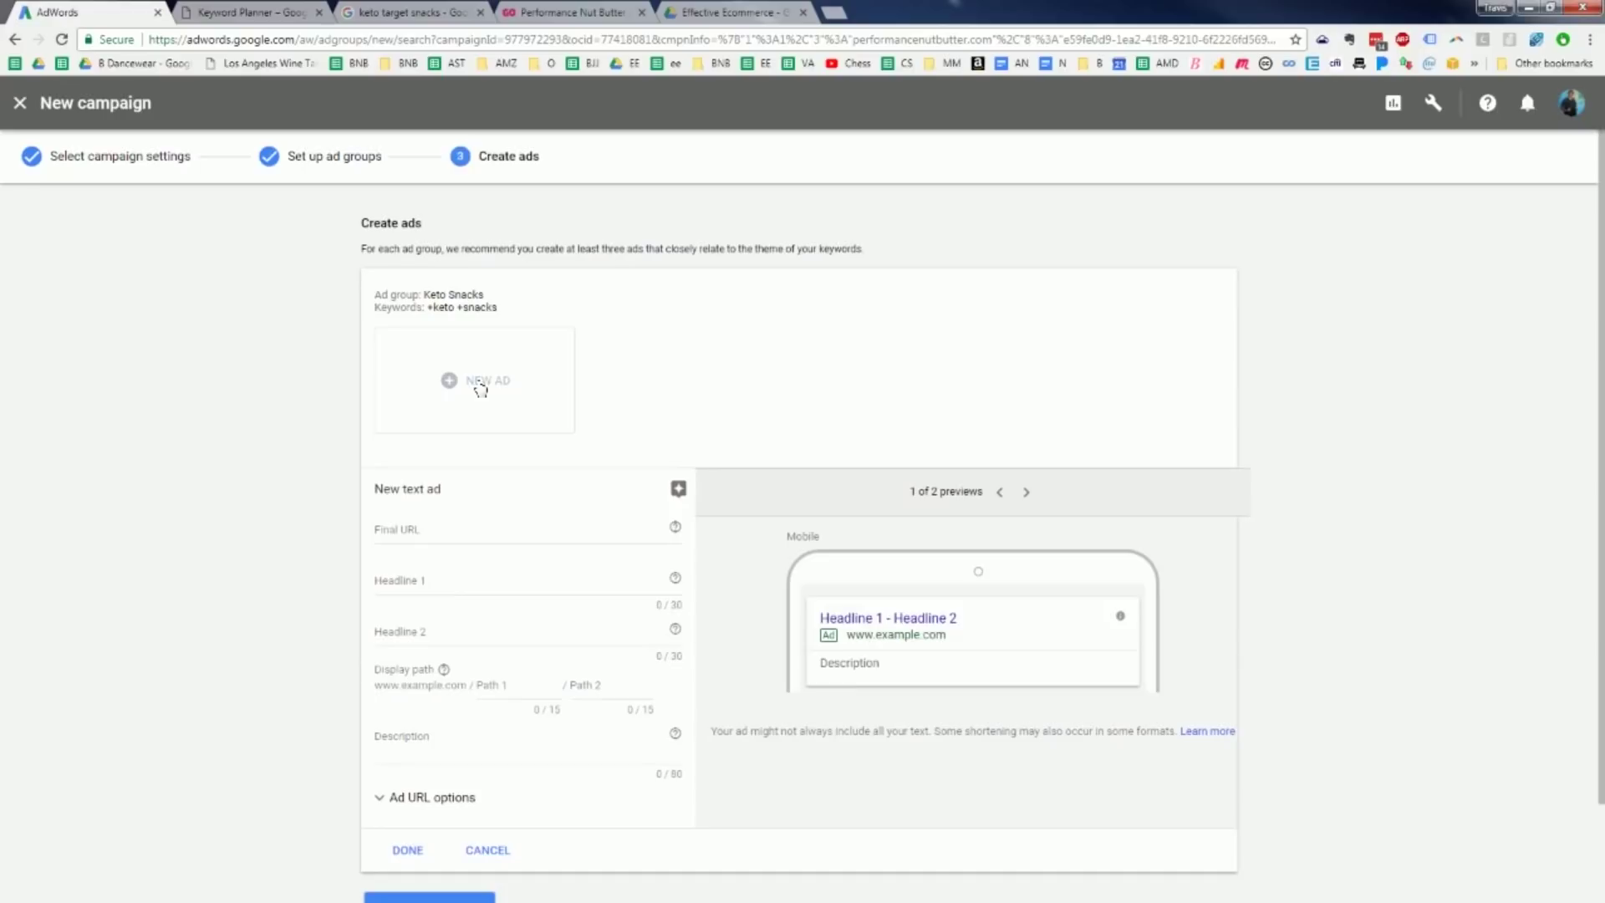
scroll(767, 250, "down", 2)
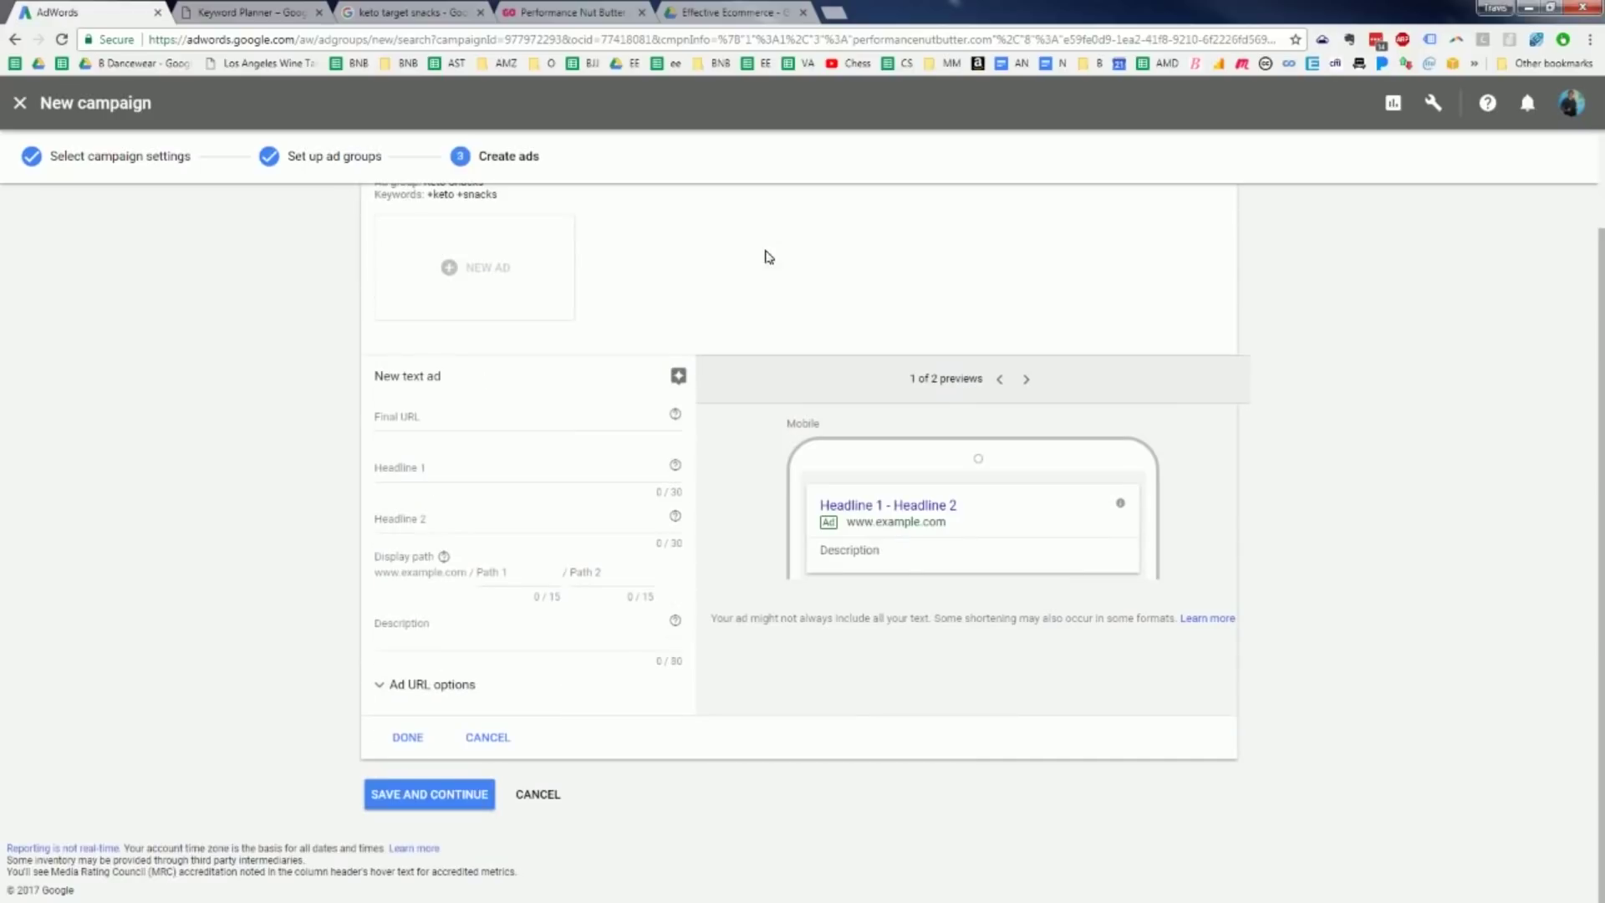
scroll(753, 263, "up", 1)
Enter "The Top Keto Snack - High Fat" as the new text ad's final URL and "Performance Nut Butter" as Headline 1.
left_click(507, 493)
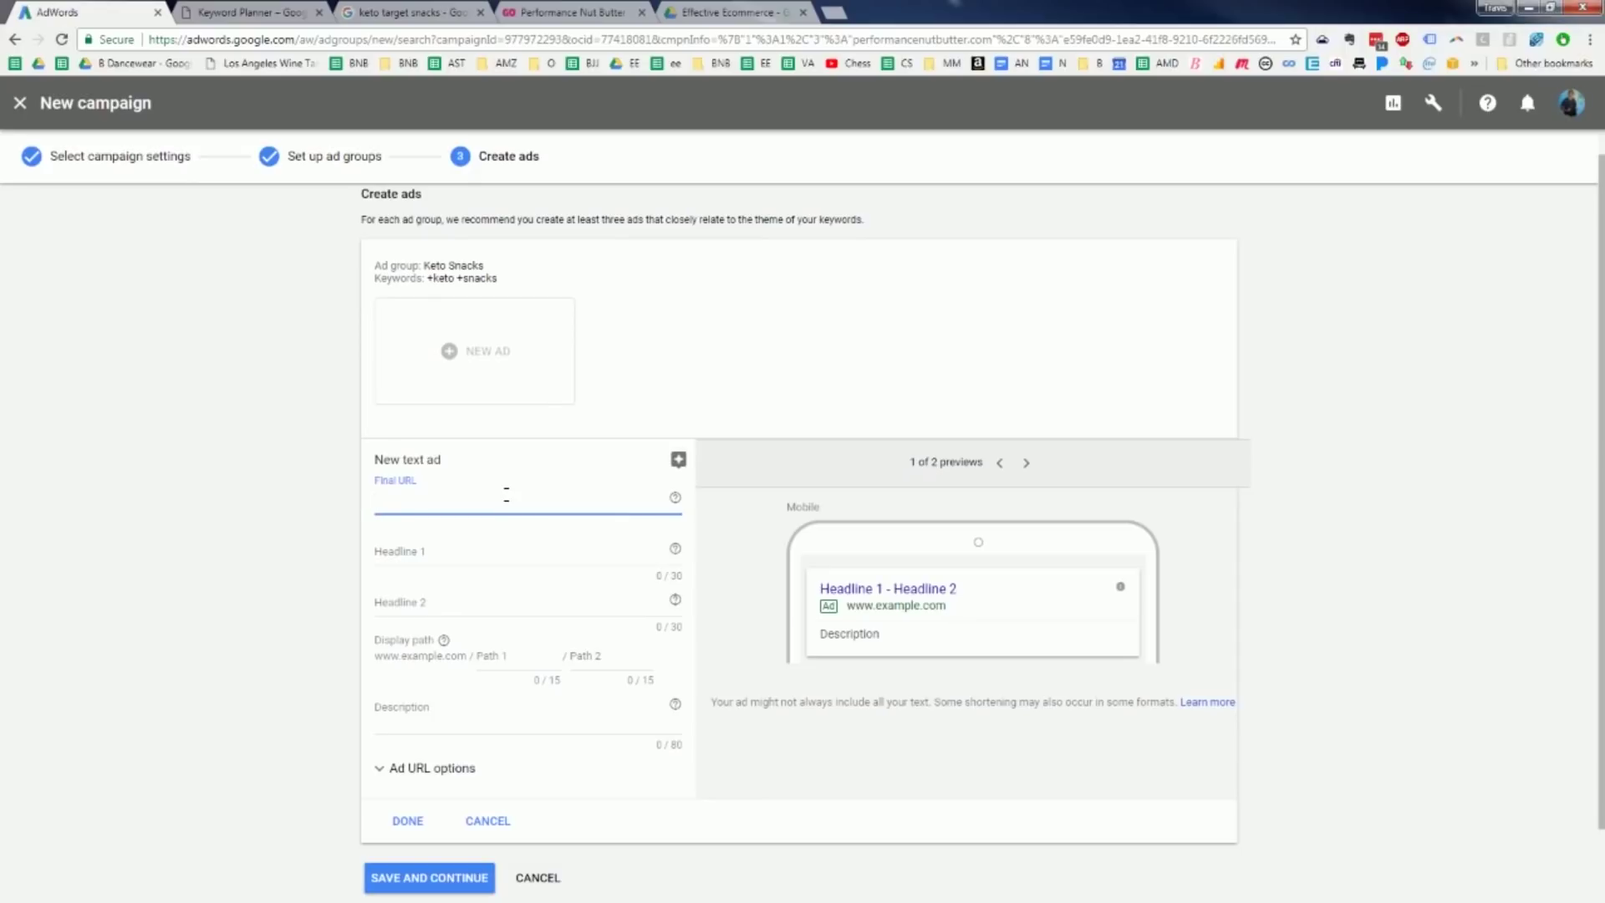
type("Keto")
type("The")
type(" Top Keto Snack")
type(" - High Fat")
left_click(432, 551)
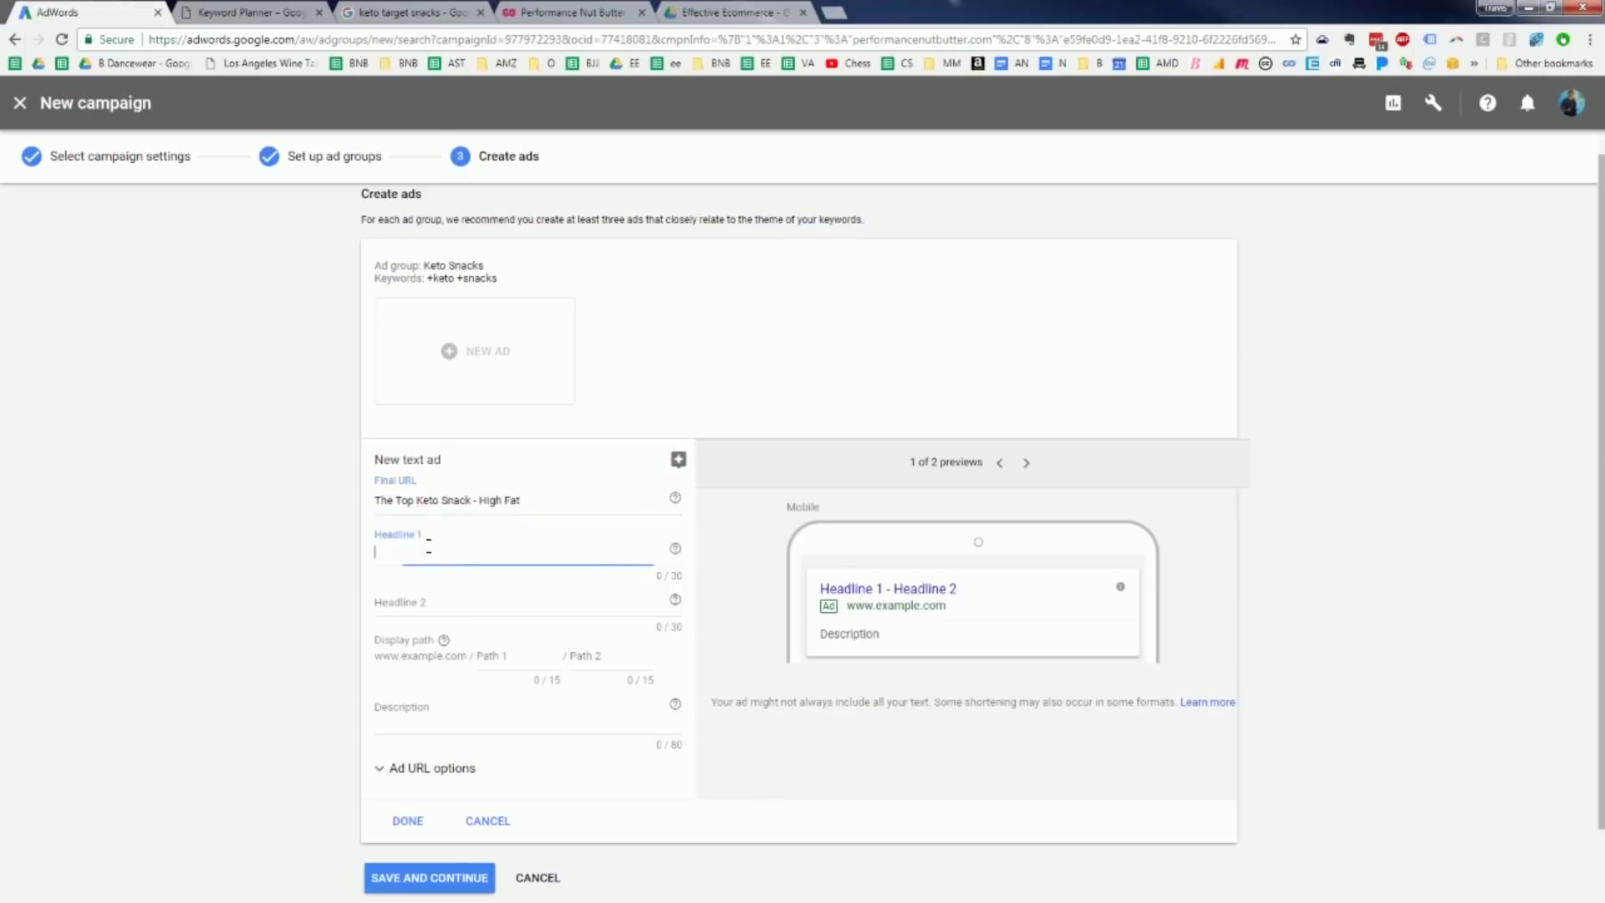
type("Performance Nut Butter")
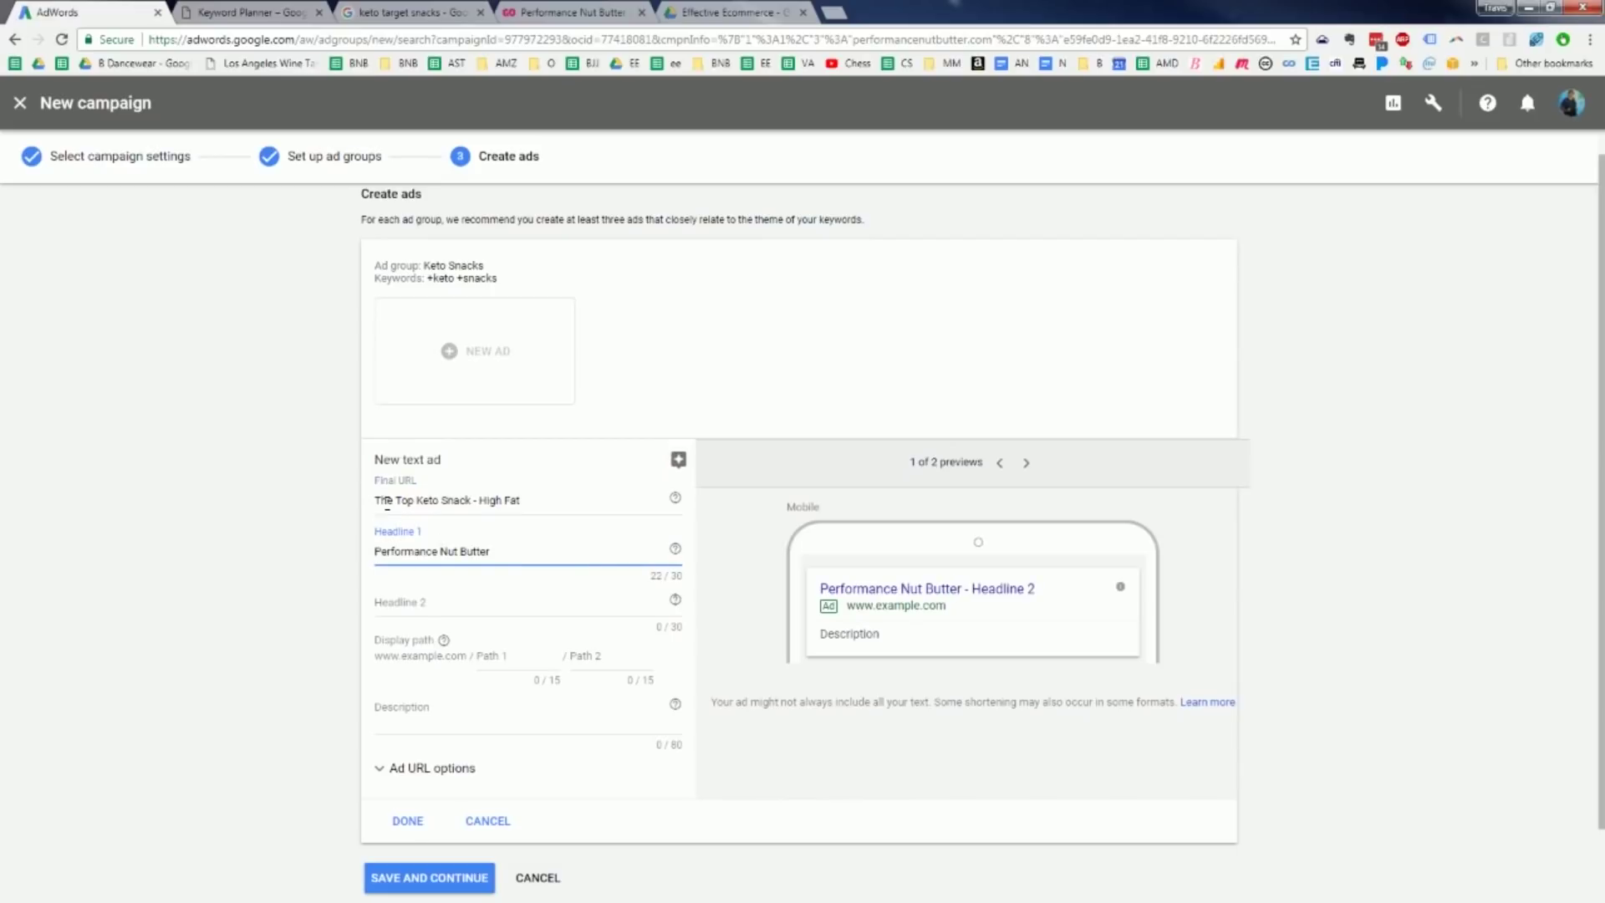
left_click(535, 499)
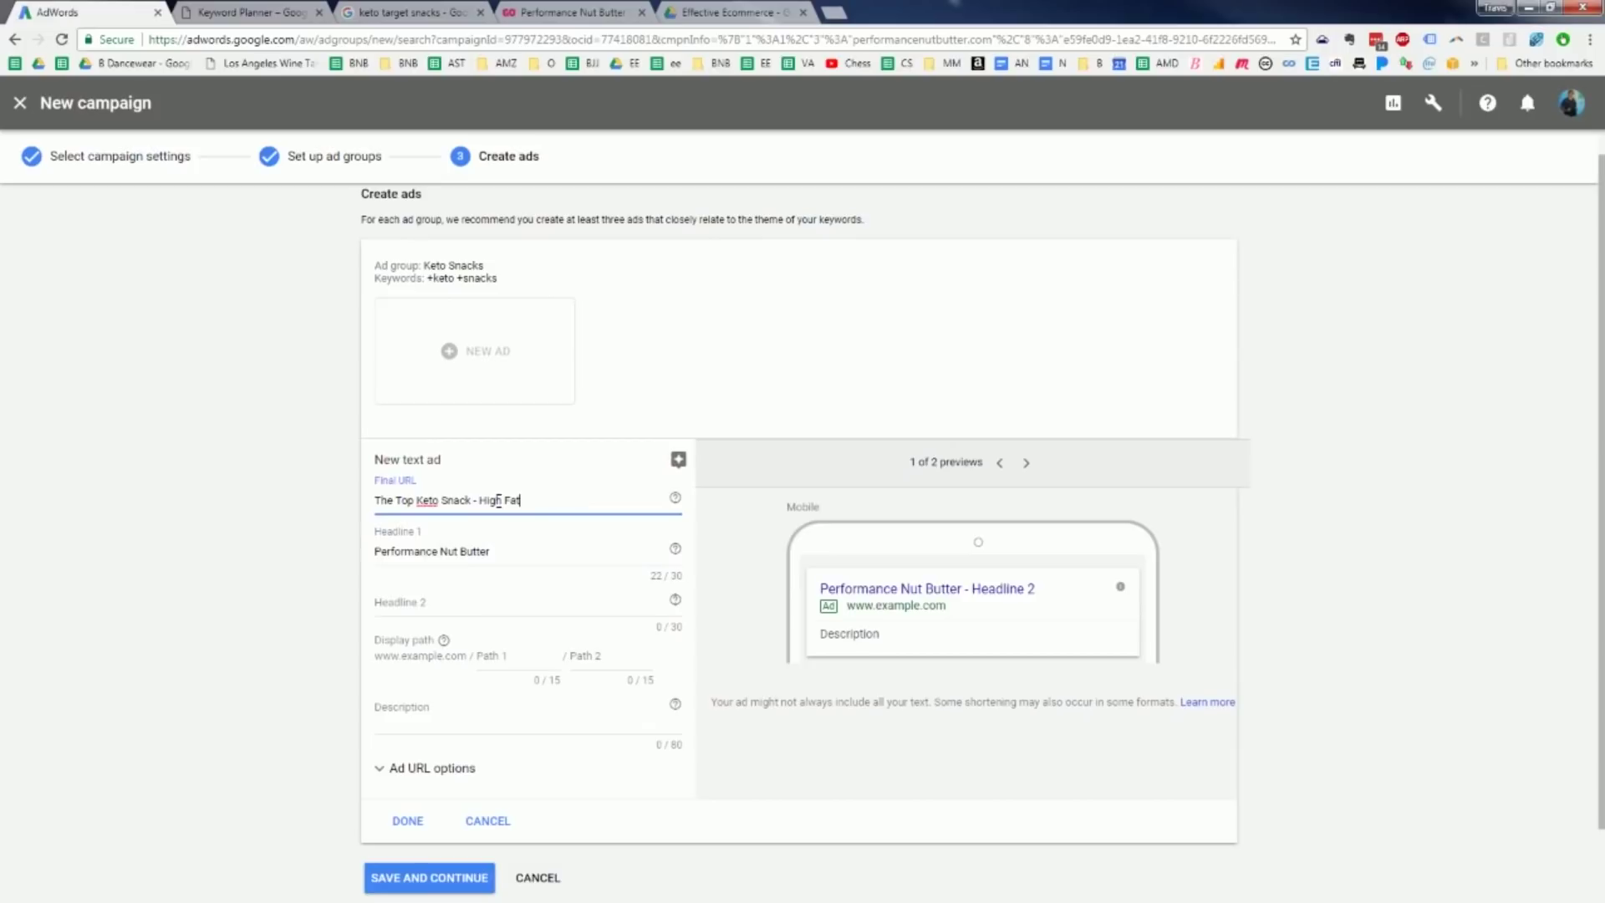
left_click(493, 596)
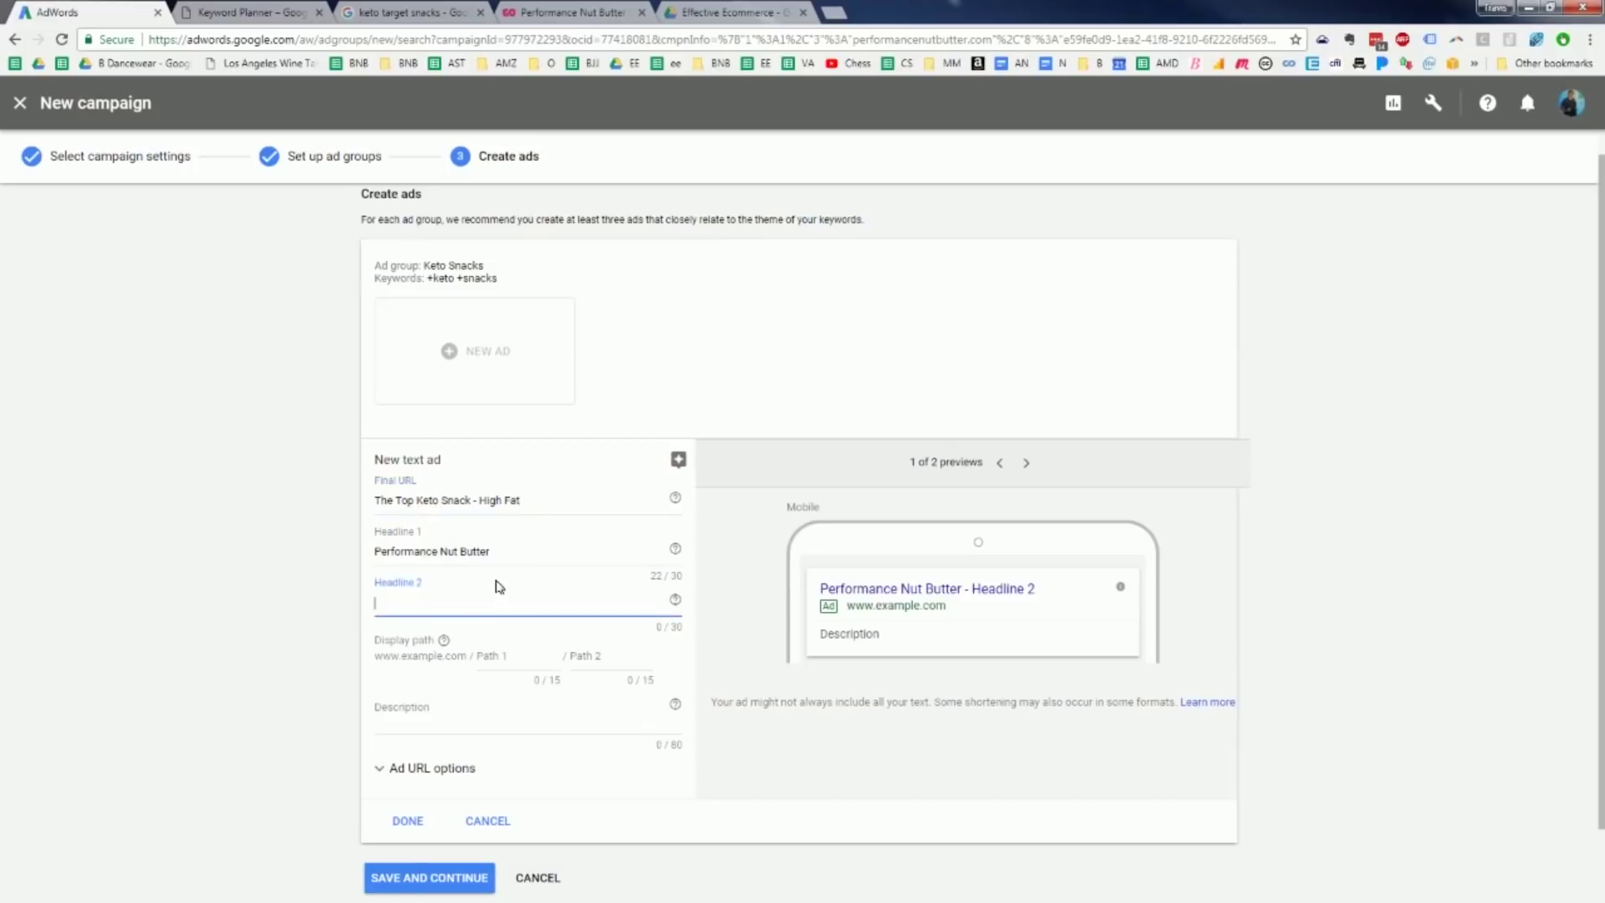
Extend the ad's Headline 1 to "Performance Nut Butter = High".
triple_click(514, 547)
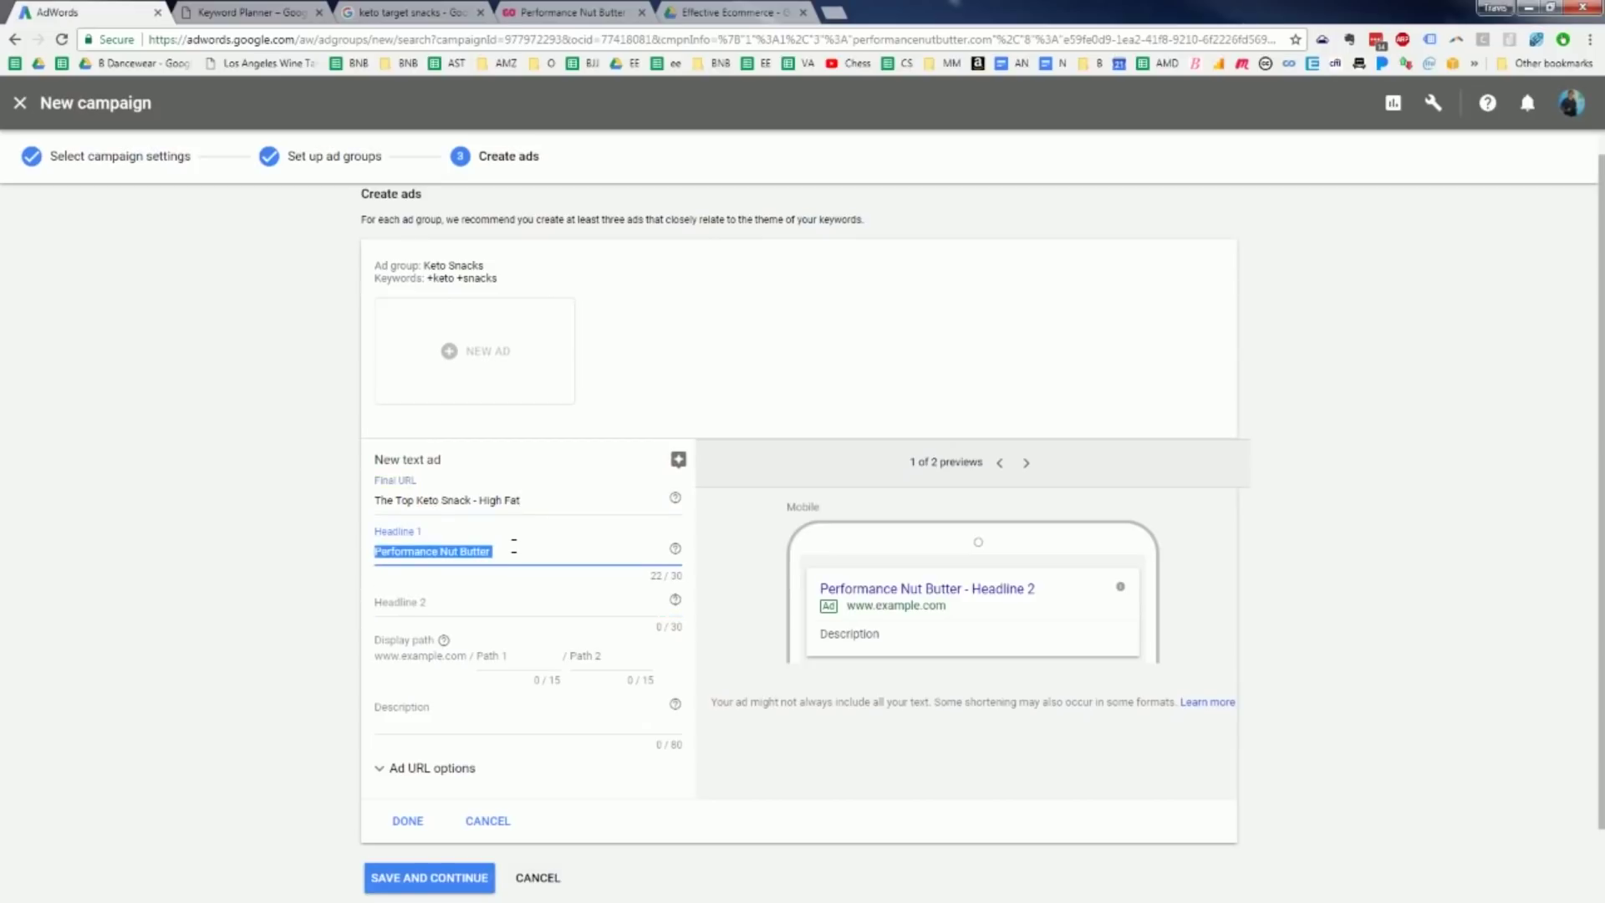
left_click(515, 549)
type("=")
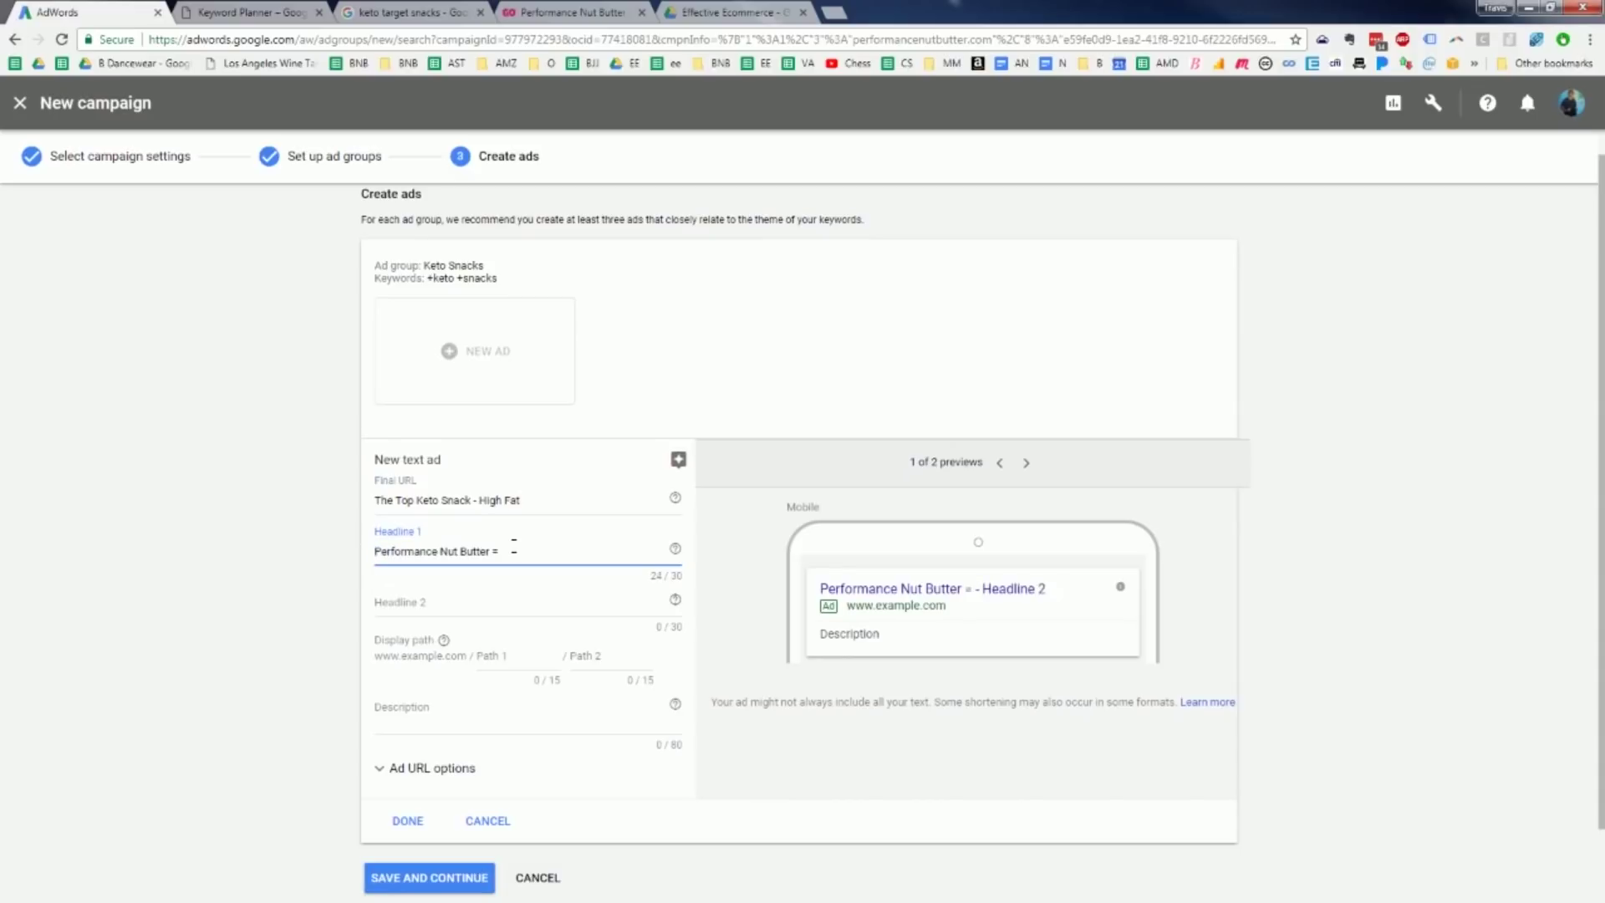
type(" Low F")
type("a")
key("BackSpace")
key("BackSpace")
key("BackSpace")
key("BackSpace")
key("BackSpace")
key("BackSpace")
type("High")
Write "Fat - Low Carb. Free Shipping!" as the ad's Headline 2.
left_click(476, 596)
type("Fat Low Carb and")
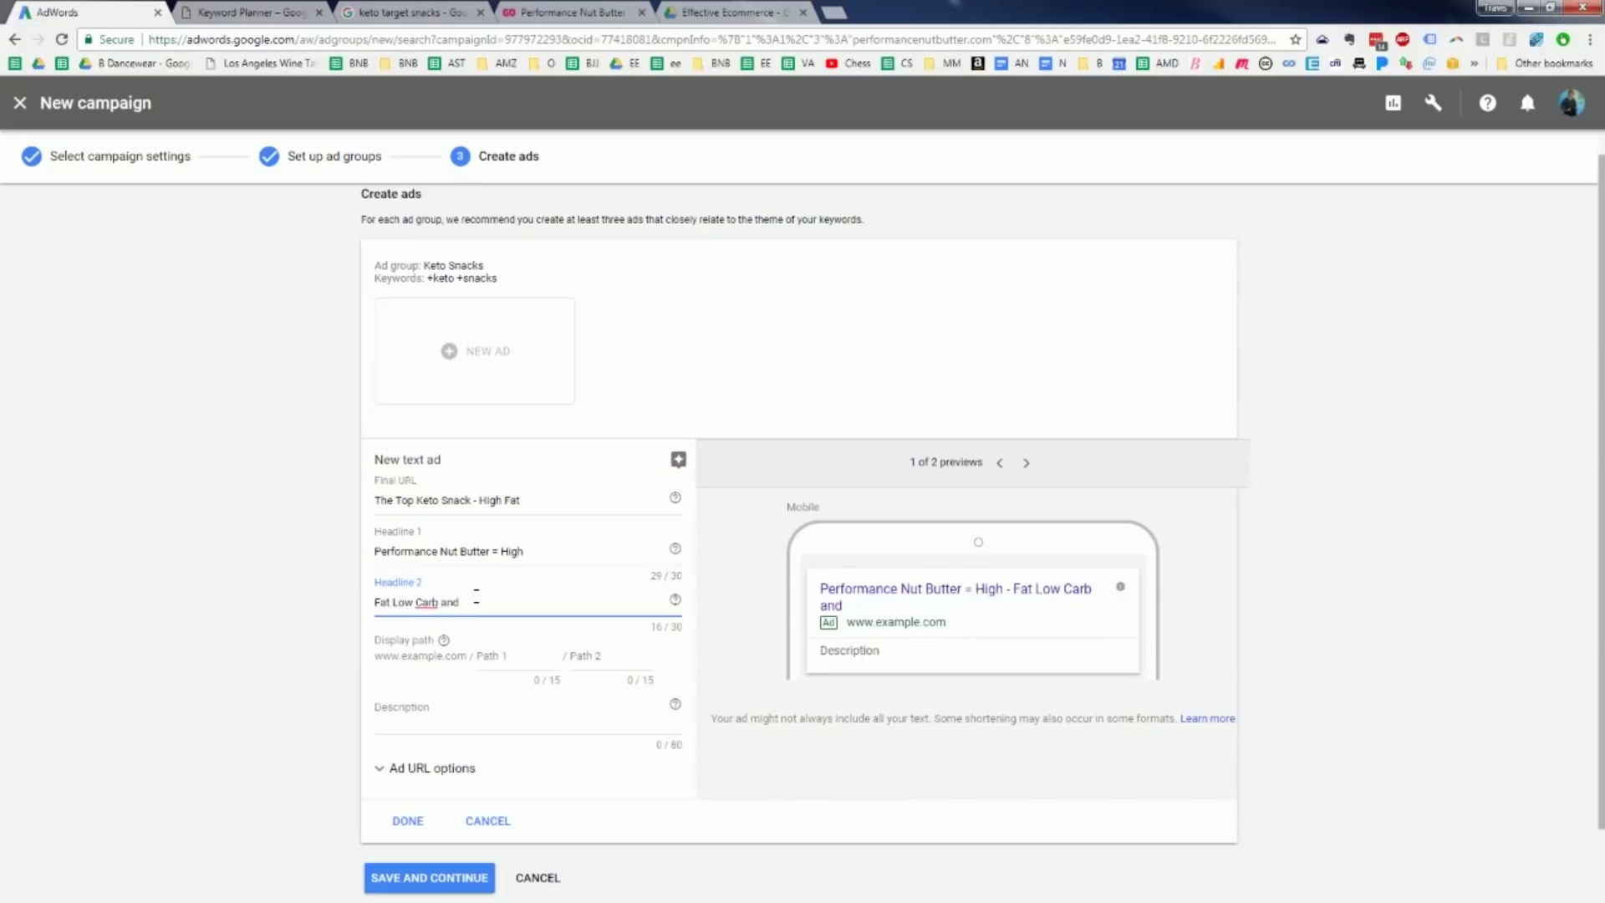
type(" it")
key("BackSpace")
key("BackSpace")
key("BackSpace")
key("BackSpace")
key("BackSpace")
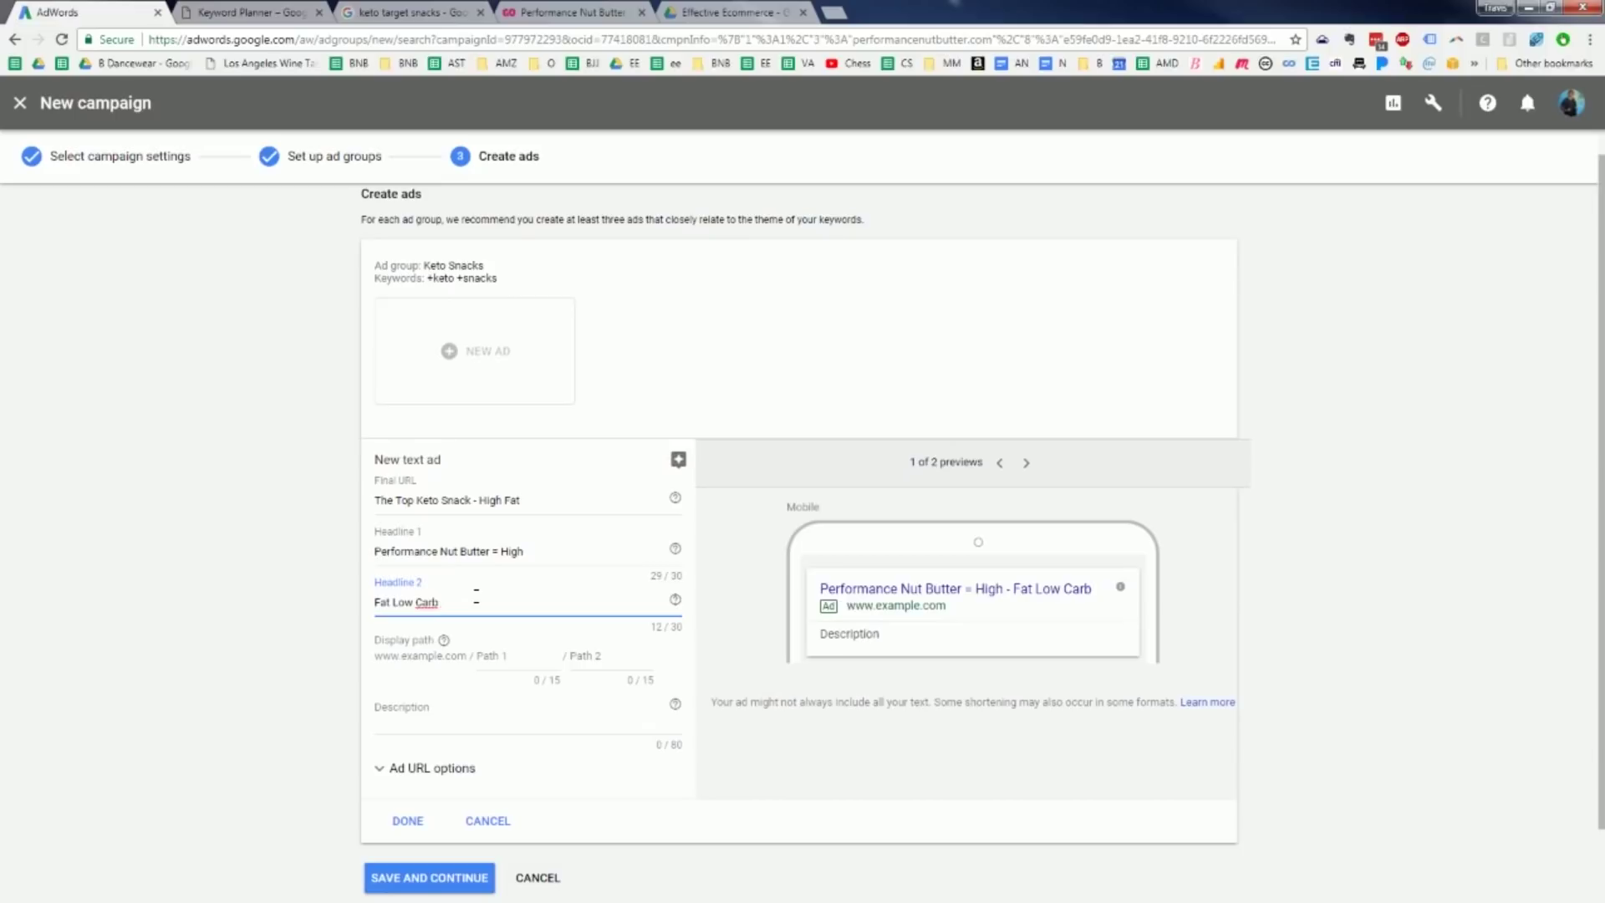
left_click(394, 601)
type("-")
left_click(479, 602)
type("! Free Shipping!")
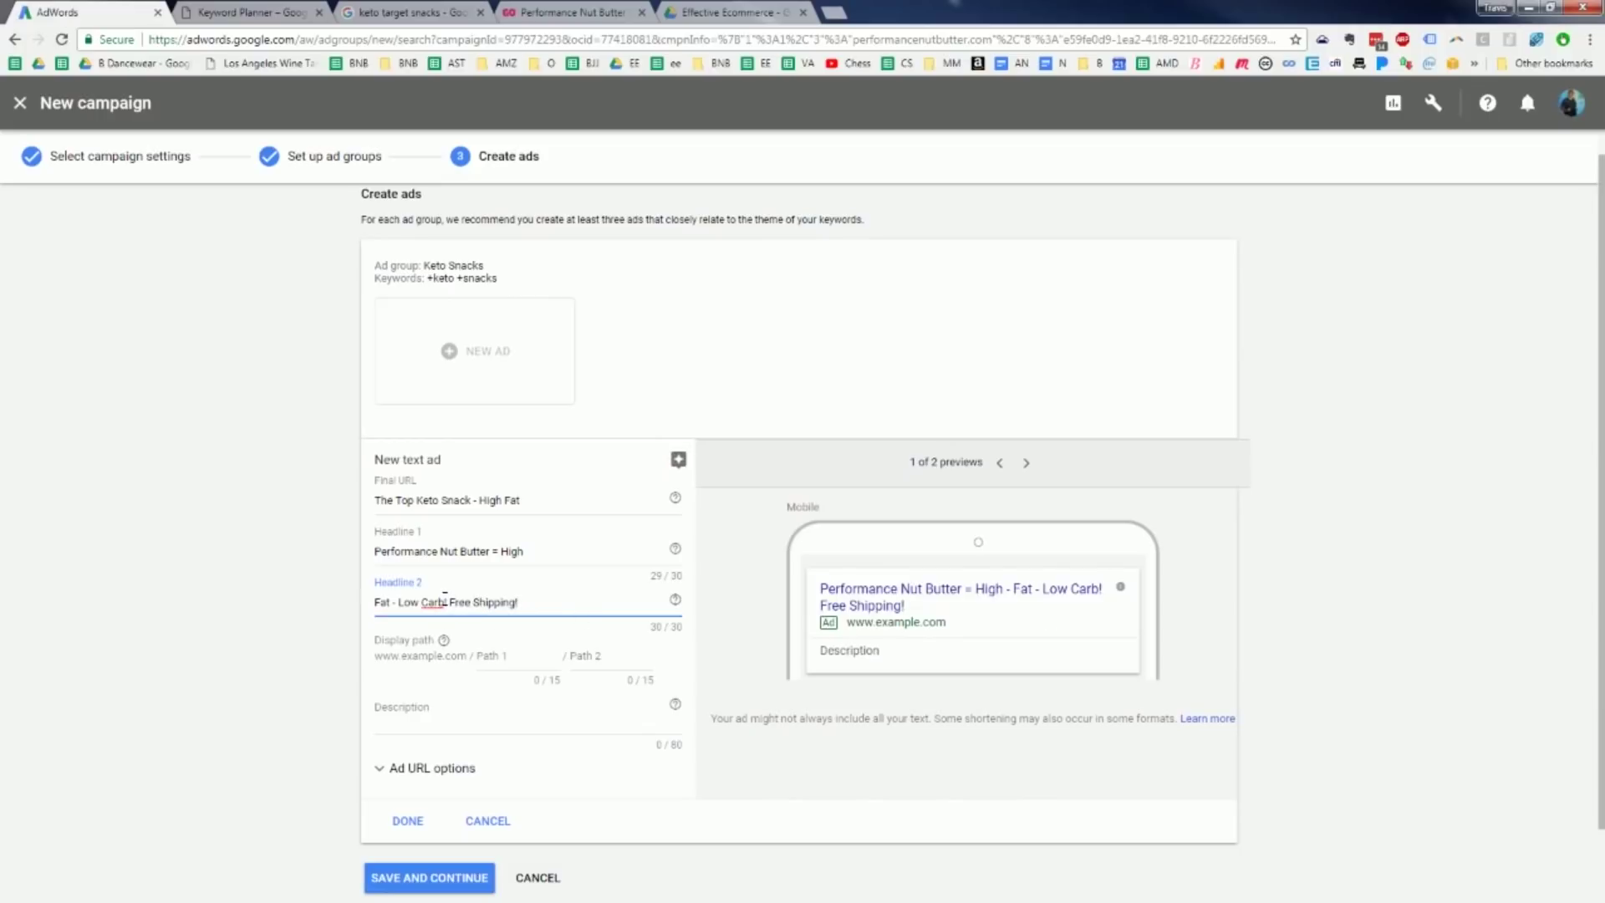
left_click(453, 595)
key("BackSpace")
type(".")
Set the first part of the ad's display path to "Keto".
left_click(453, 656)
left_click(514, 657)
type("Keto")
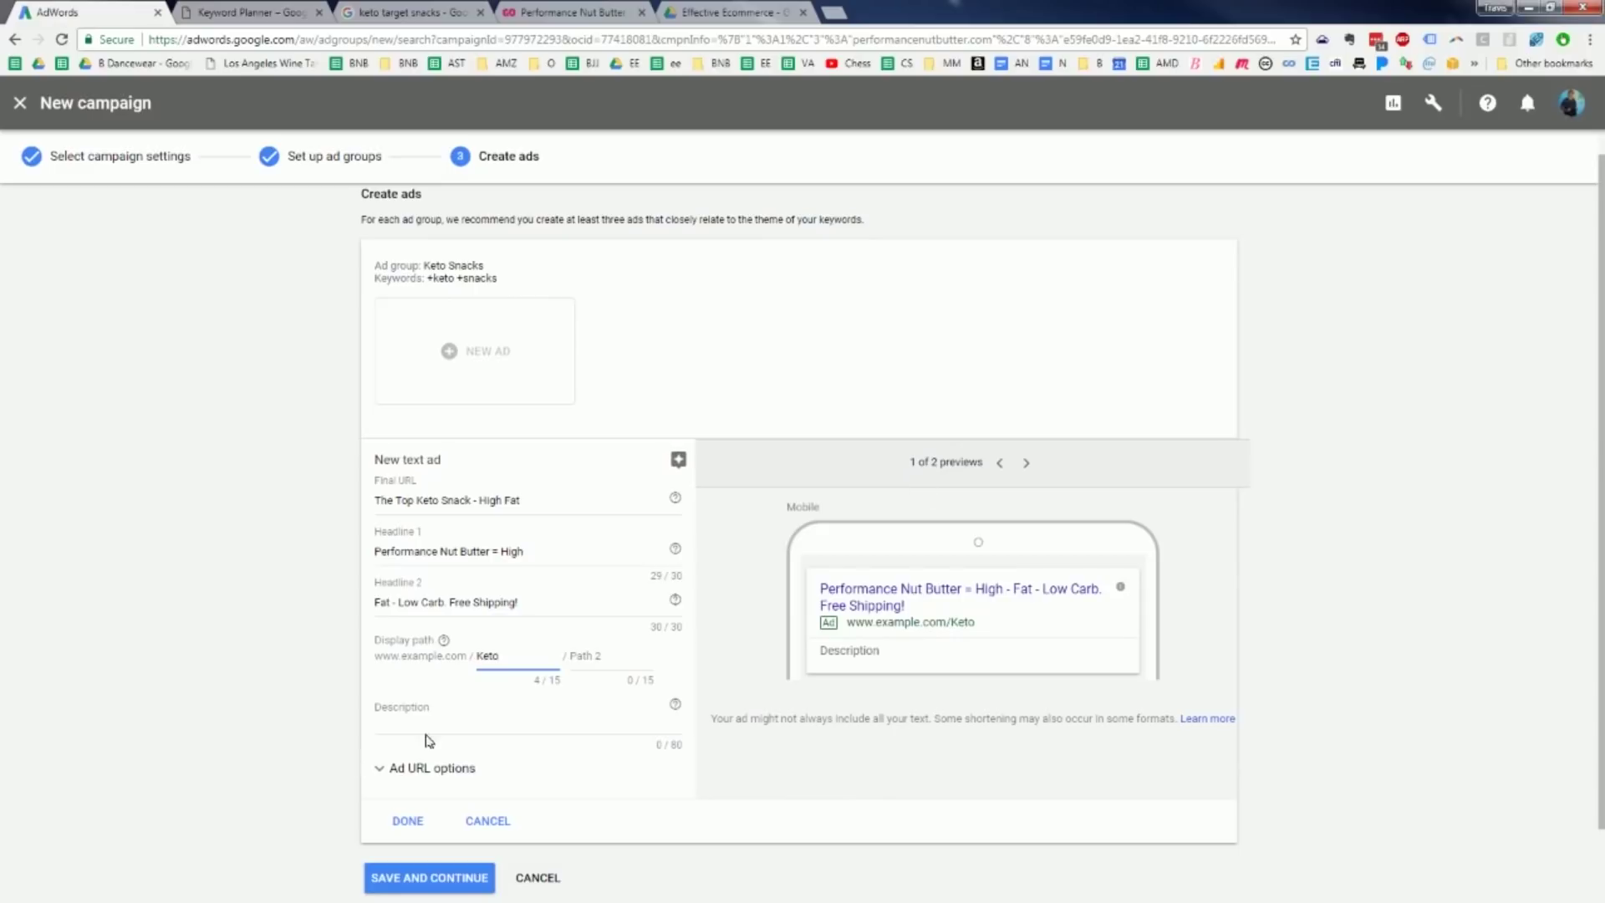
Set the final URL to performancenutbutter.com, Headline 1 to "The Top Keto Snack - High Fat" and Headline 2 to "Performance Nut Butter", using the desktop preview.
left_click(468, 717)
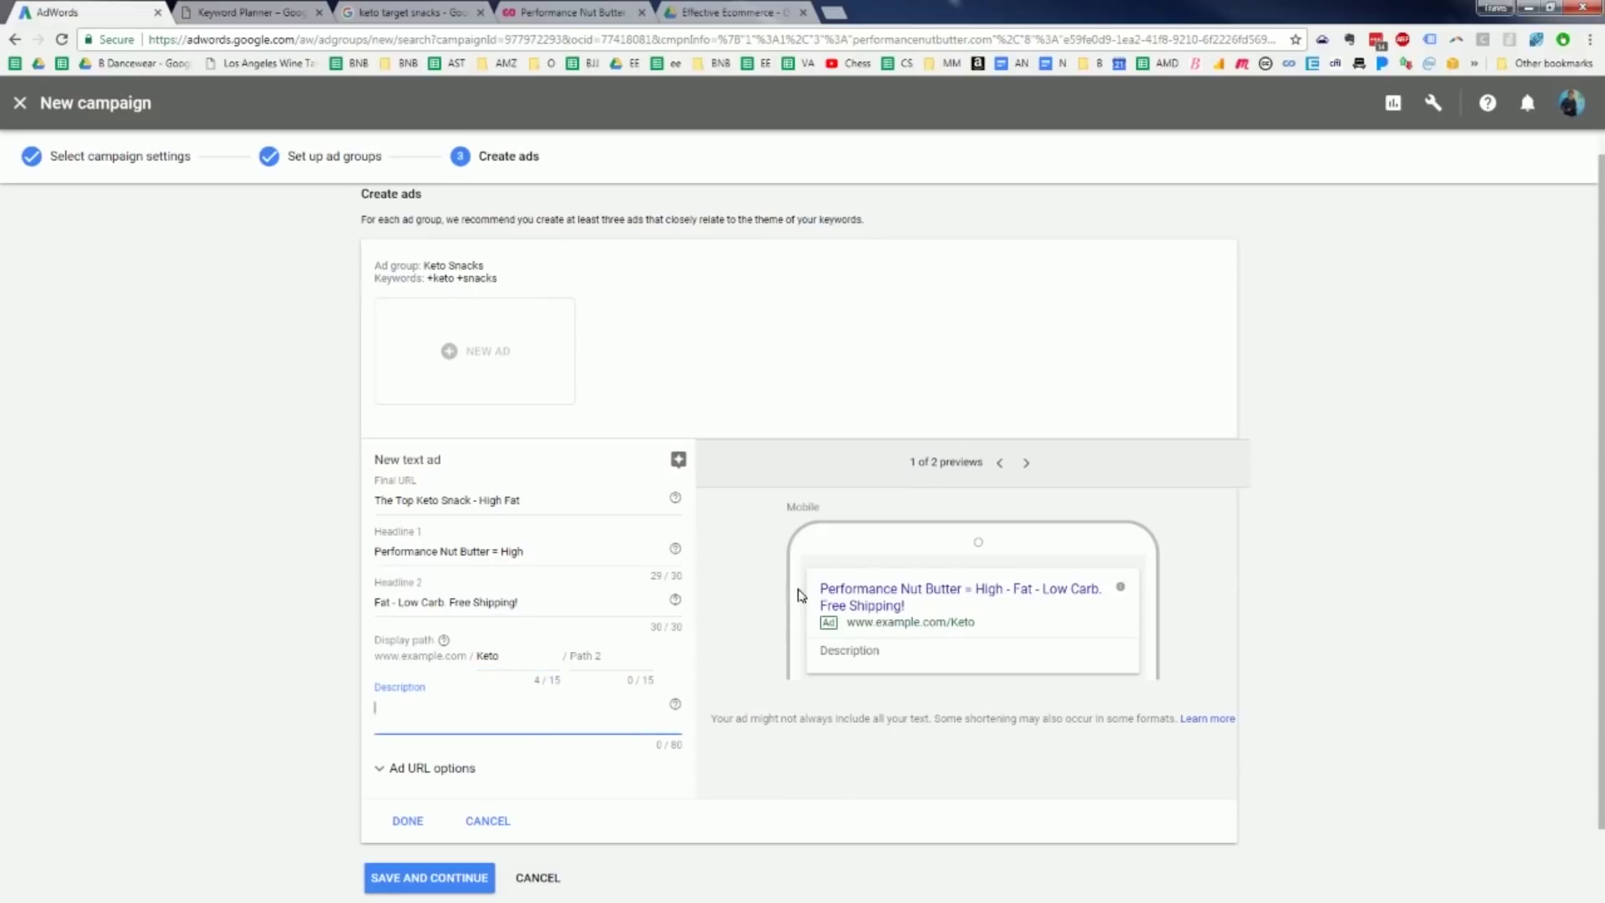
scroll(798, 595, "down", 1)
scroll(398, 636, "up", 1)
left_click(1026, 464)
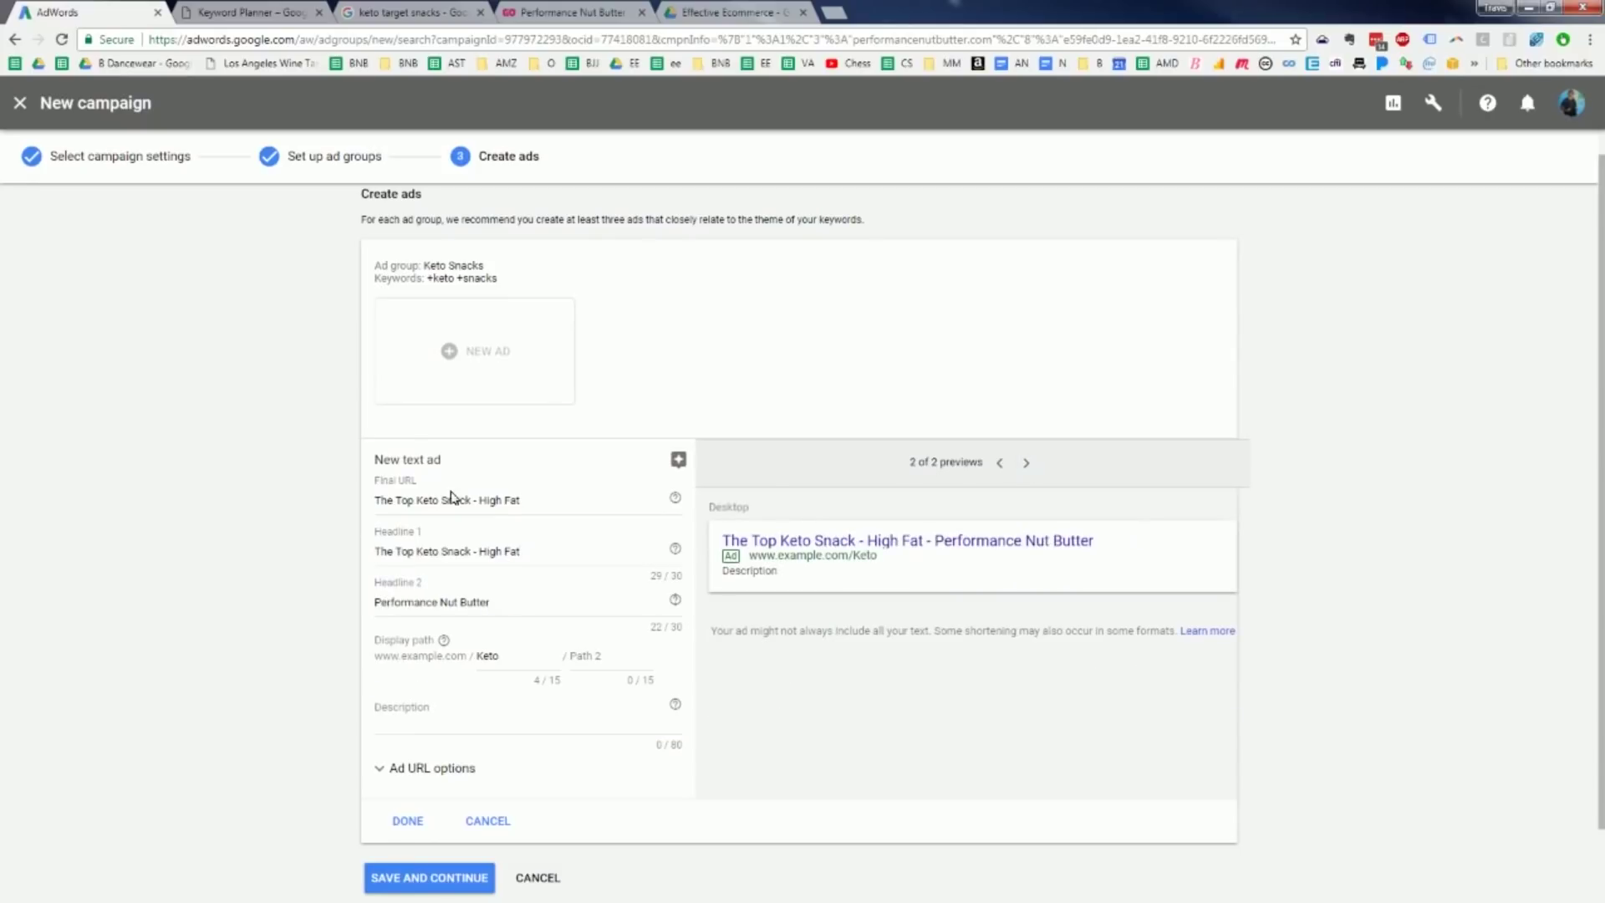
triple_click(449, 497)
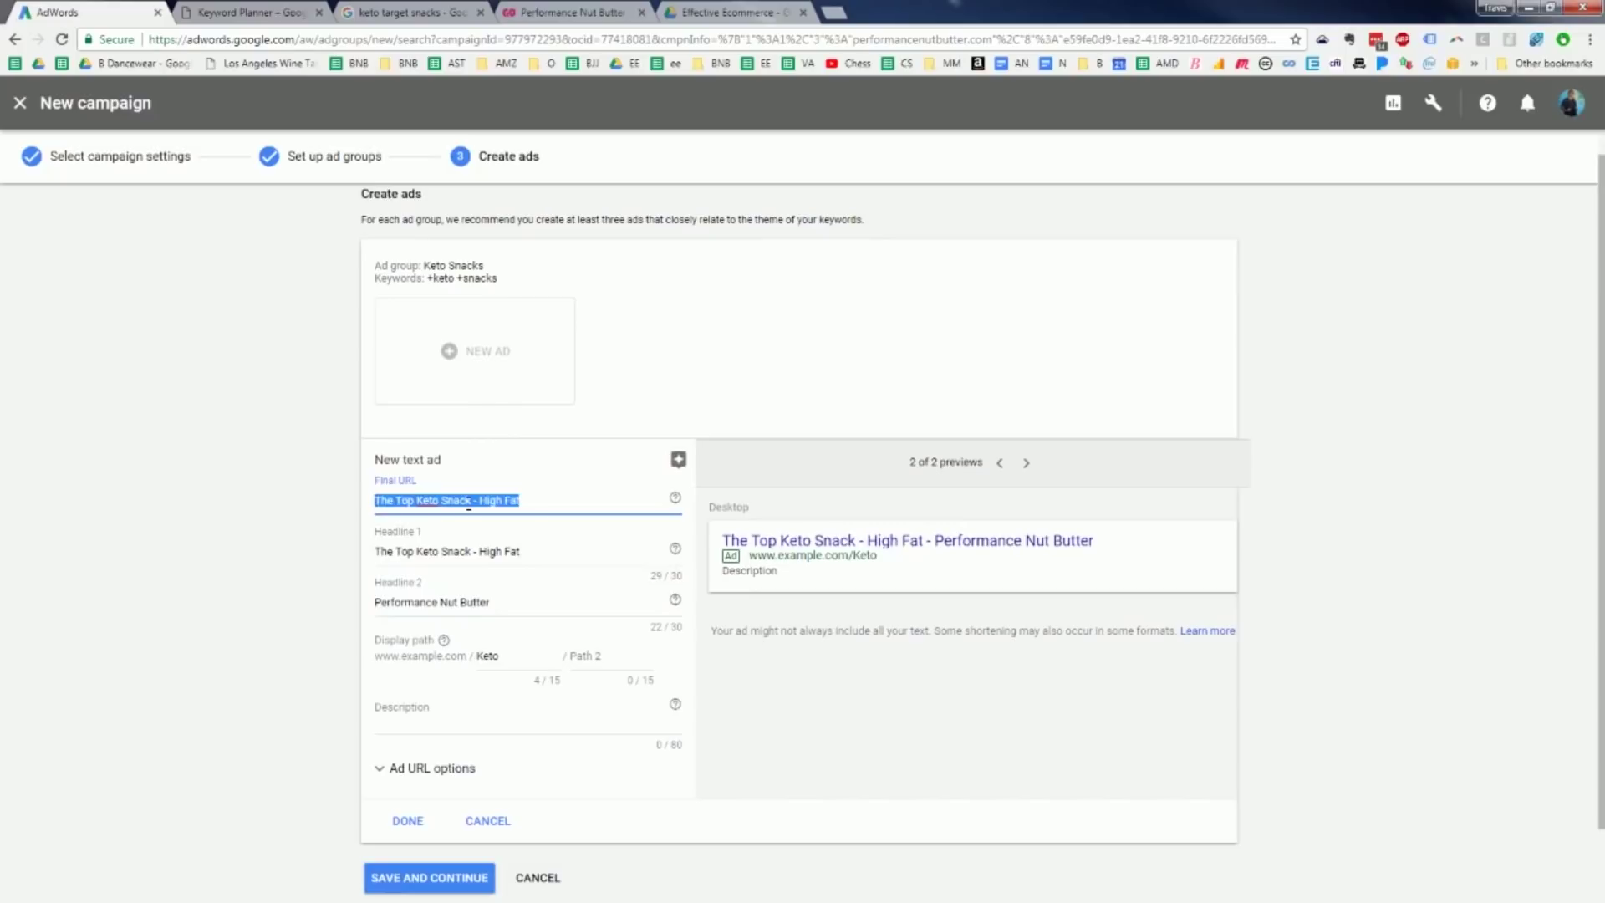
type("performancenutbutter.com")
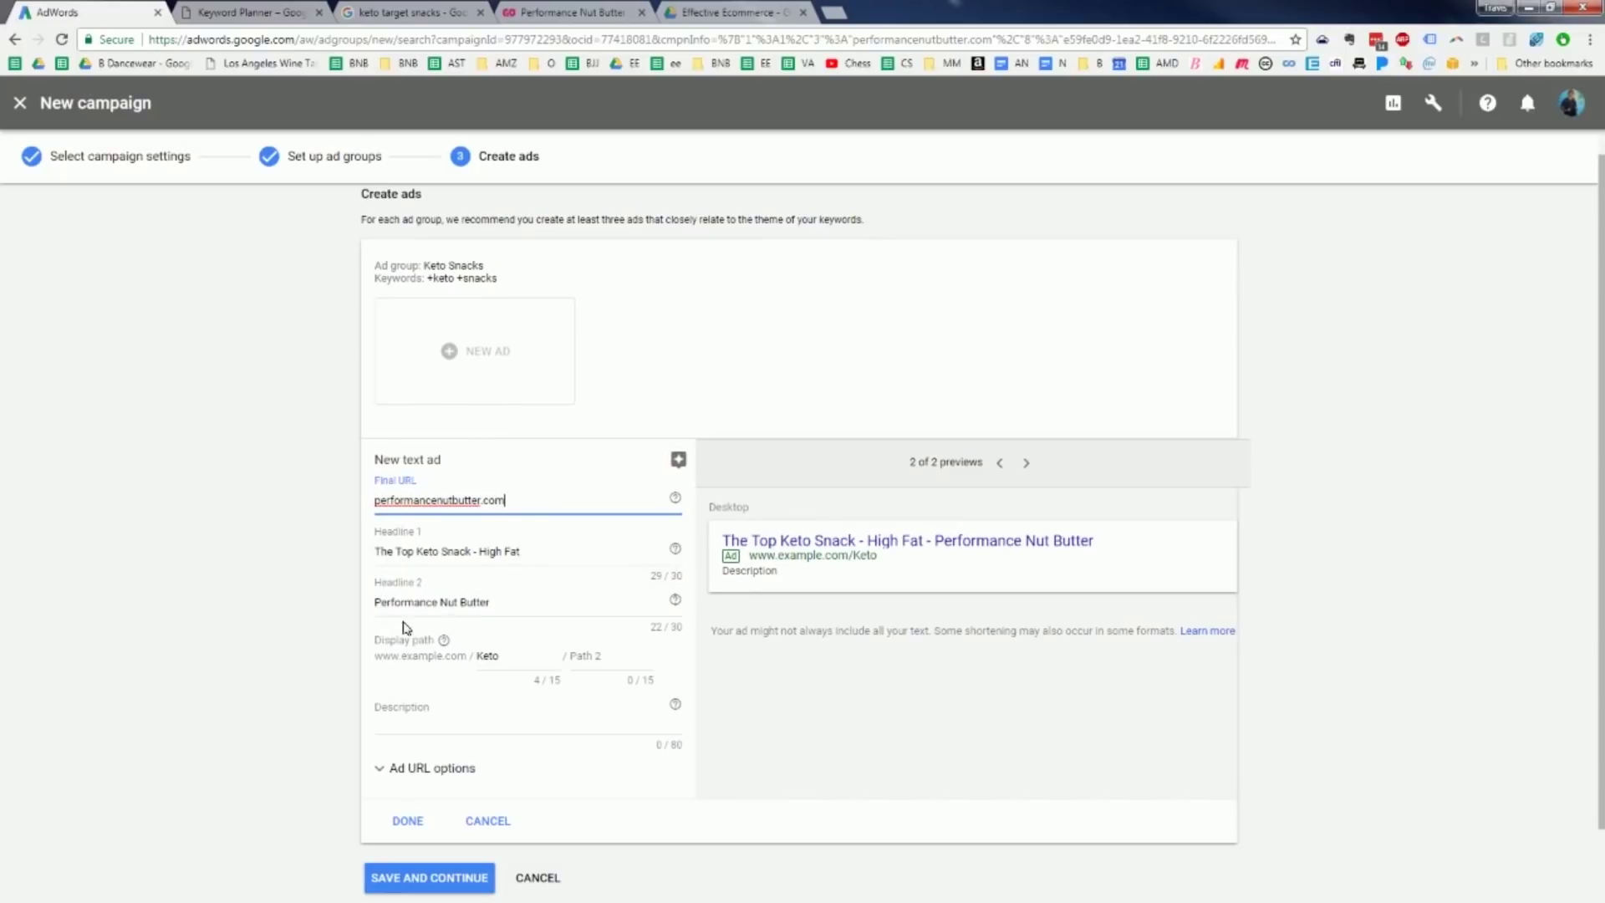
Try adding "Low Carb" in front of "Performance Nut Butter" in Headline 2, and remove it again.
left_click(422, 600)
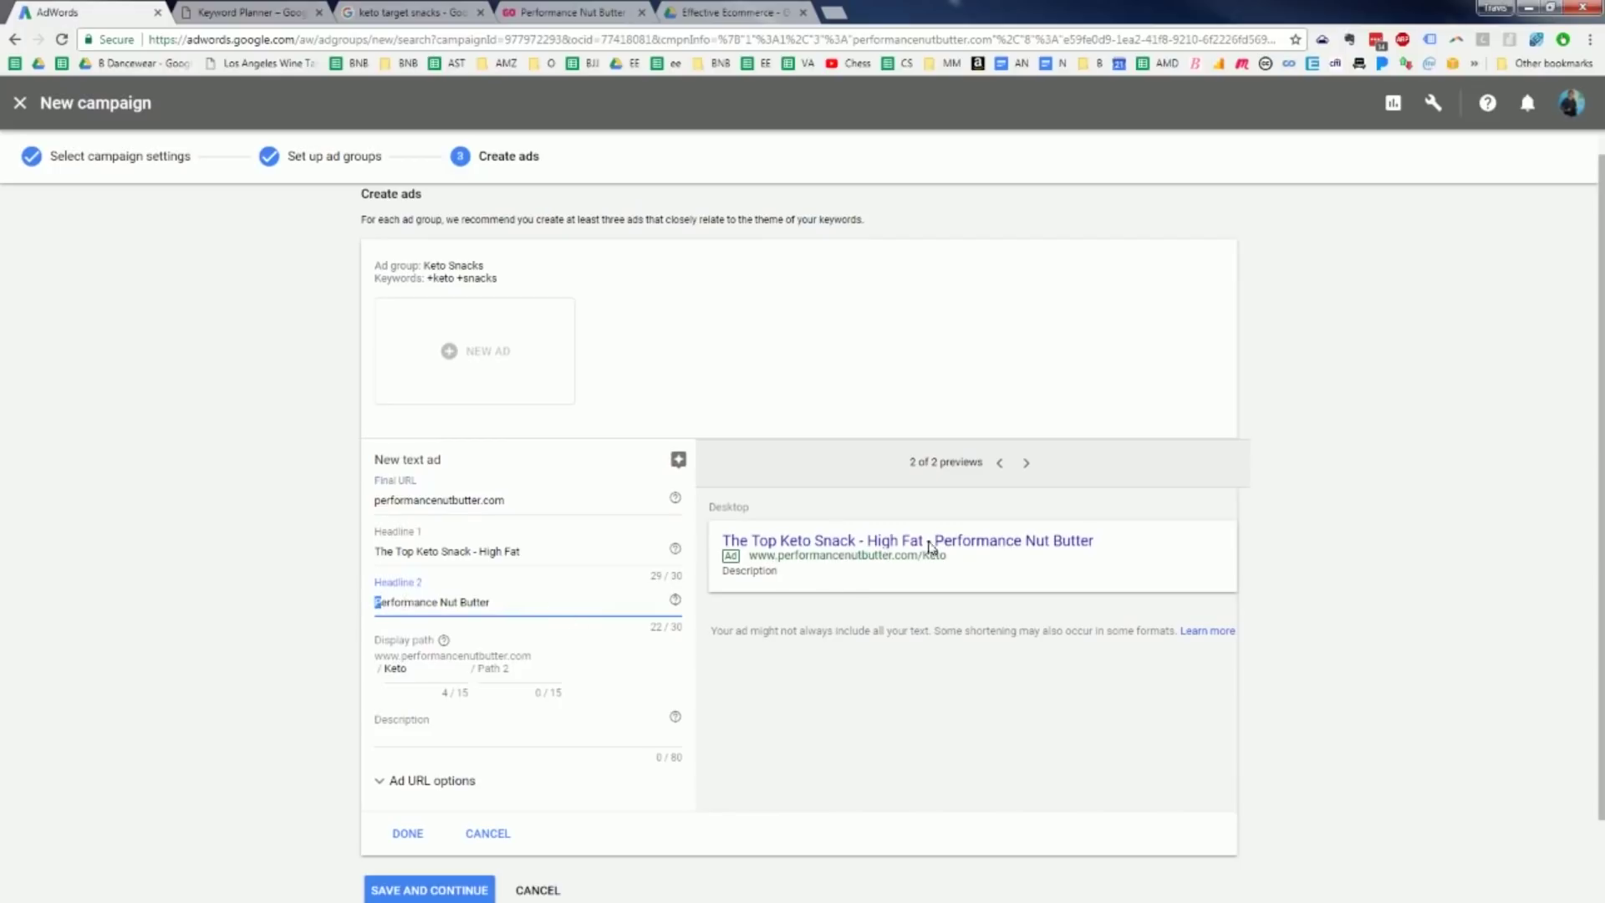
left_click(374, 602)
type("Low Carb")
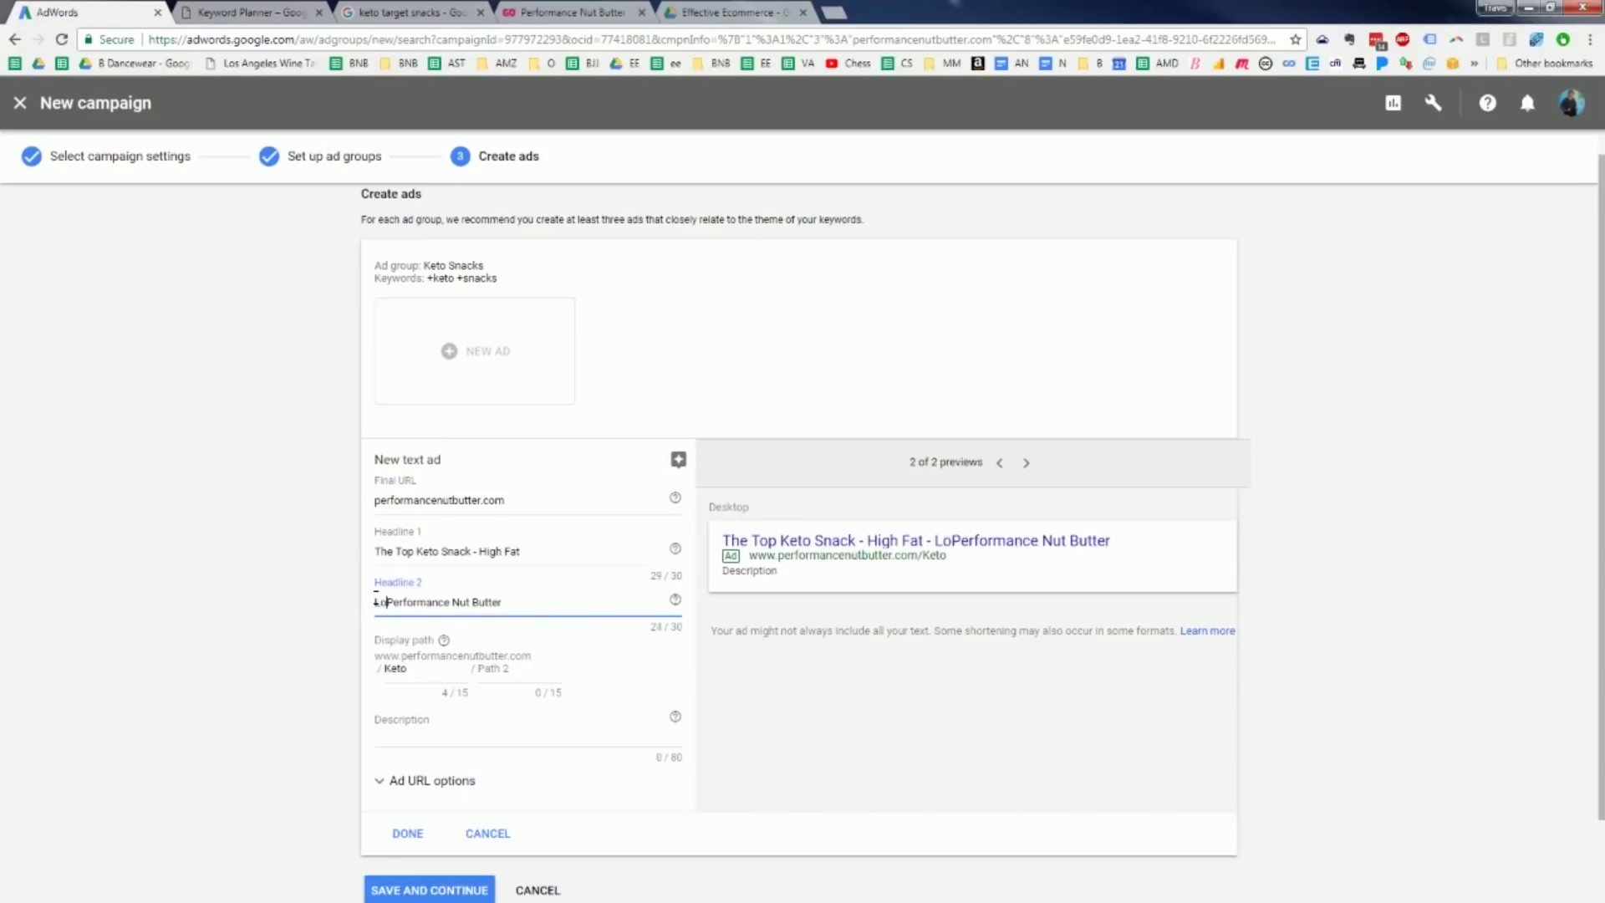
type(" -")
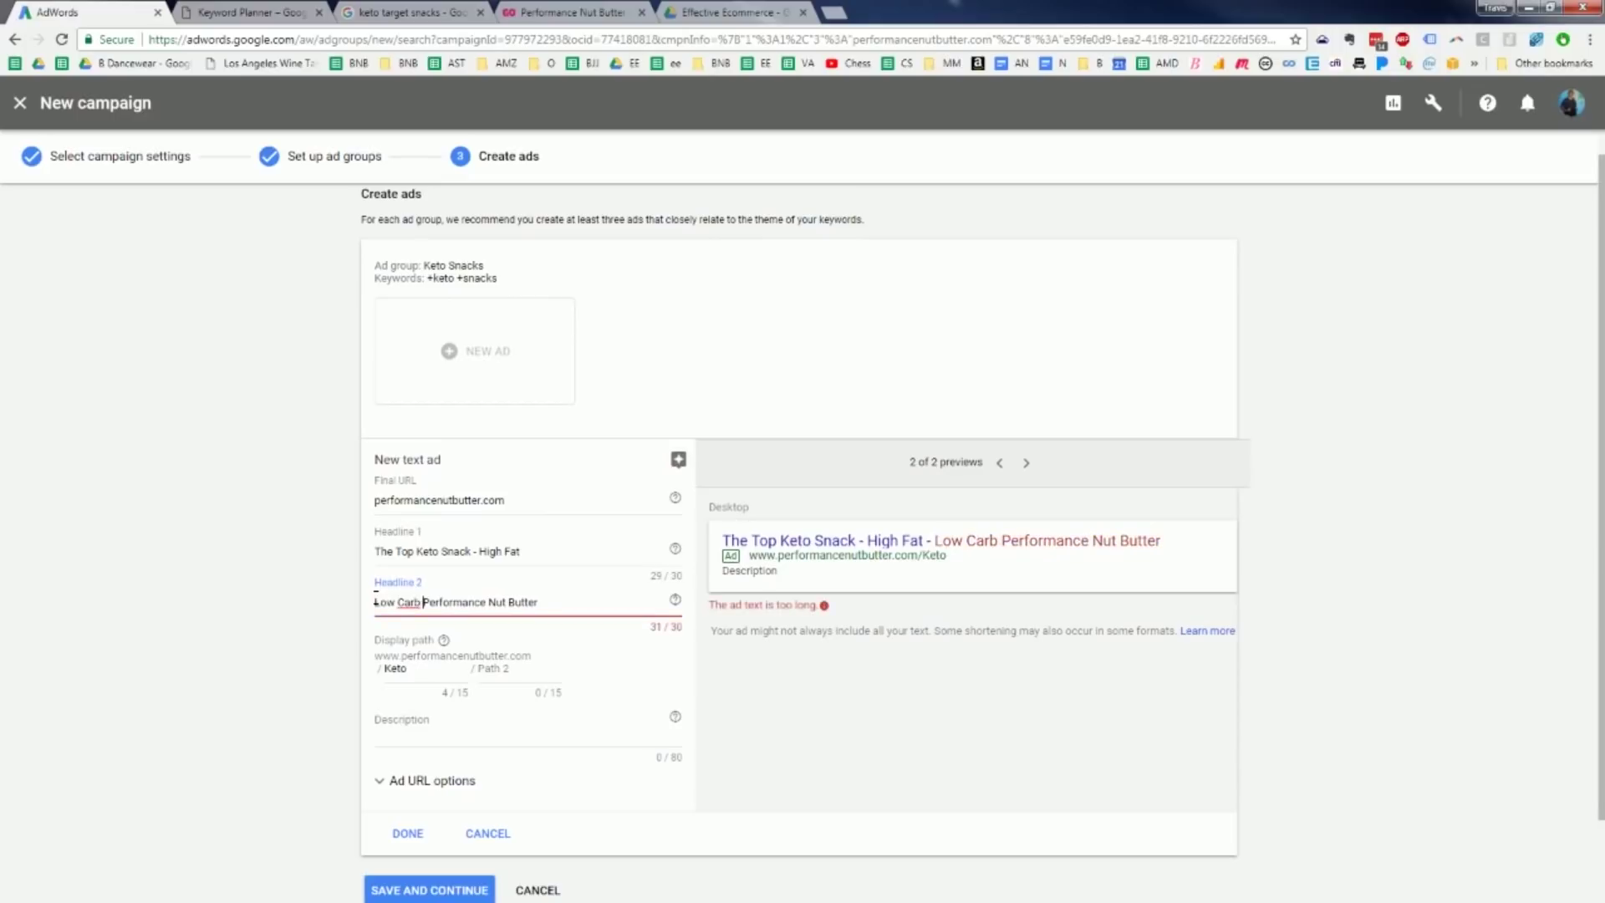
key("BackSpace")
key("BackSpace")
key("BackSpace")
key("BackSpace")
key("BackSpace")
key("BackSpace")
key("BackSpace")
key("BackSpace")
key("BackSpace")
key("BackSpace")
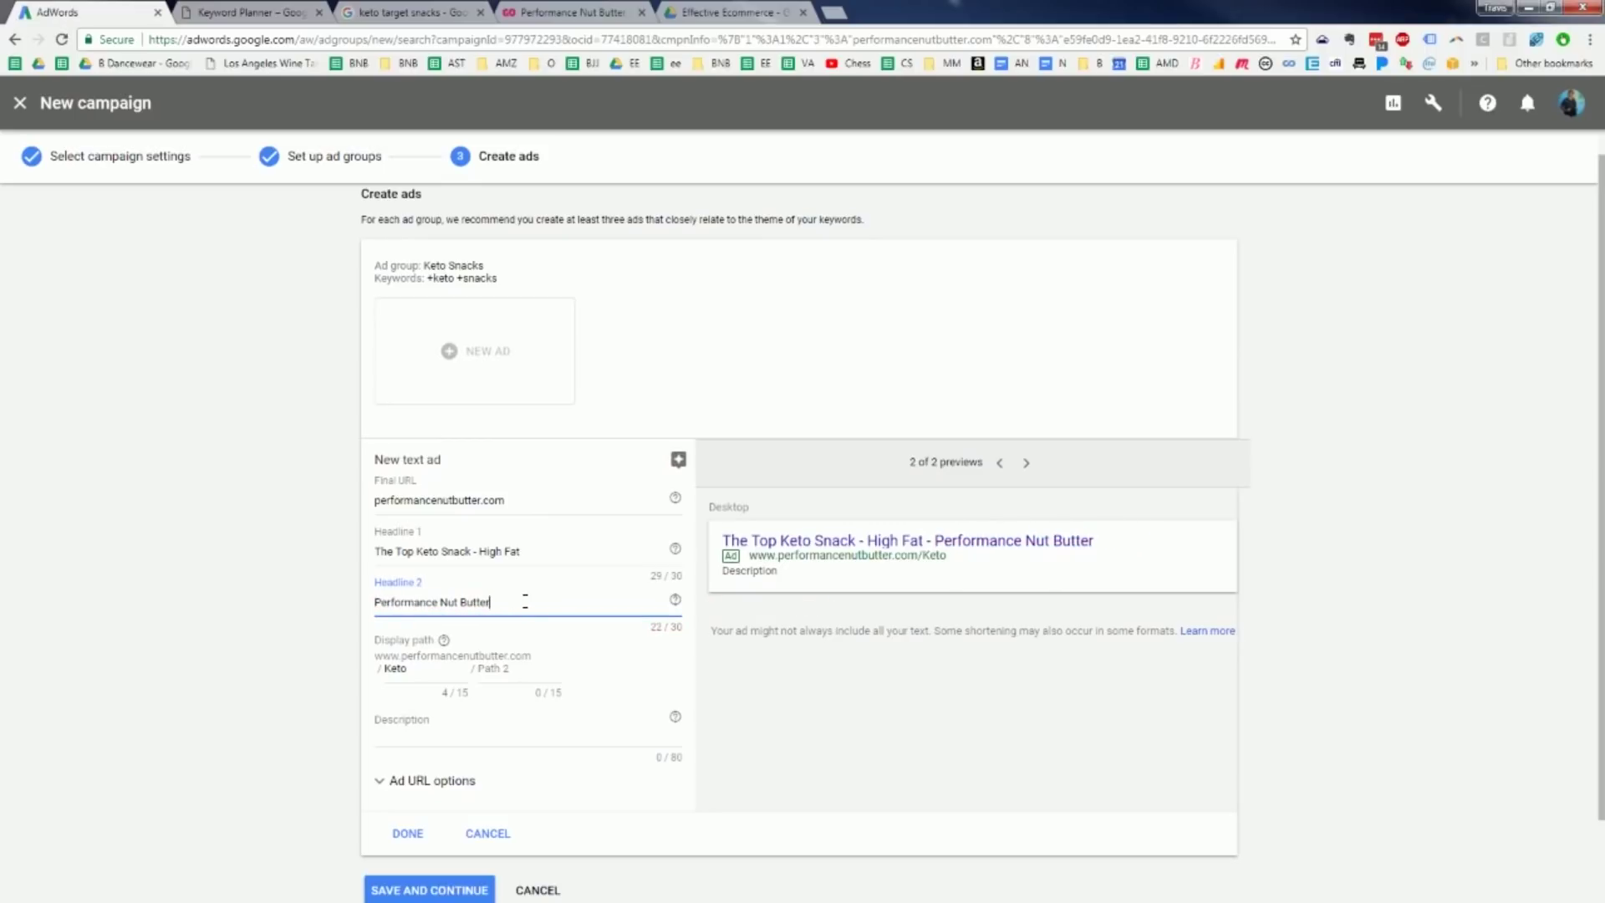
Try appending "Free Ship" to the end of Headline 2, and delete the addition.
type("Free Ship")
key("BackSpace")
key("BackSpace")
key("BackSpace")
key("BackSpace")
key("BackSpace")
key("BackSpace")
key("BackSpace")
key("BackSpace")
key("BackSpace")
key("BackSpace")
Keep the first text ad in the Keto Snacks ad group and duplicate it as a second ad.
left_click(501, 358)
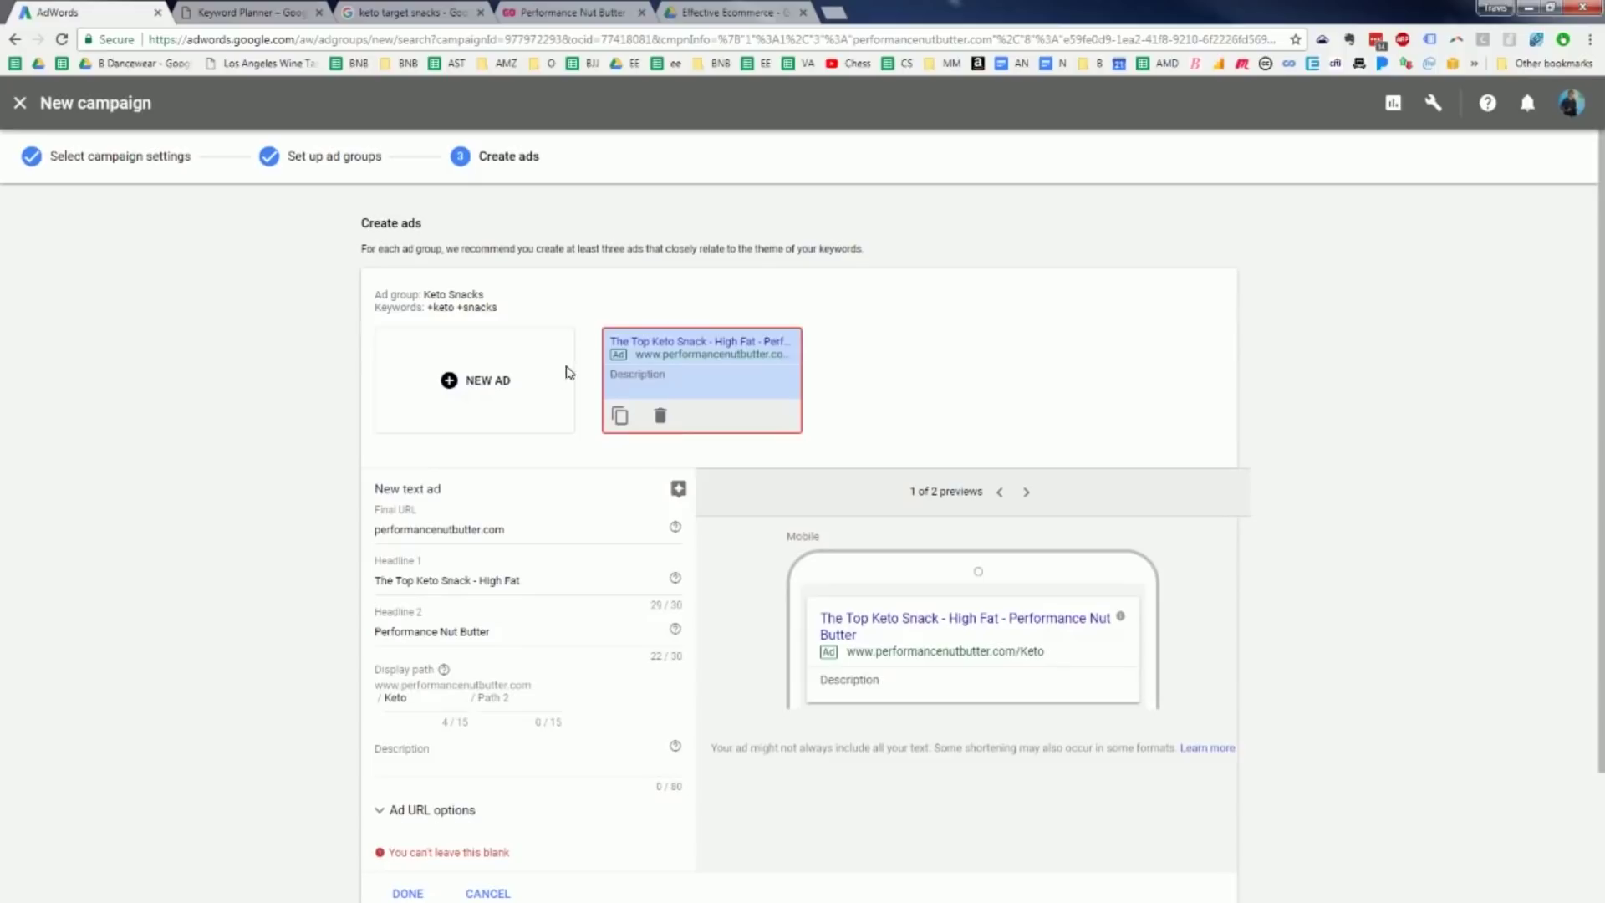
left_click(462, 372)
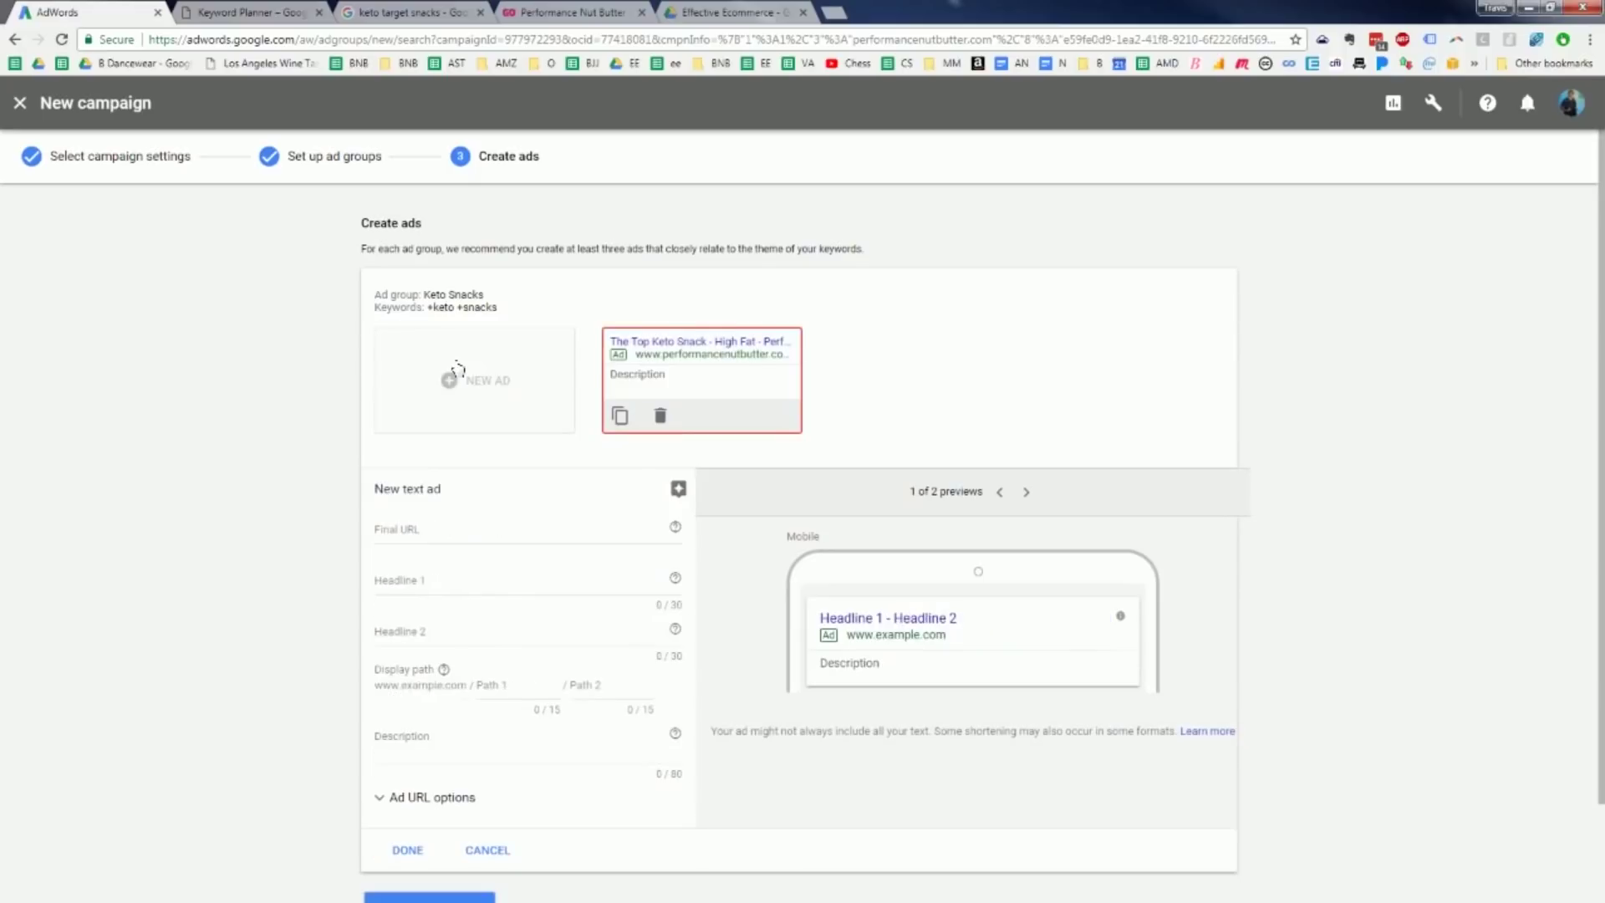
left_click(448, 534)
type("perform")
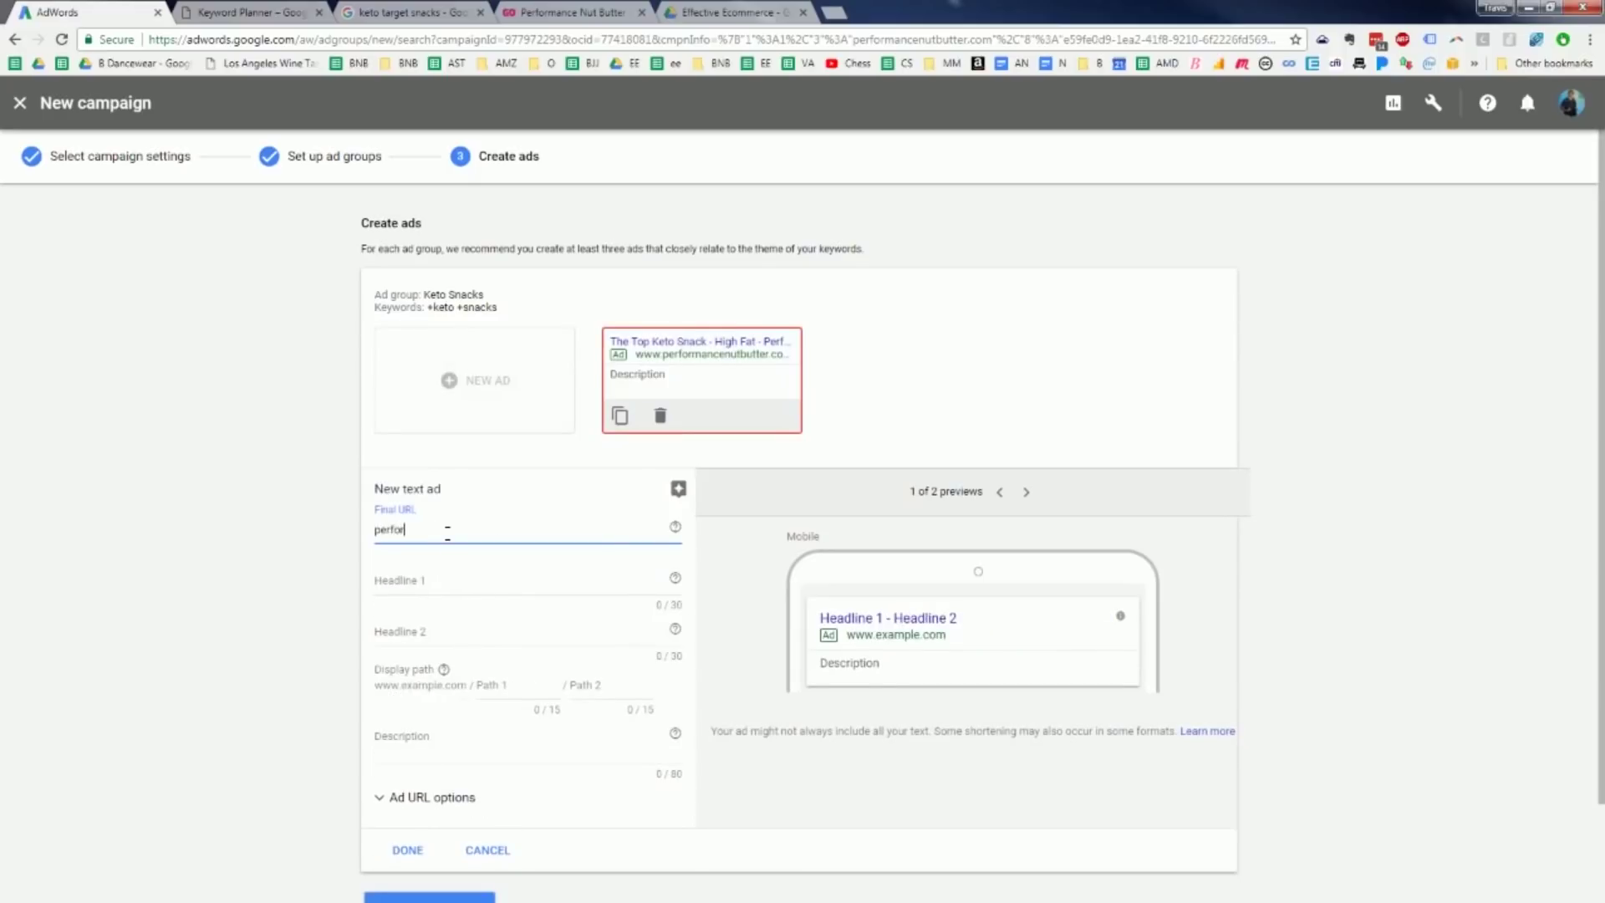
left_click(620, 415)
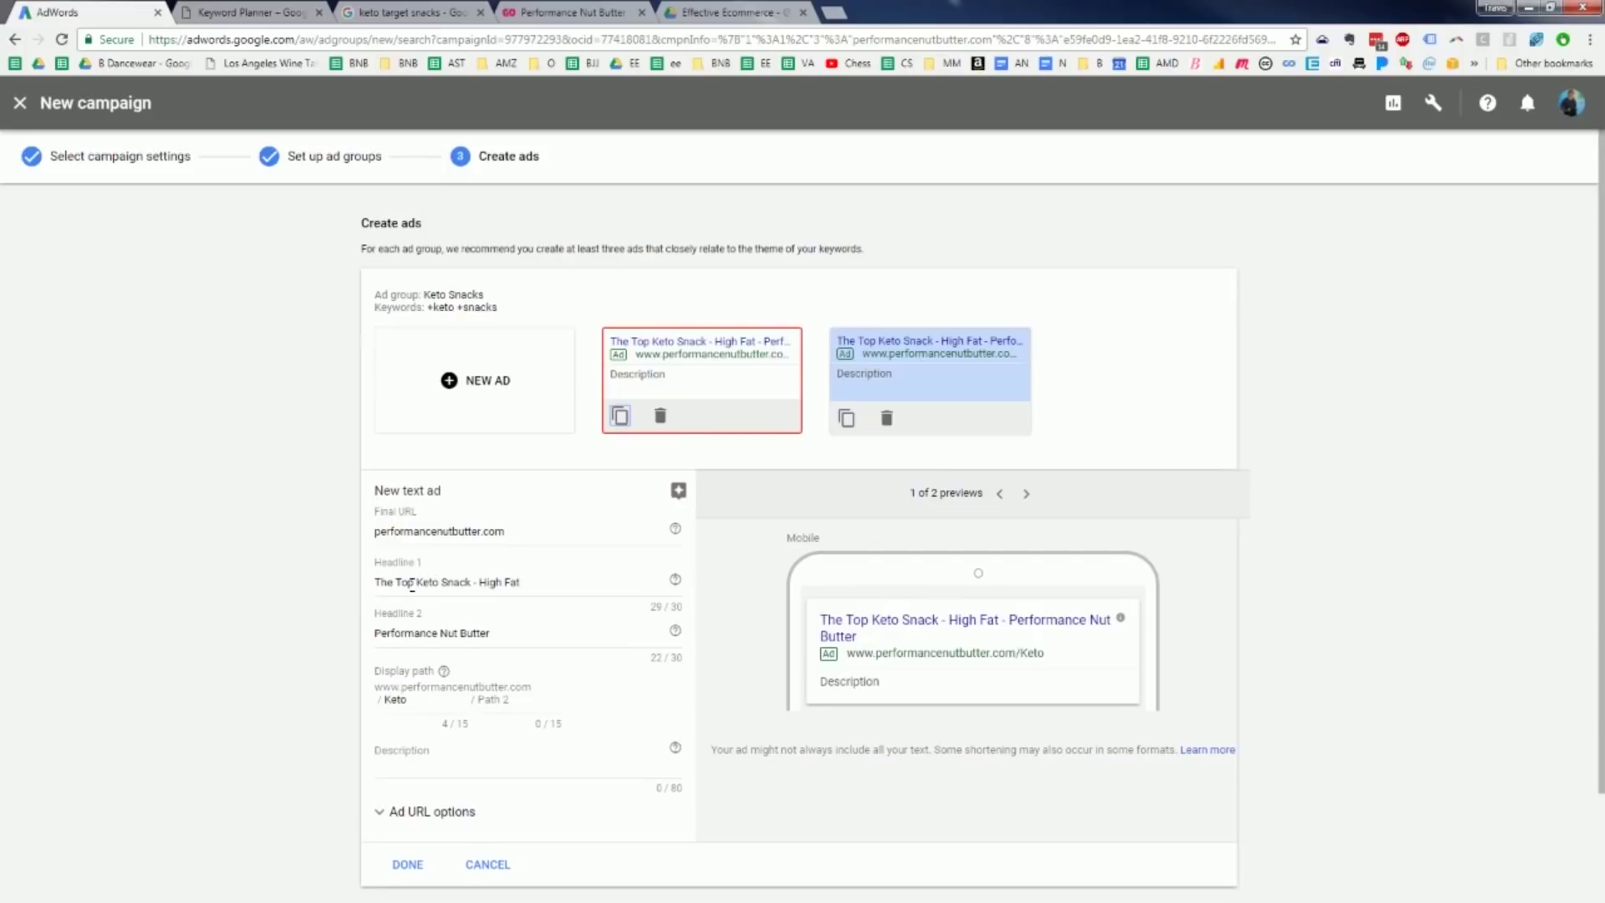
Change the duplicate ad's Headline 1 to "#1 Keto Snack - High Fat Low" and its Headline 2 to "Carb - Performance Nut Butter".
left_click_drag(415, 582, 364, 571)
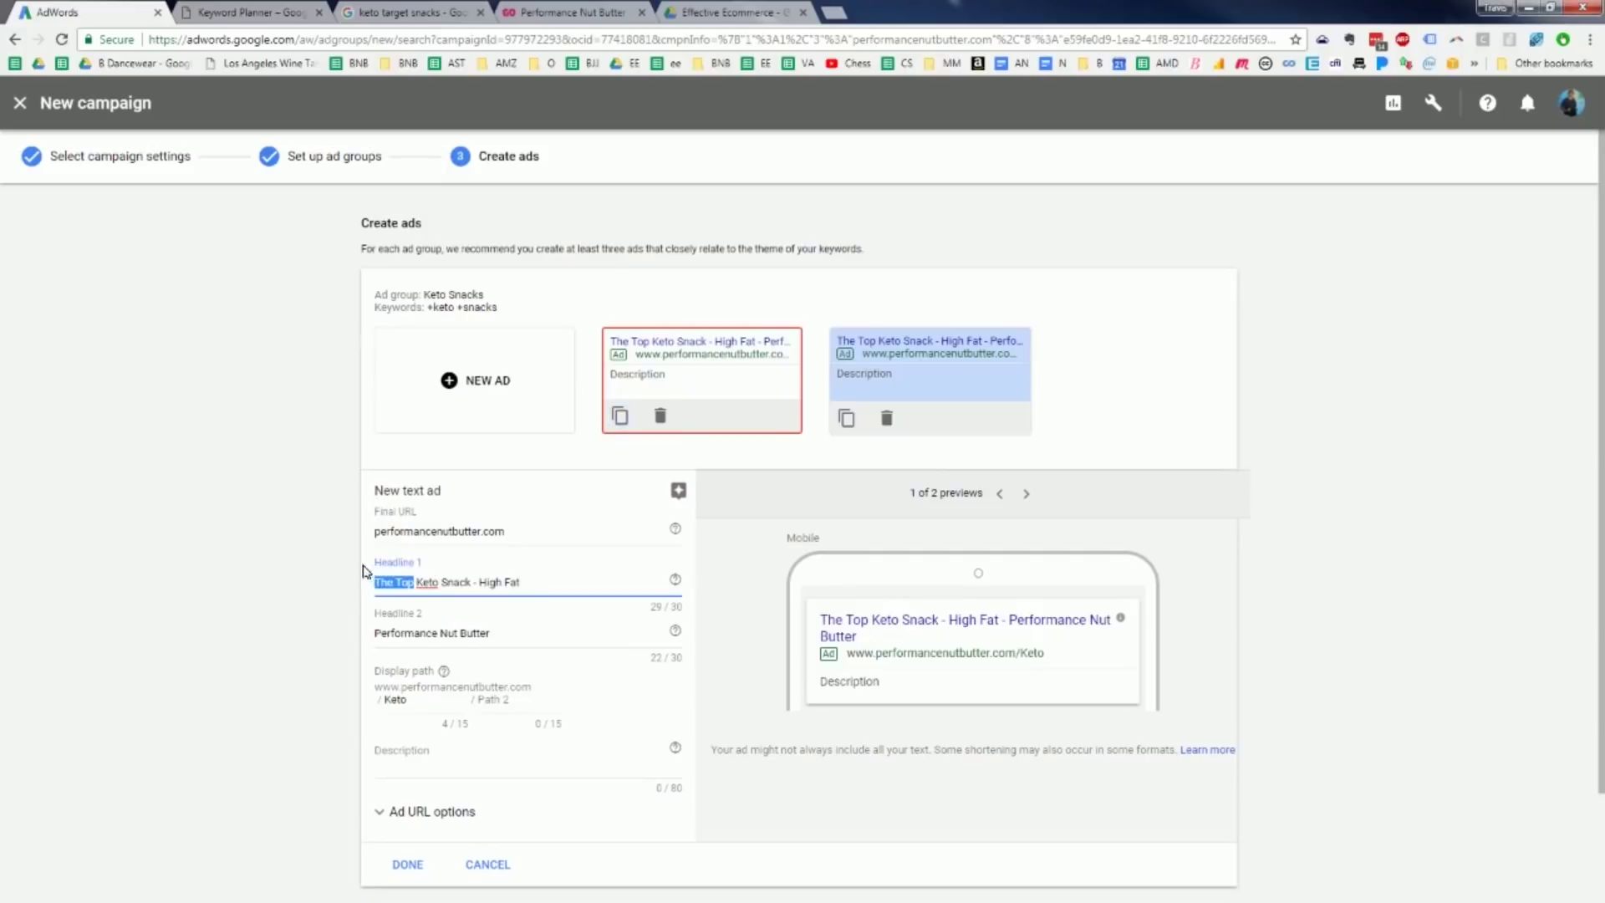
type("#1")
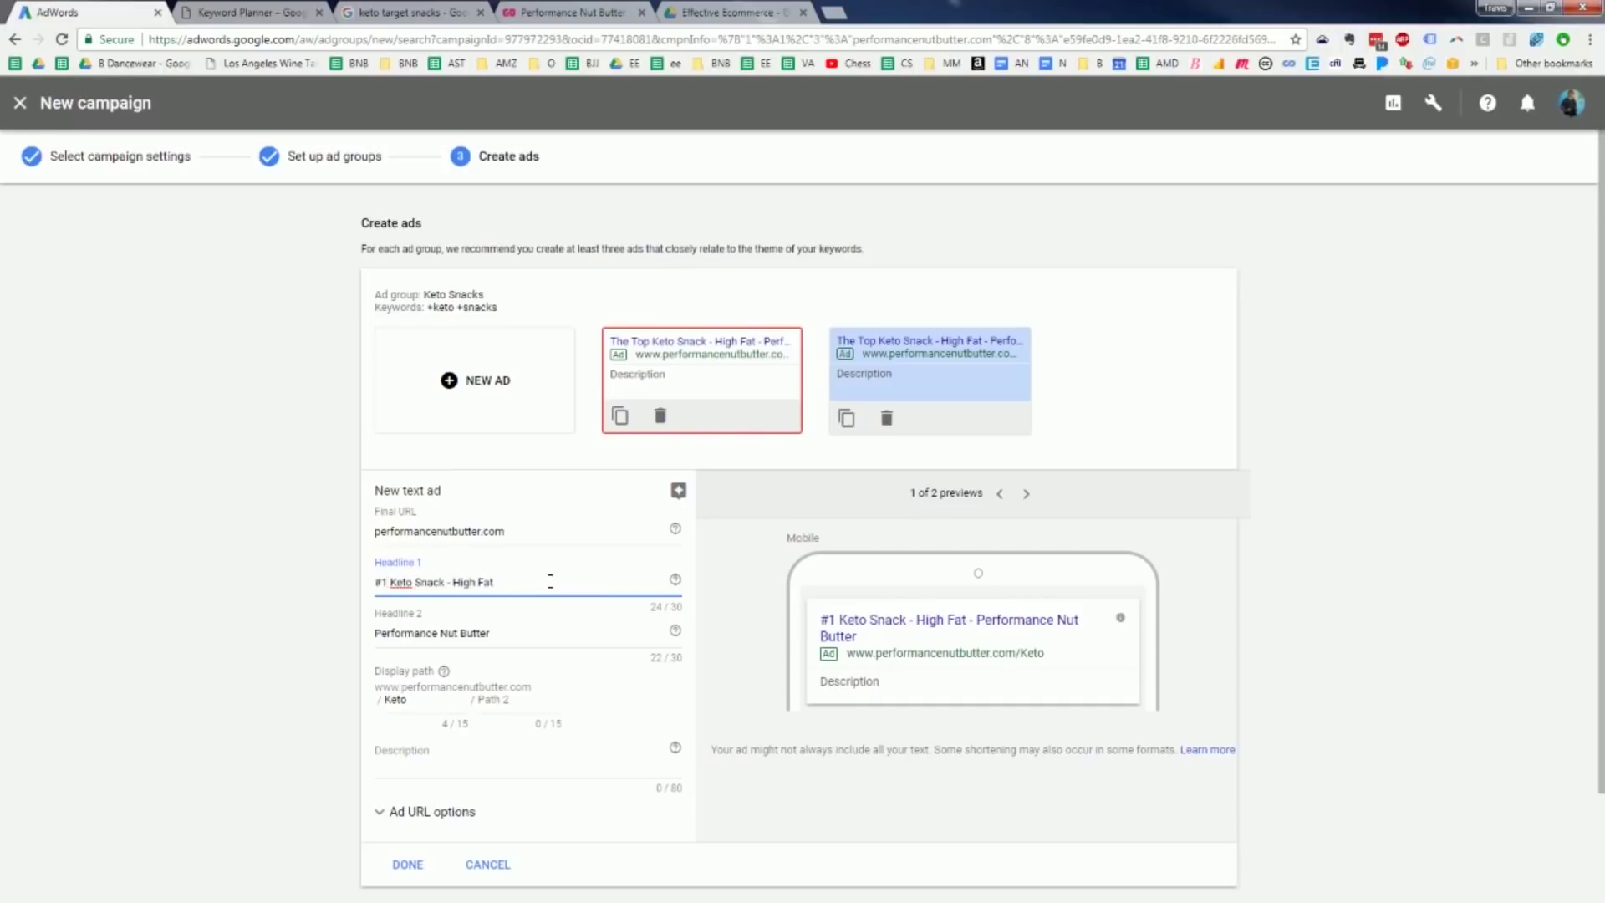
type(" Low")
left_click(376, 632)
type("VC")
key("BackSpace")
key("BackSpace")
type("Carb -")
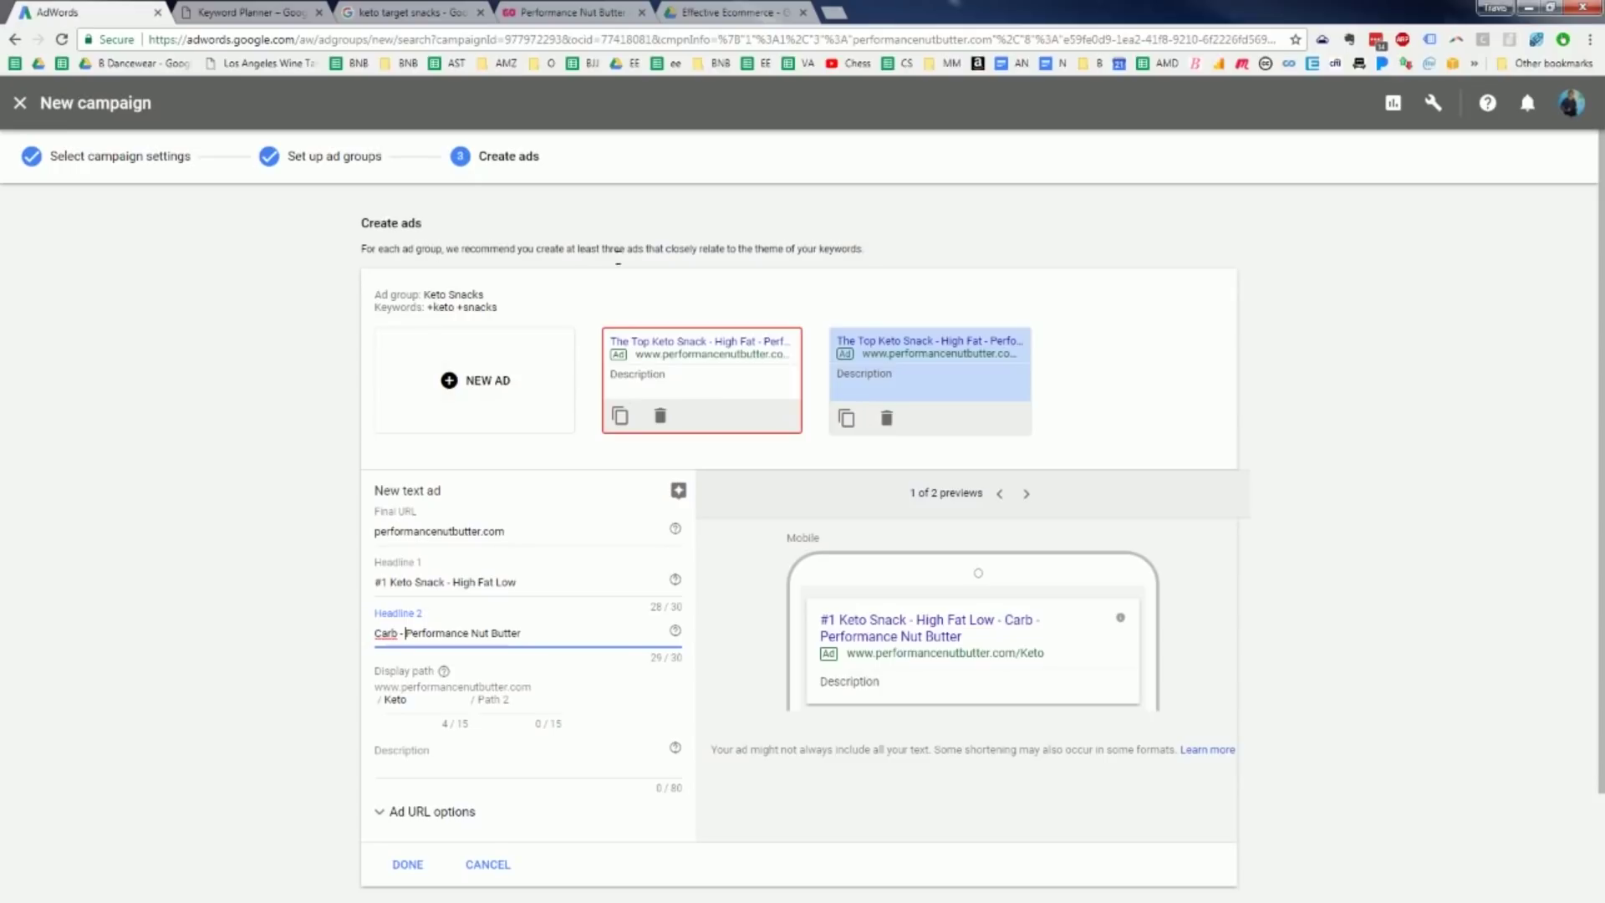
Insert a dash between "High Fat" and "Low" in the second ad's Headline 1, and save the finished ads to the campaign.
left_click_drag(380, 581, 357, 580)
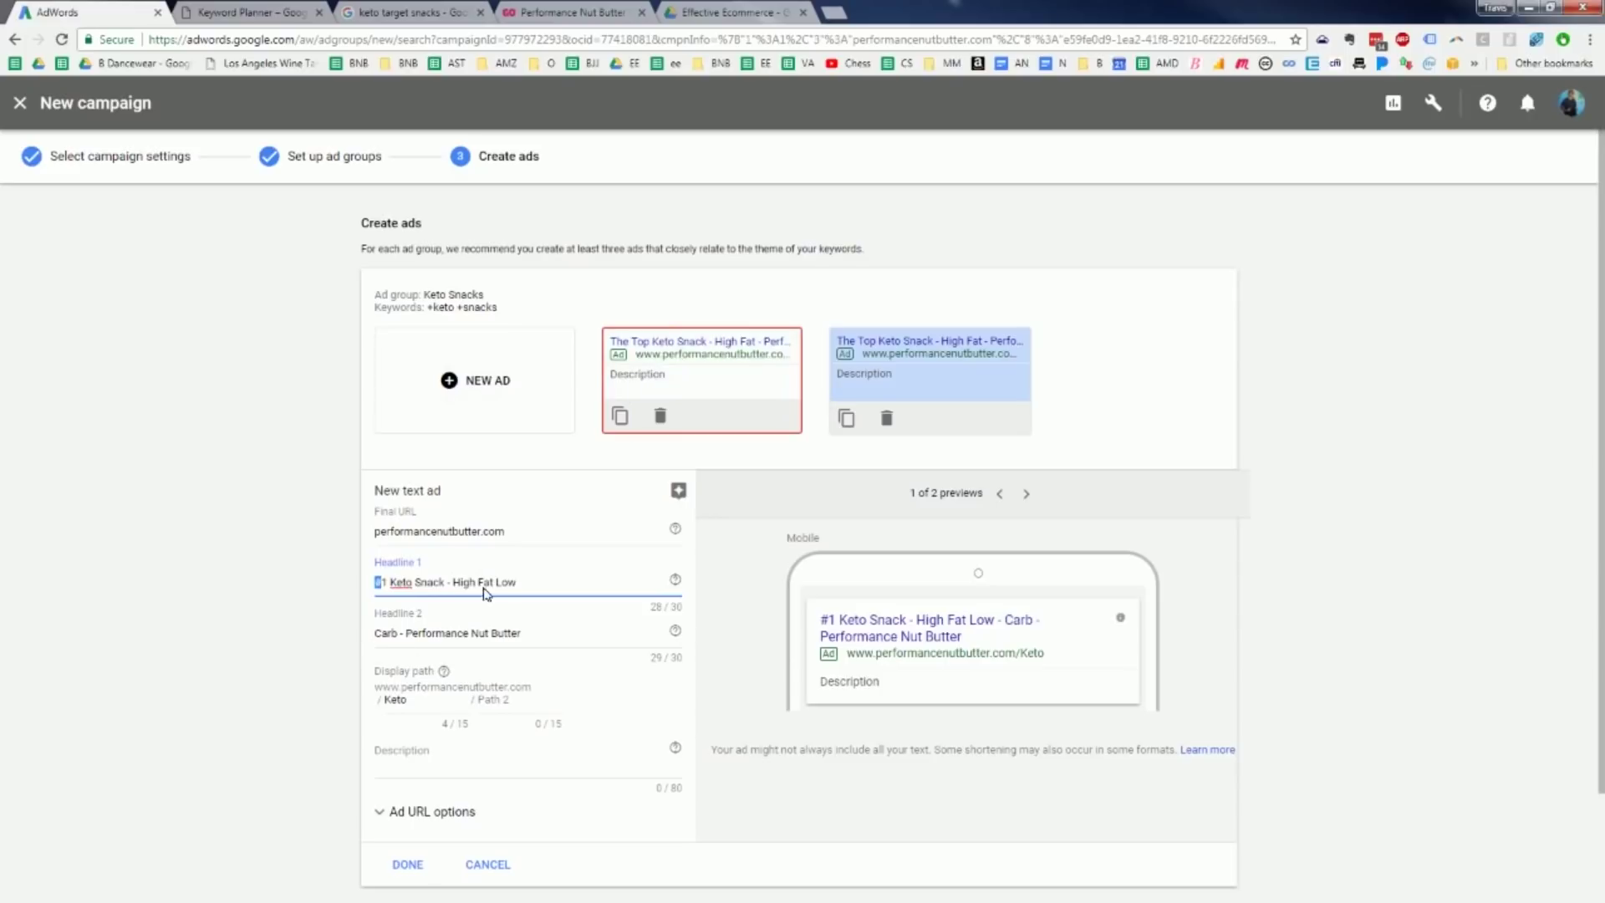
left_click(543, 577)
left_click(502, 582)
type("-")
left_click(407, 864)
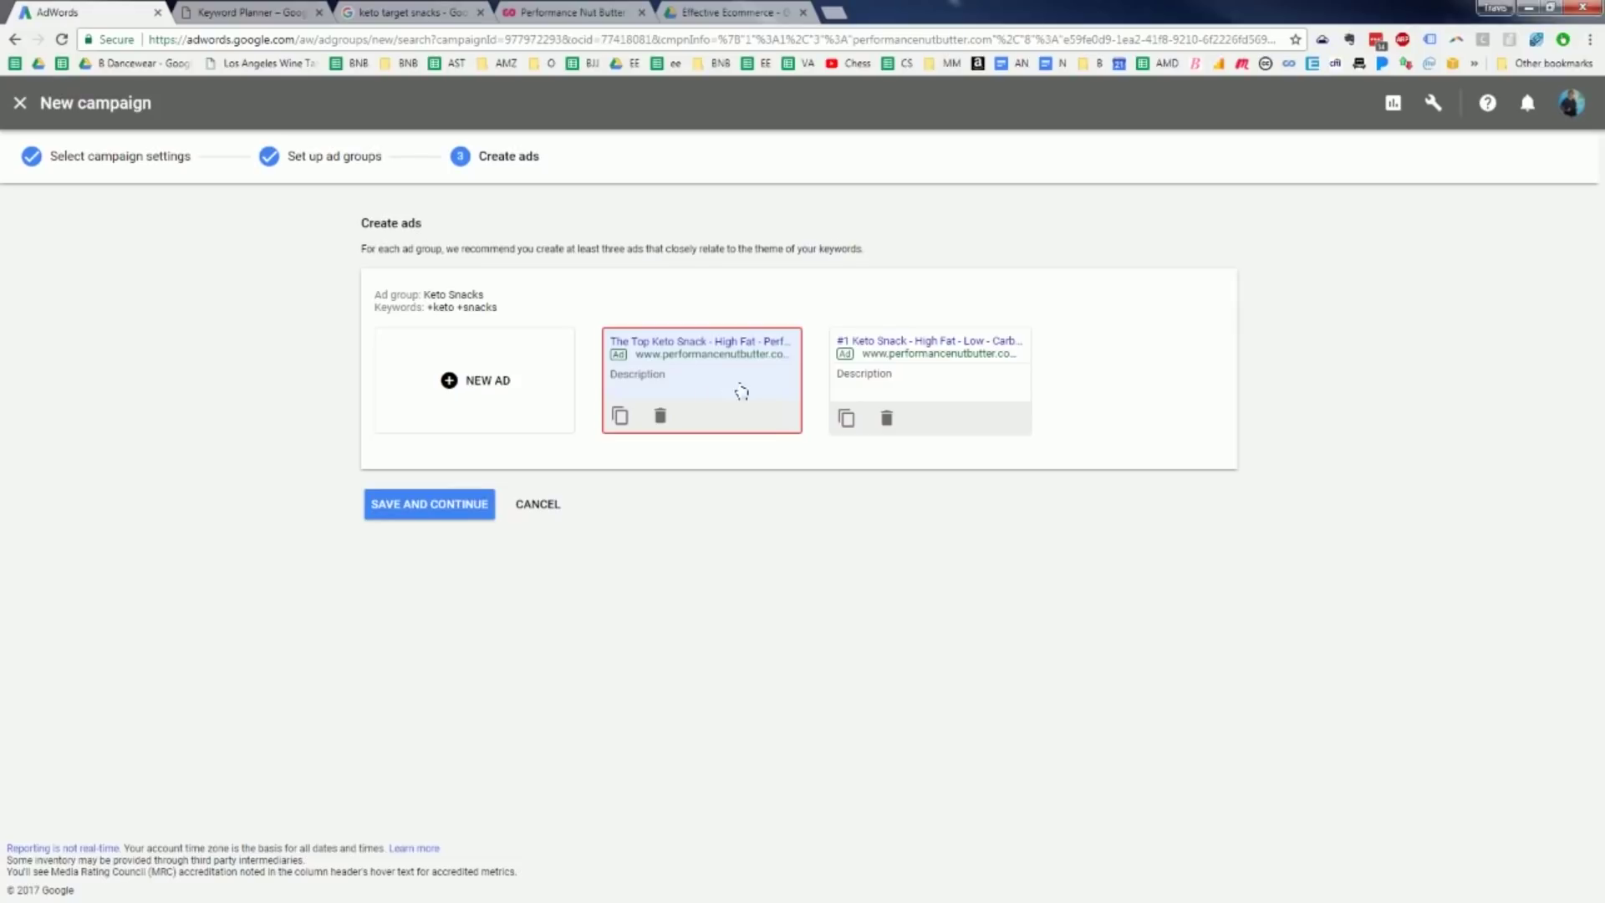
left_click(406, 505)
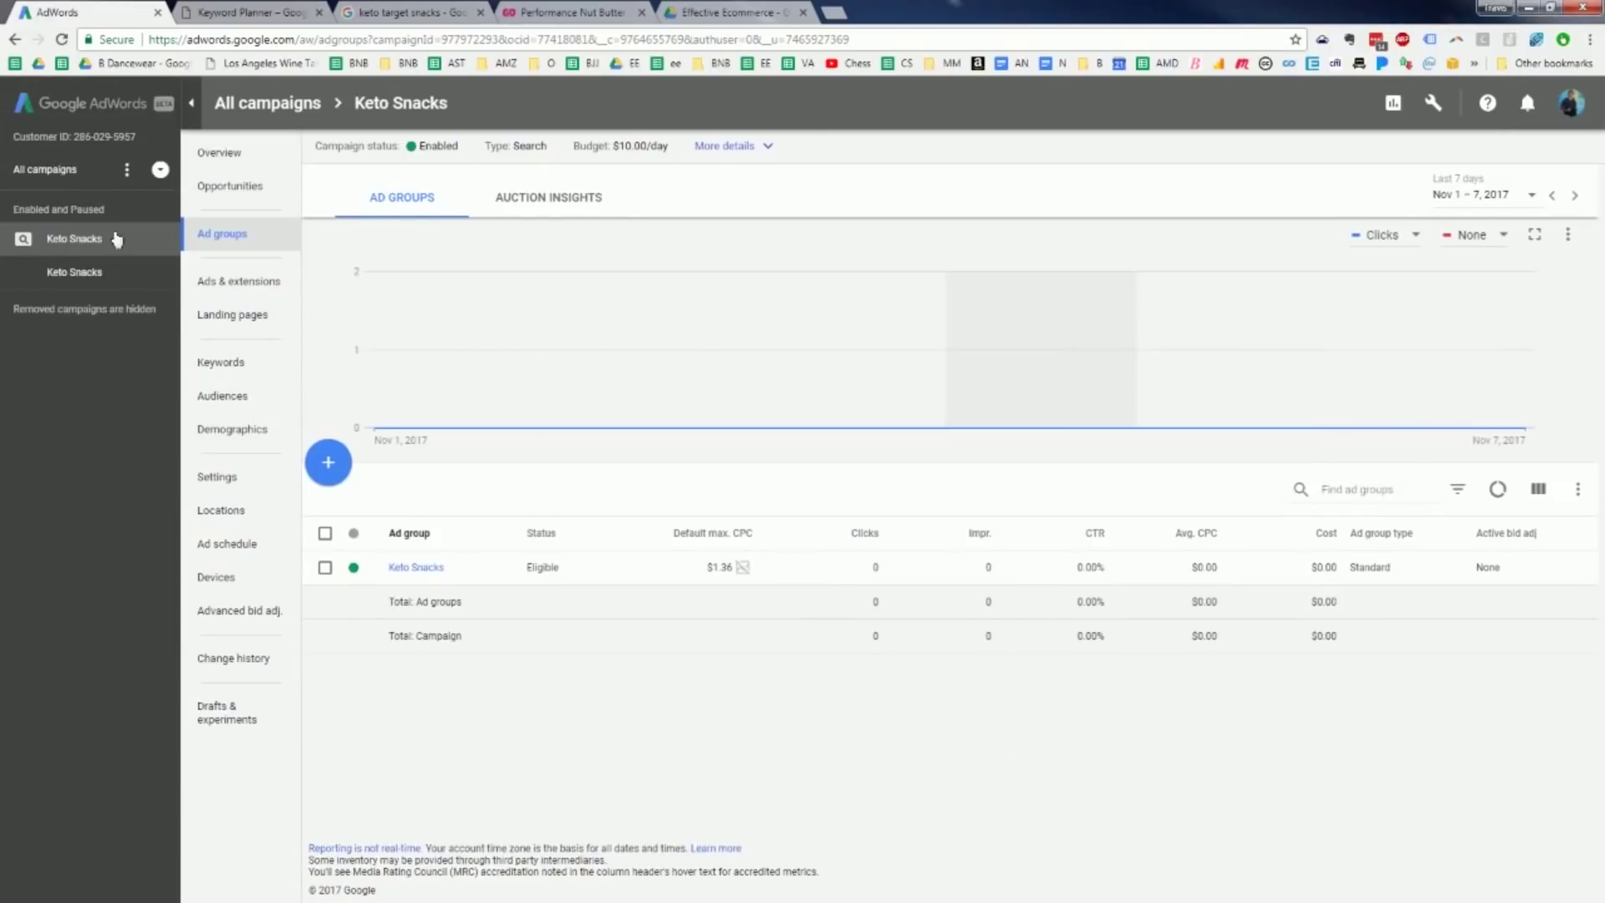
Switch to the Keyword Planner and copy the search term "macadamia butter".
left_click(267, 14)
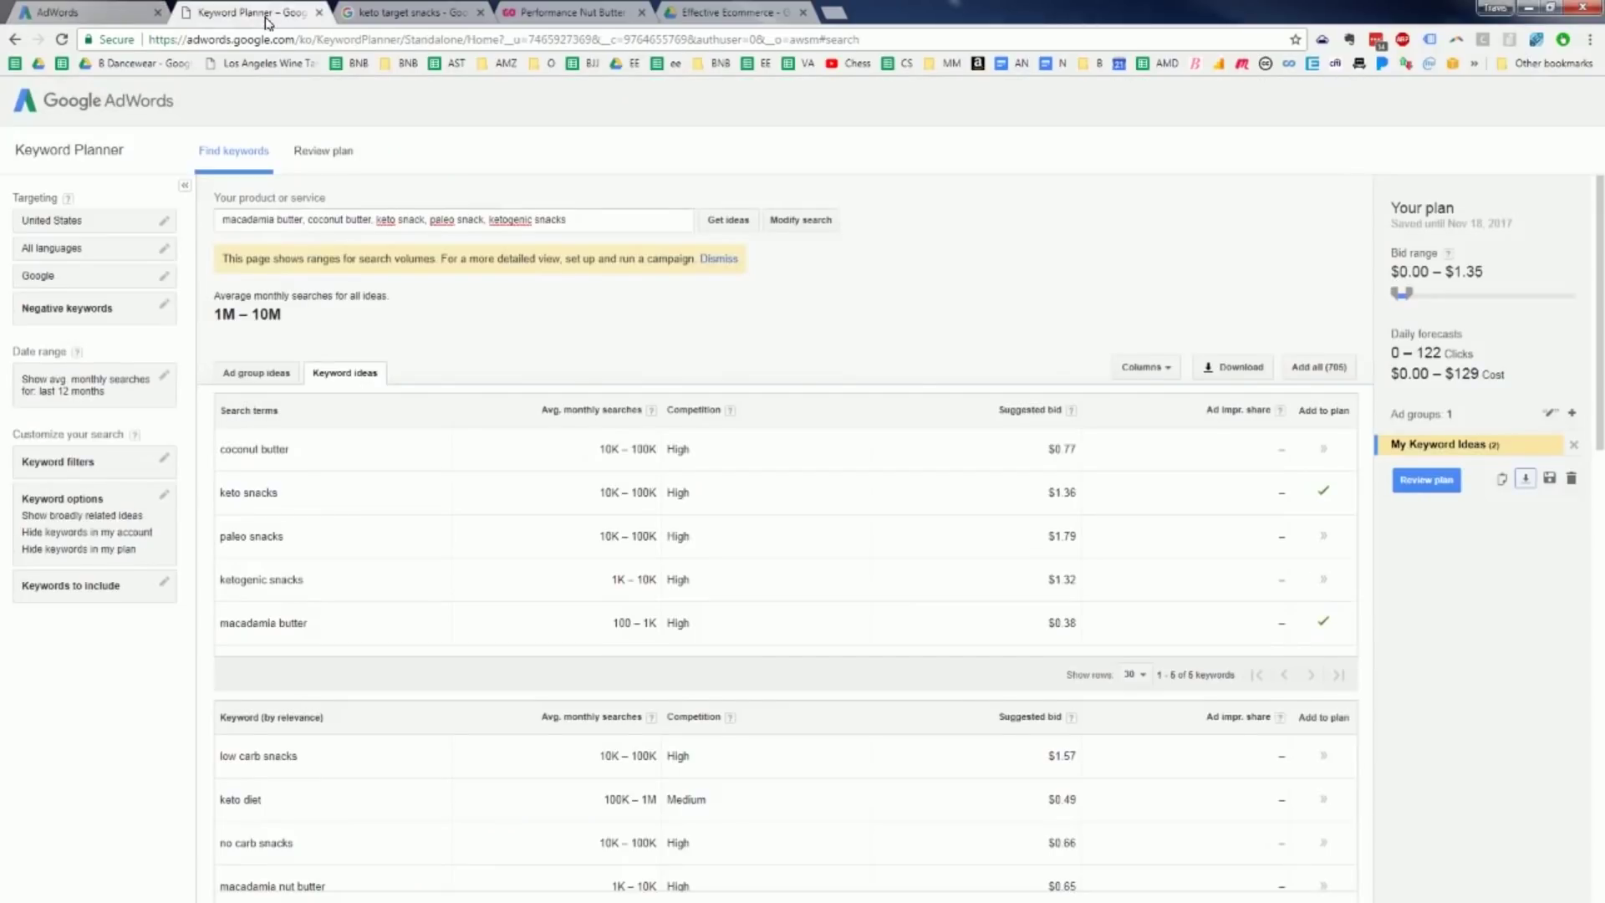
left_click(286, 622)
key("ctrl+c")
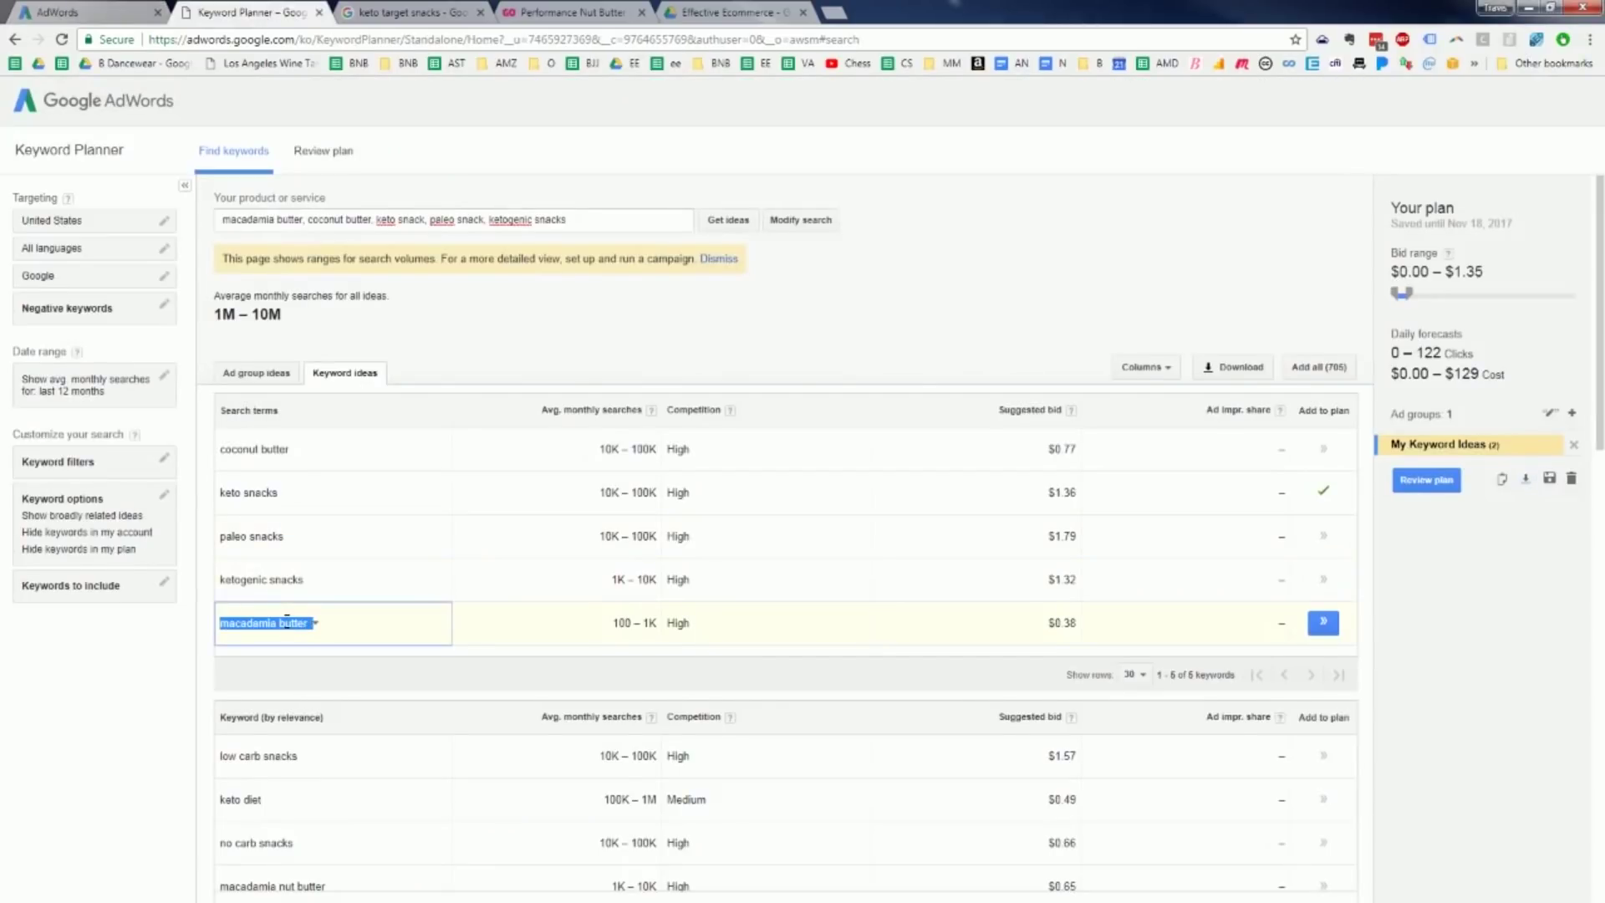
Return to the AdWords campaign page and open the overview of all campaigns.
left_click(89, 7)
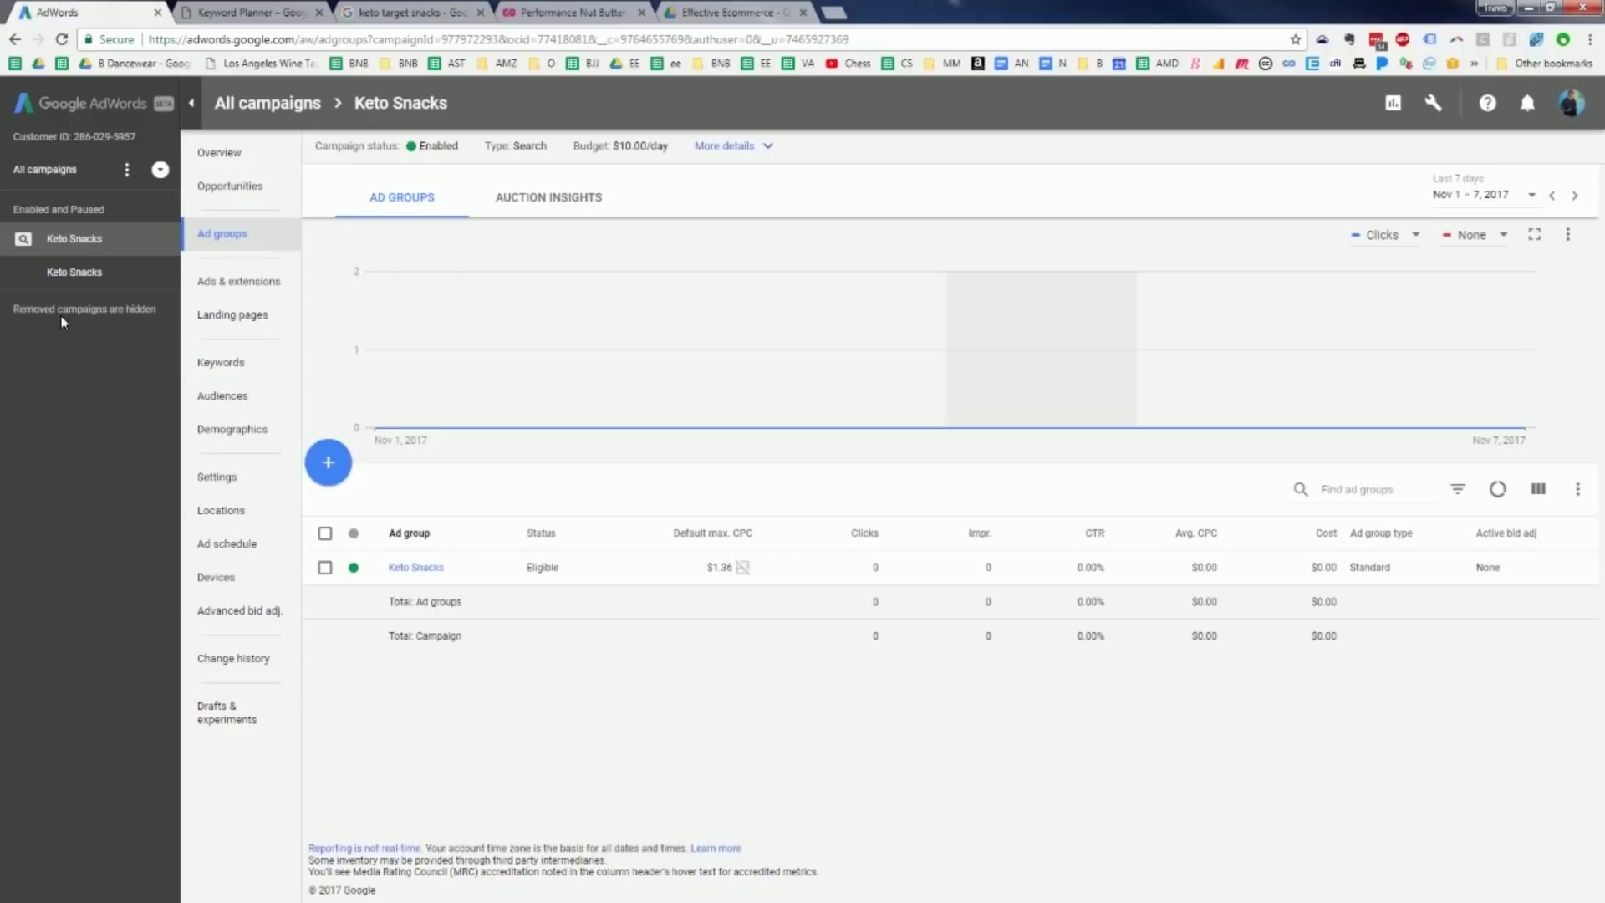
mouse_move(63, 321)
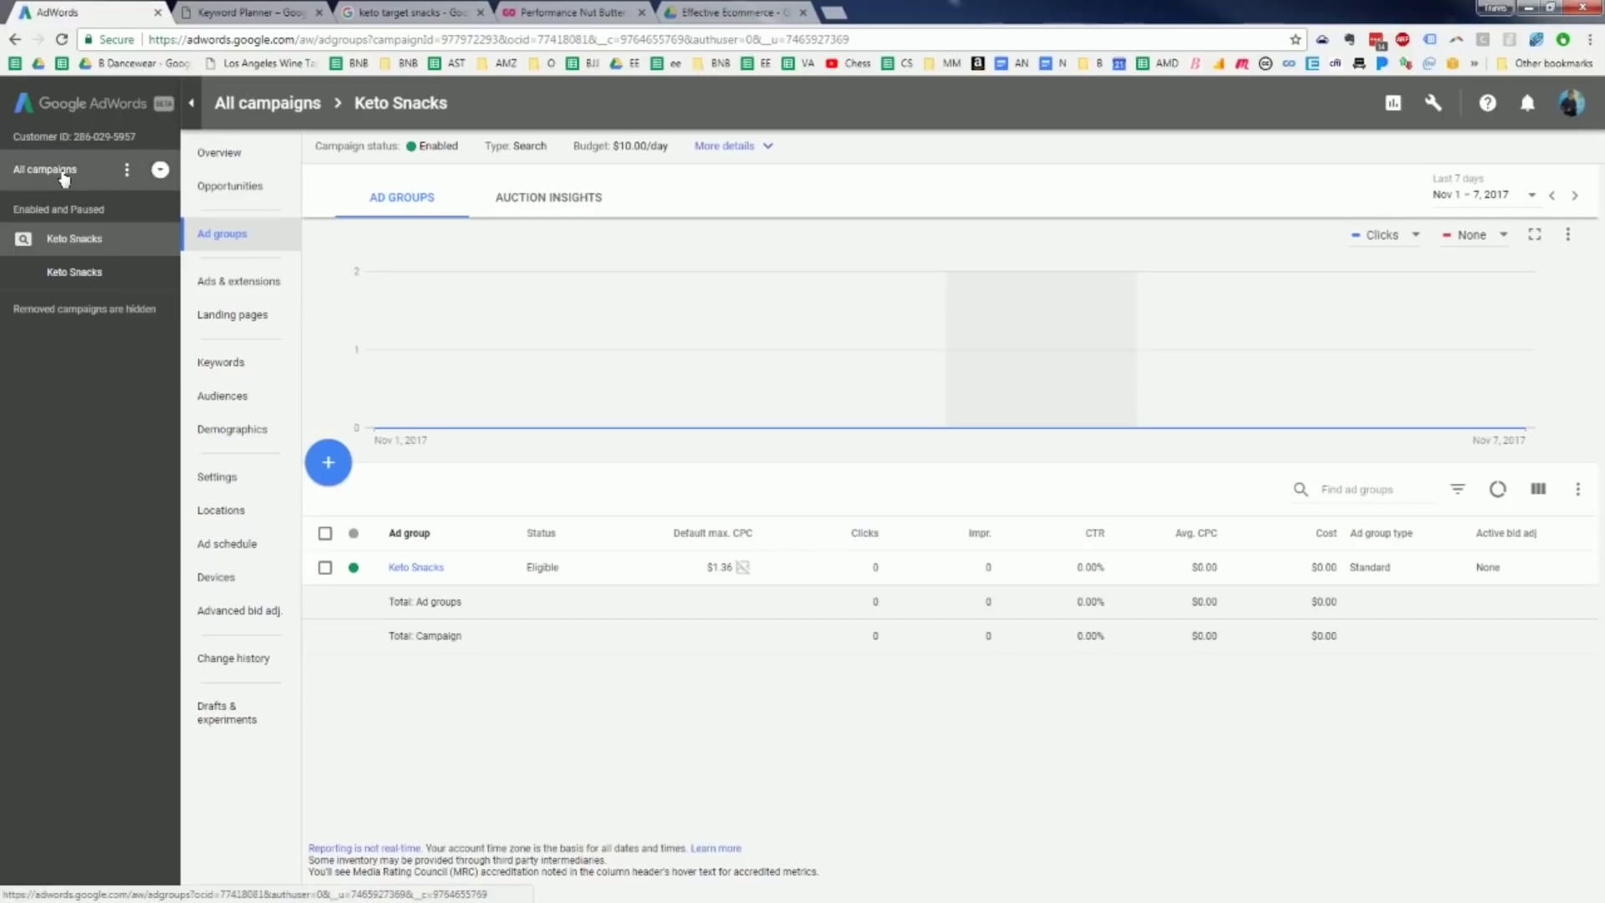
left_click(160, 170)
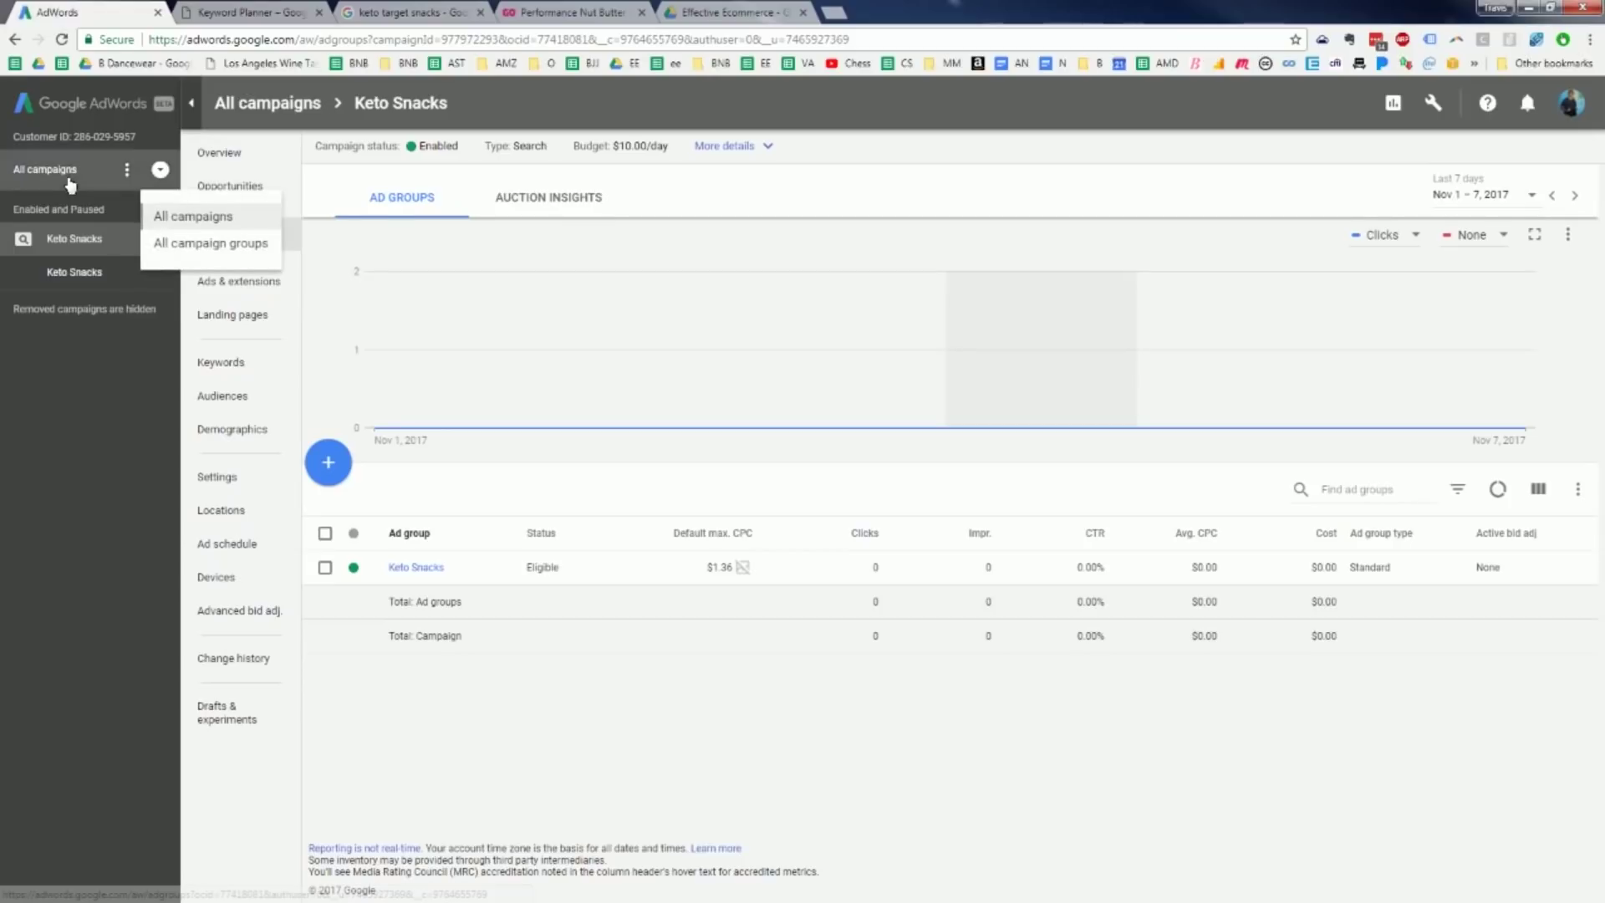
left_click(110, 171)
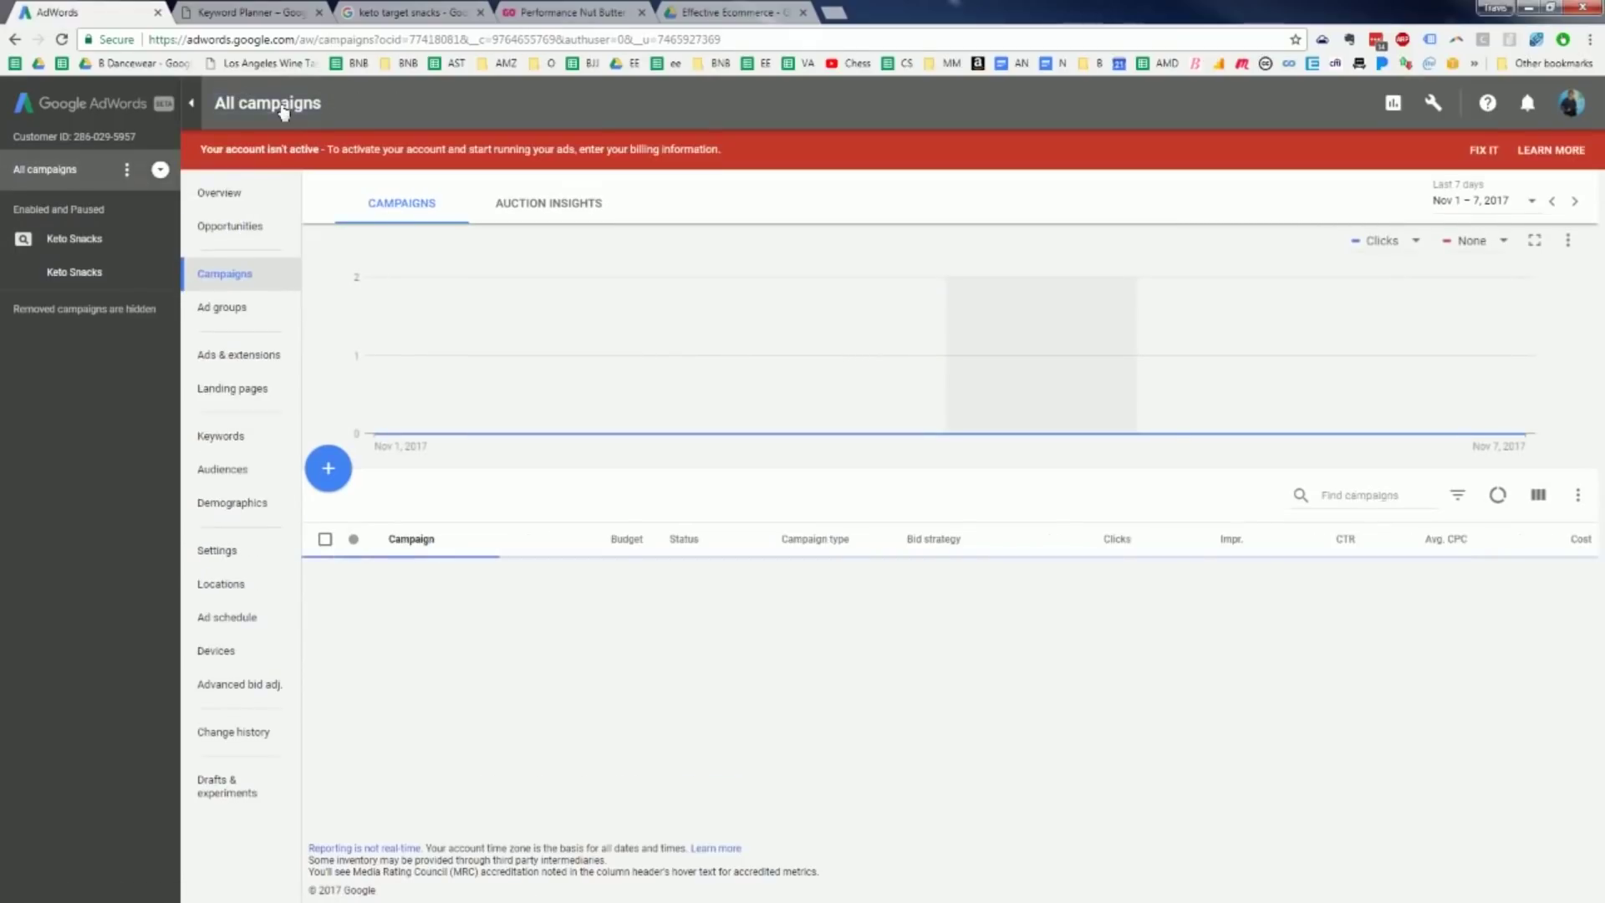
Create a new Search Network campaign with the Website traffic goal and "performancenutbutter.com" as the business website, and continue to its settings.
left_click(333, 479)
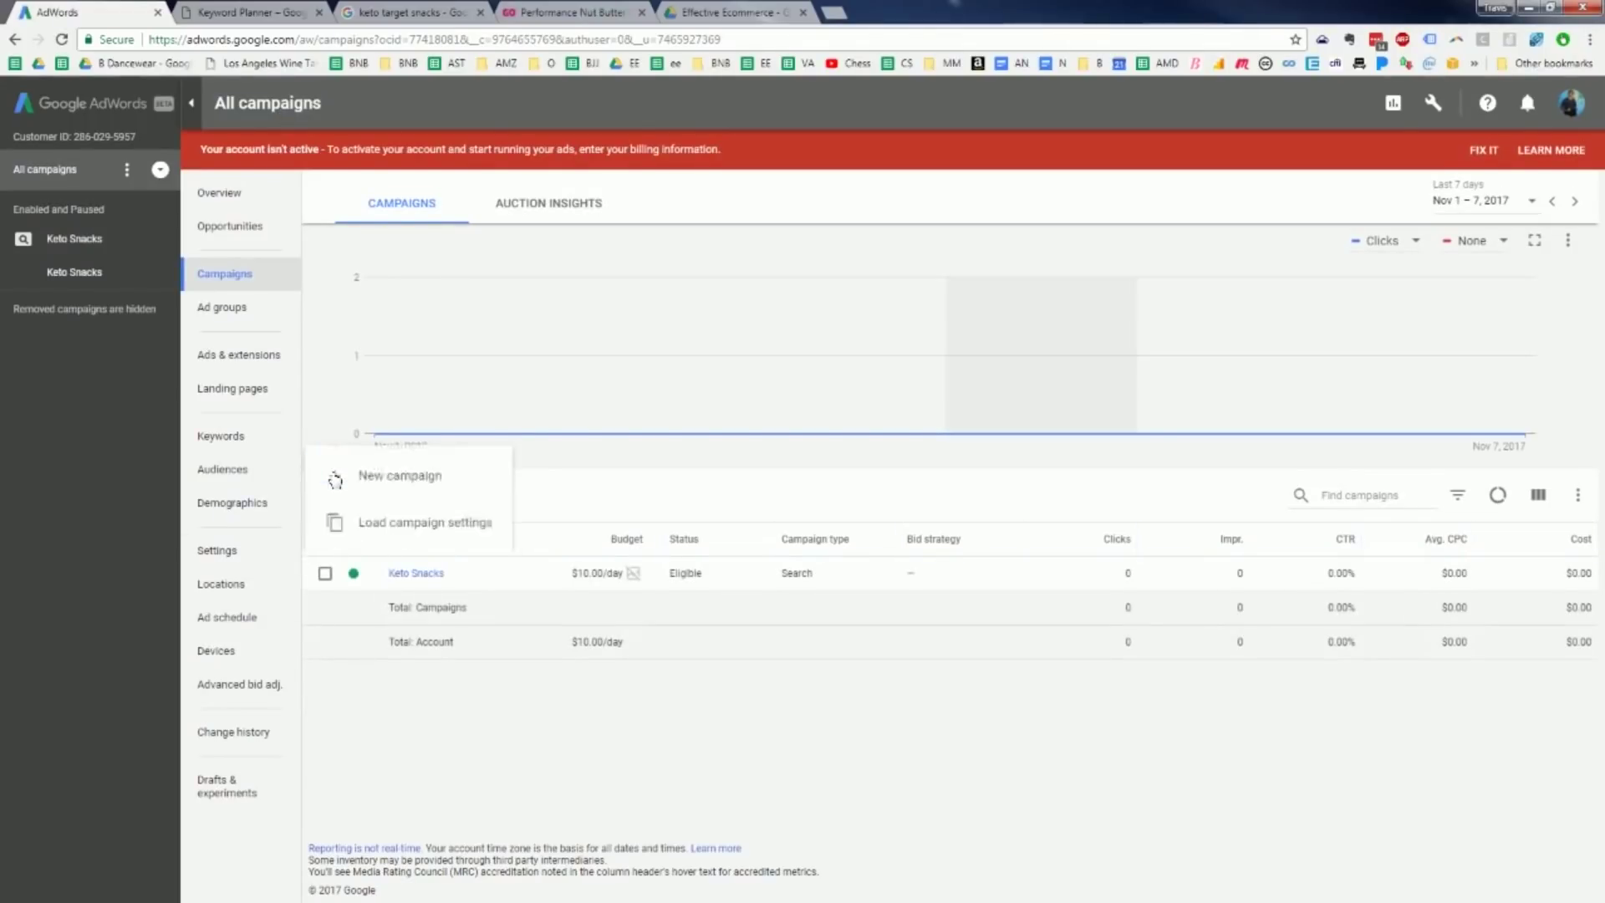
left_click(360, 523)
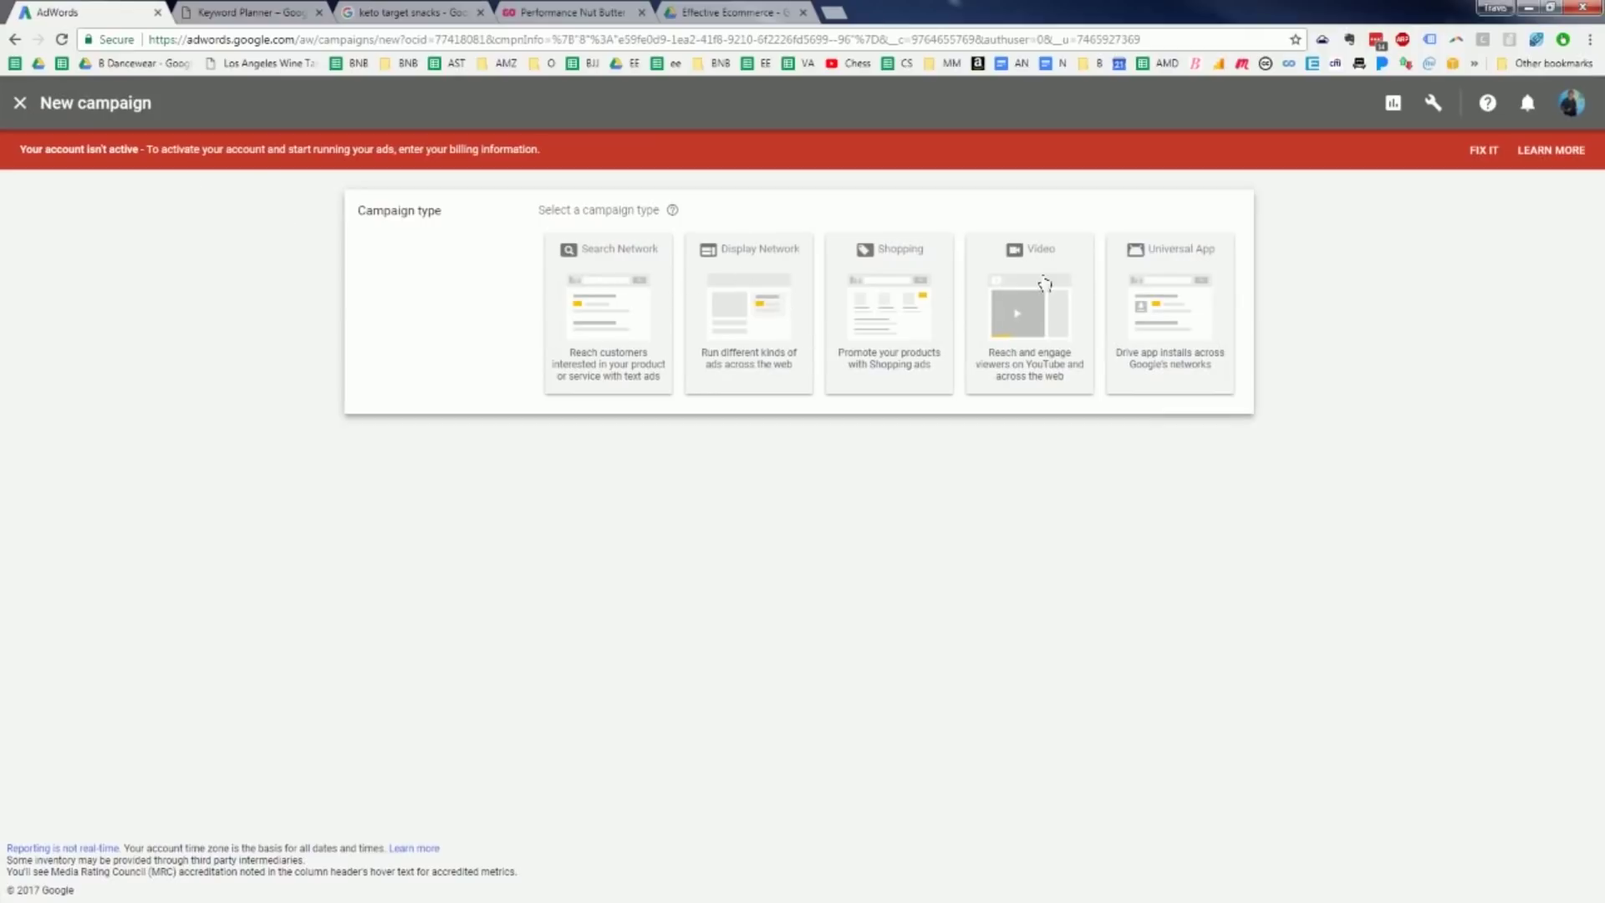
left_click(640, 298)
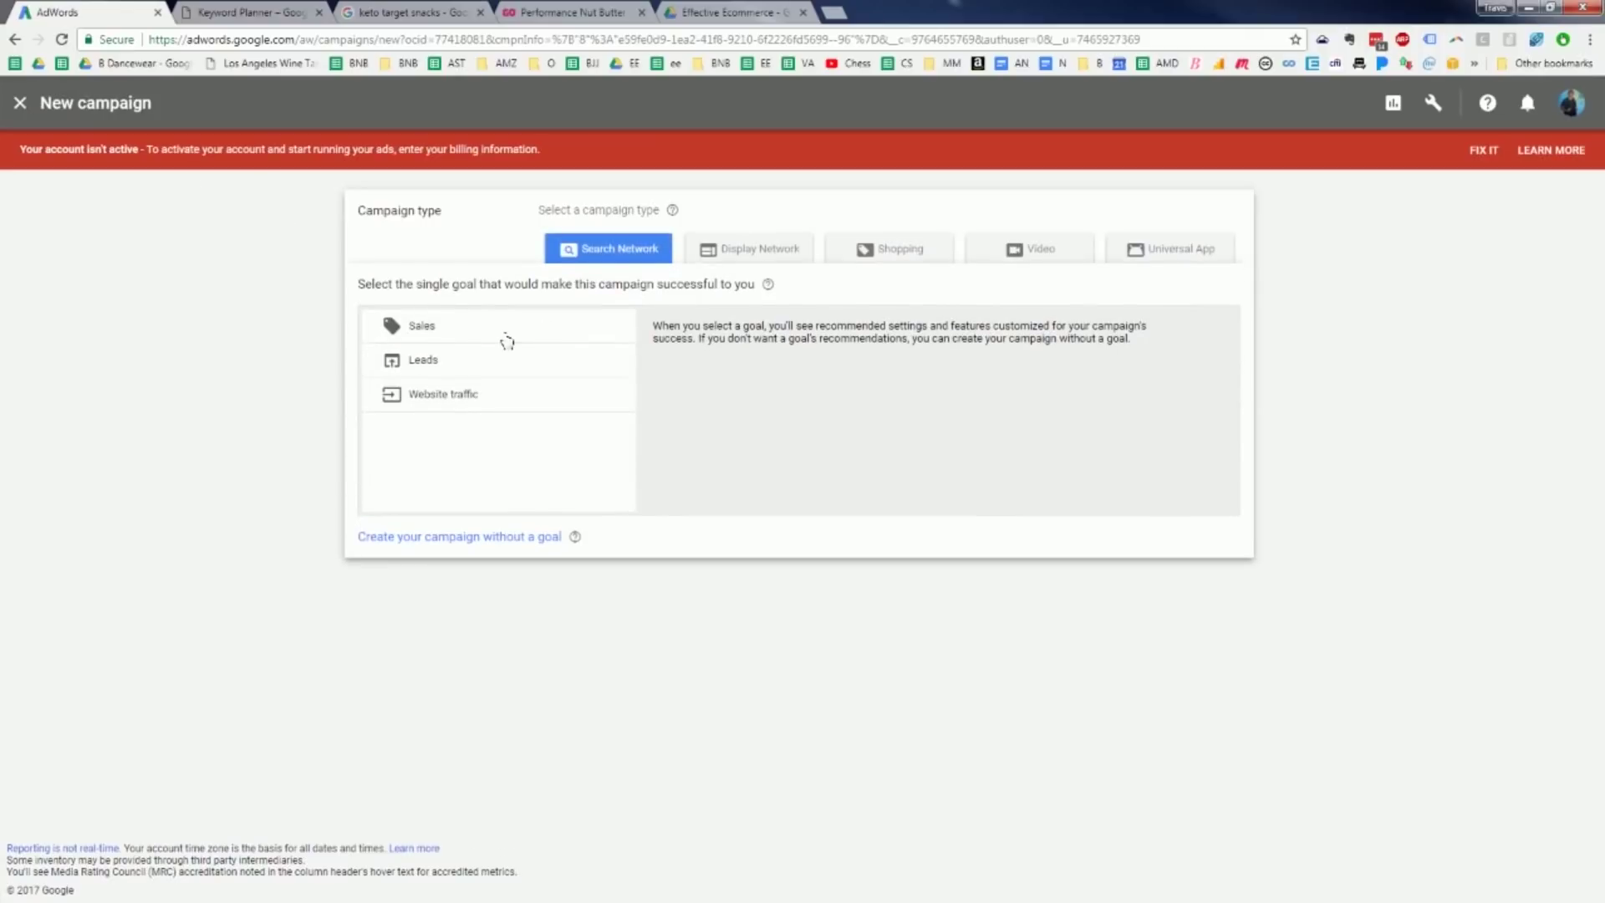
left_click(455, 406)
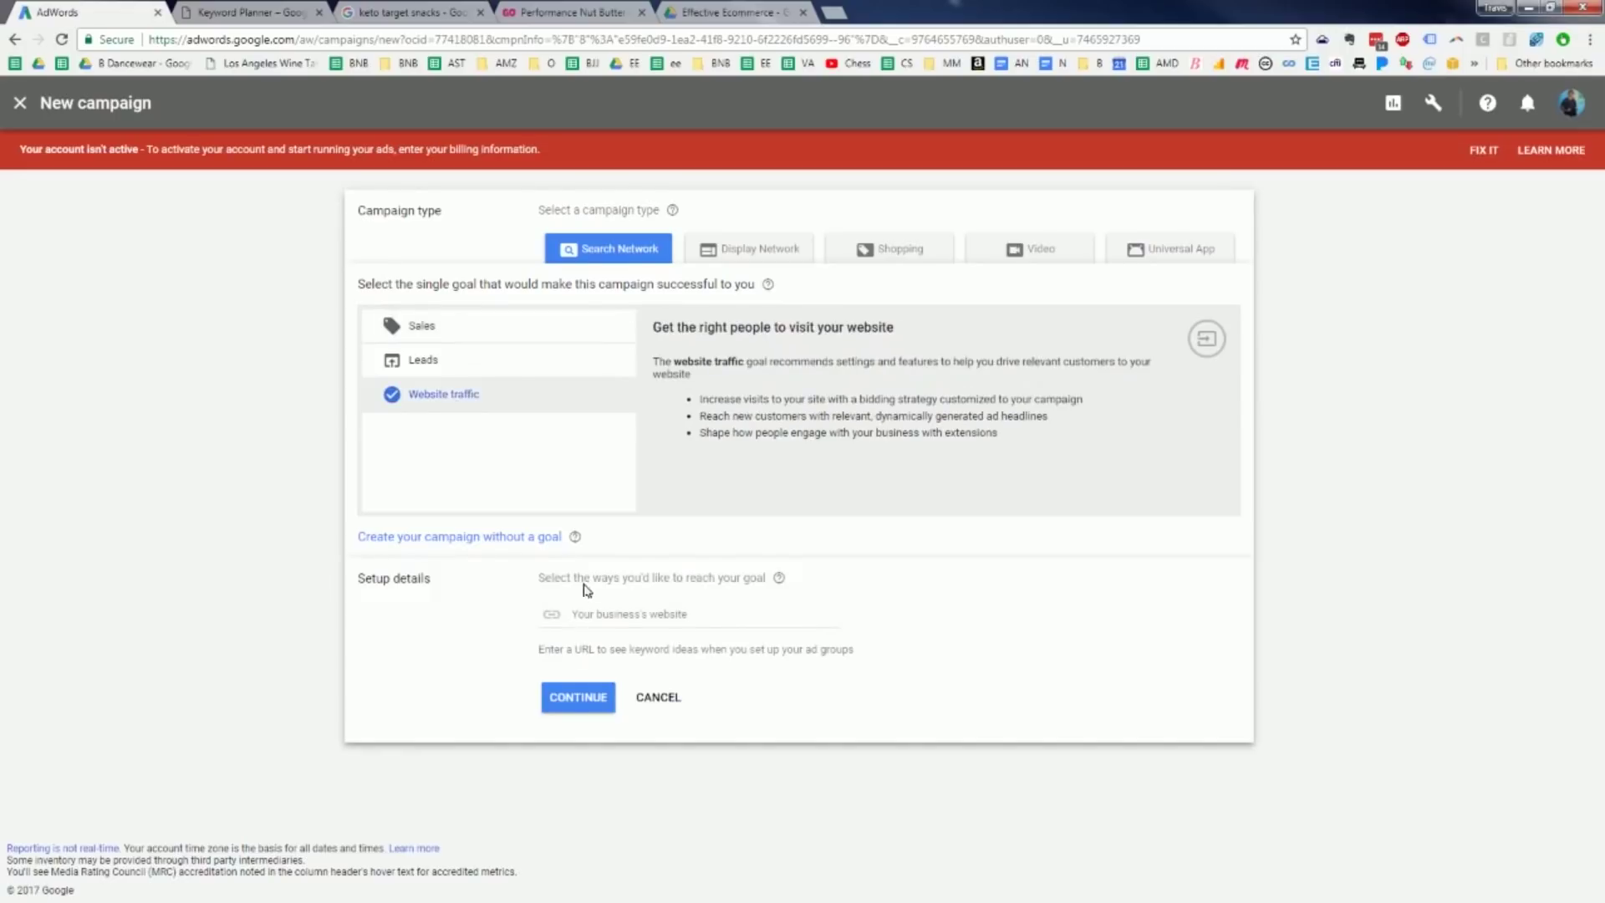
left_click(597, 610)
type("performancenutbutter.com")
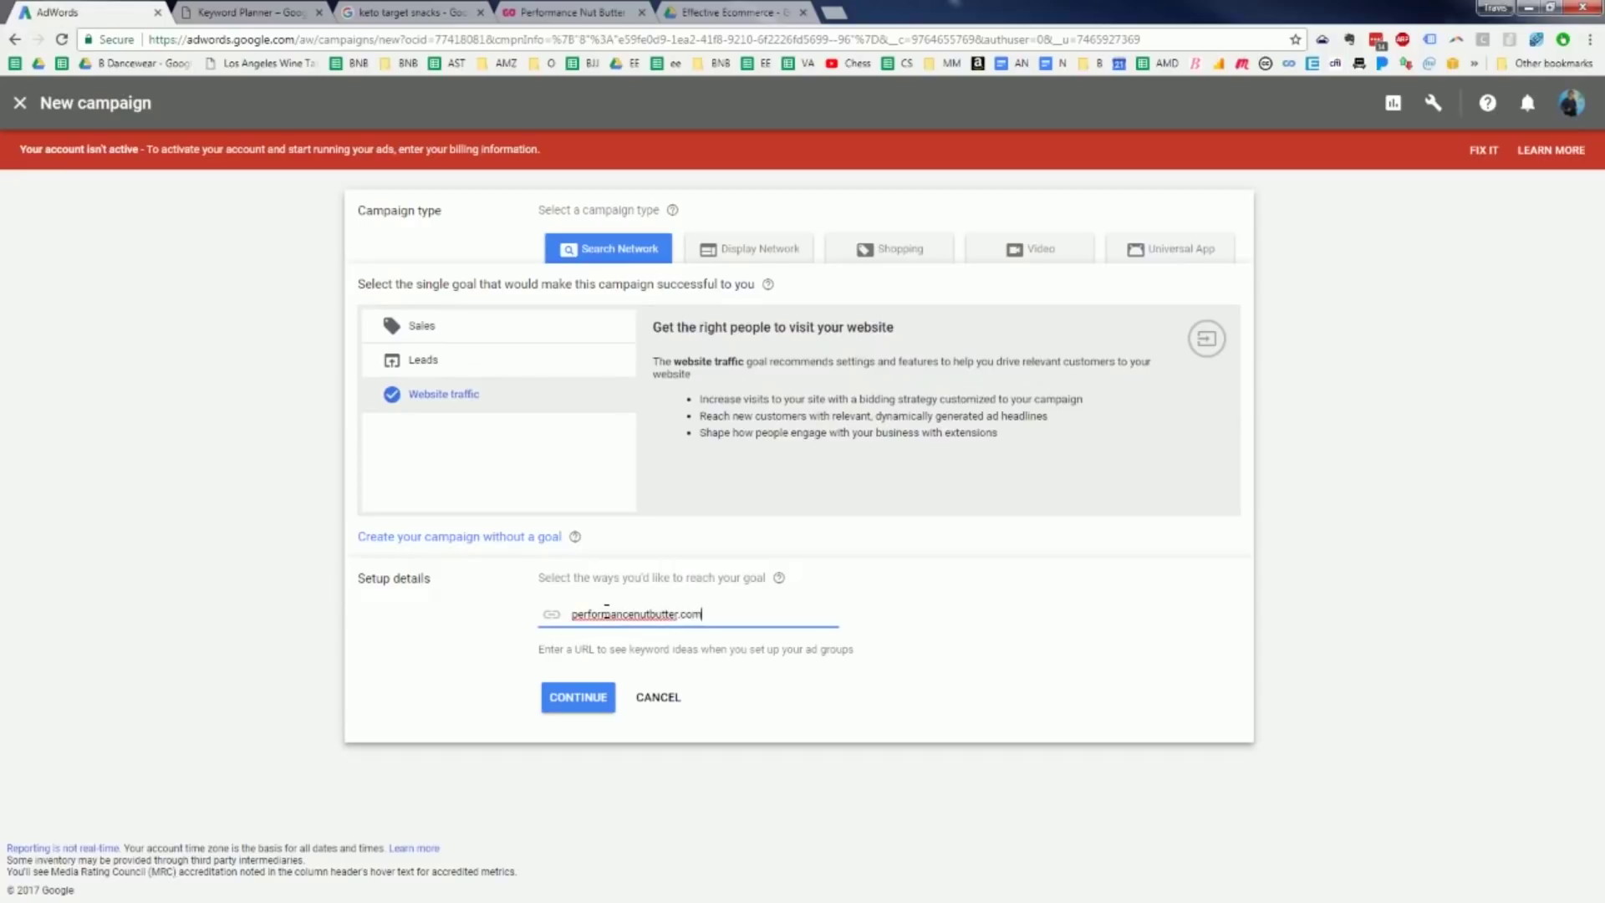
left_click(603, 696)
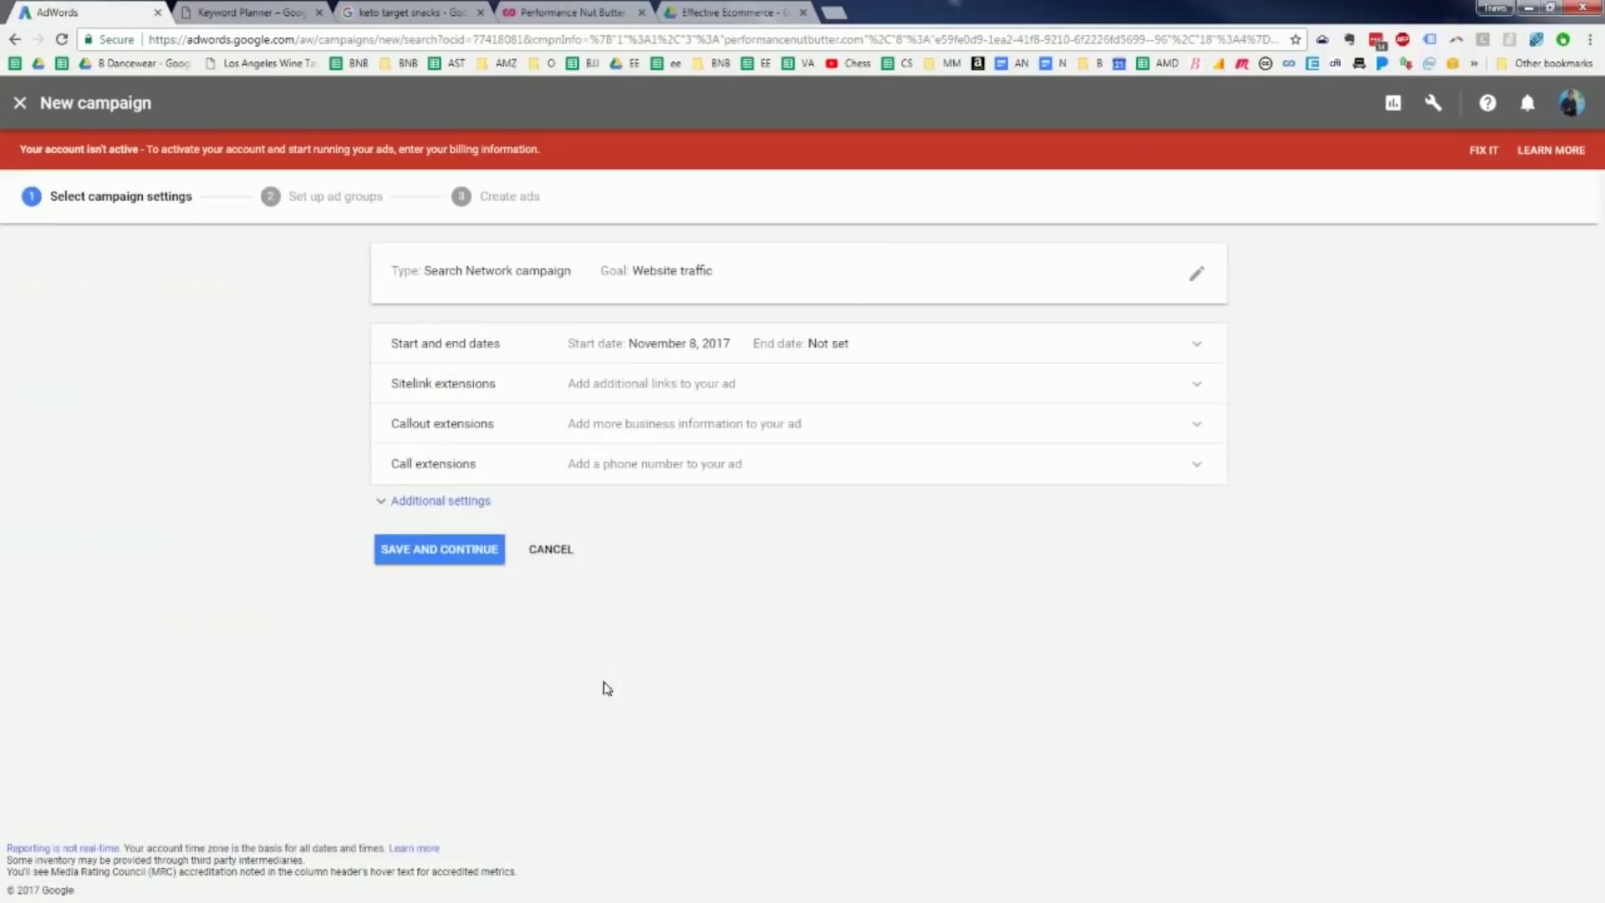
Name the campaign "Macadamia Butter" and exclude Google search partners from its networks.
left_click(697, 363)
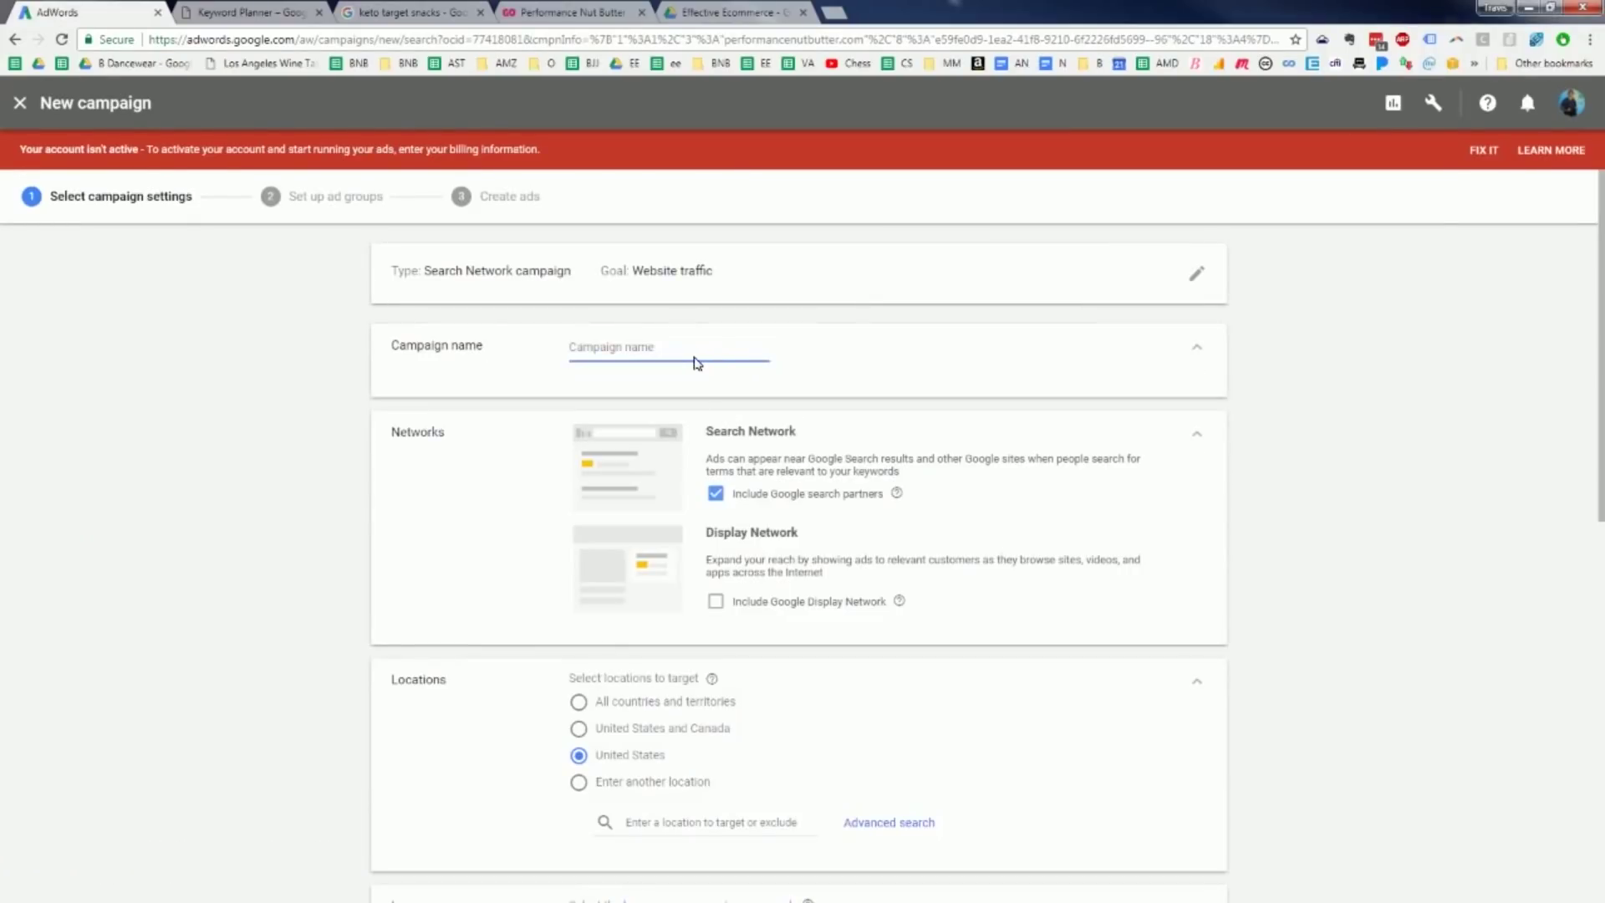
key("ctrl+v")
left_click(575, 346)
key("BackSpace")
type("M")
left_click(638, 346)
key("BackSpace")
type("B")
left_click(717, 494)
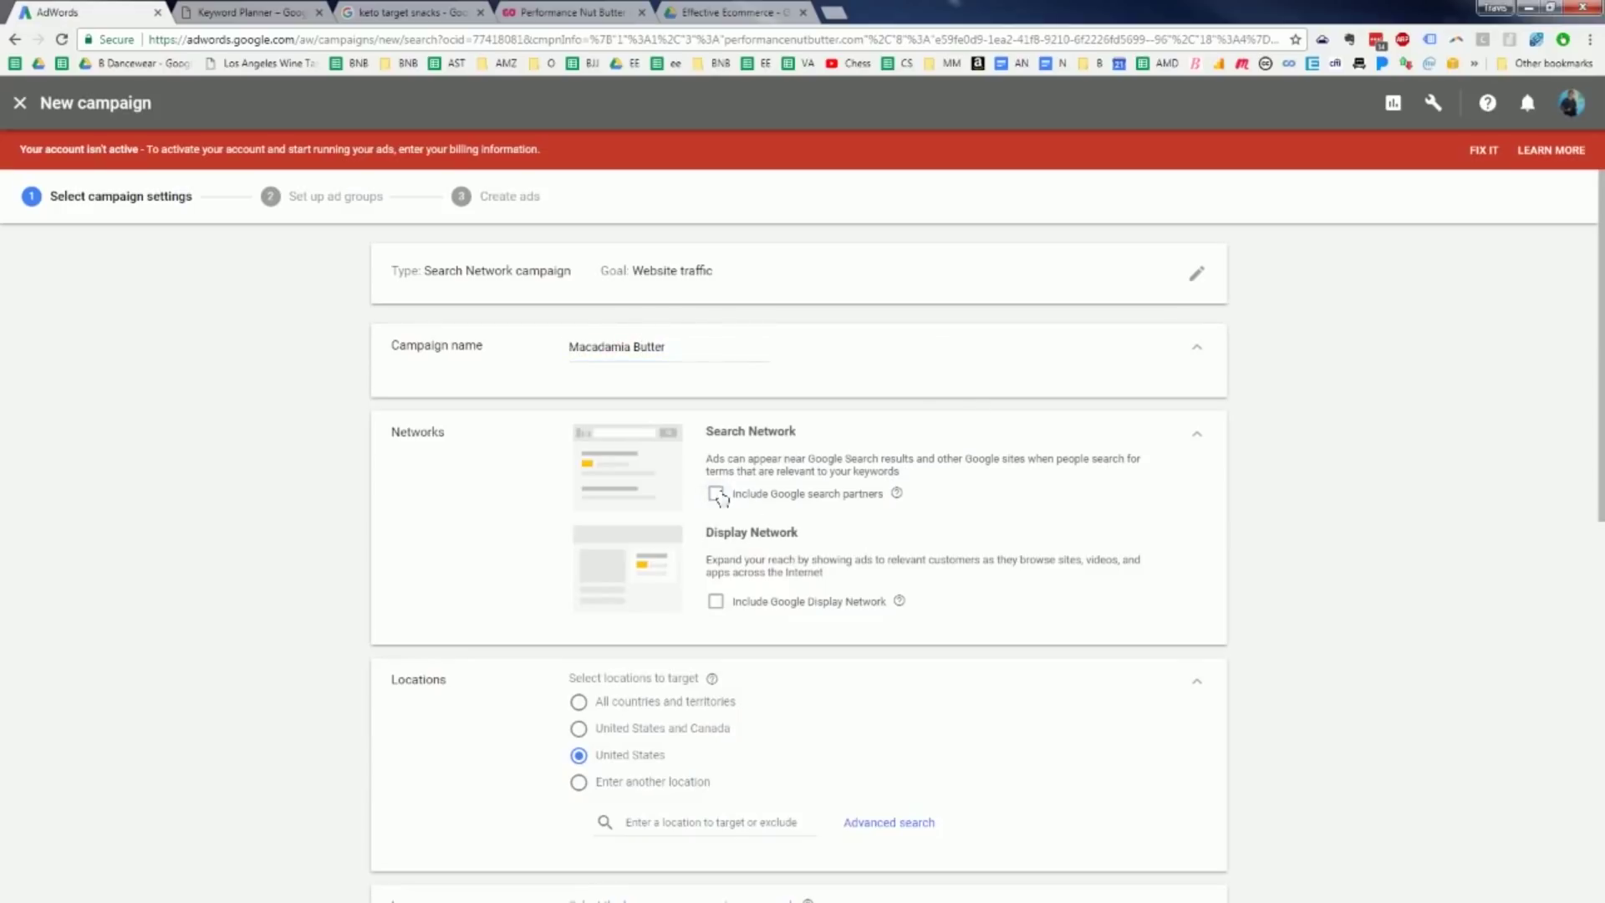
Set the campaign's daily budget to $10.
scroll(800, 478, "down", 4)
scroll(596, 441, "down", 3)
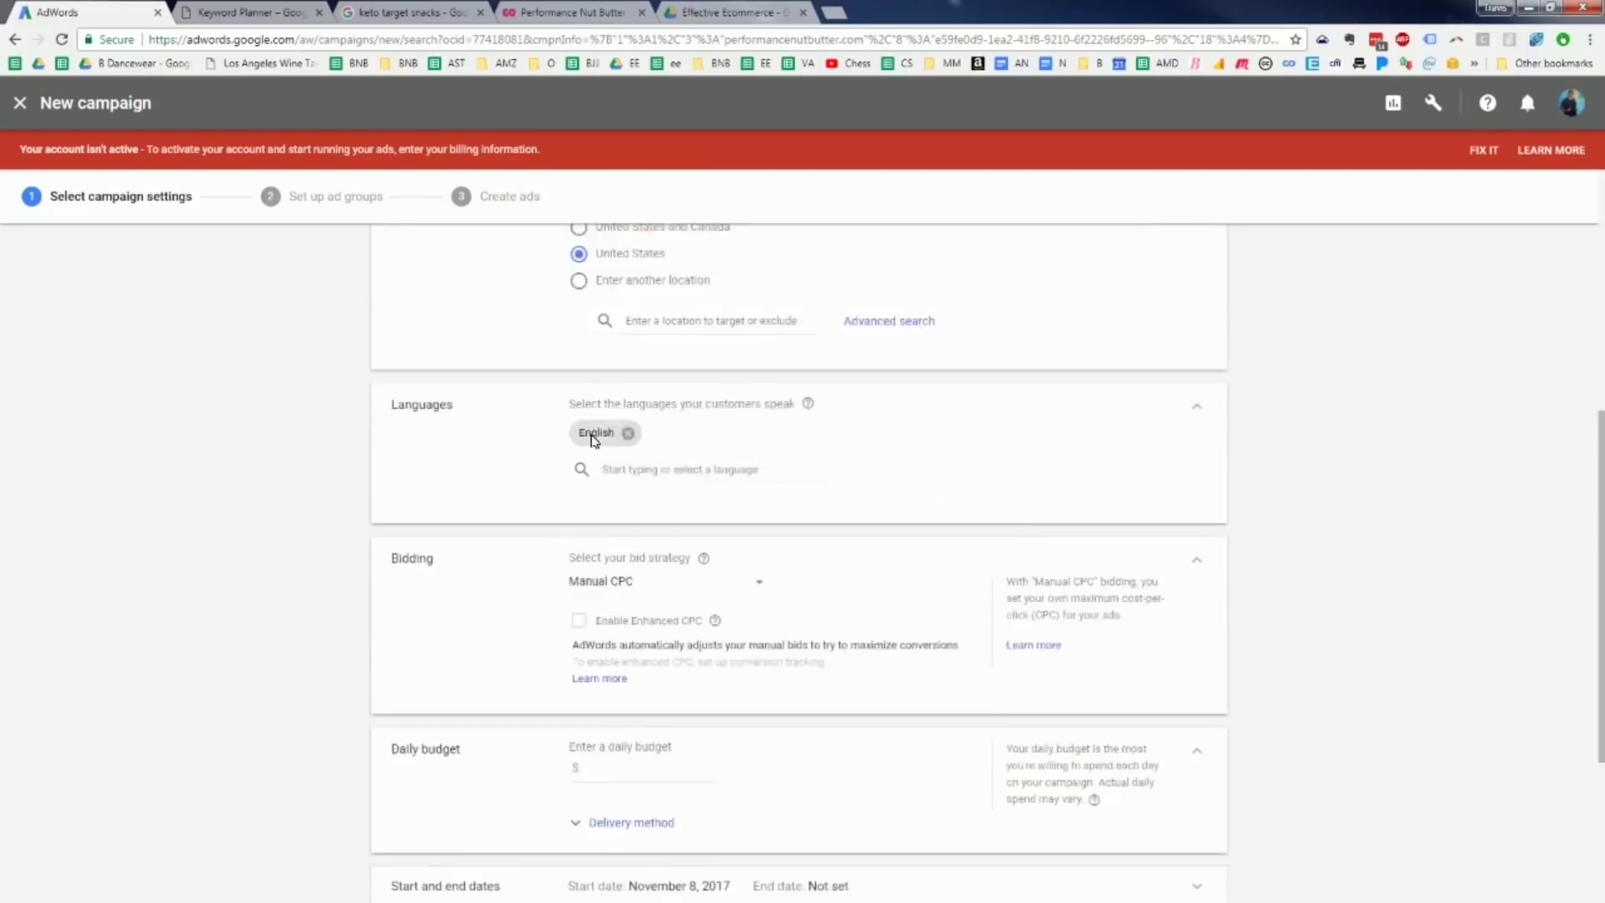
scroll(616, 407, "down", 3)
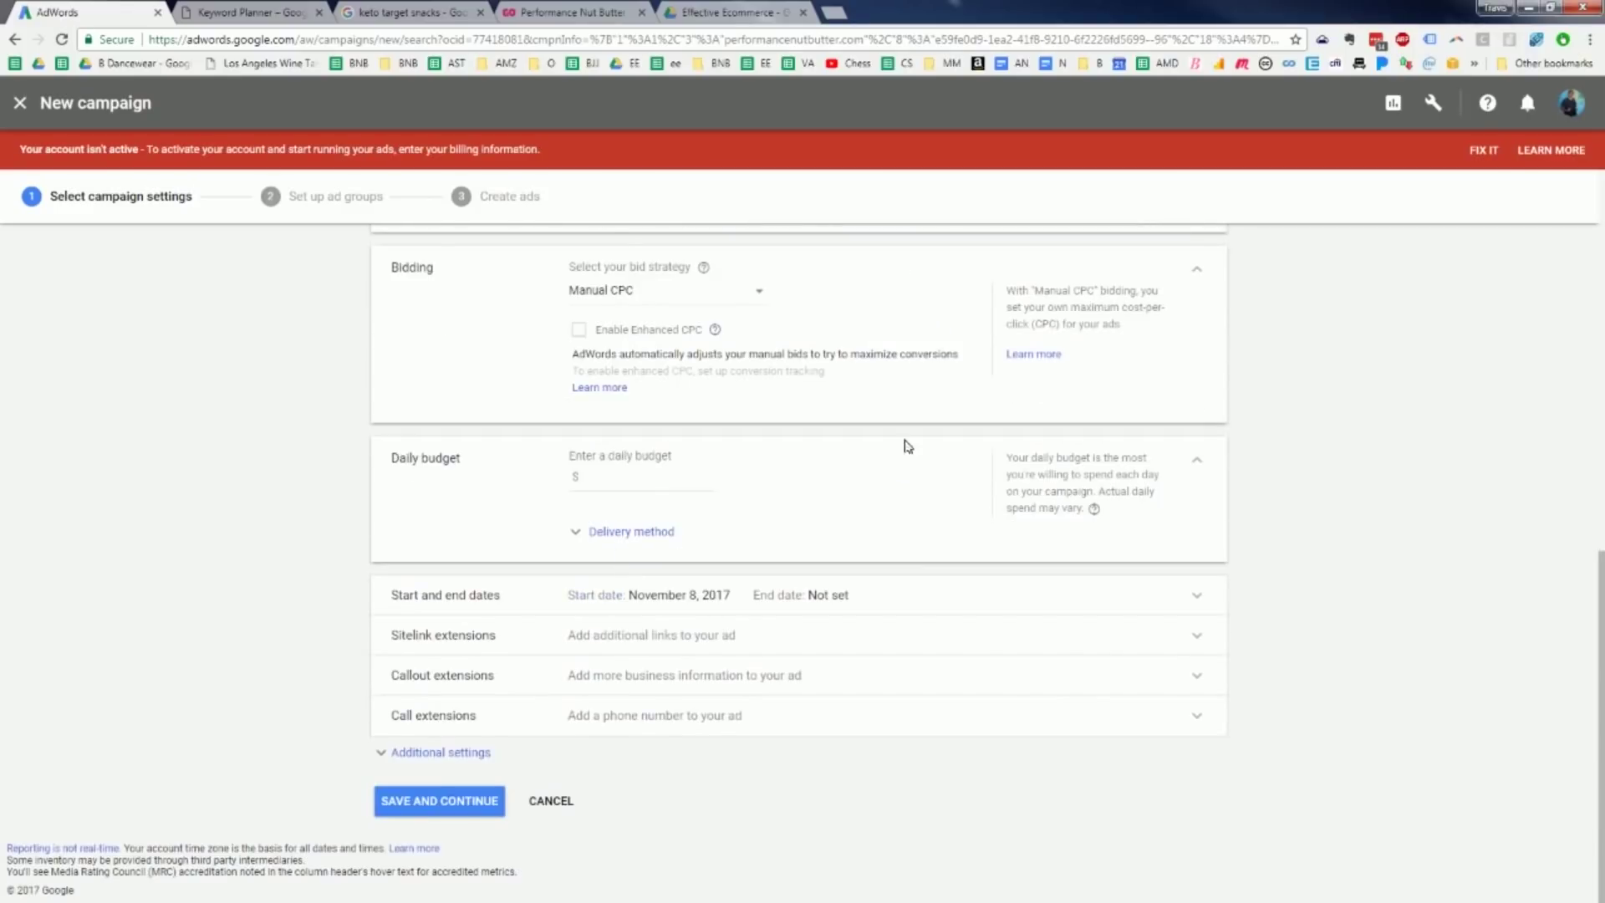
left_click(669, 481)
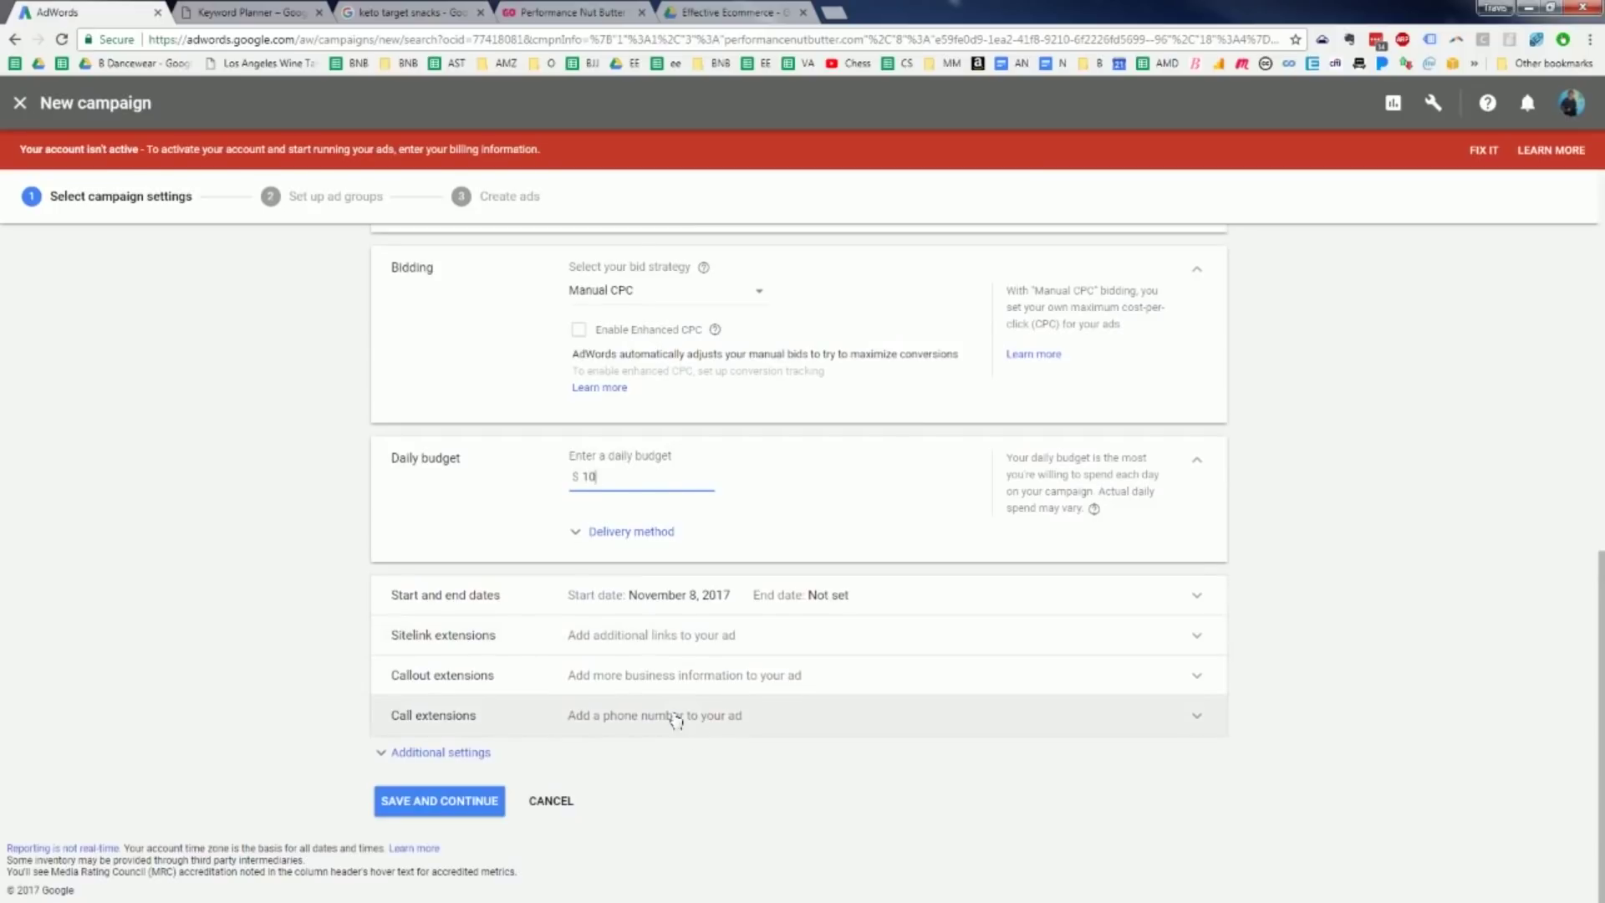
Expand the additional settings and set the location targeting to "People in your targeted locations".
left_click(439, 752)
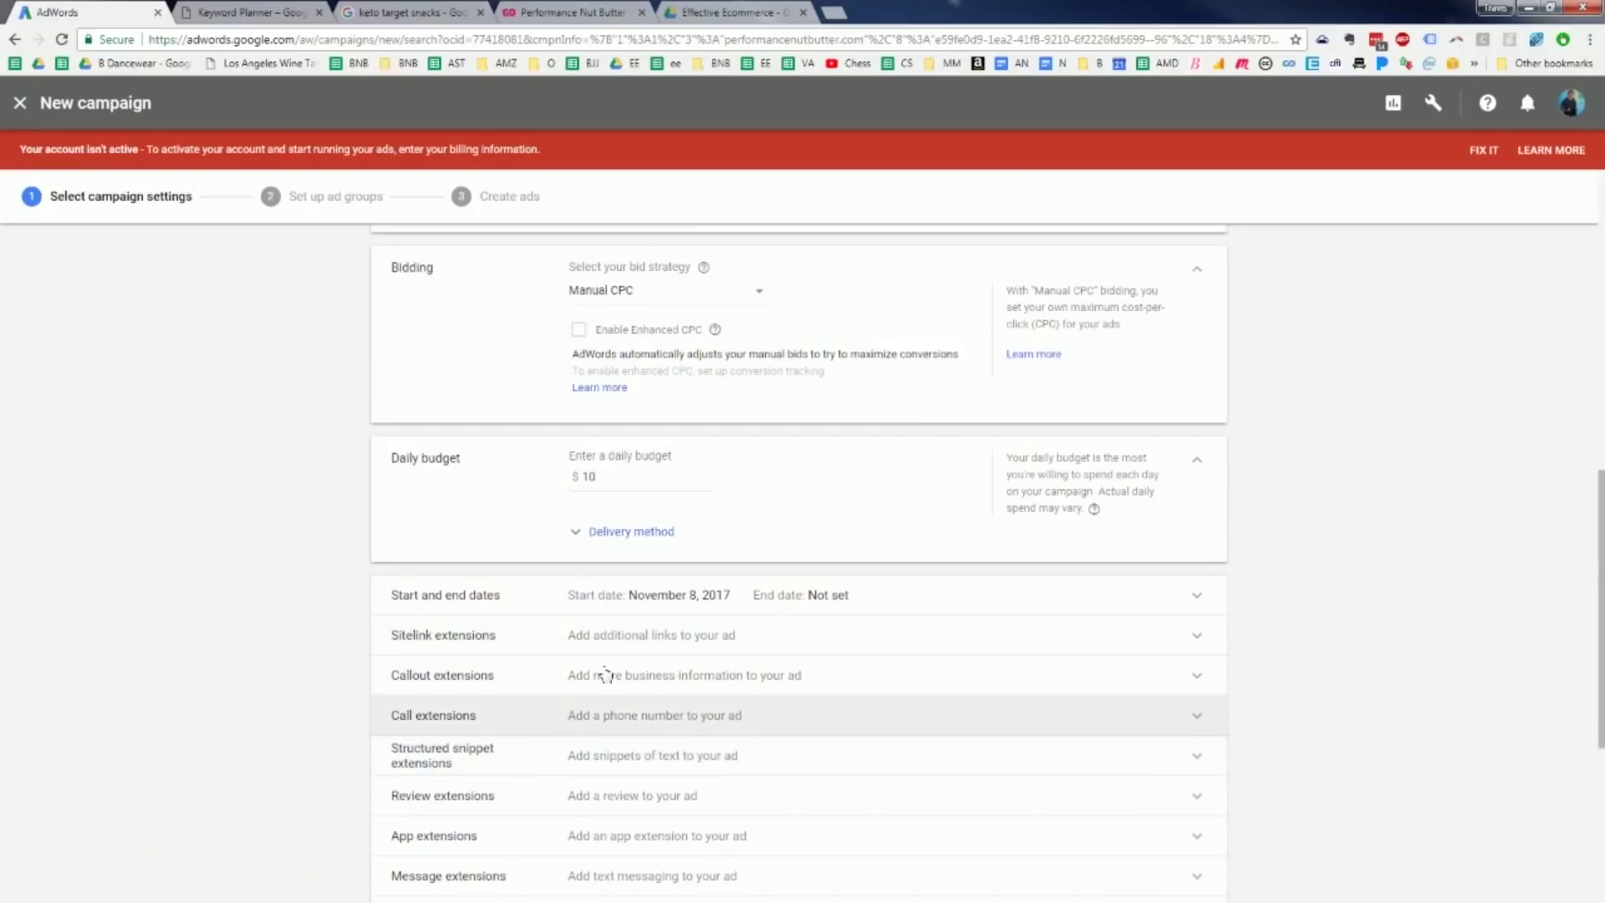
scroll(546, 585, "down", 3)
scroll(546, 586, "down", 2)
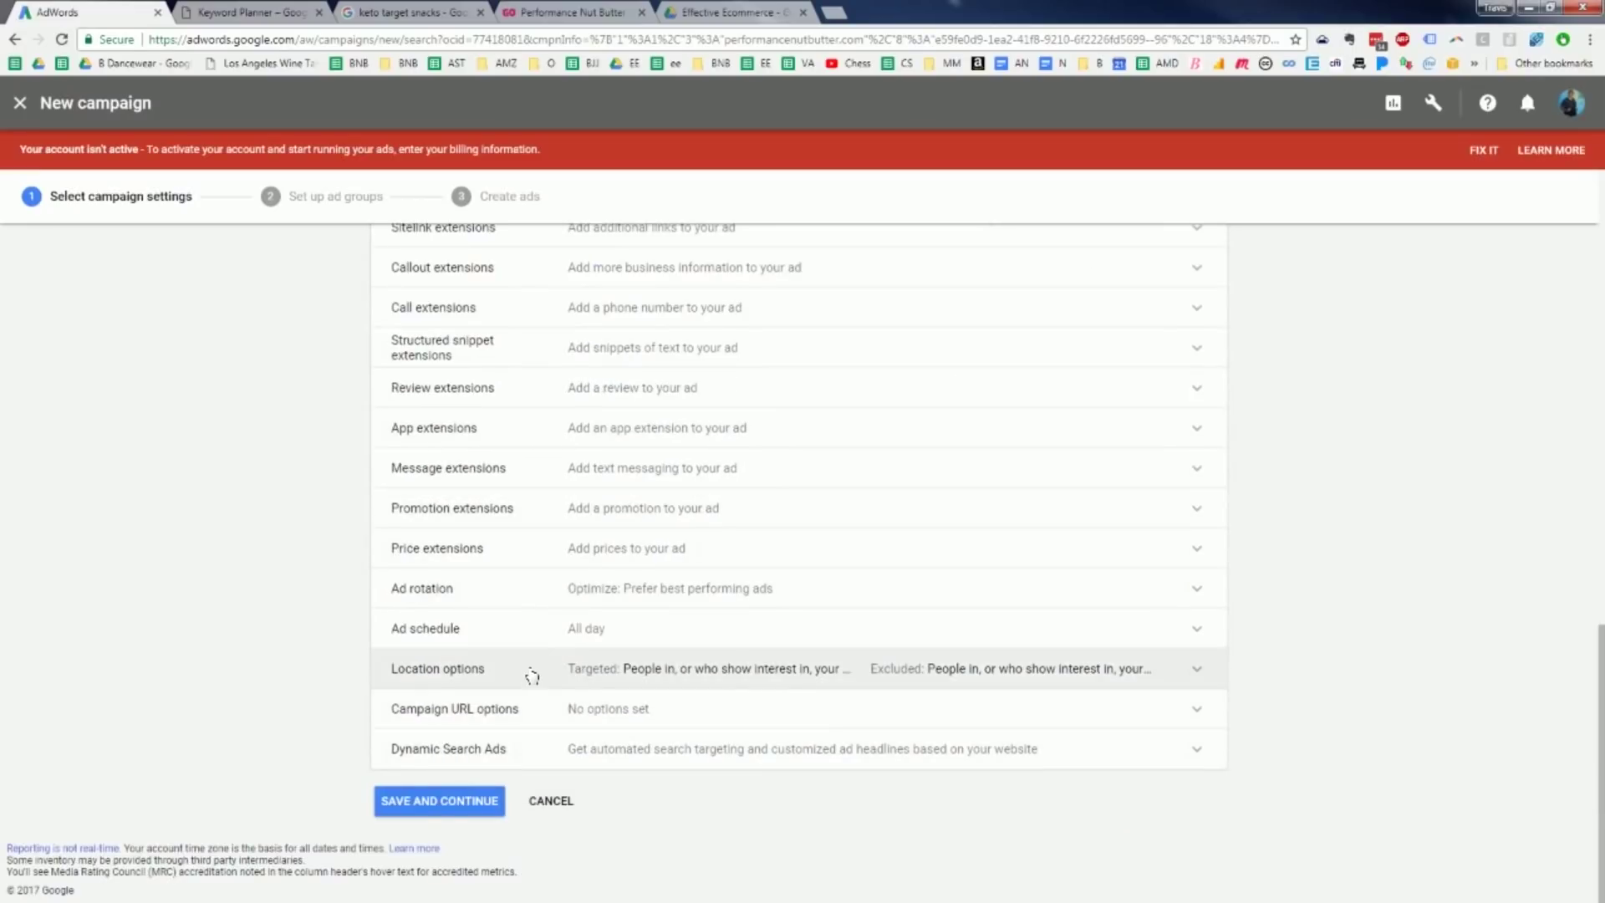
left_click(740, 668)
scroll(414, 673, "down", 2)
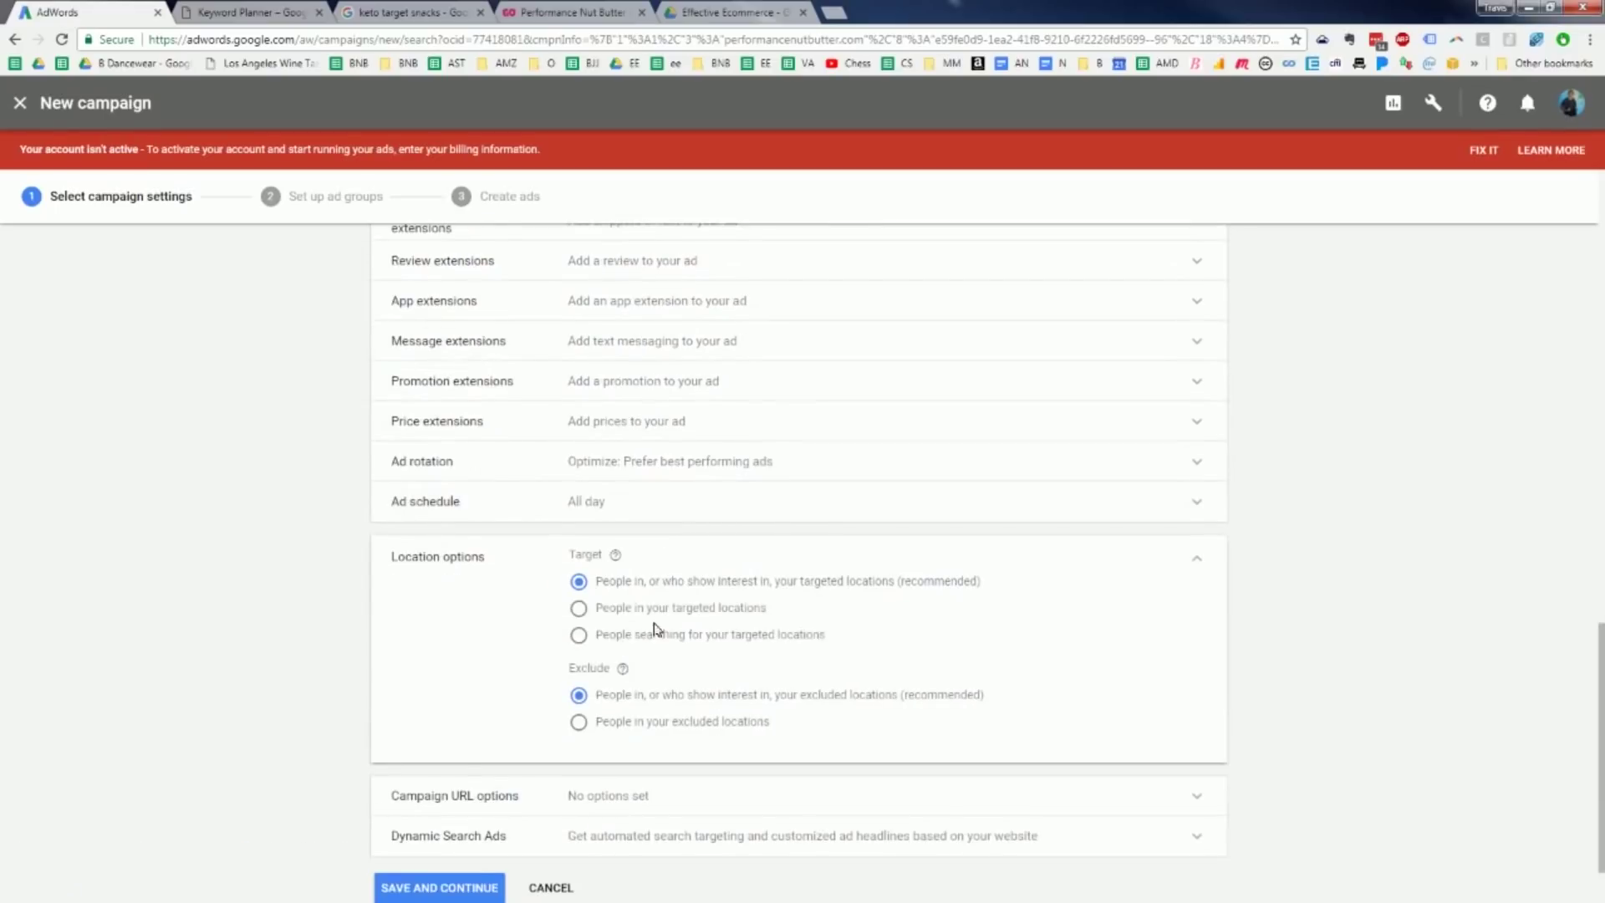
left_click(603, 614)
Examine the price extensions section and its form for a new price extension, then collapse the section.
left_click(661, 420)
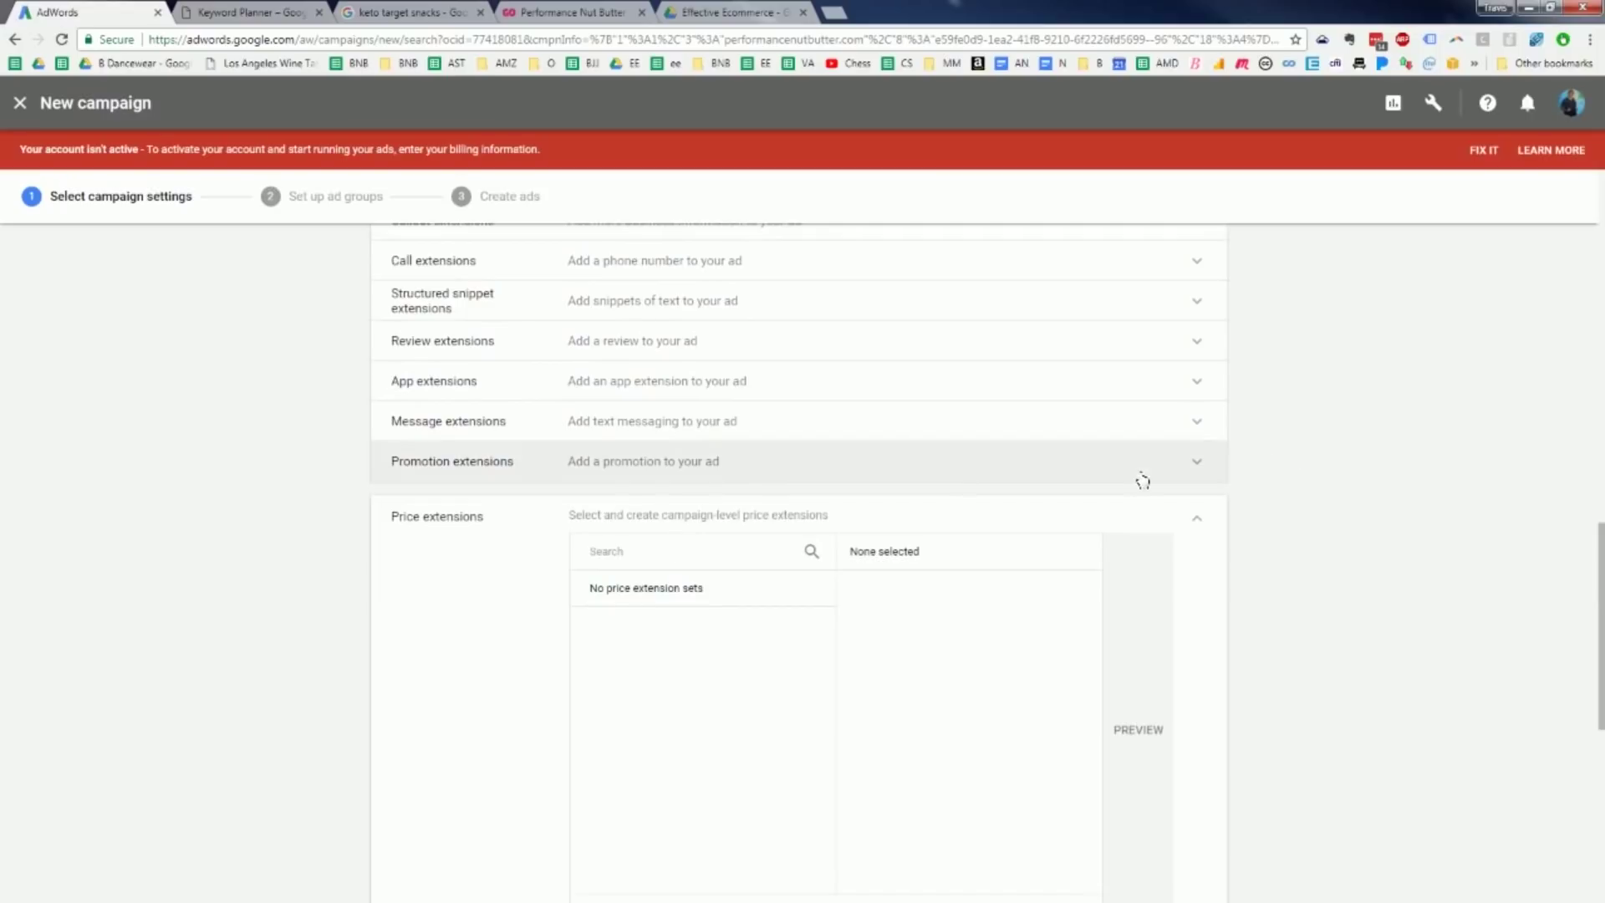
scroll(1169, 529, "down", 3)
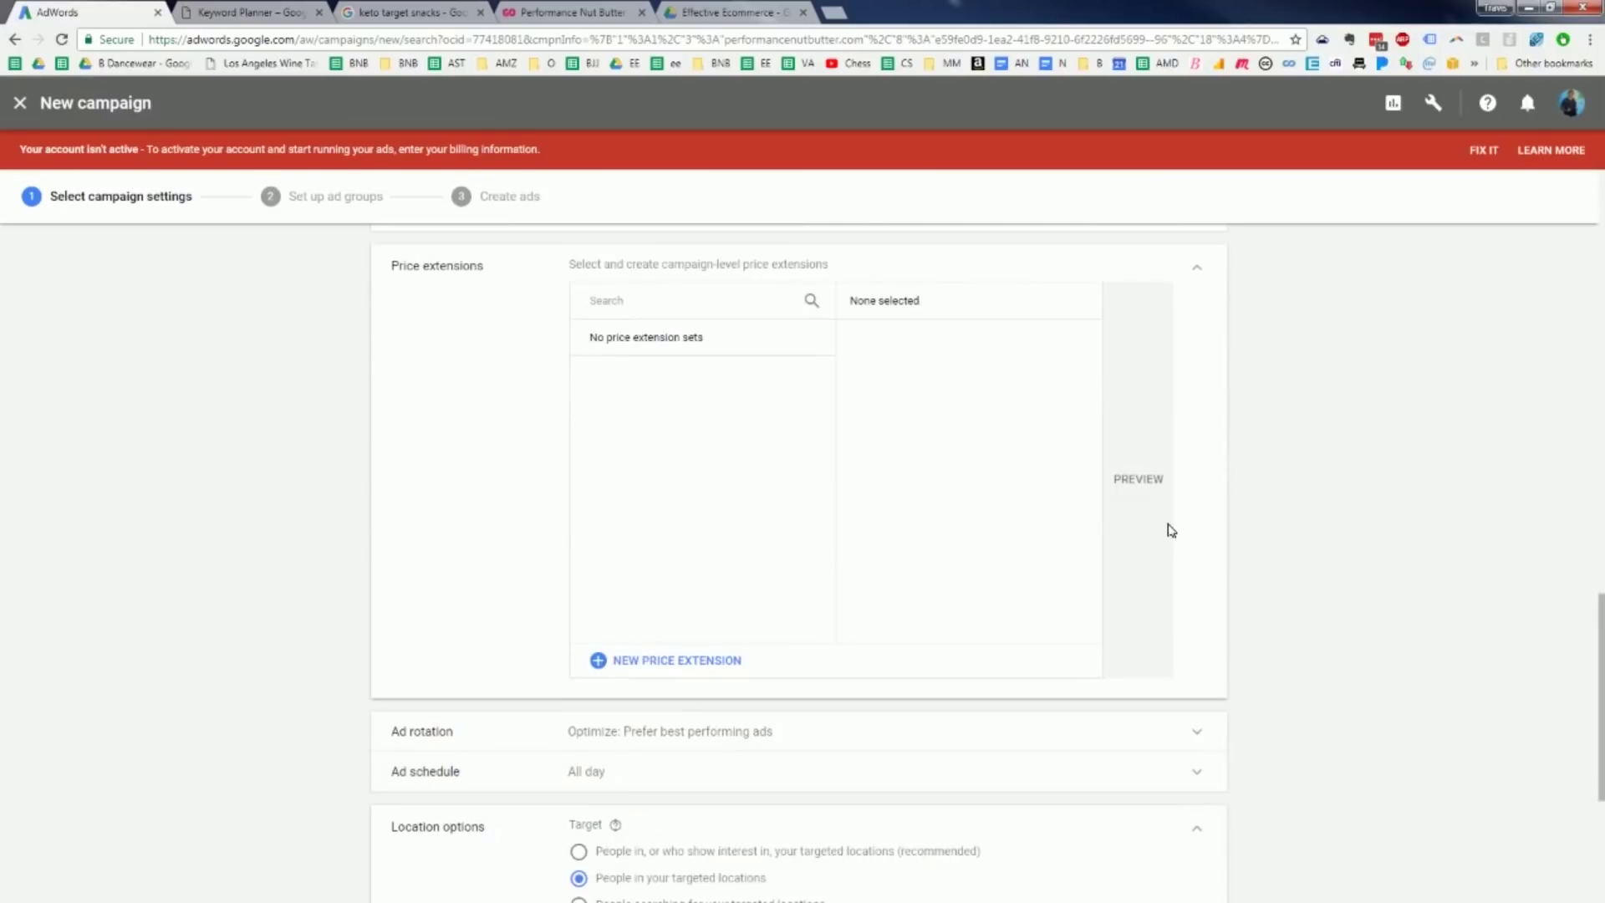
scroll(1168, 528, "up", 2)
scroll(538, 713, "down", 1)
left_click(715, 734)
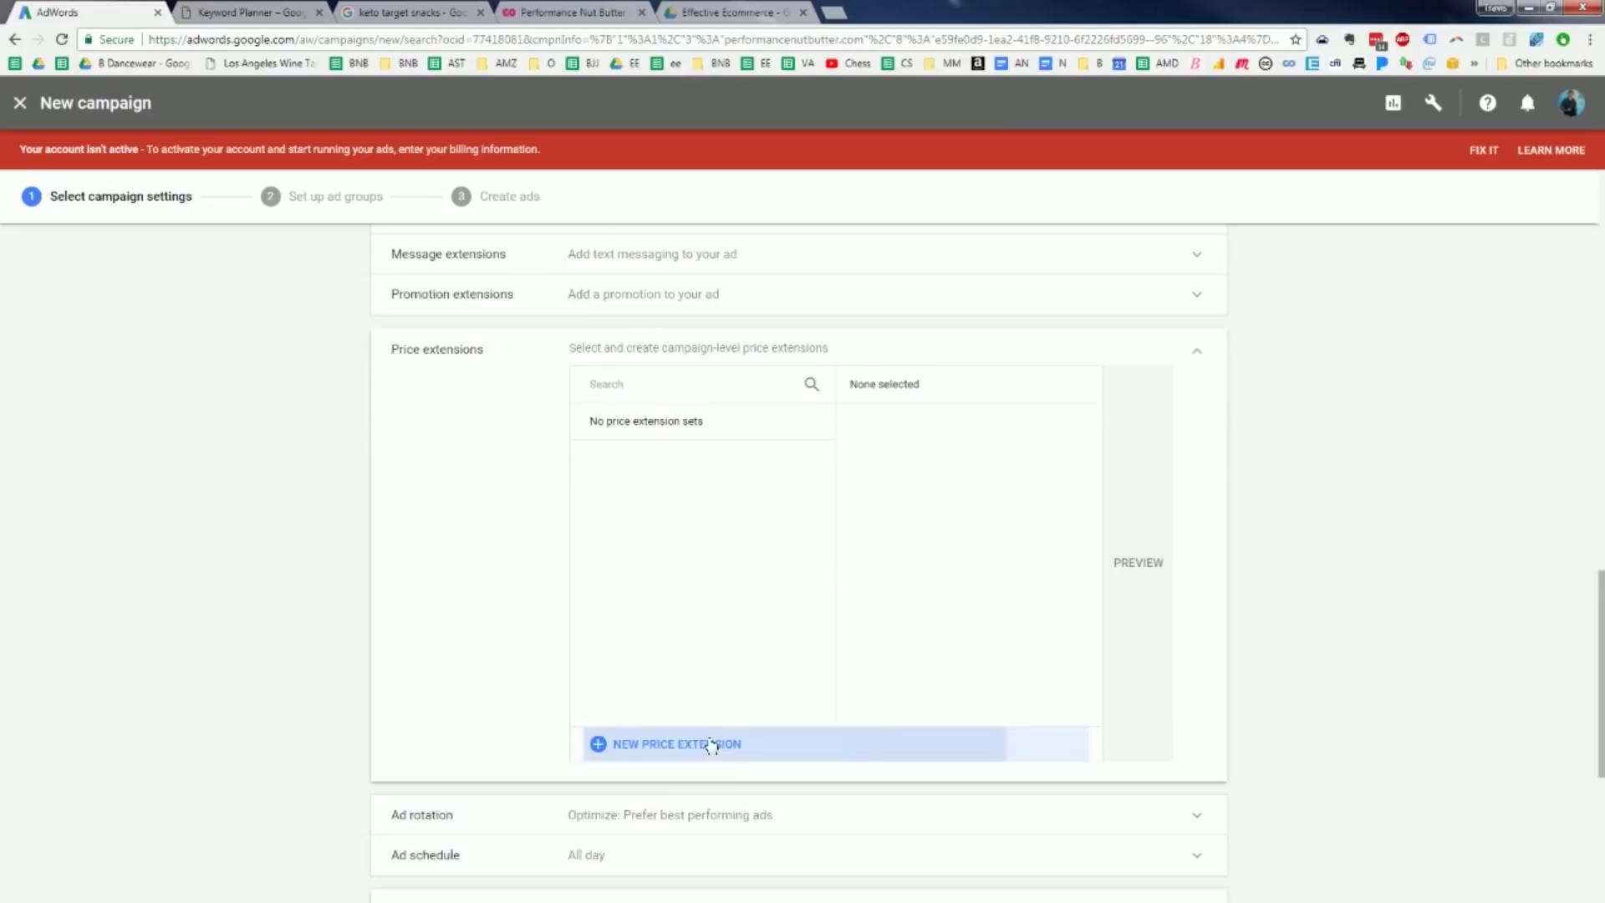
left_click(693, 428)
scroll(992, 510, "down", 4)
scroll(987, 513, "up", 8)
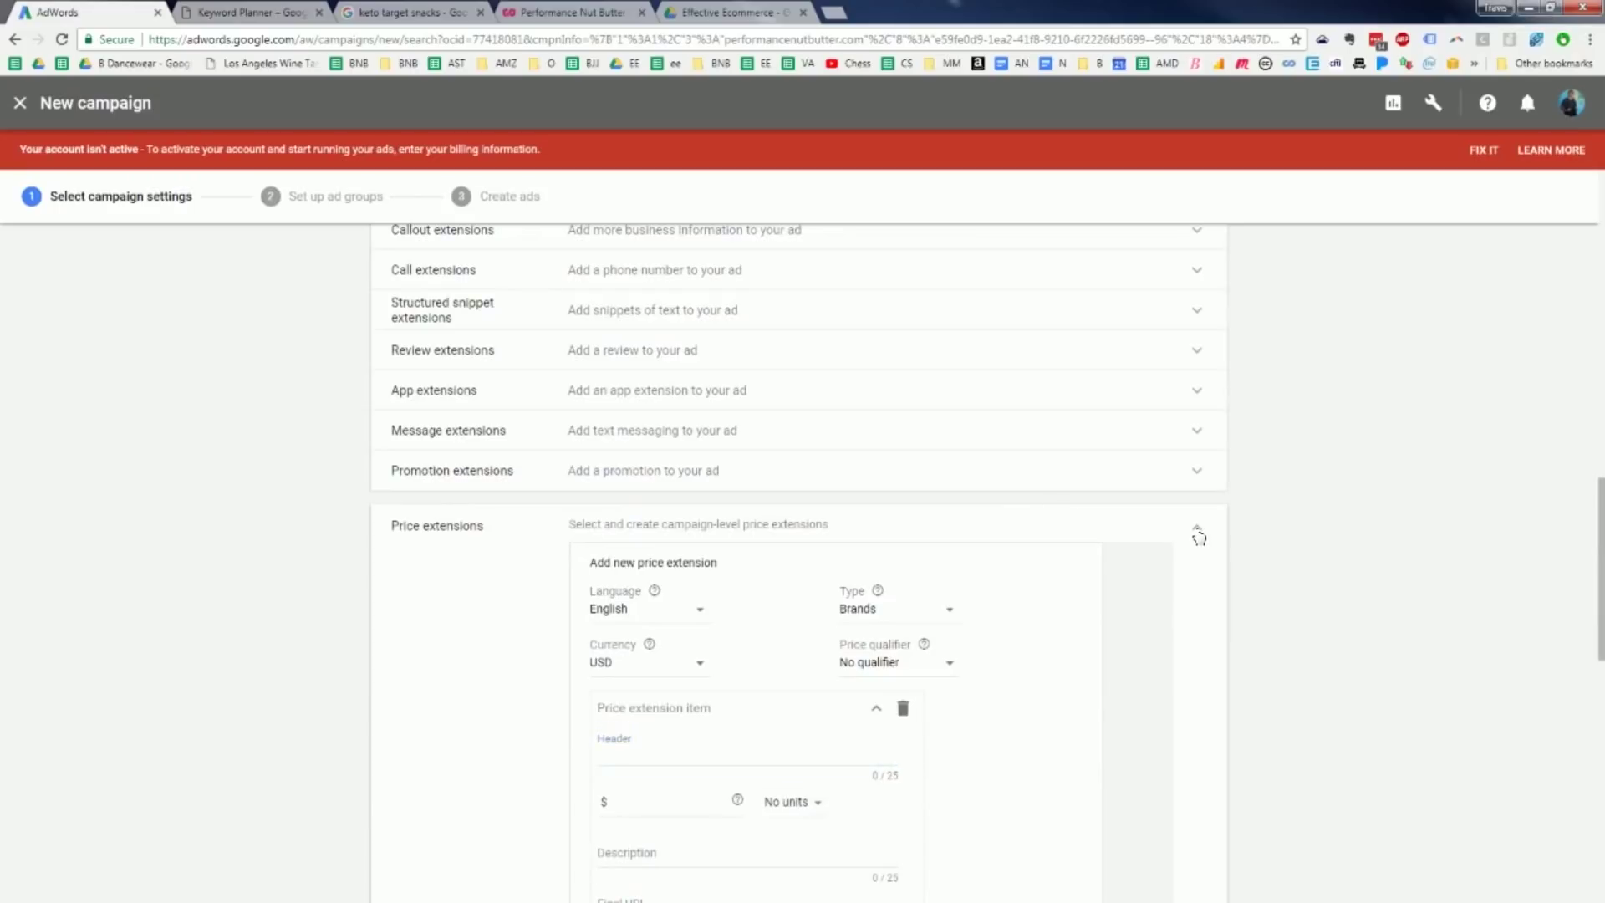
left_click(1198, 528)
Examine the review extensions section and the other extension types available for the campaign.
scroll(501, 426, "up", 1)
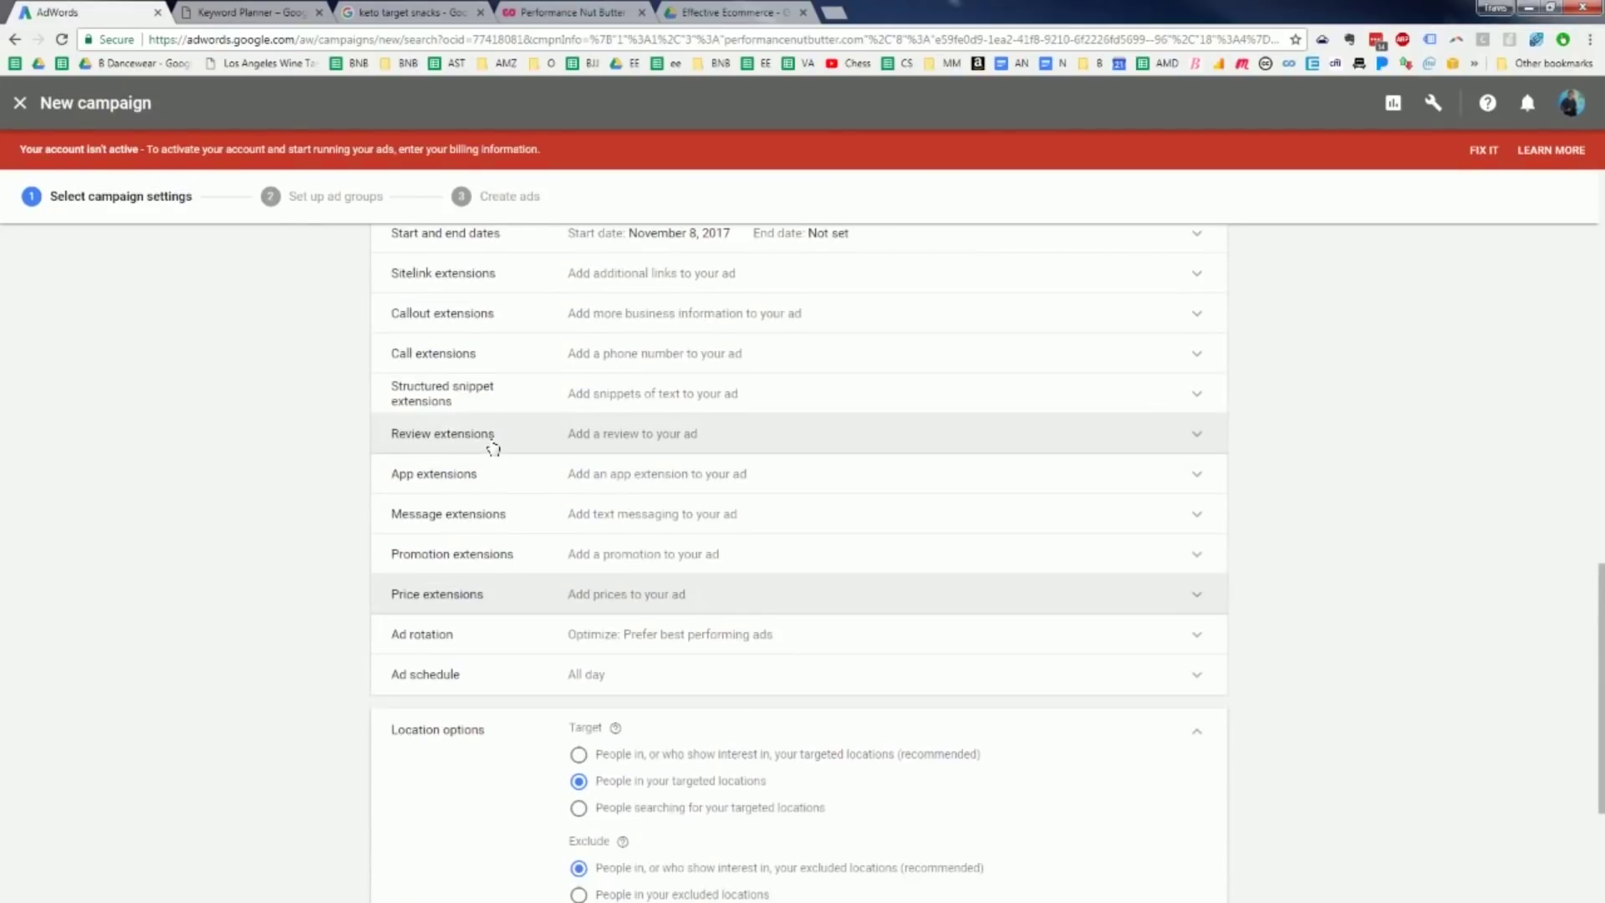
scroll(492, 443, "up", 1)
left_click(496, 530)
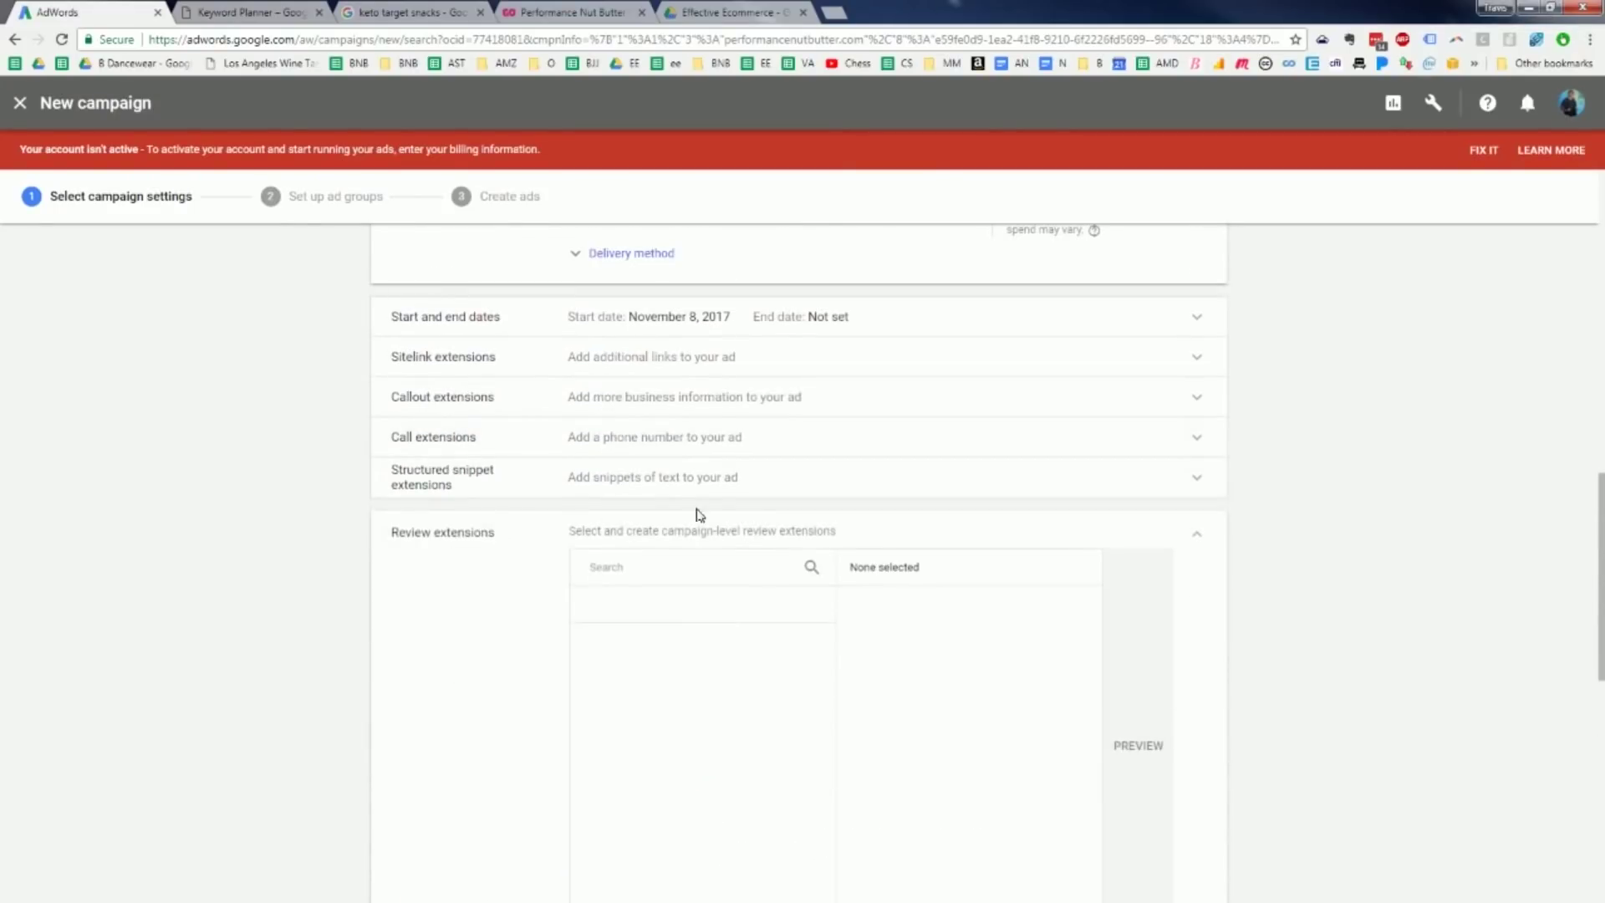
scroll(706, 606, "down", 4)
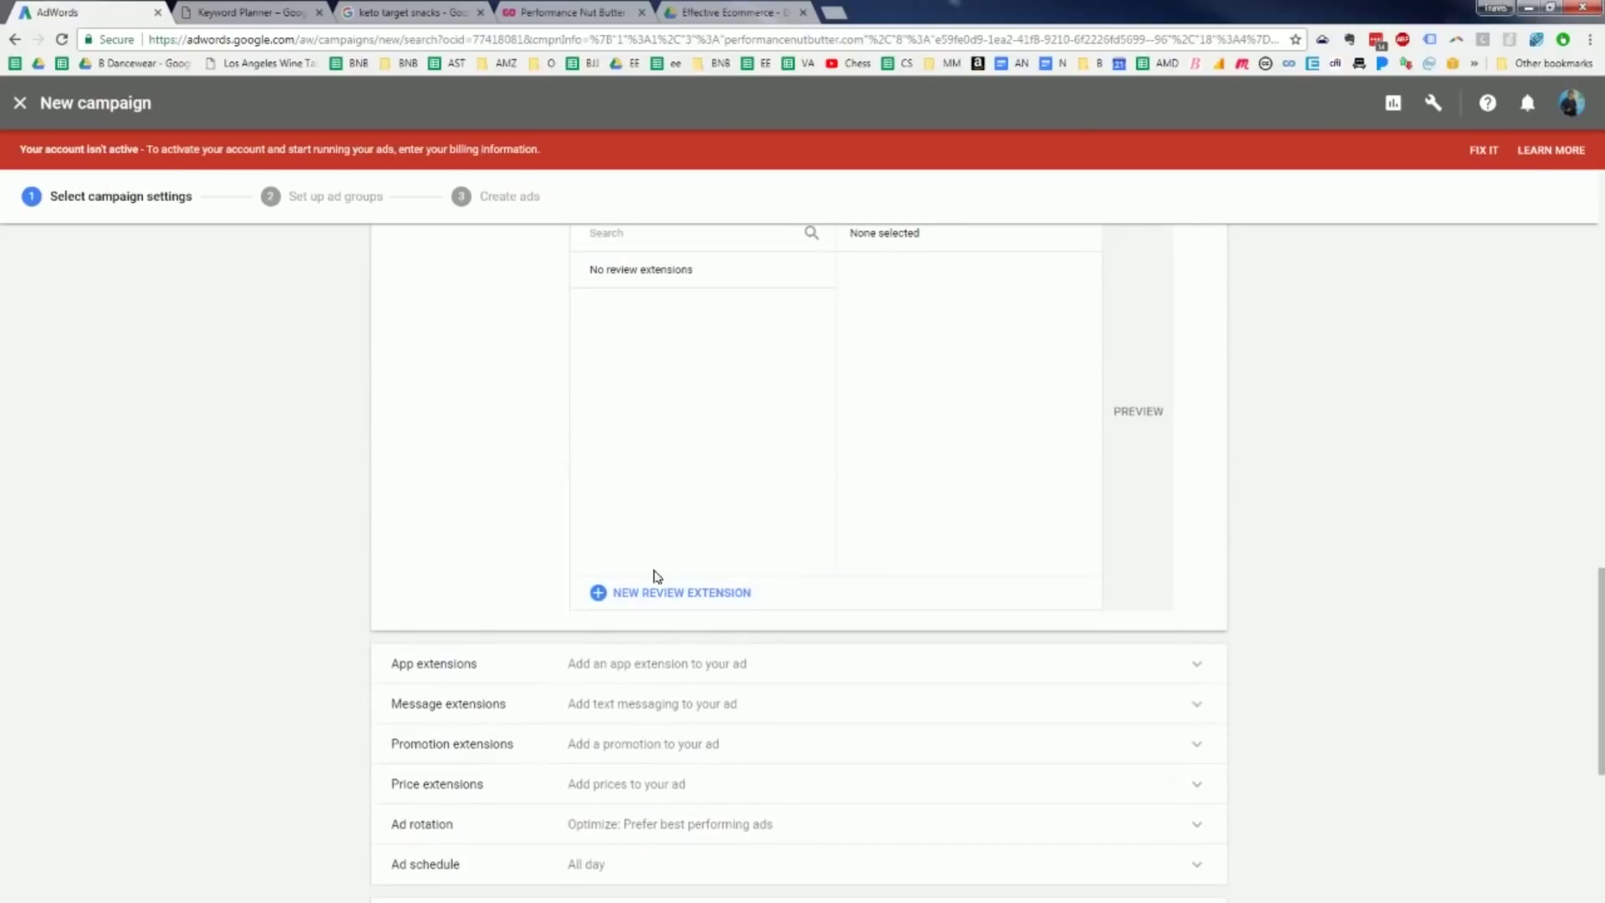
scroll(653, 572, "up", 4)
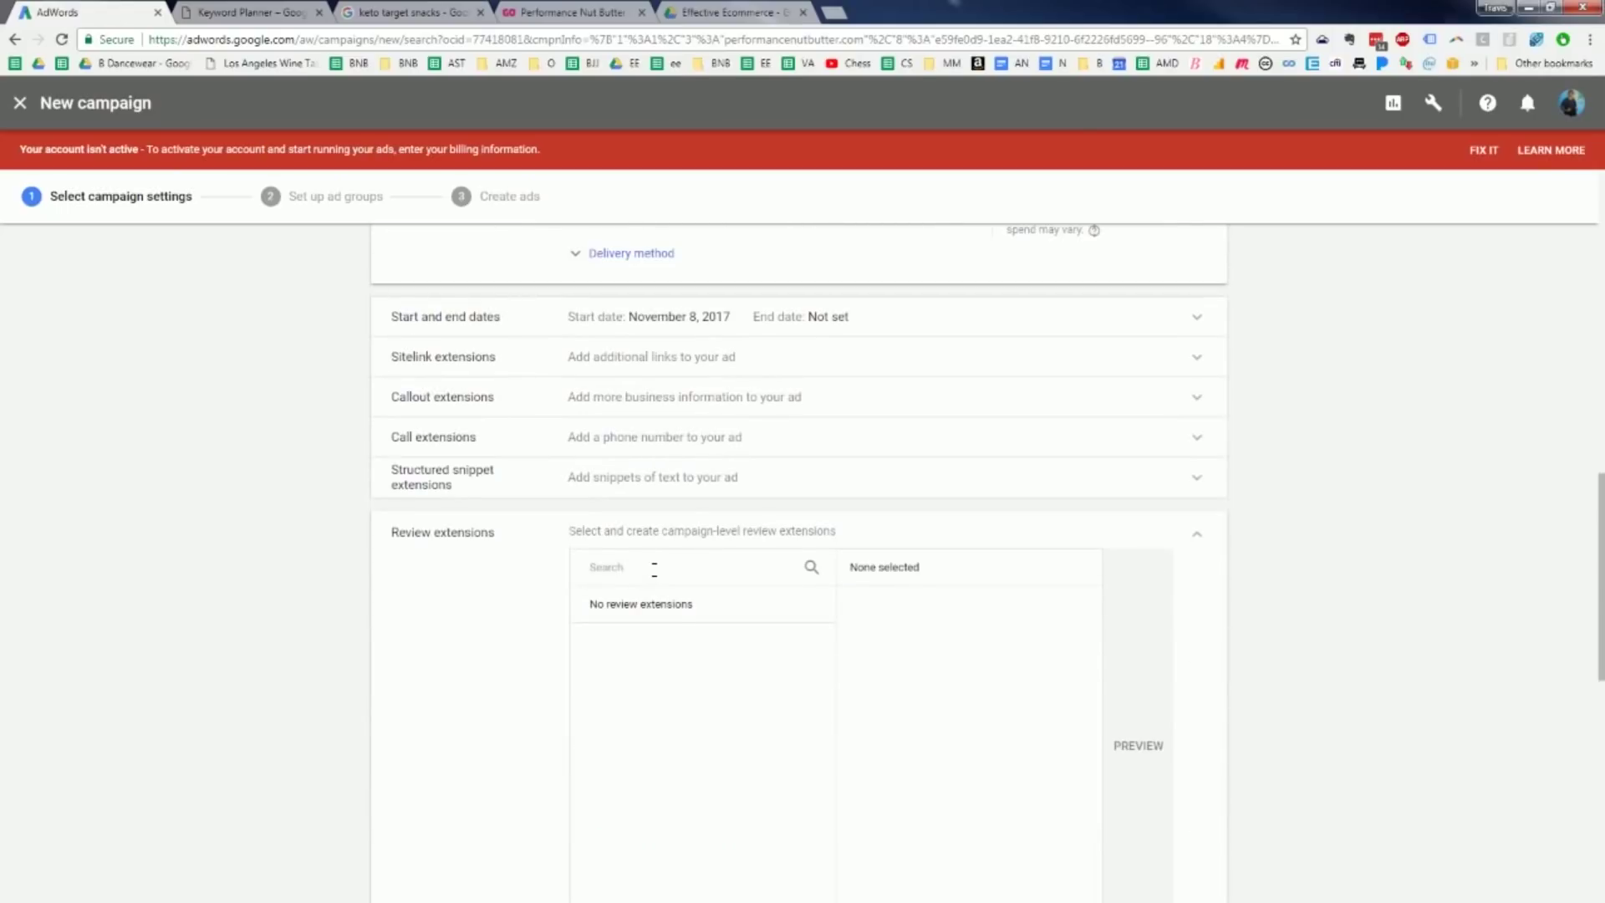
scroll(534, 581, "up", 5)
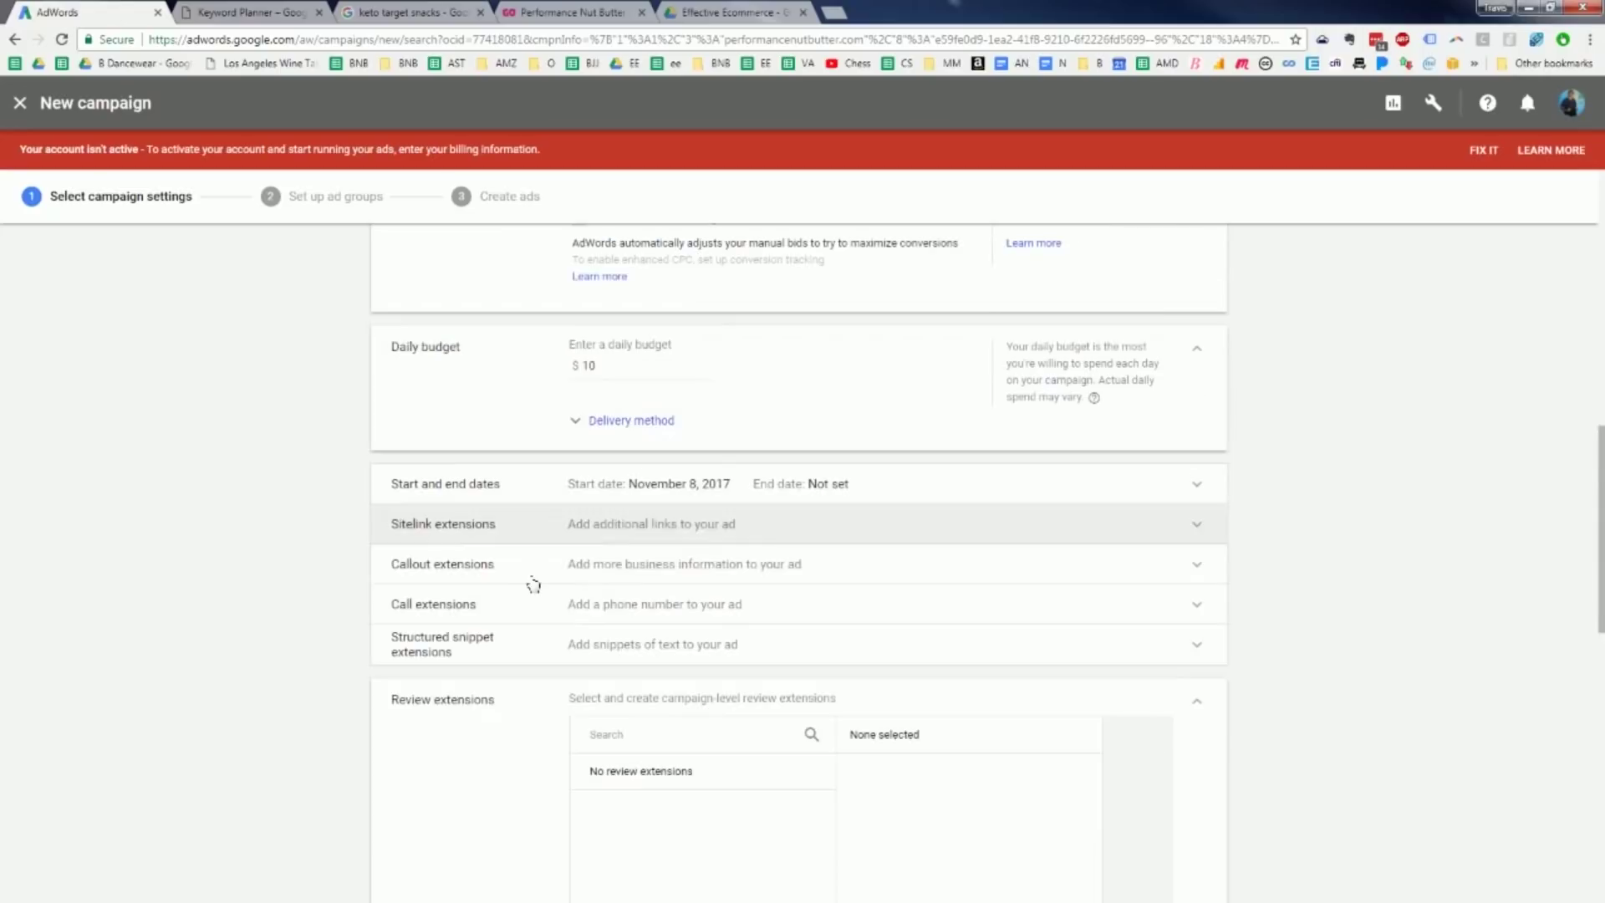
scroll(535, 582, "up", 7)
Save the campaign settings and name the first ad group "Macadamia Butter".
scroll(535, 583, "down", 16)
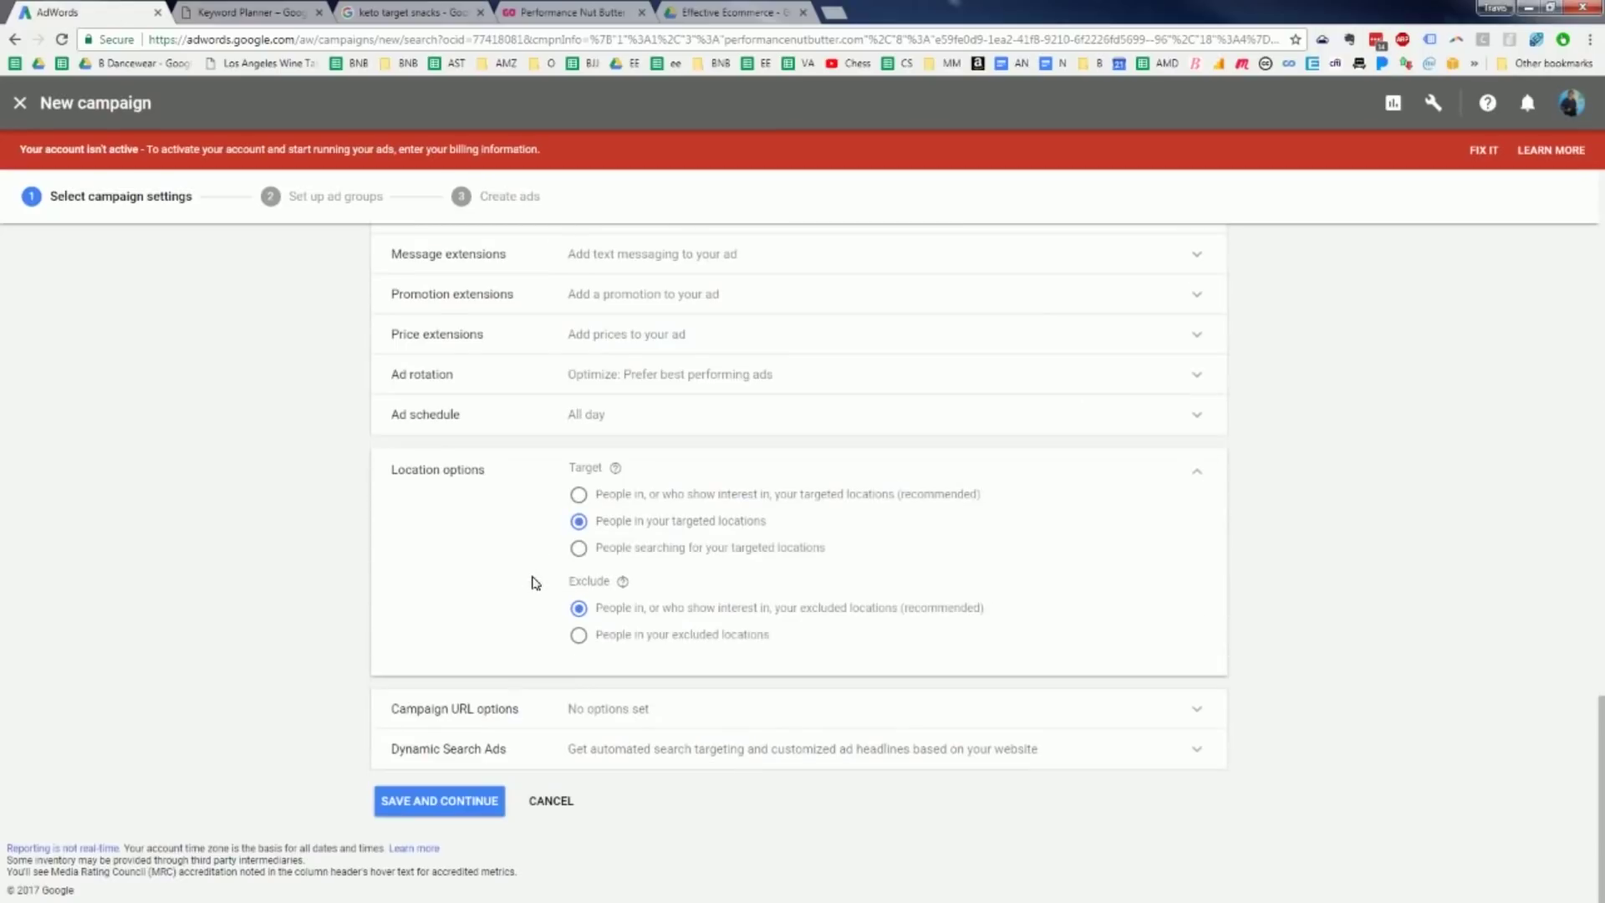
left_click(429, 798)
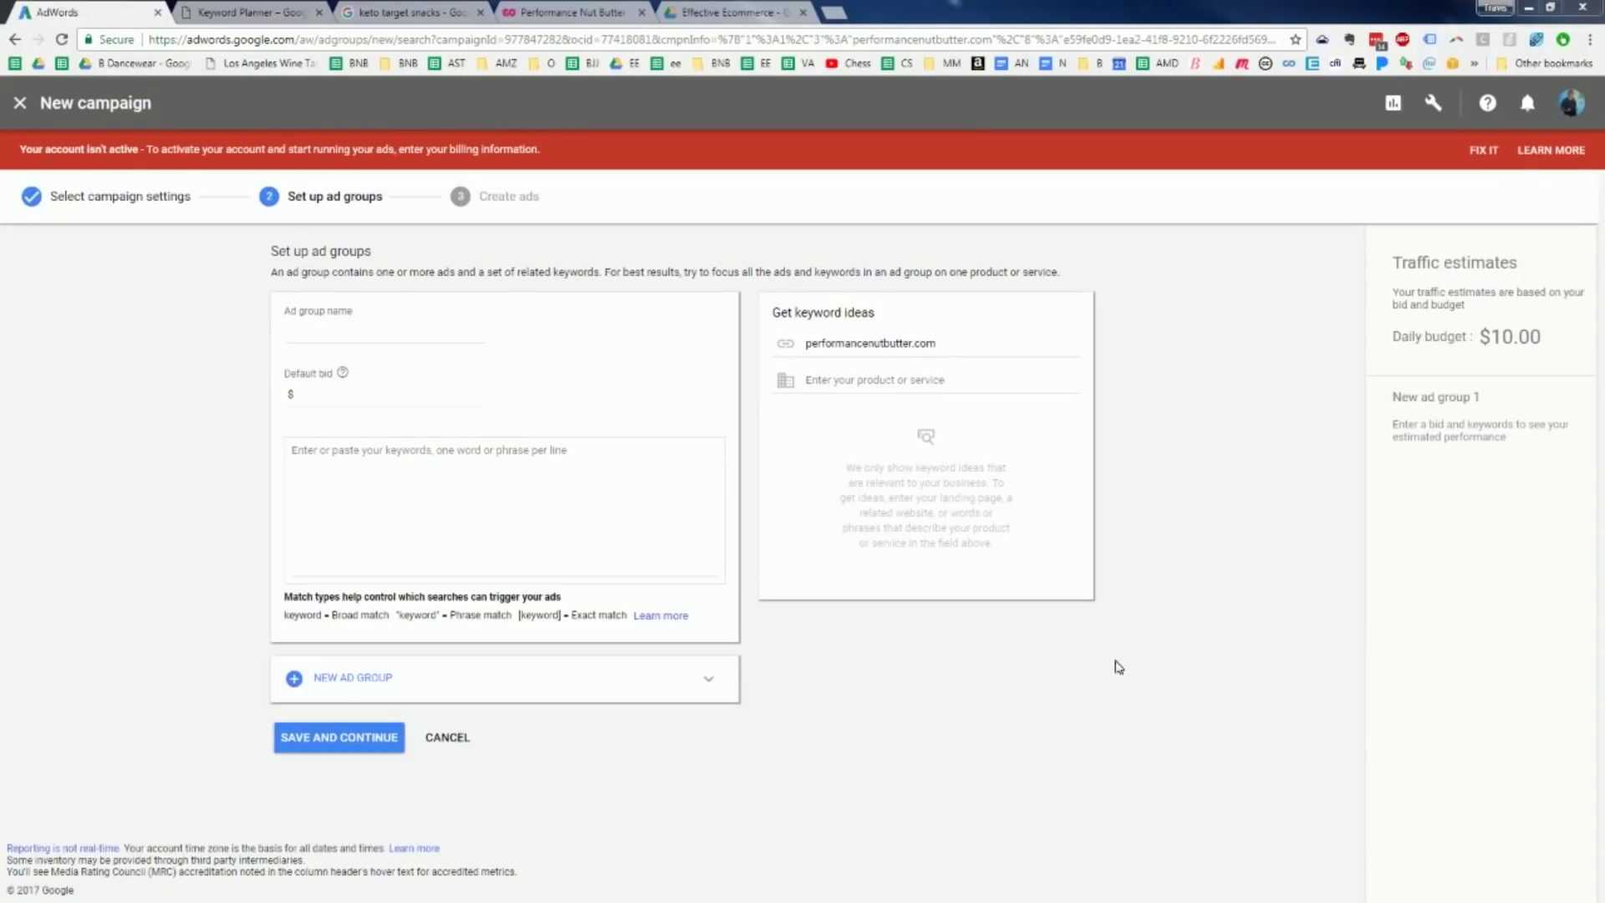
left_click(380, 328)
type("macadamia butter")
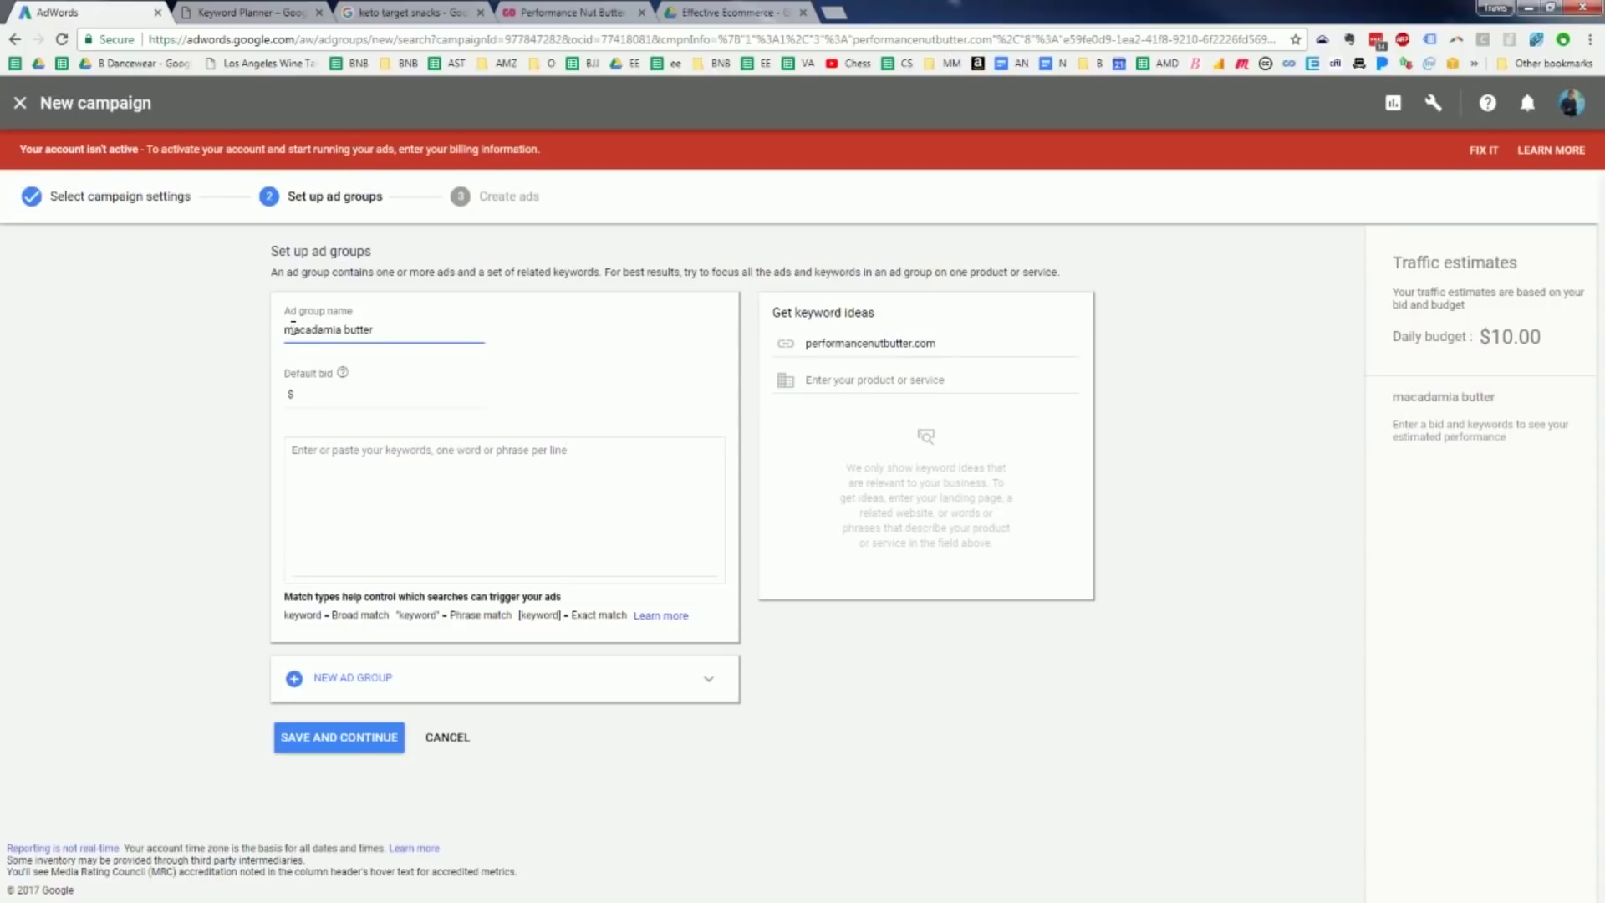
left_click(348, 328)
key("BackSpace")
type("B")
Set the ad group's default bid to $.4, reuse its name as the keyword "Macadamia Butter", and save the ad group.
key("ctrl+a")
key("ctrl+c")
key("ctrl+Tab")
left_click(123, 9)
left_click(335, 394)
type(".4")
left_click(535, 532)
key("ctrl+v")
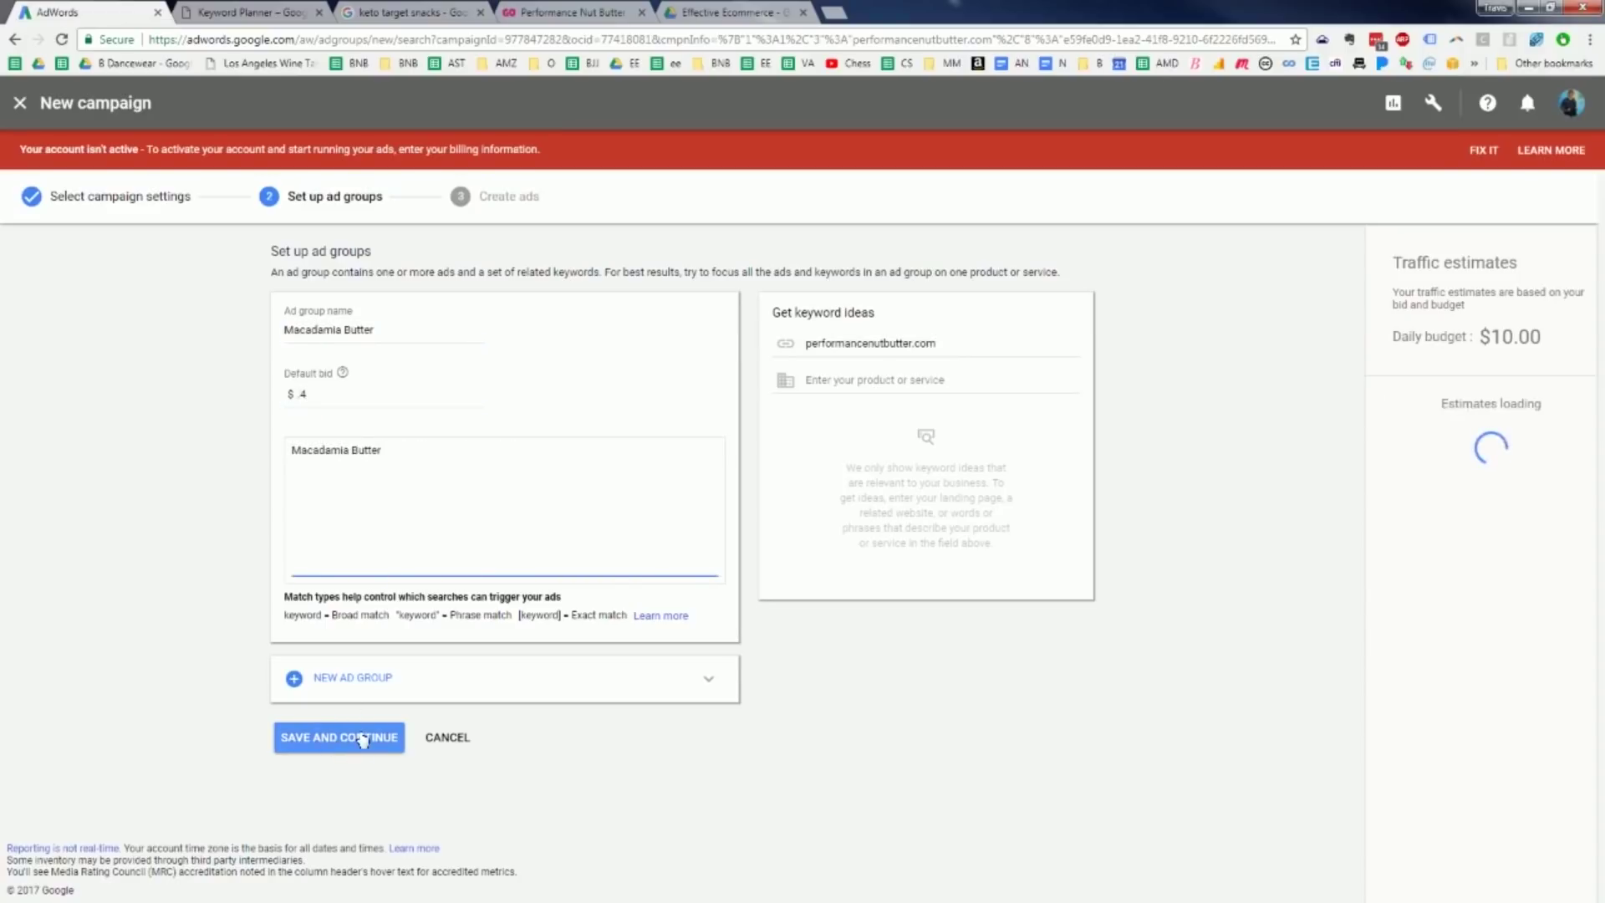
left_click(362, 739)
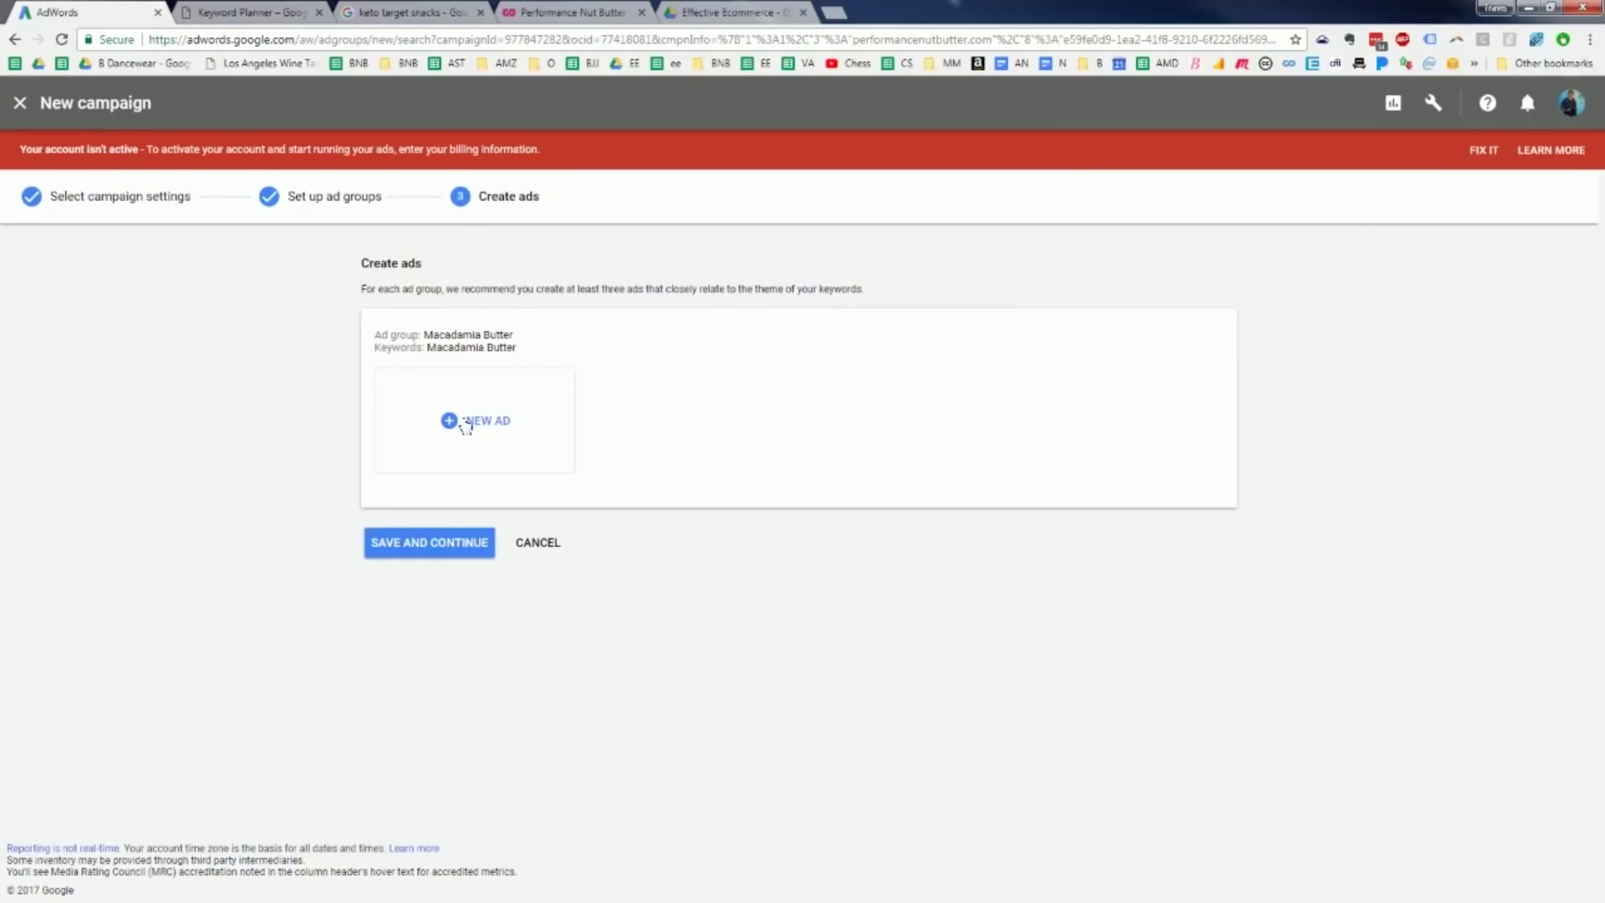
Start a new text ad in the Macadamia Butter ad group with the Final URL "performancenutbutter.com".
left_click(467, 425)
left_click(418, 583)
type("performan")
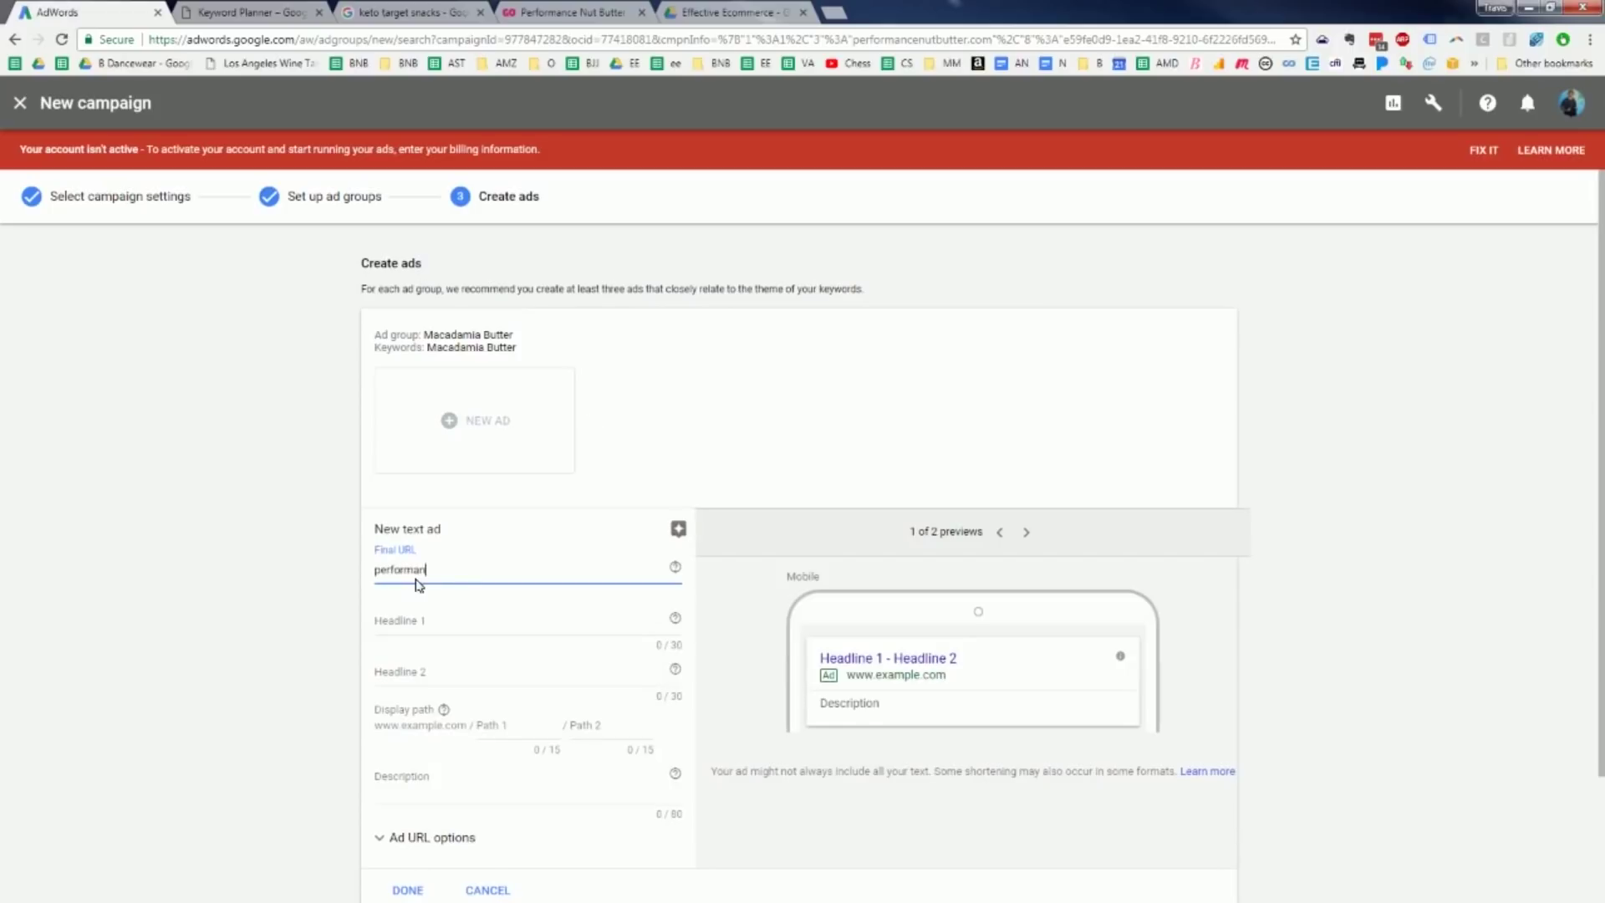
type("cenutbutter.com")
left_click(502, 623)
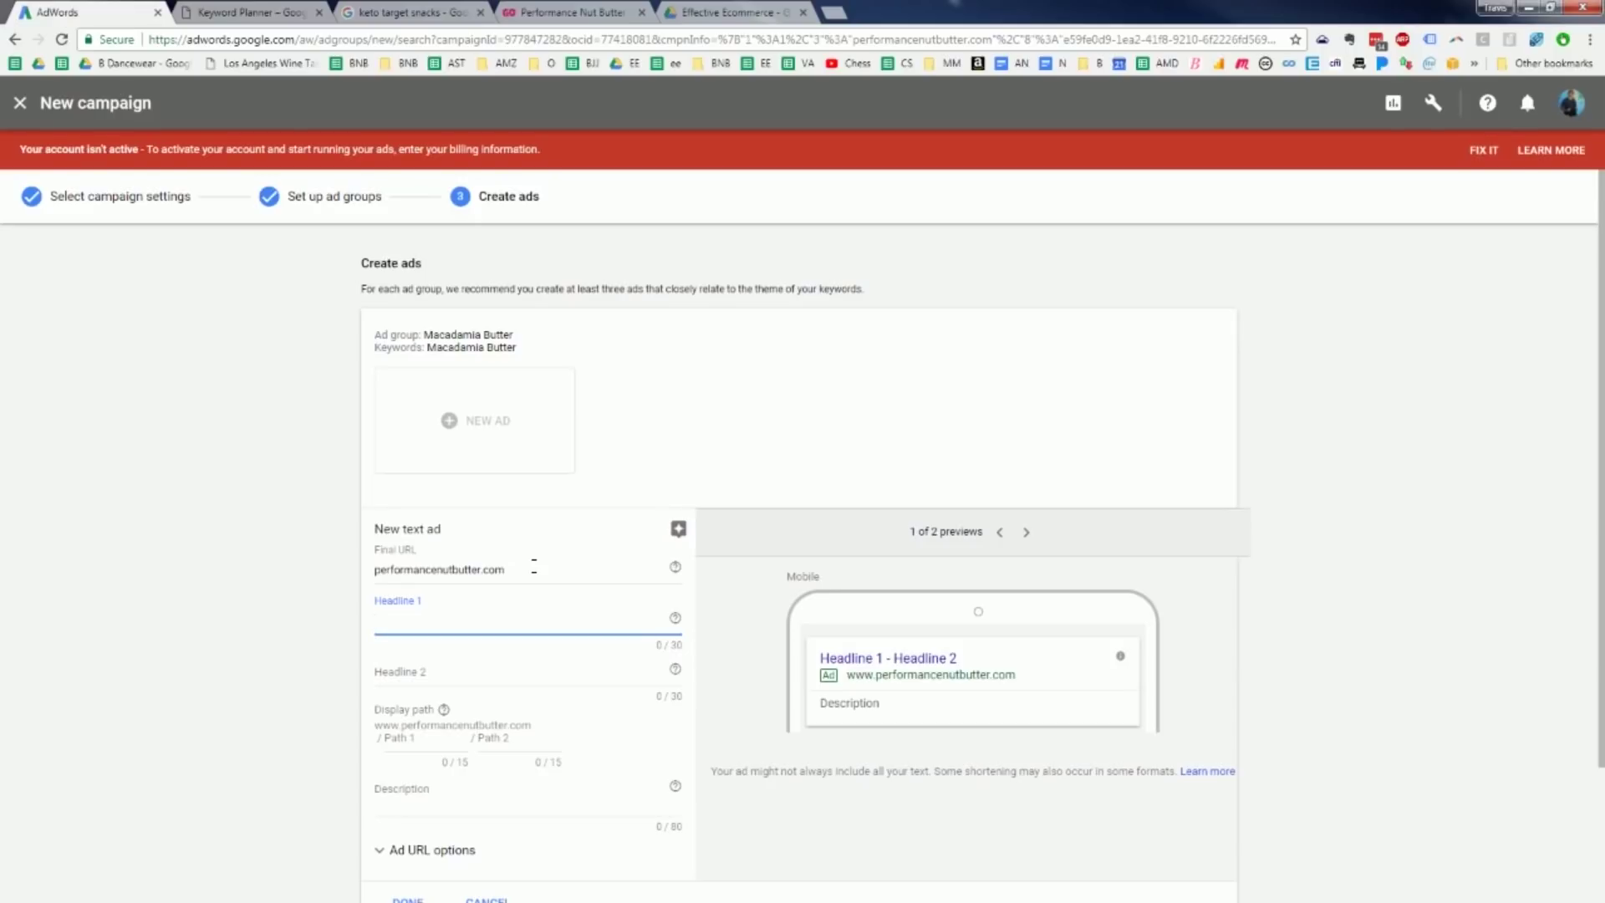
Enter headlines "Macadamia, Coconut and Cashew" and "Nut Butter - Free Shipping!", path "Macadamia", and description "Performance Nut Butter is a Macadamia, Coconut and Cashew blended nut butter.".
type("Mac")
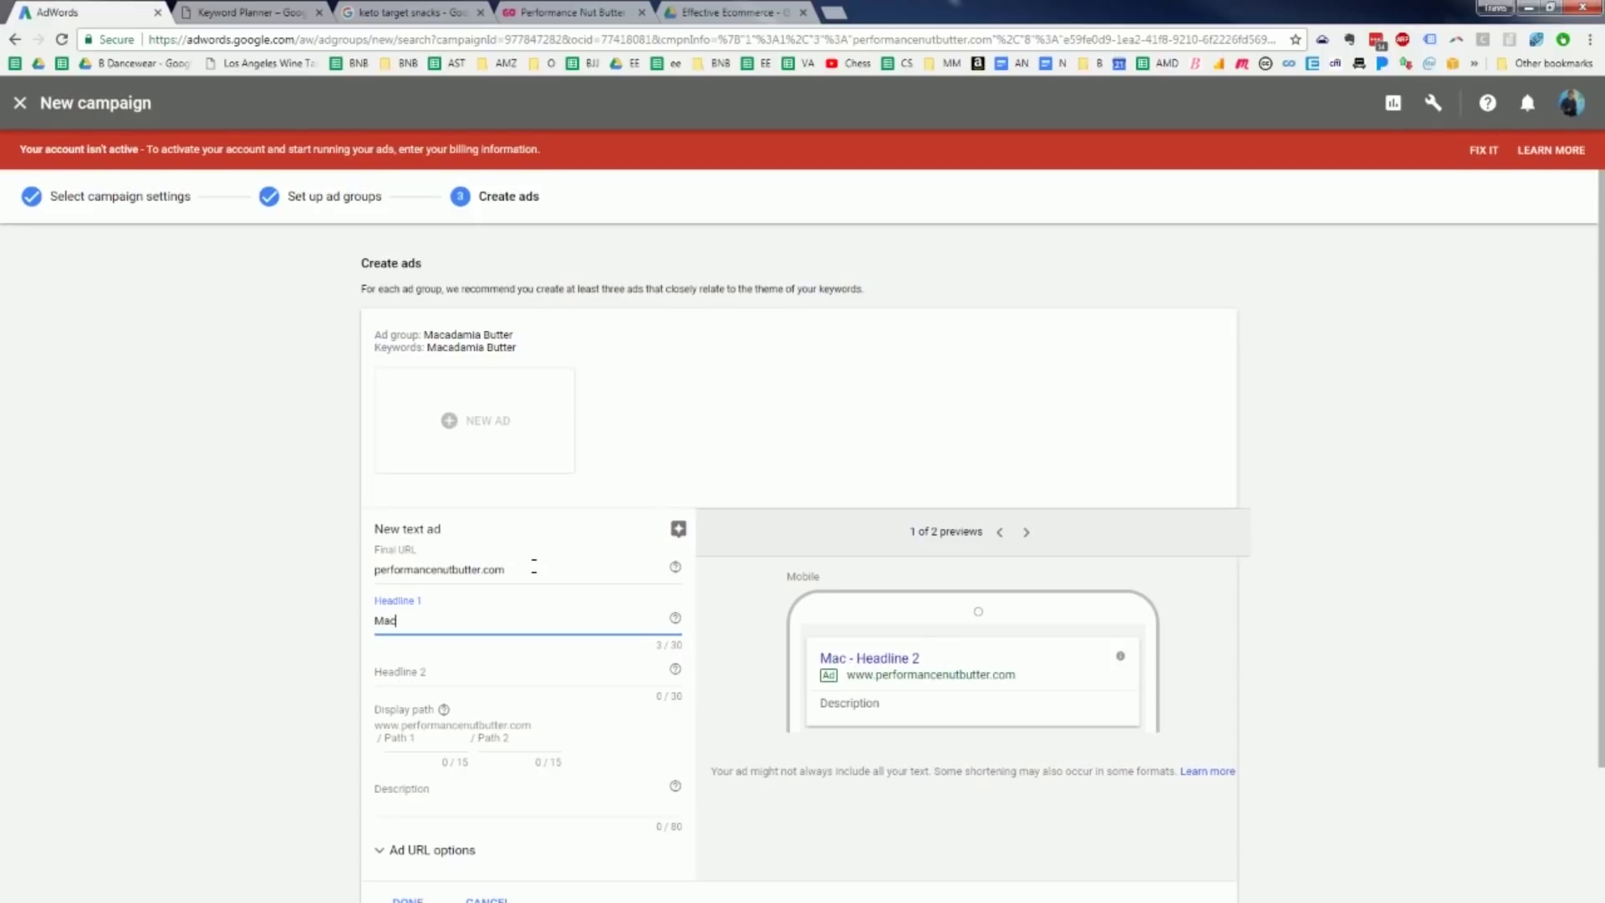
type("adamia, Coconut a")
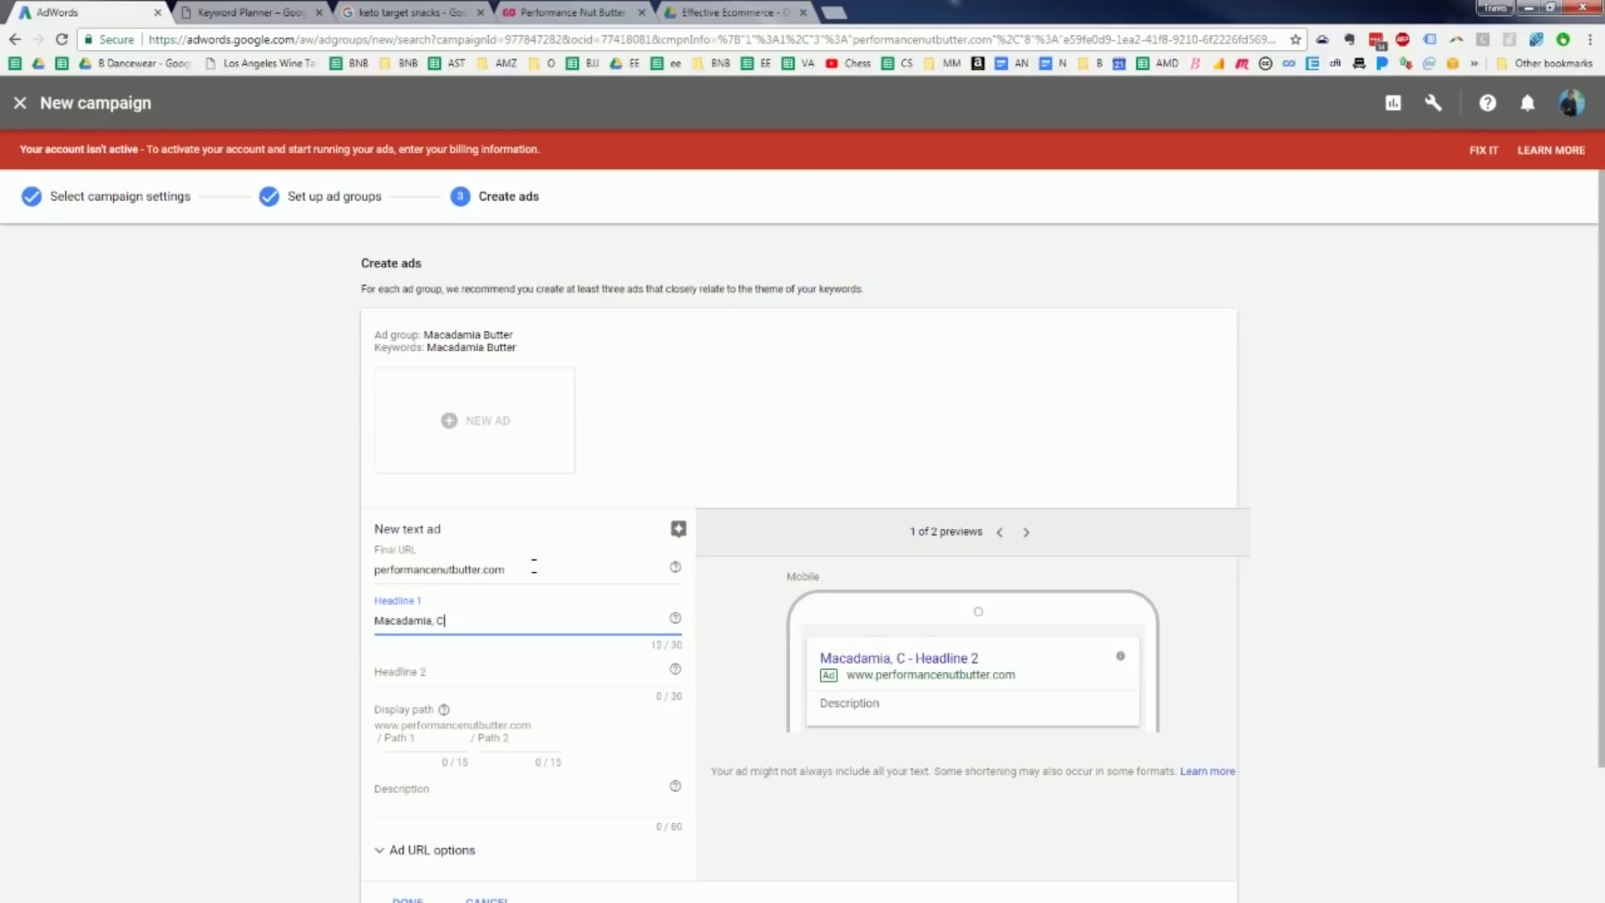
type("nd Cashew")
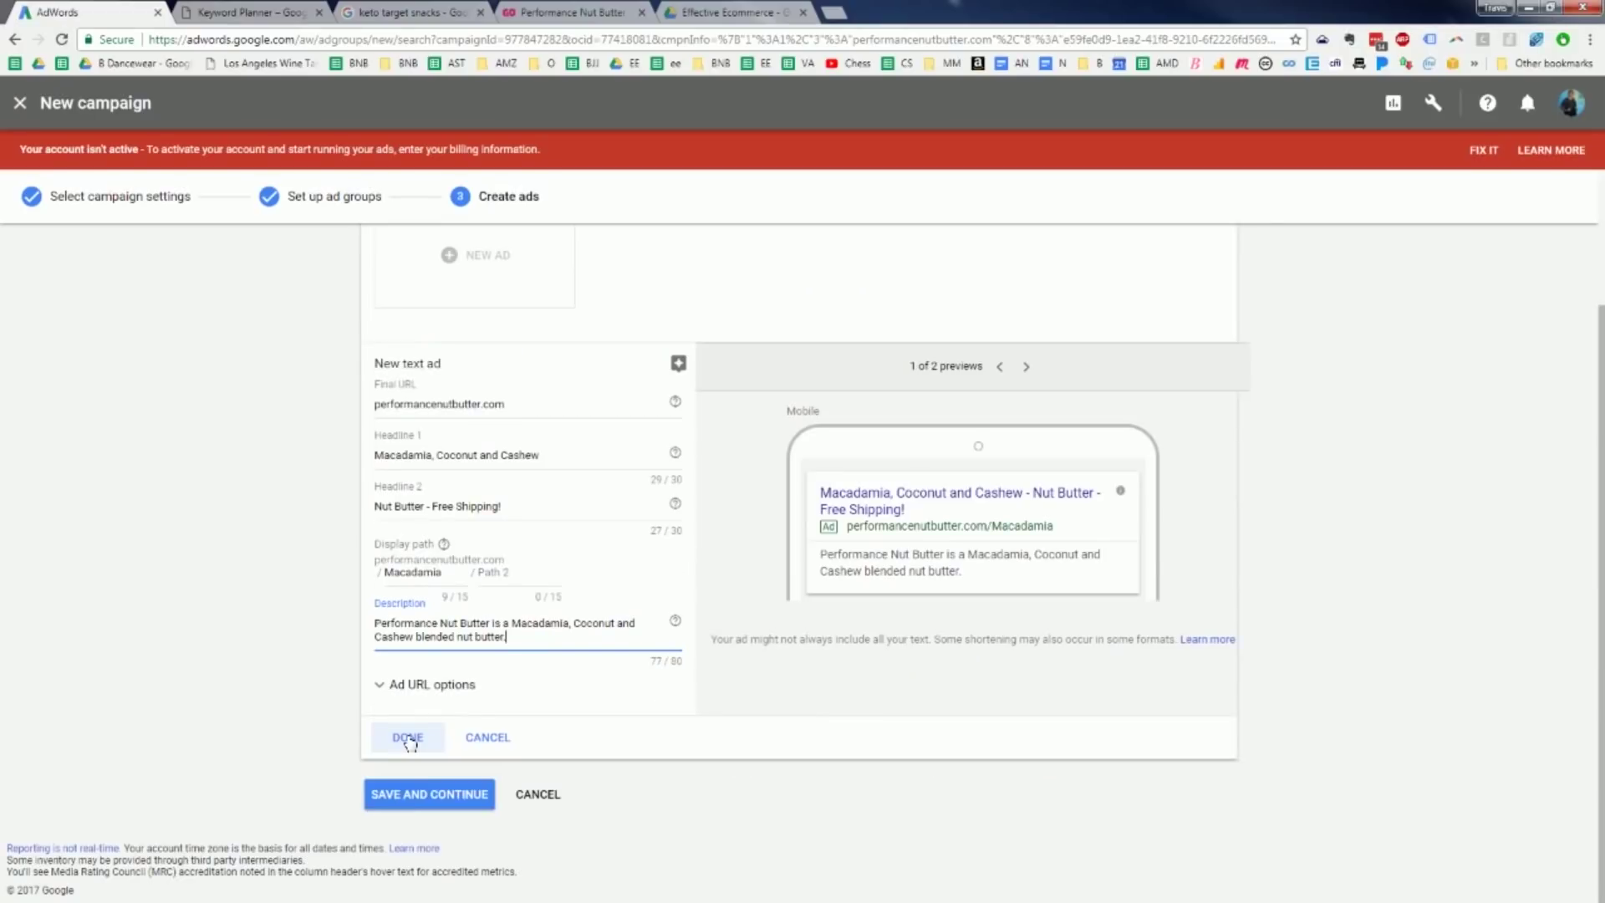
left_click(410, 739)
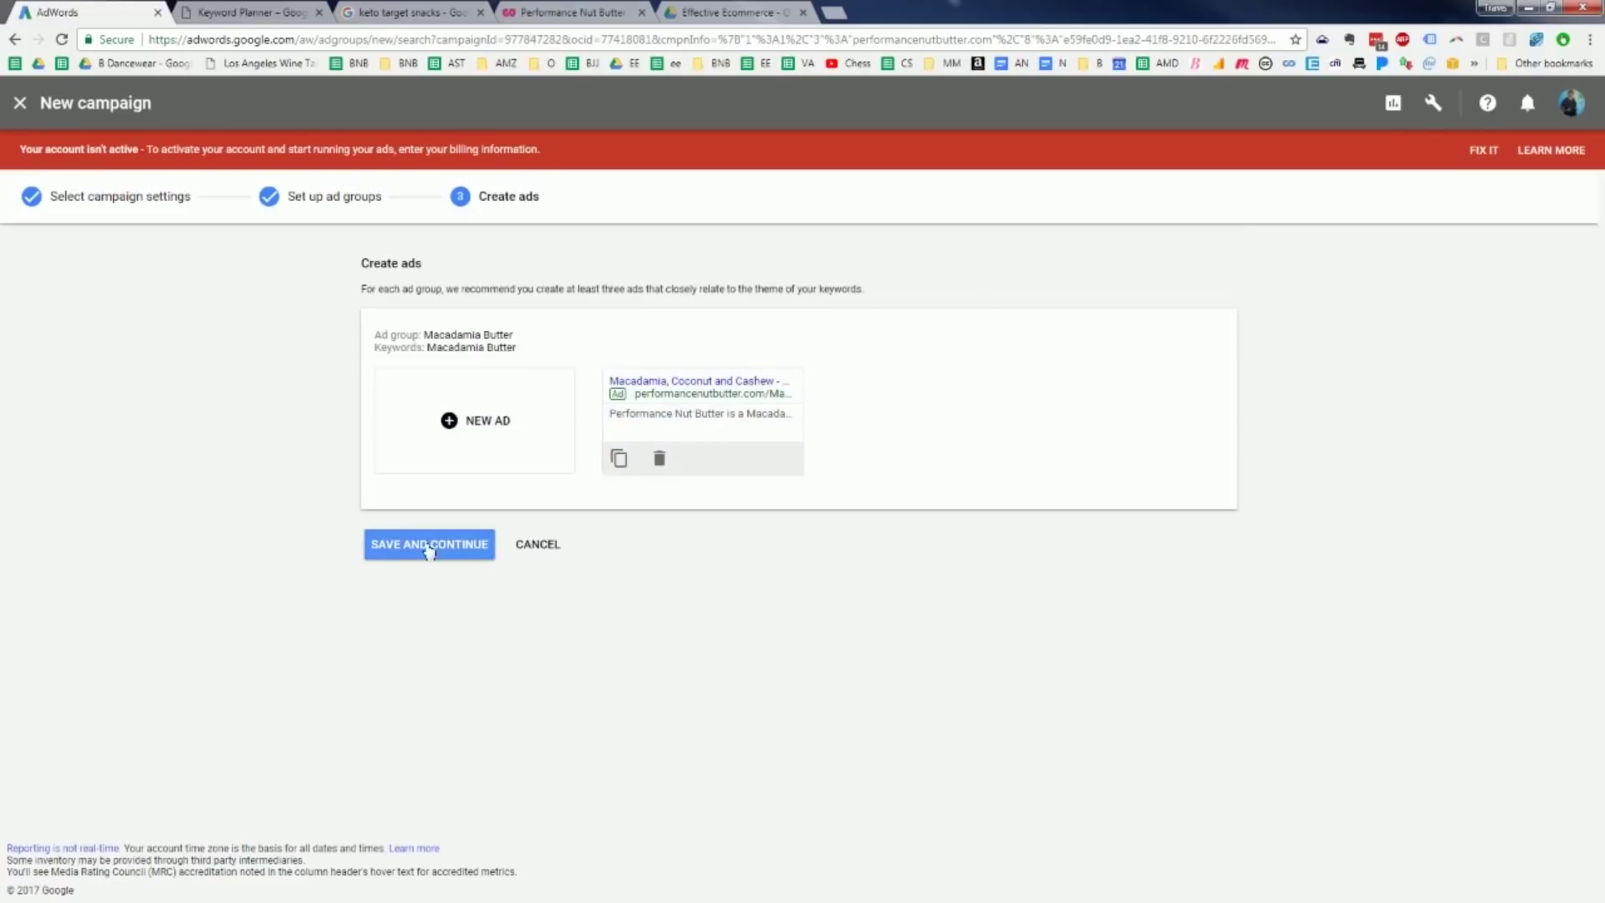
Duplicate the Macadamia Butter text ad and set the copy's Headline 1 to "Macadamia Nut Butter - with".
left_click(618, 458)
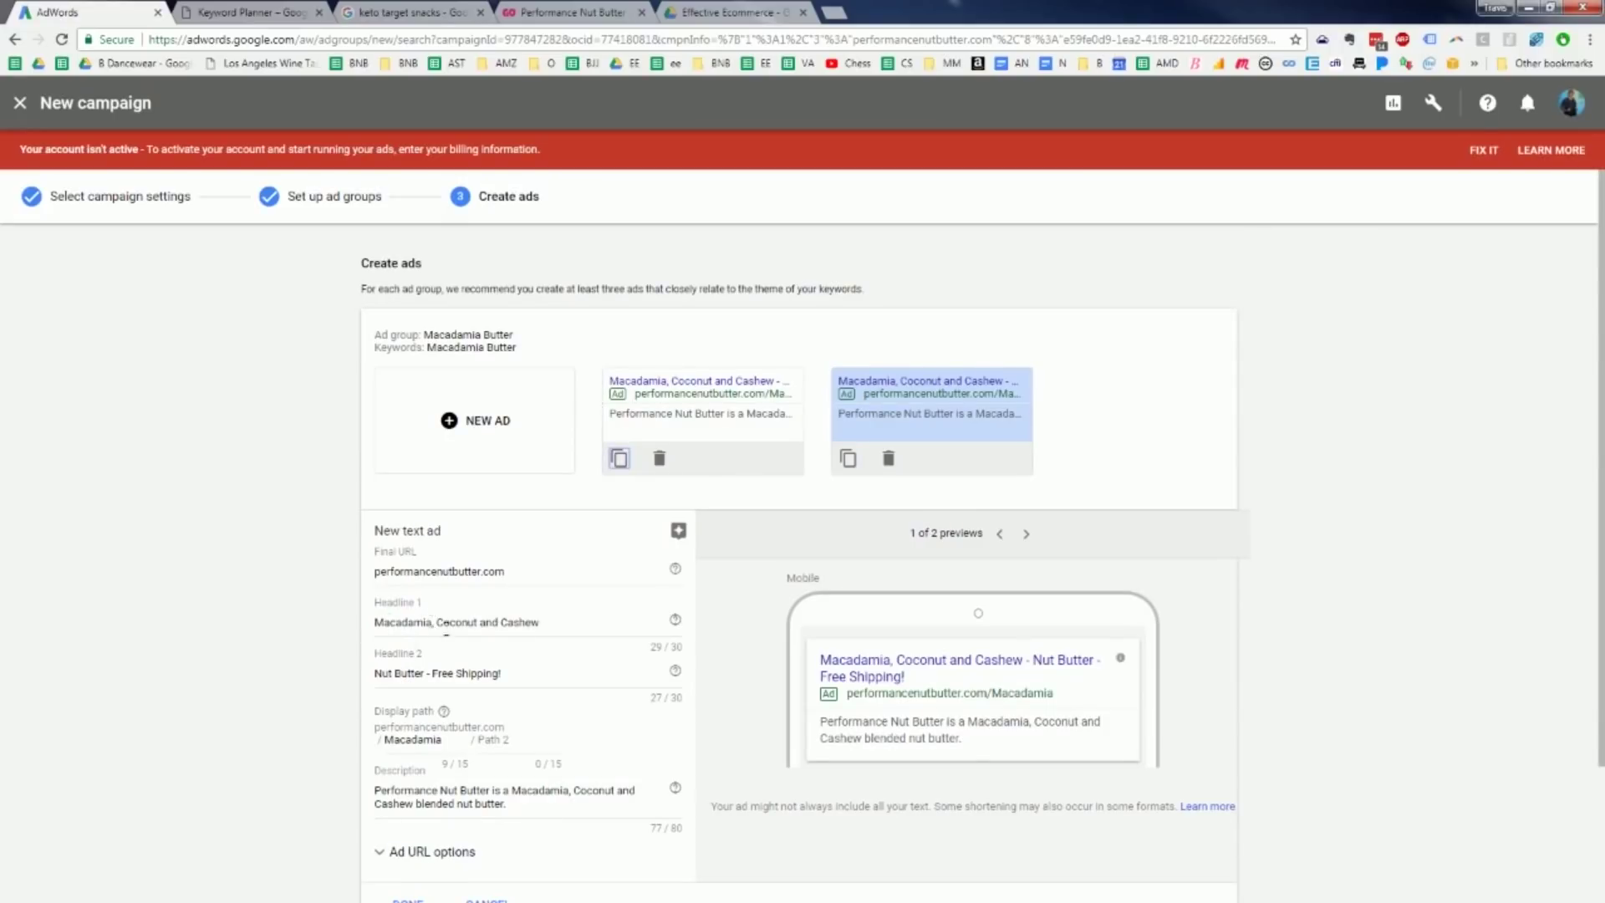
left_click_drag(431, 623, 630, 651)
type("Nu")
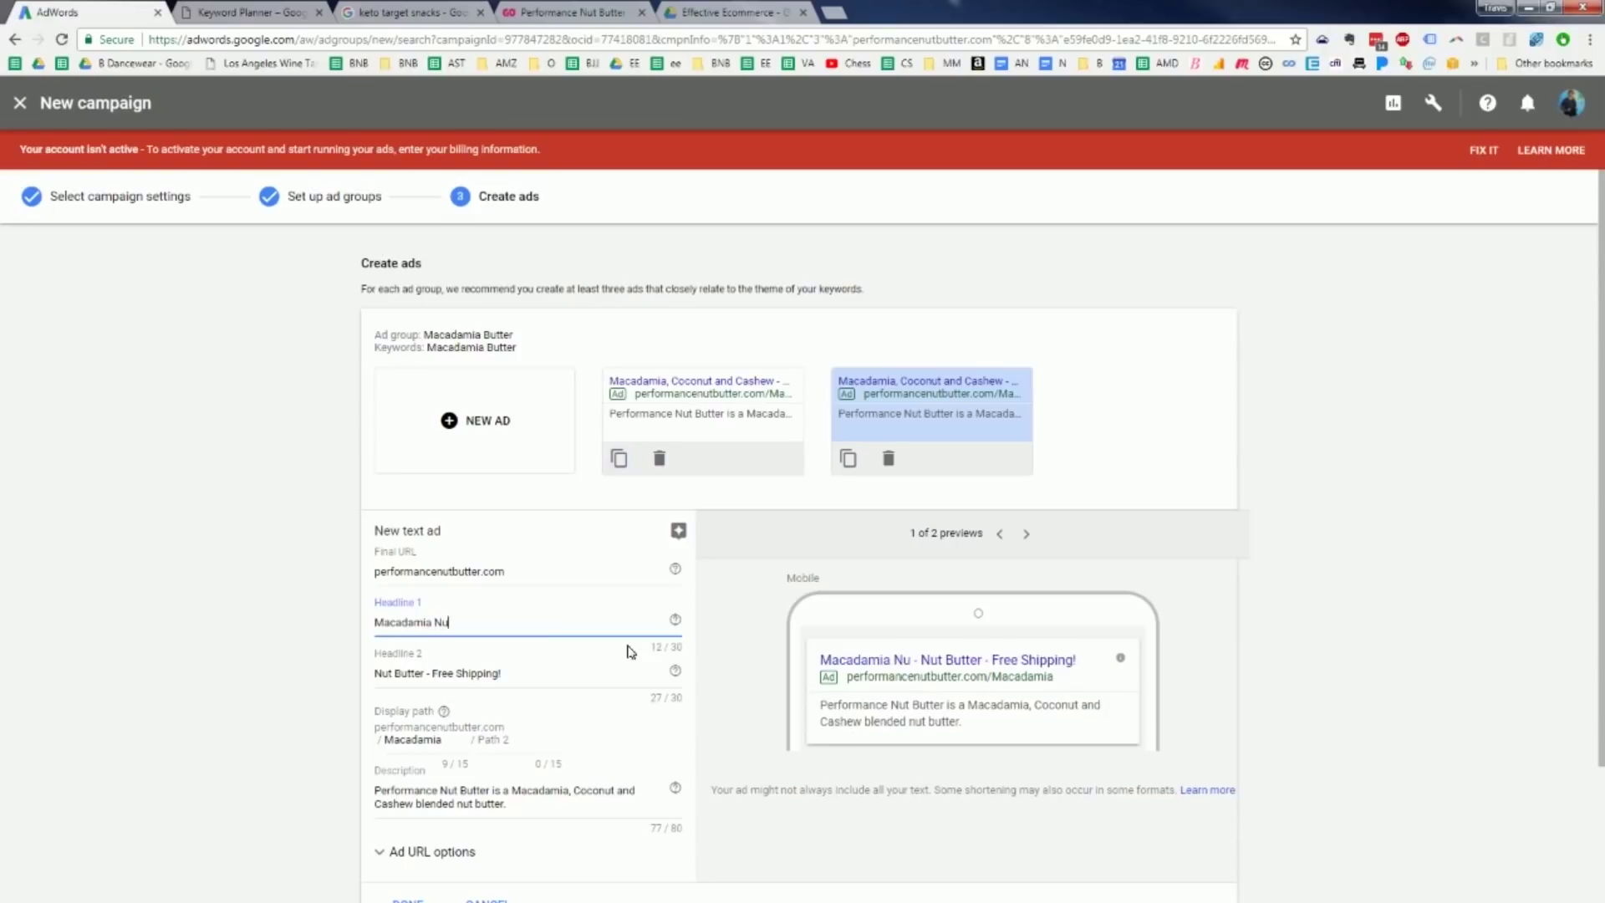
type("t Butter")
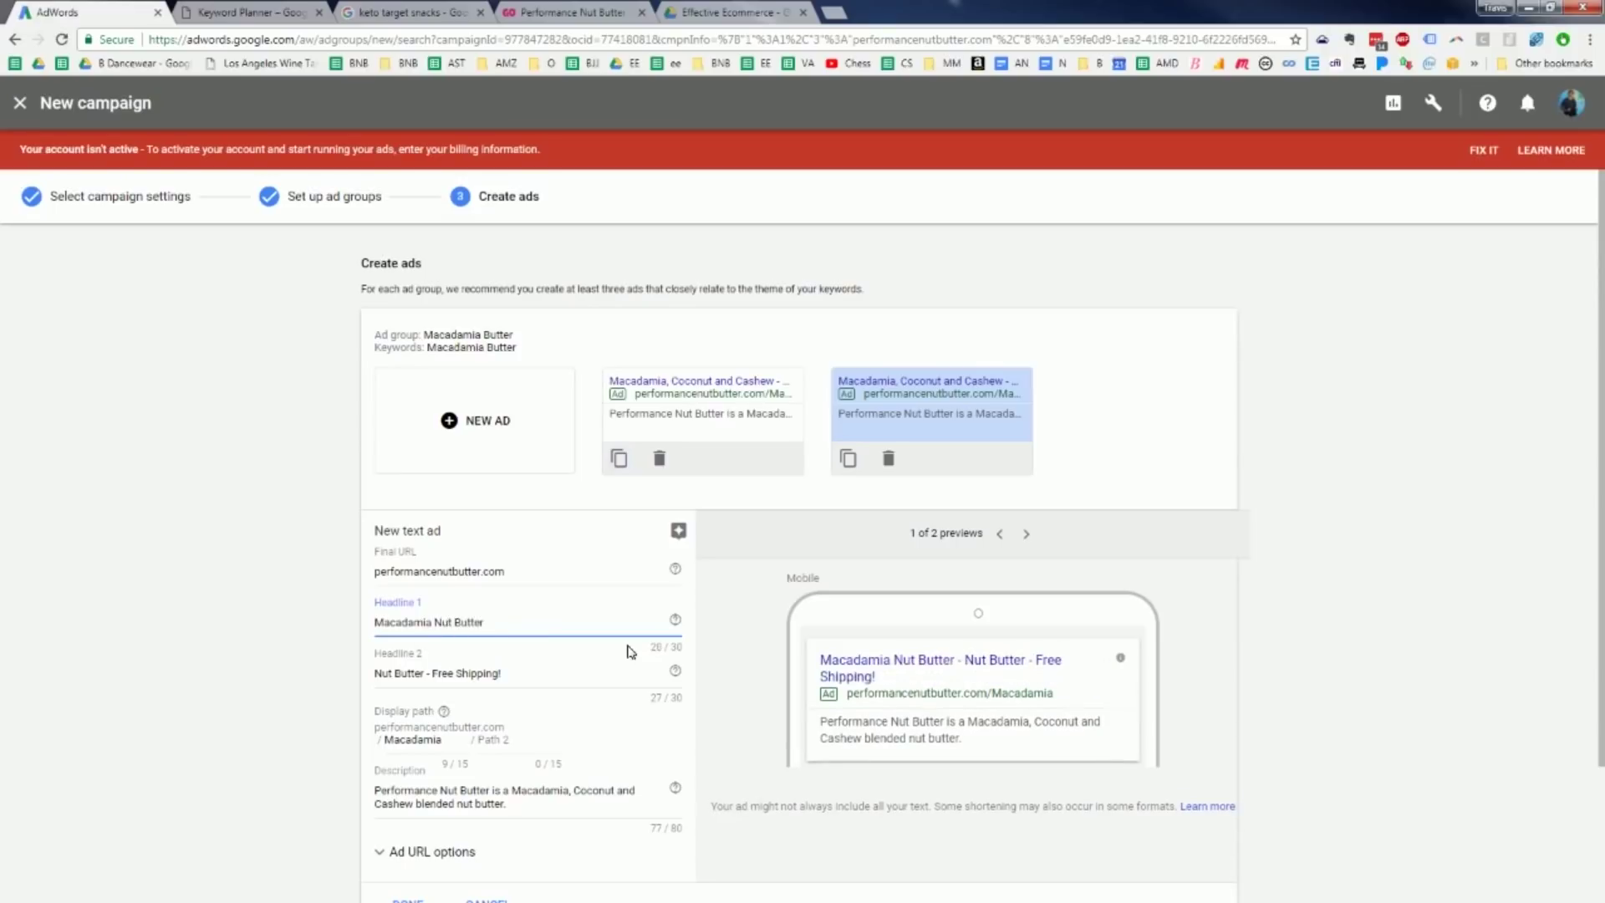
type(" - with")
Try "Coconut and C" in place of "Nut Butter" in the duplicate ad's Headline 2, and erase that wording before "- Free Shipping!".
left_click_drag(424, 673, 112, 679)
type("Coconut and C")
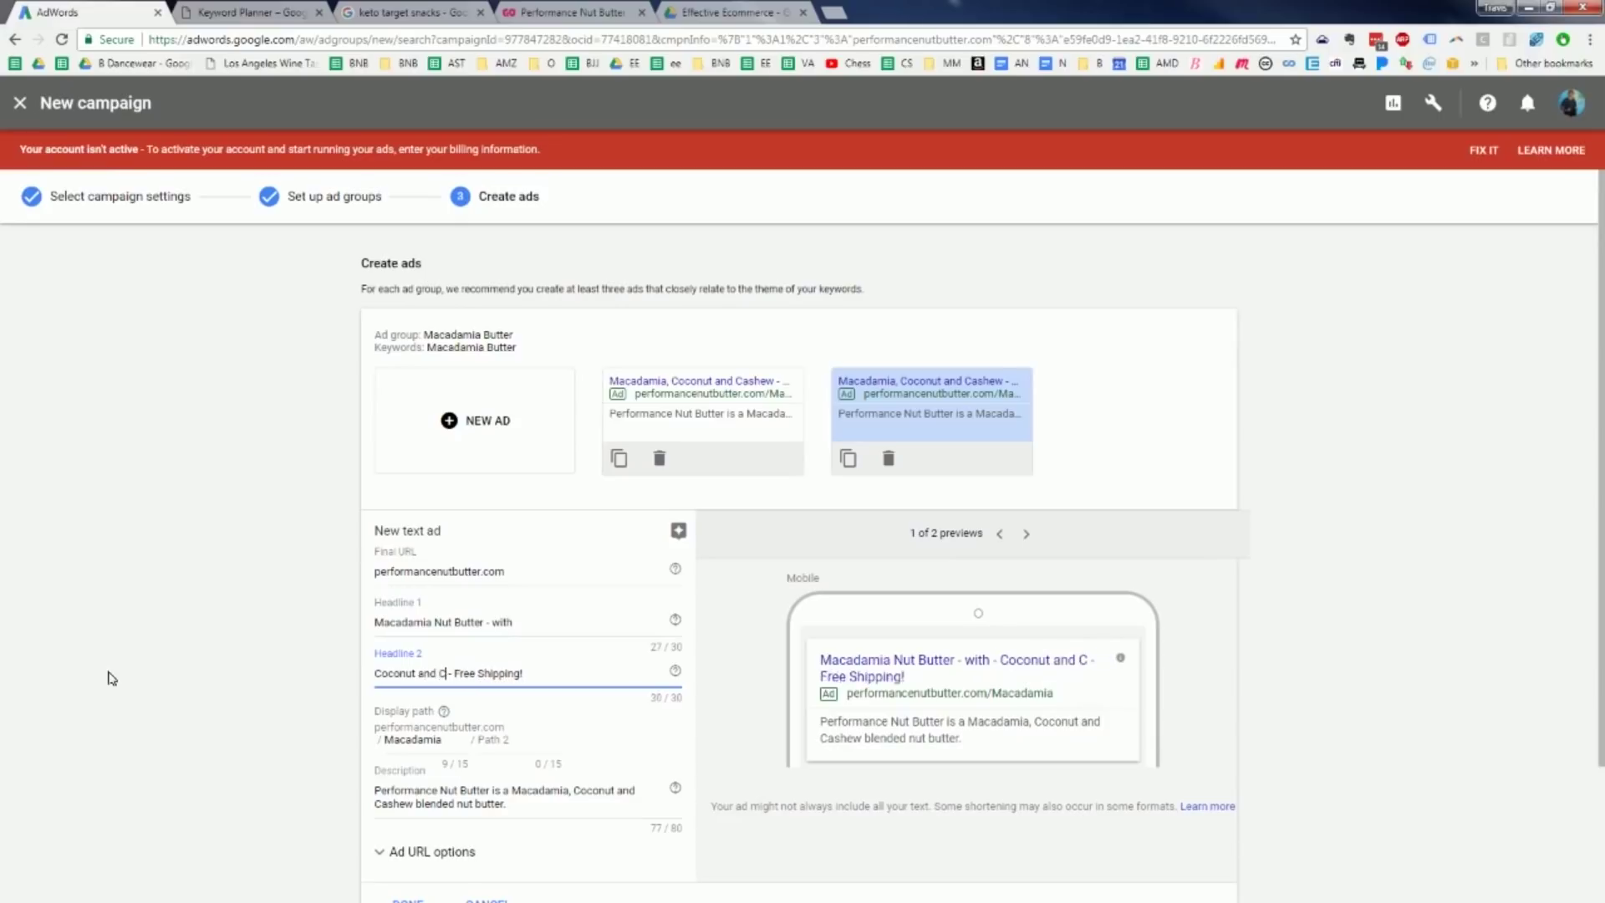
key("BackSpace")
key("BackSpace")
key("BackSpace")
key("BackSpace")
key("BackSpace")
key("BackSpace")
key("BackSpace")
key("BackSpace")
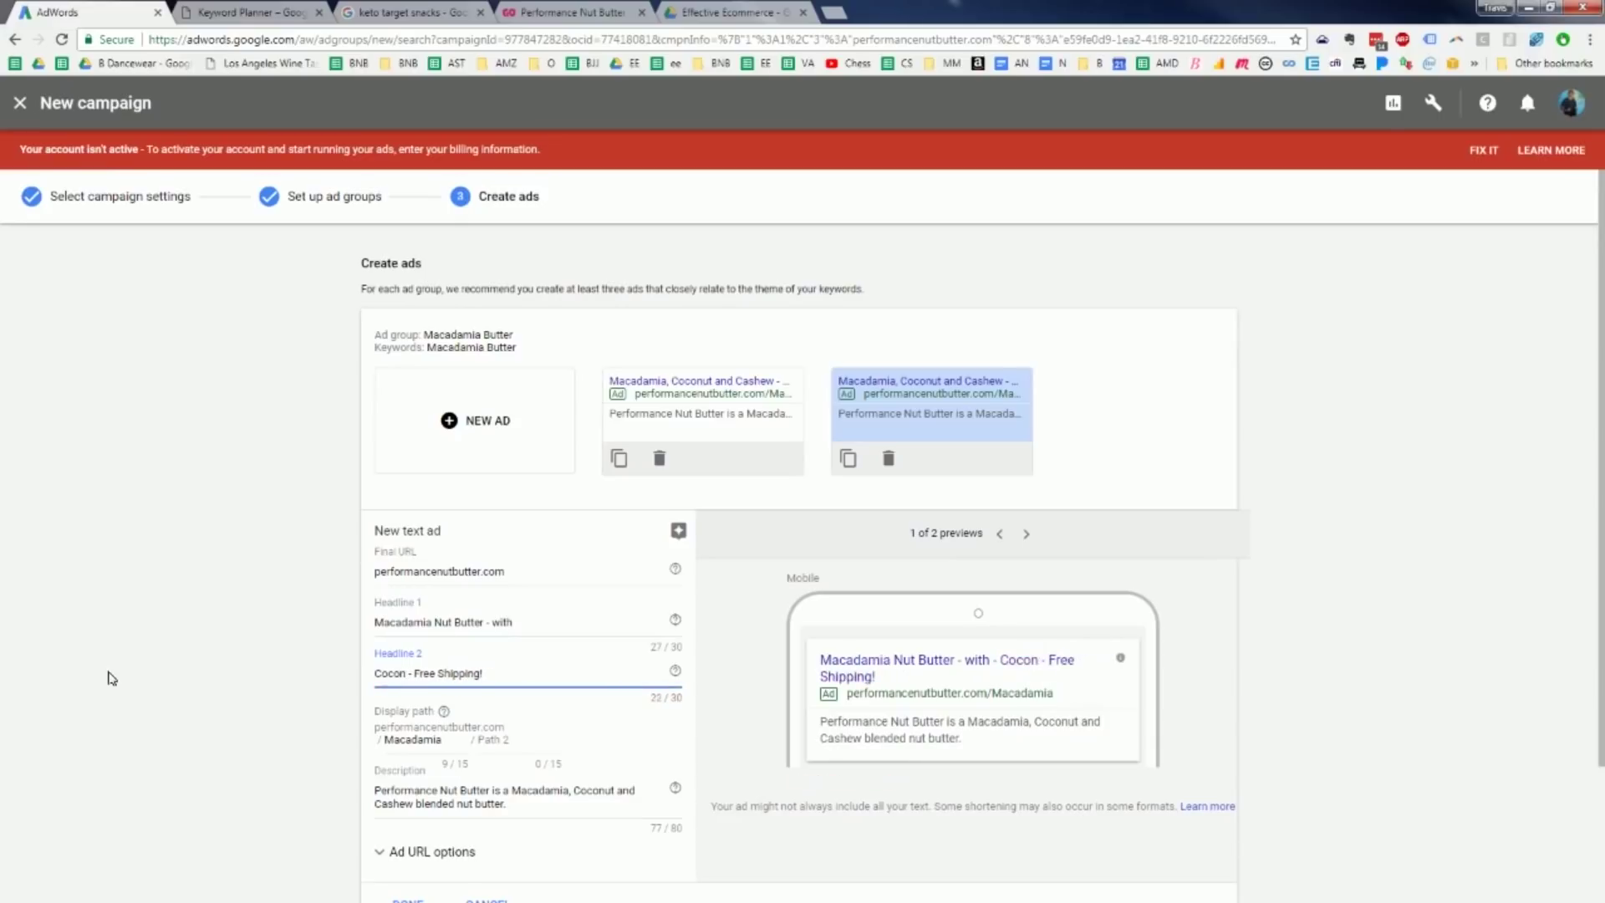
key("BackSpace")
key("BackSpace")
key("BackSpace")
key("BackSpace")
key("BackSpace")
key("BackSpace")
Make the duplicate ad's Headline 2 read "Made in the USA Free Shipping", finish the ad, and save the campaign's ads.
type("Made in the USA")
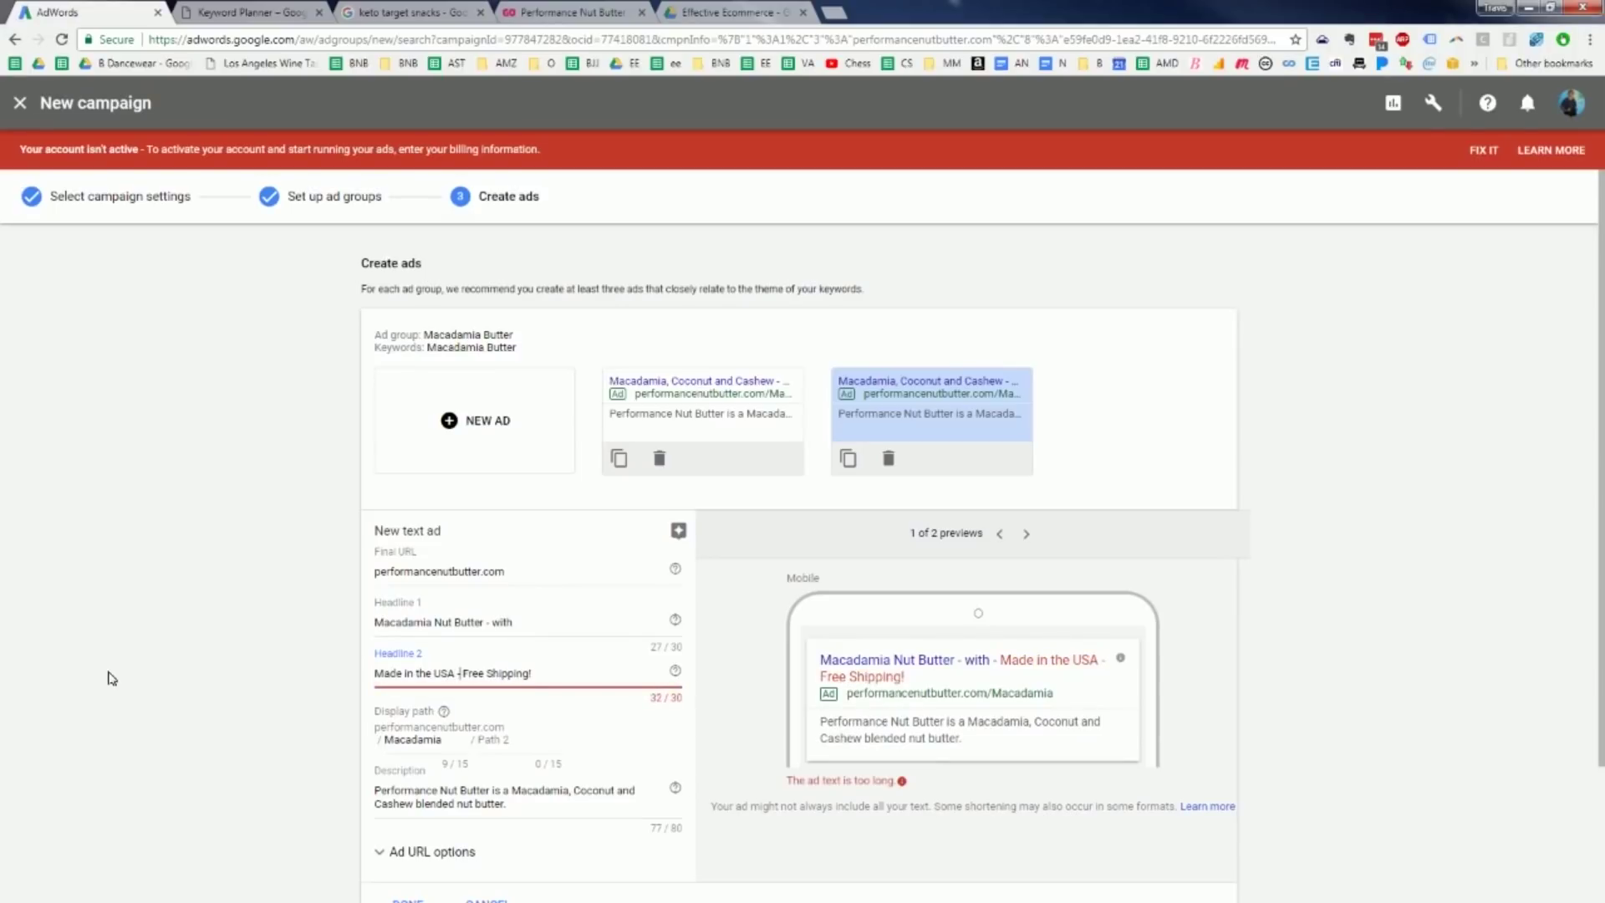
key("Delete")
left_click(602, 676)
key("BackSpace")
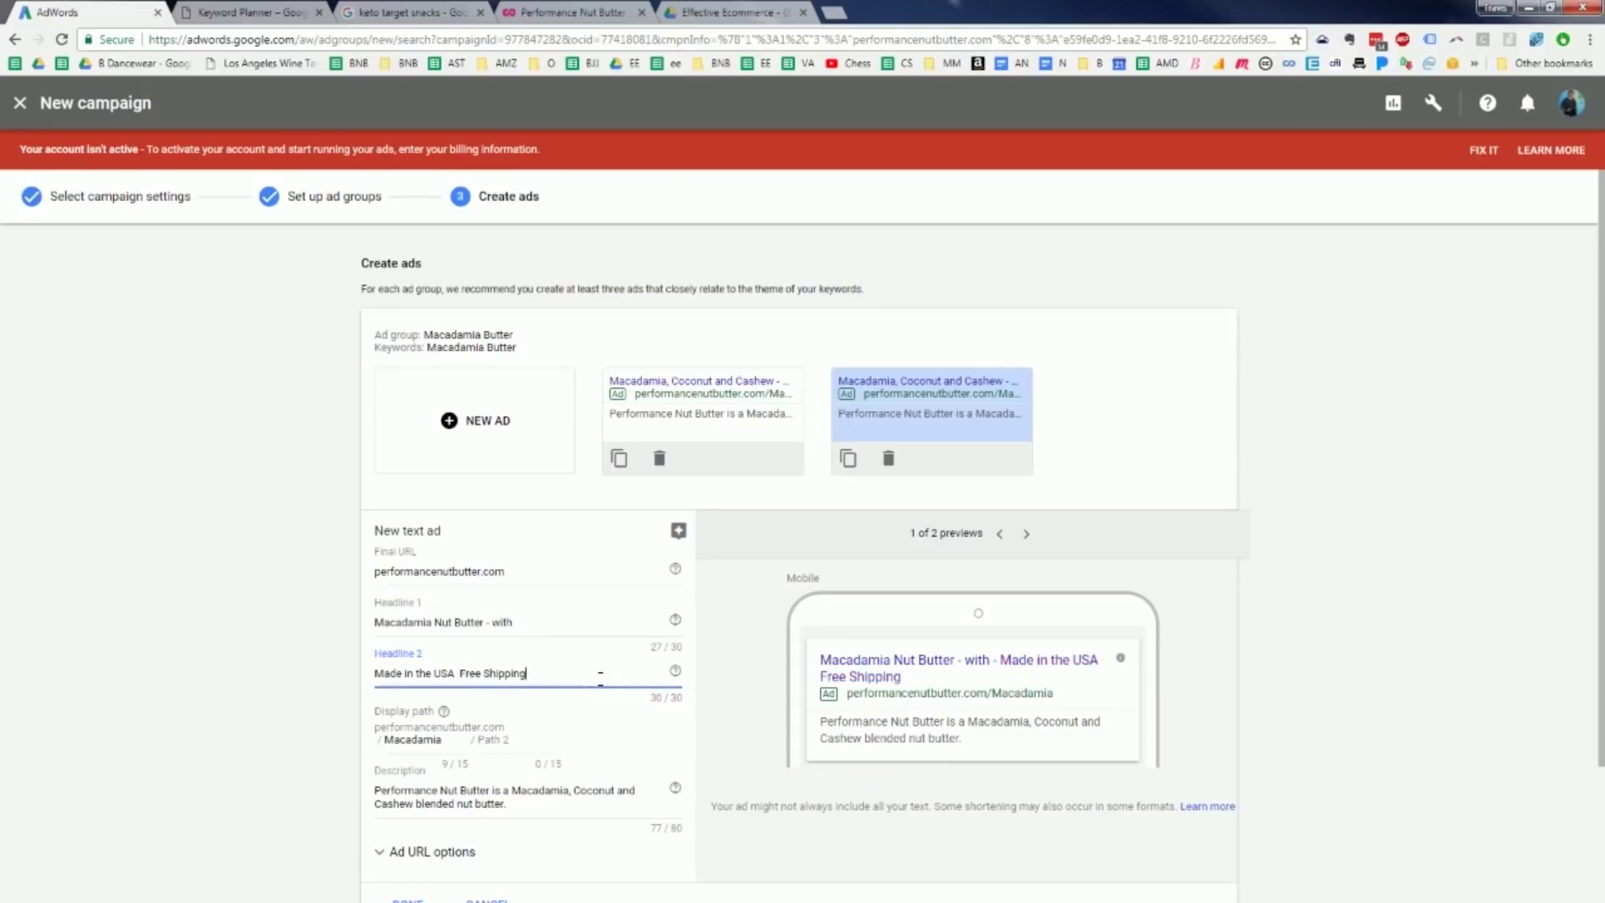
scroll(1181, 660, "down", 2)
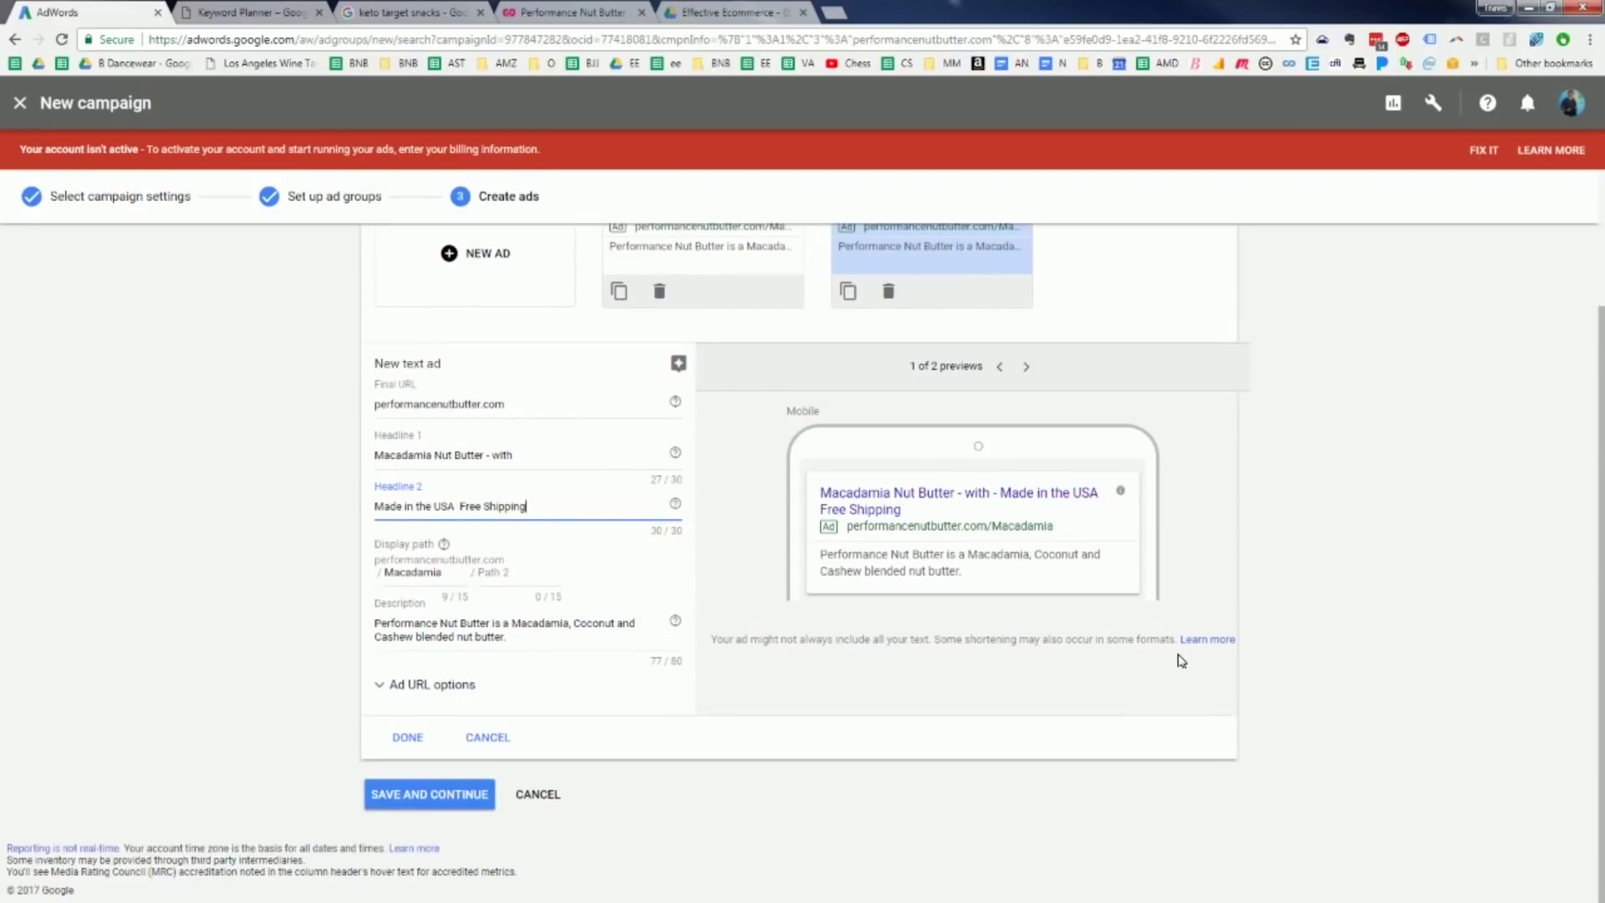
left_click(421, 739)
left_click(422, 741)
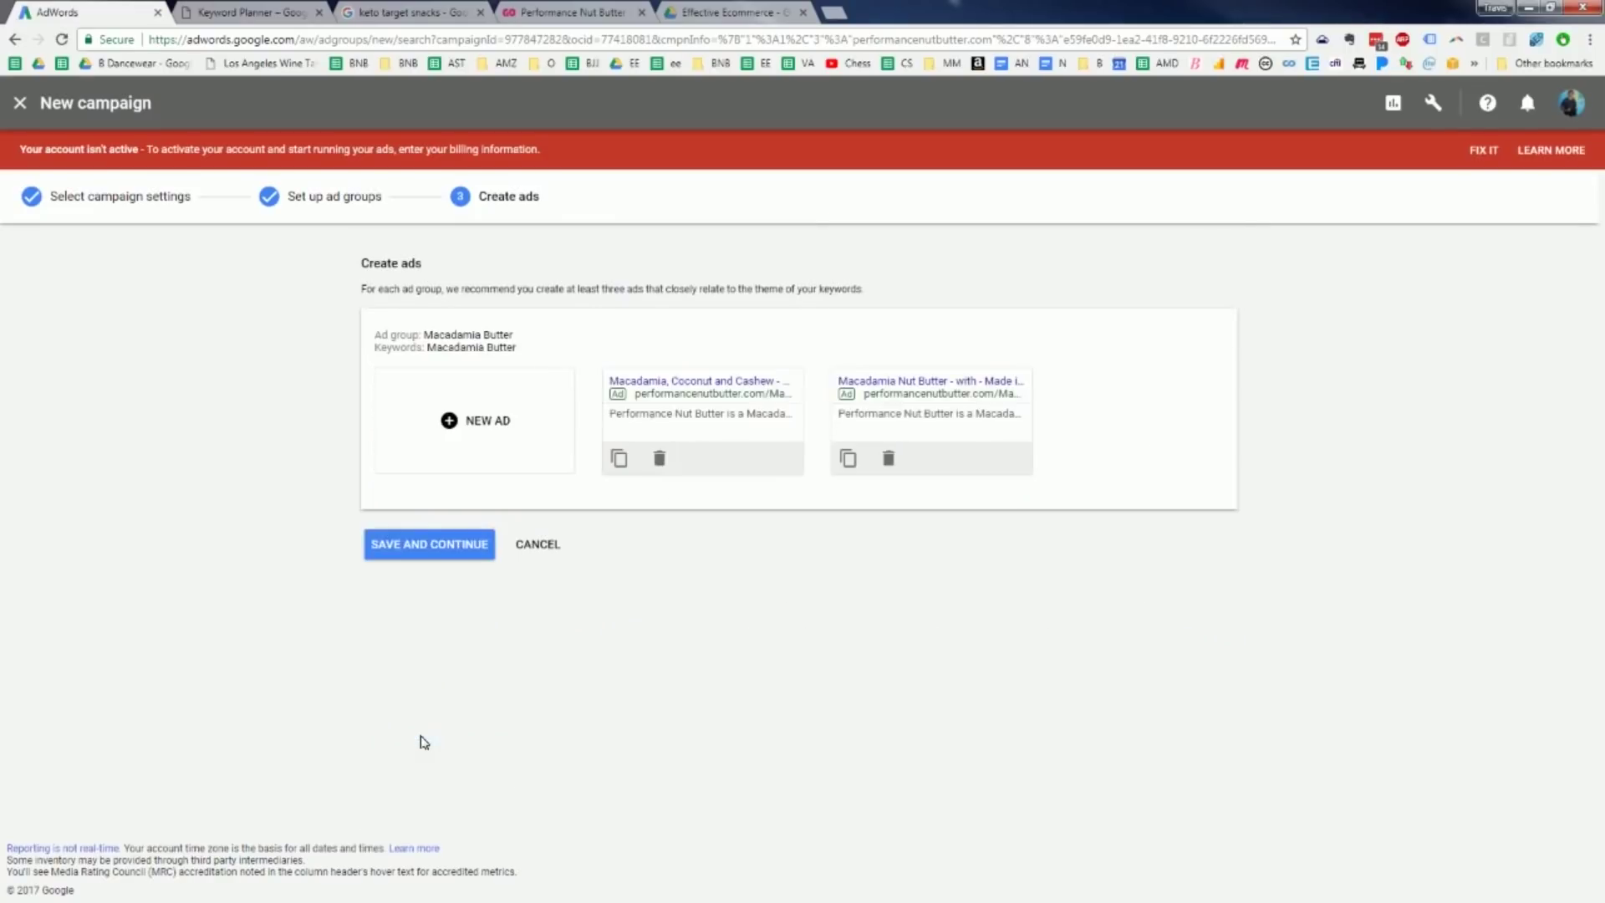
left_click(431, 551)
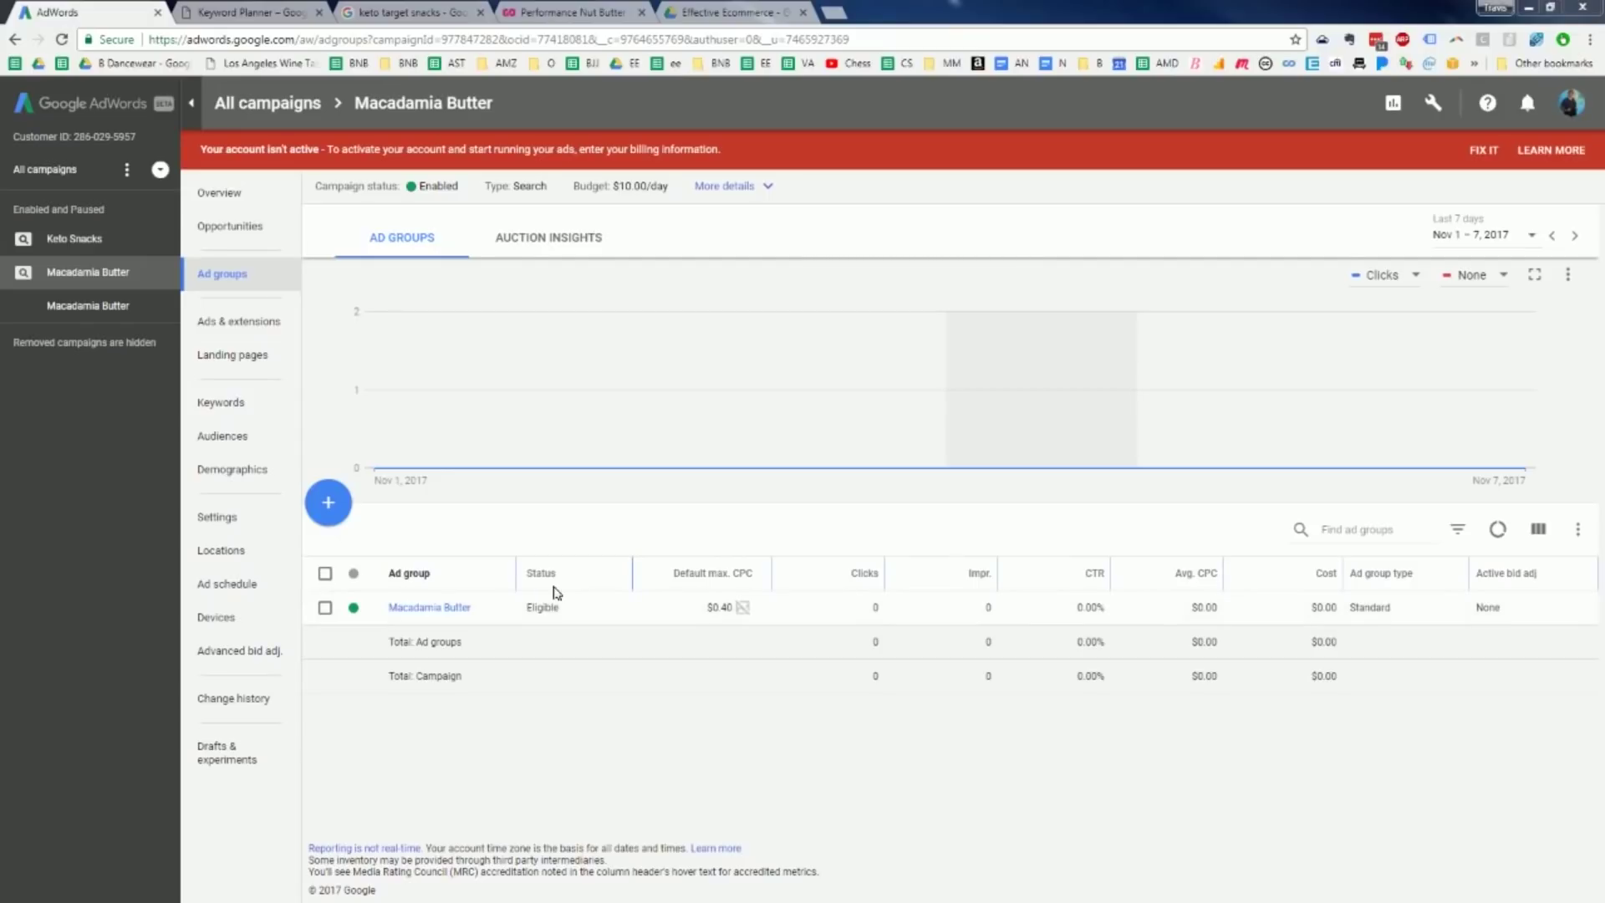
Pause the Macadamia Butter ad group and check the status of the ad group in the Keto Snacks campaign.
left_click(353, 607)
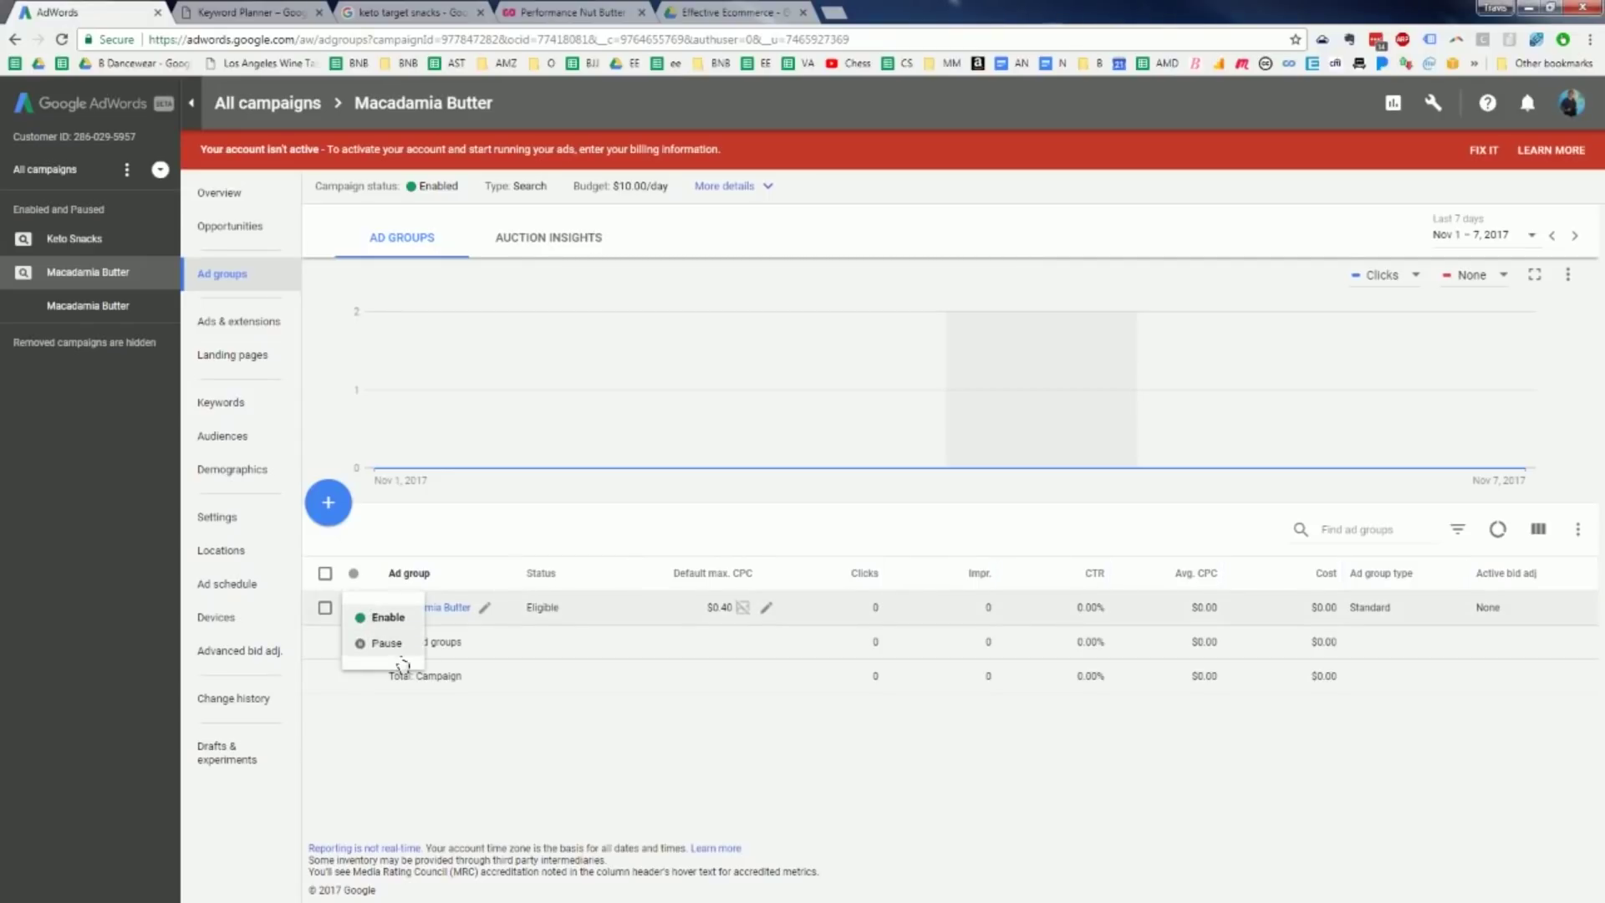
left_click(387, 643)
left_click(92, 240)
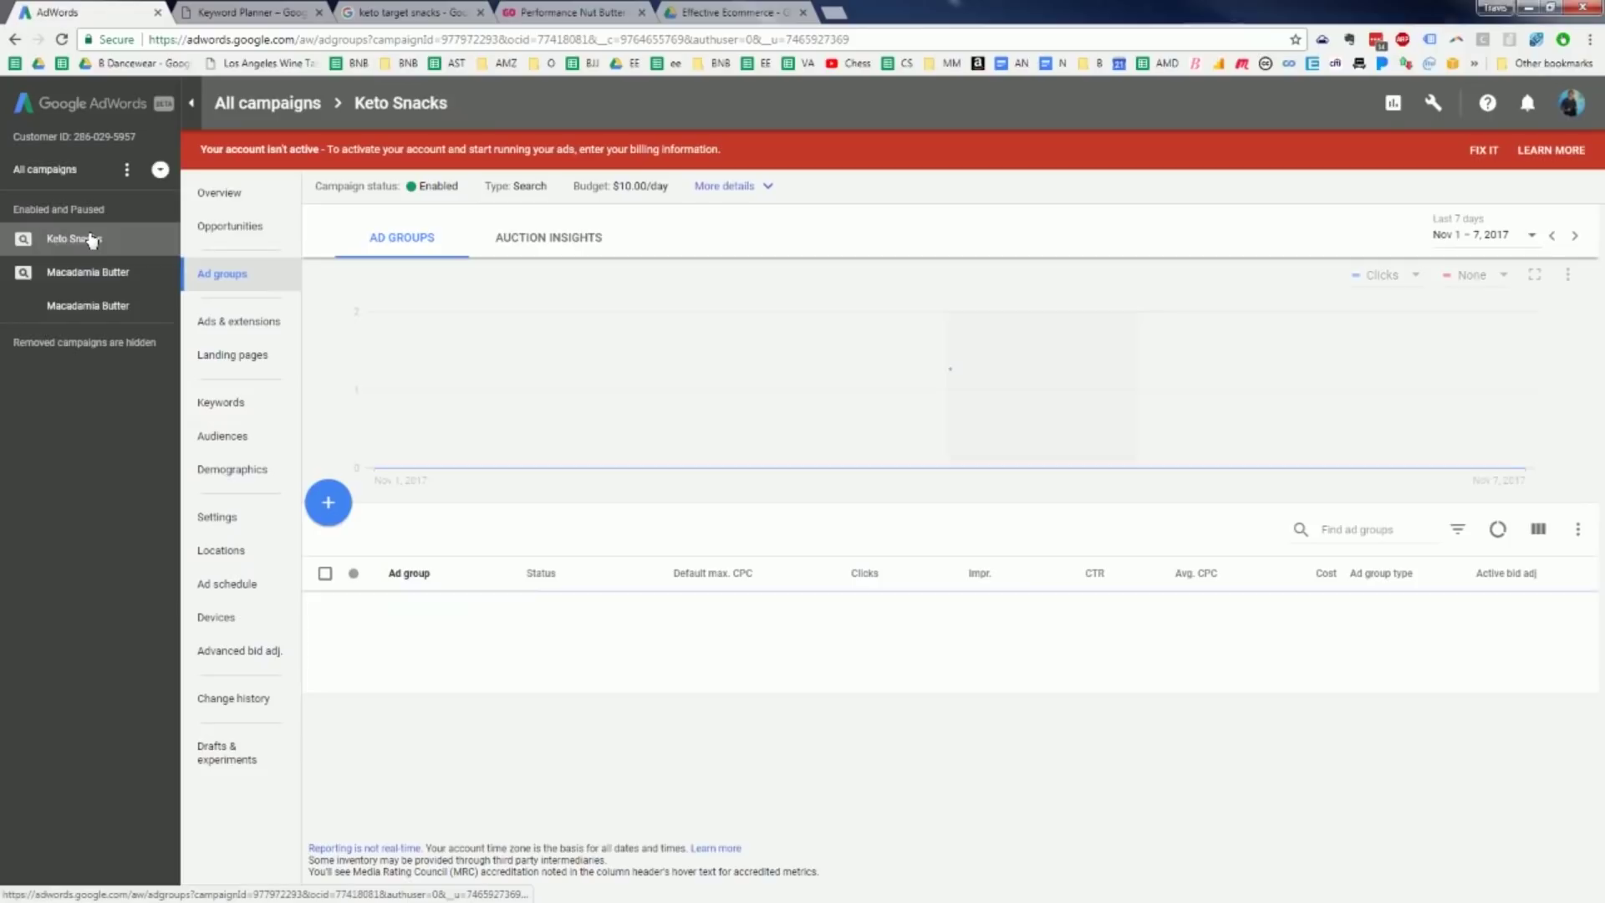
left_click(355, 607)
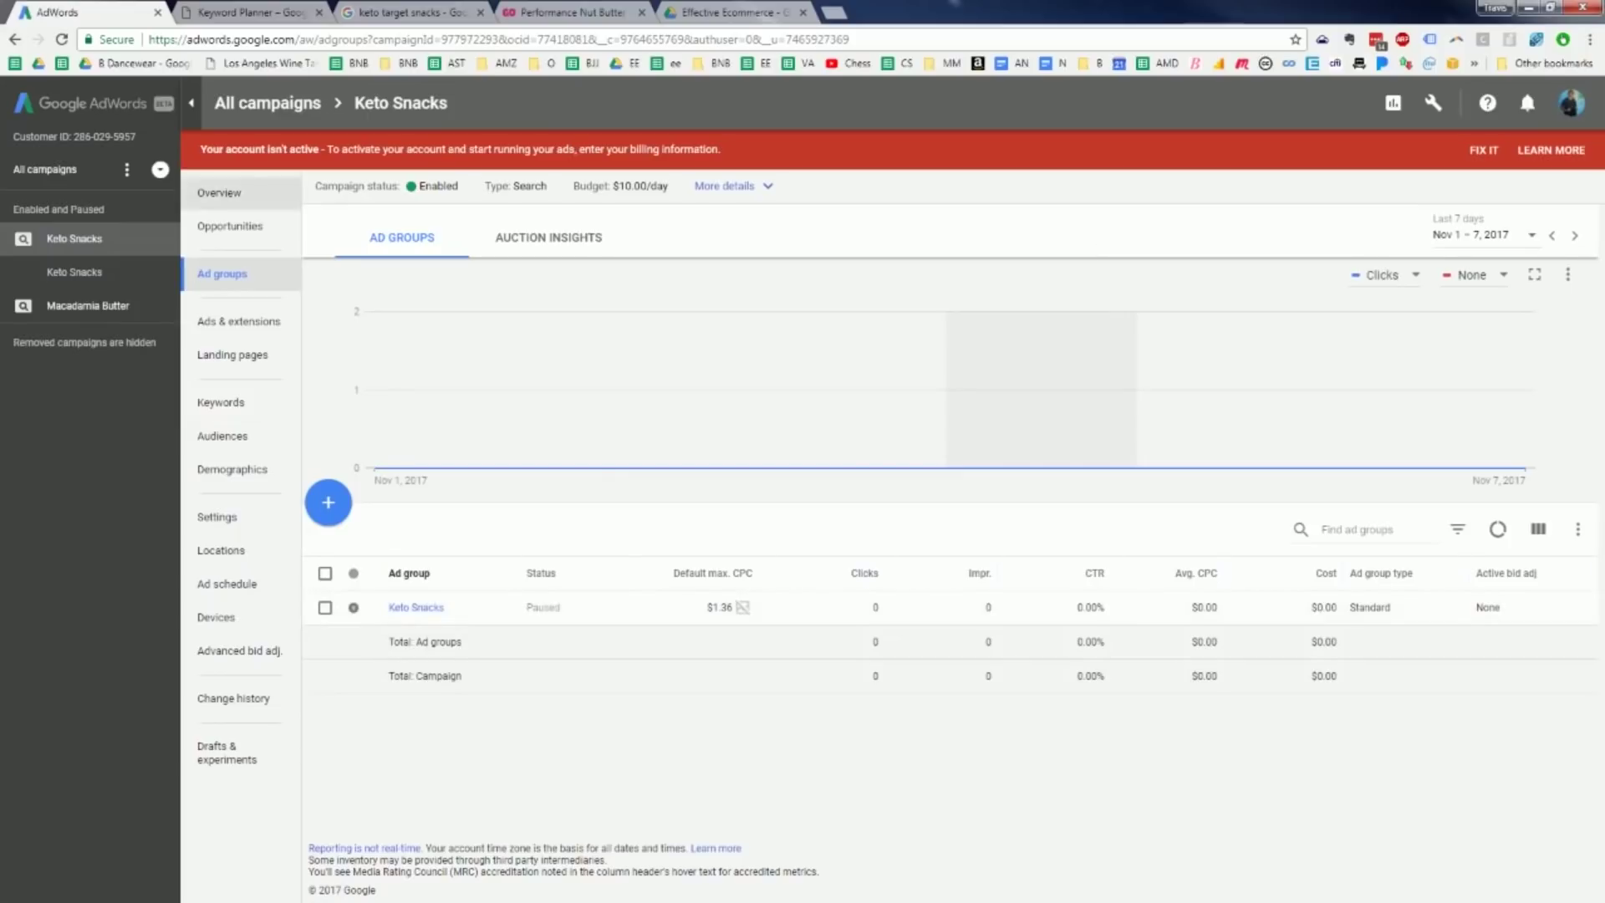
Review the Keto Snacks campaign's search keywords alongside the Google search suggestions and the Keyword Planner ideas.
left_click(221, 402)
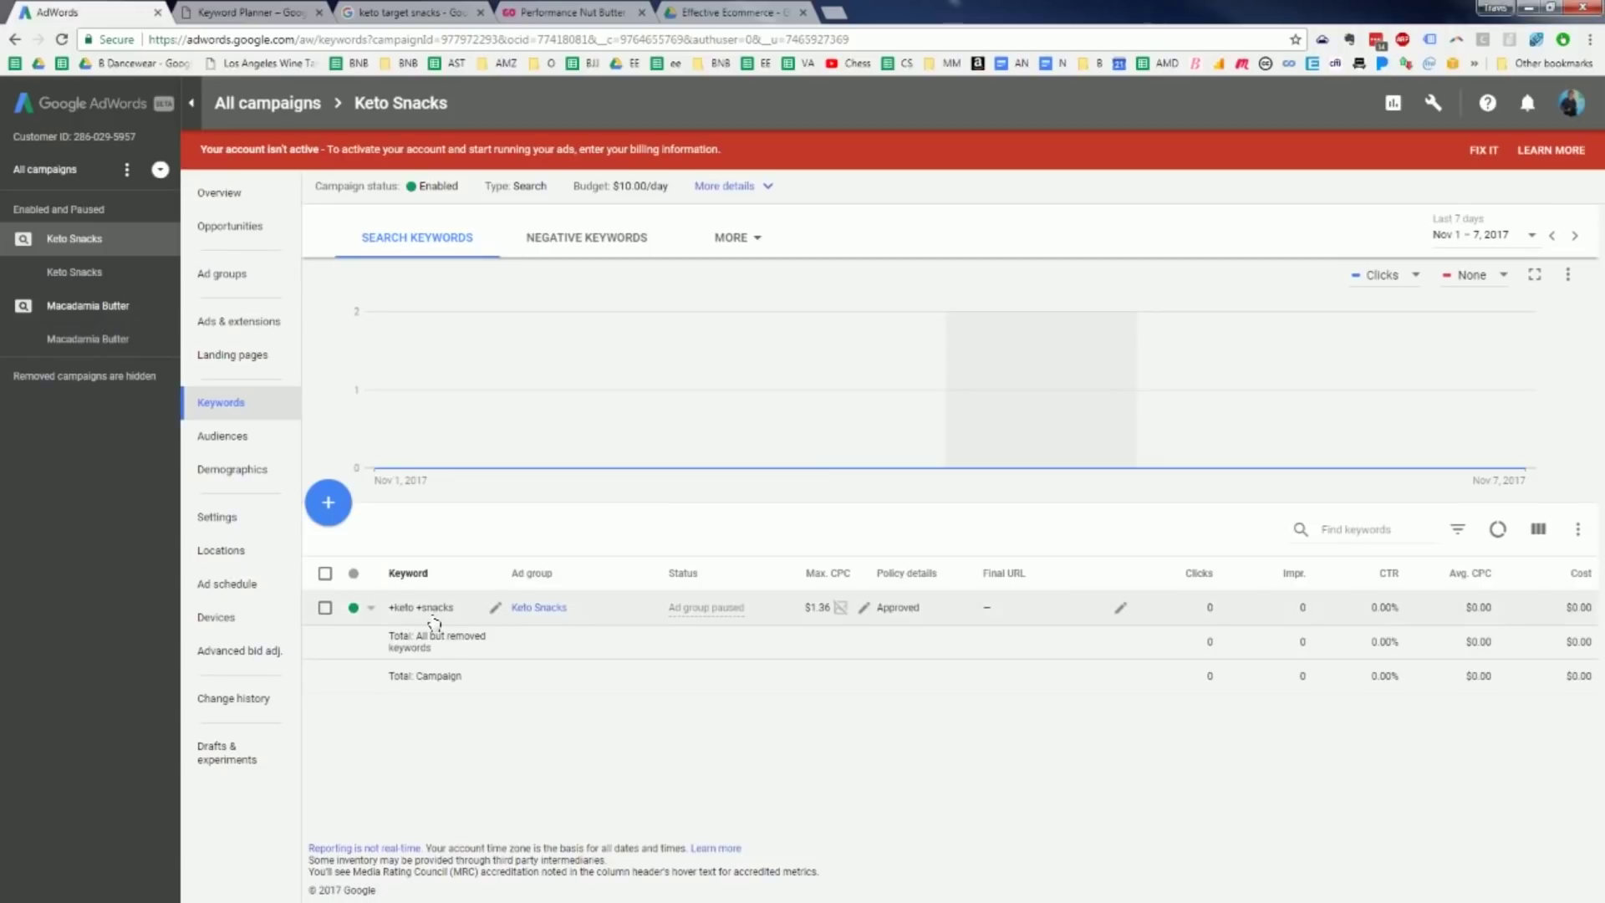
left_click(409, 12)
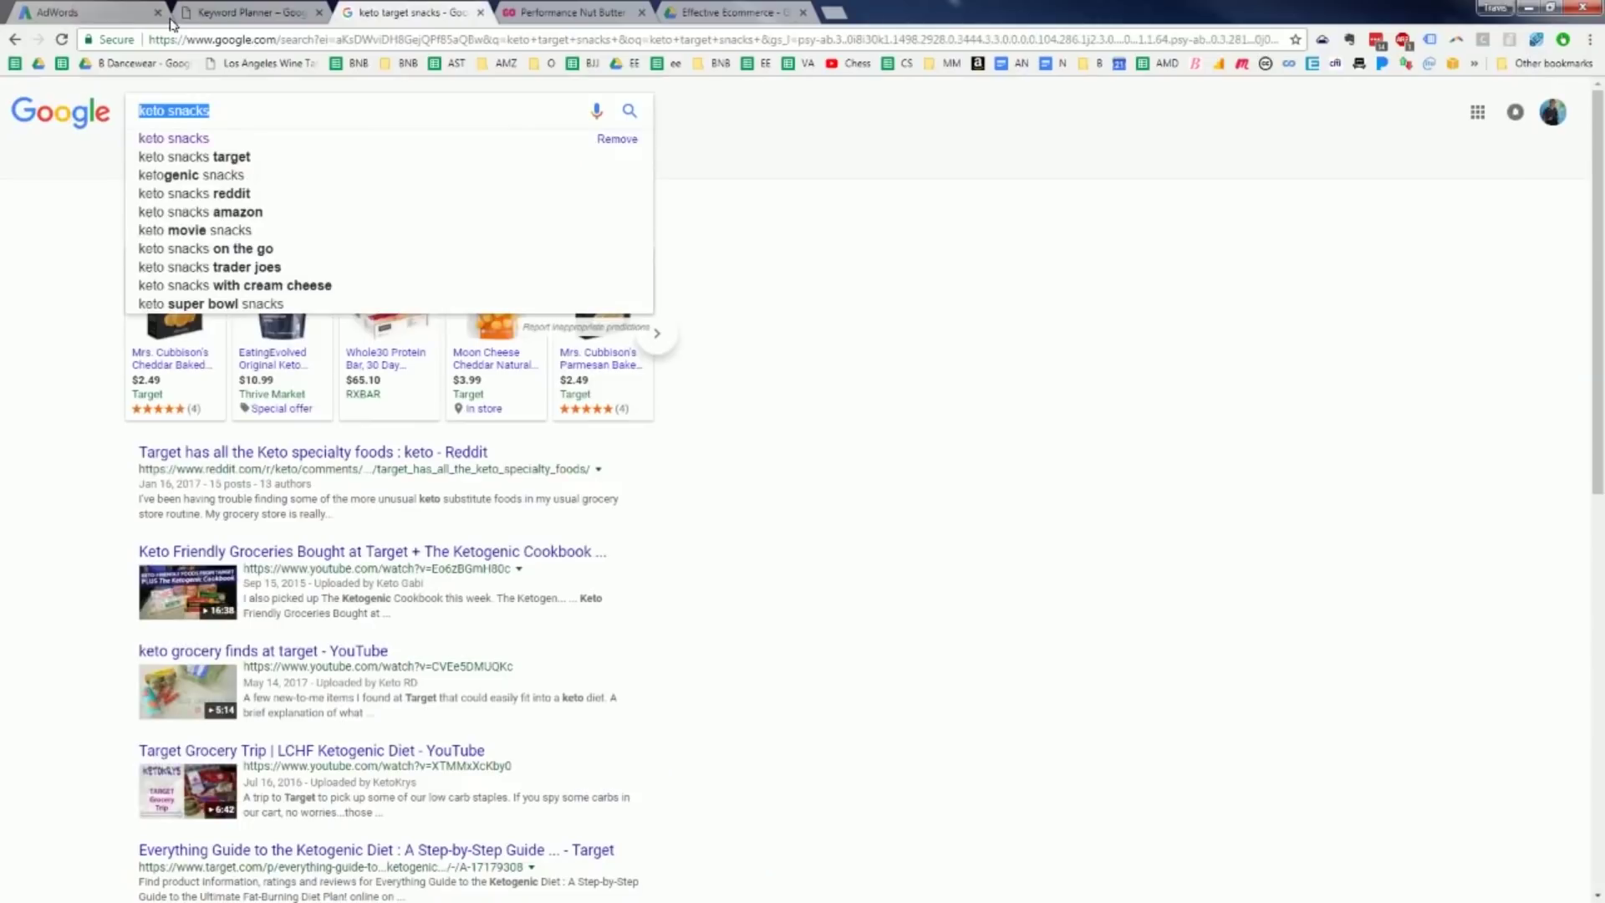
left_click(118, 19)
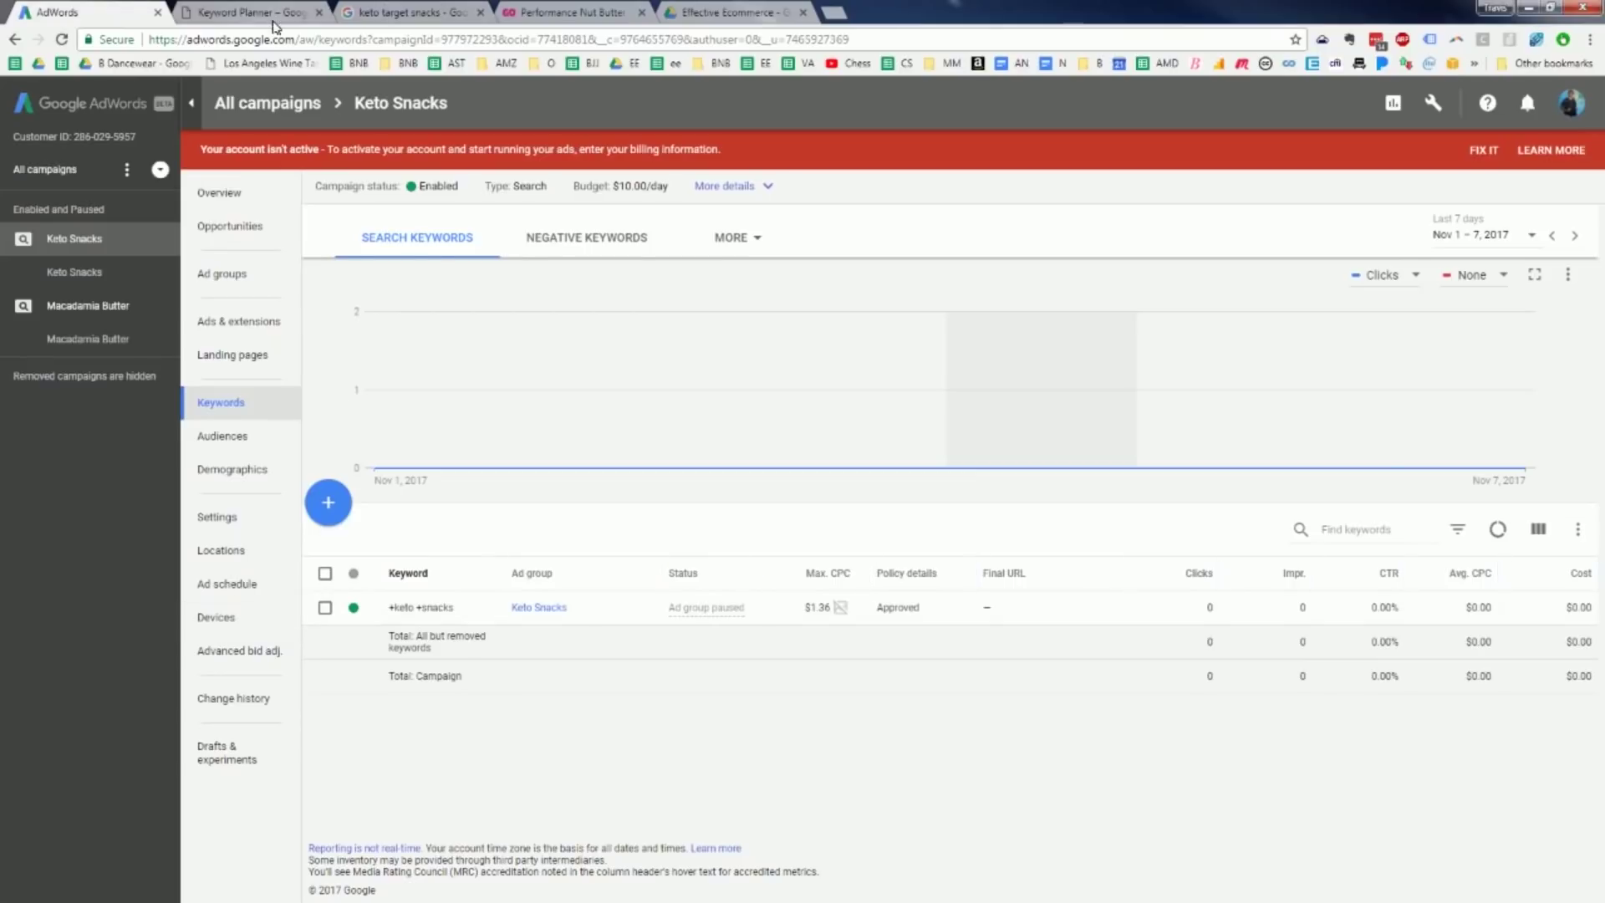
left_click(247, 13)
left_click(392, 10)
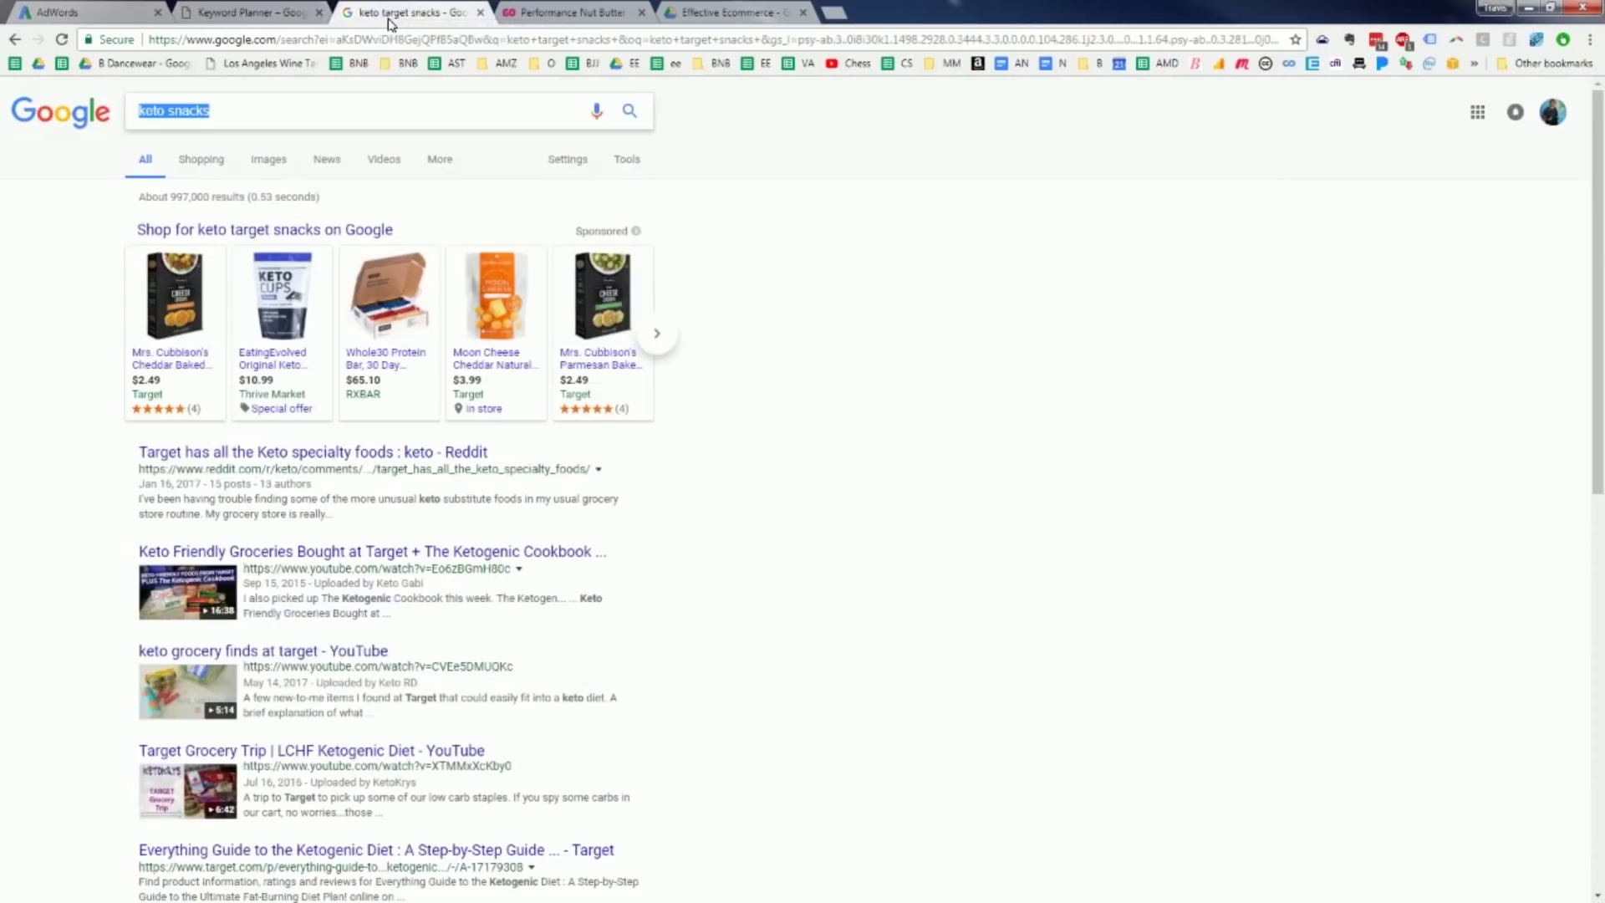
left_click(236, 10)
Open ubersuggest.io in a new browser tab and generate keyword suggestions for "keto snacks".
left_click(278, 40)
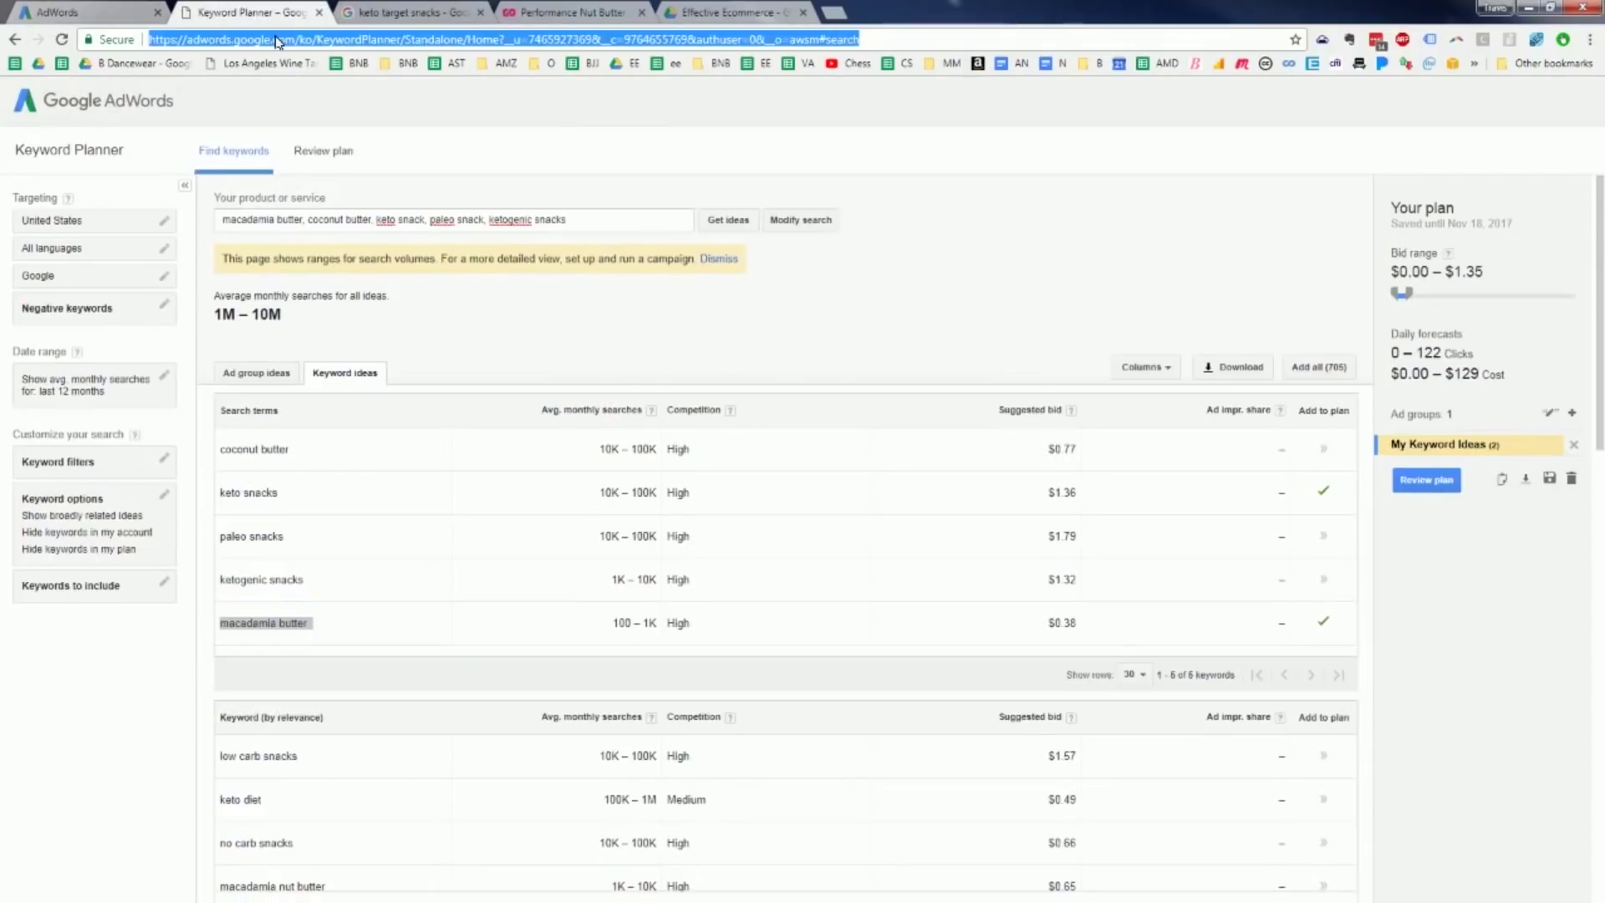
left_click(832, 12)
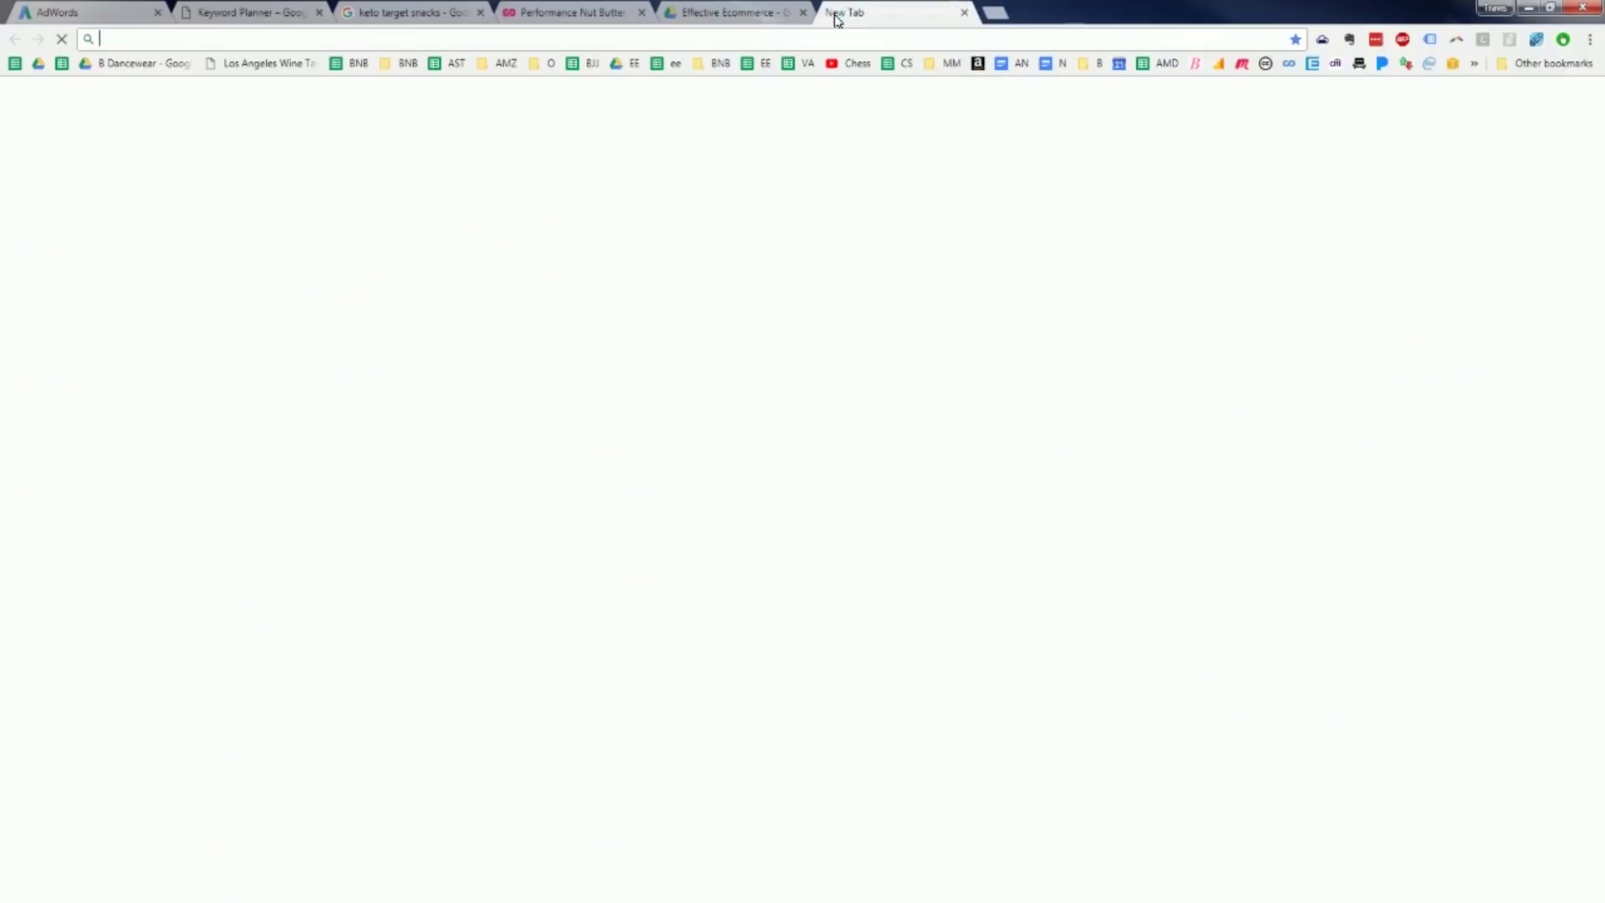
type("ubersug")
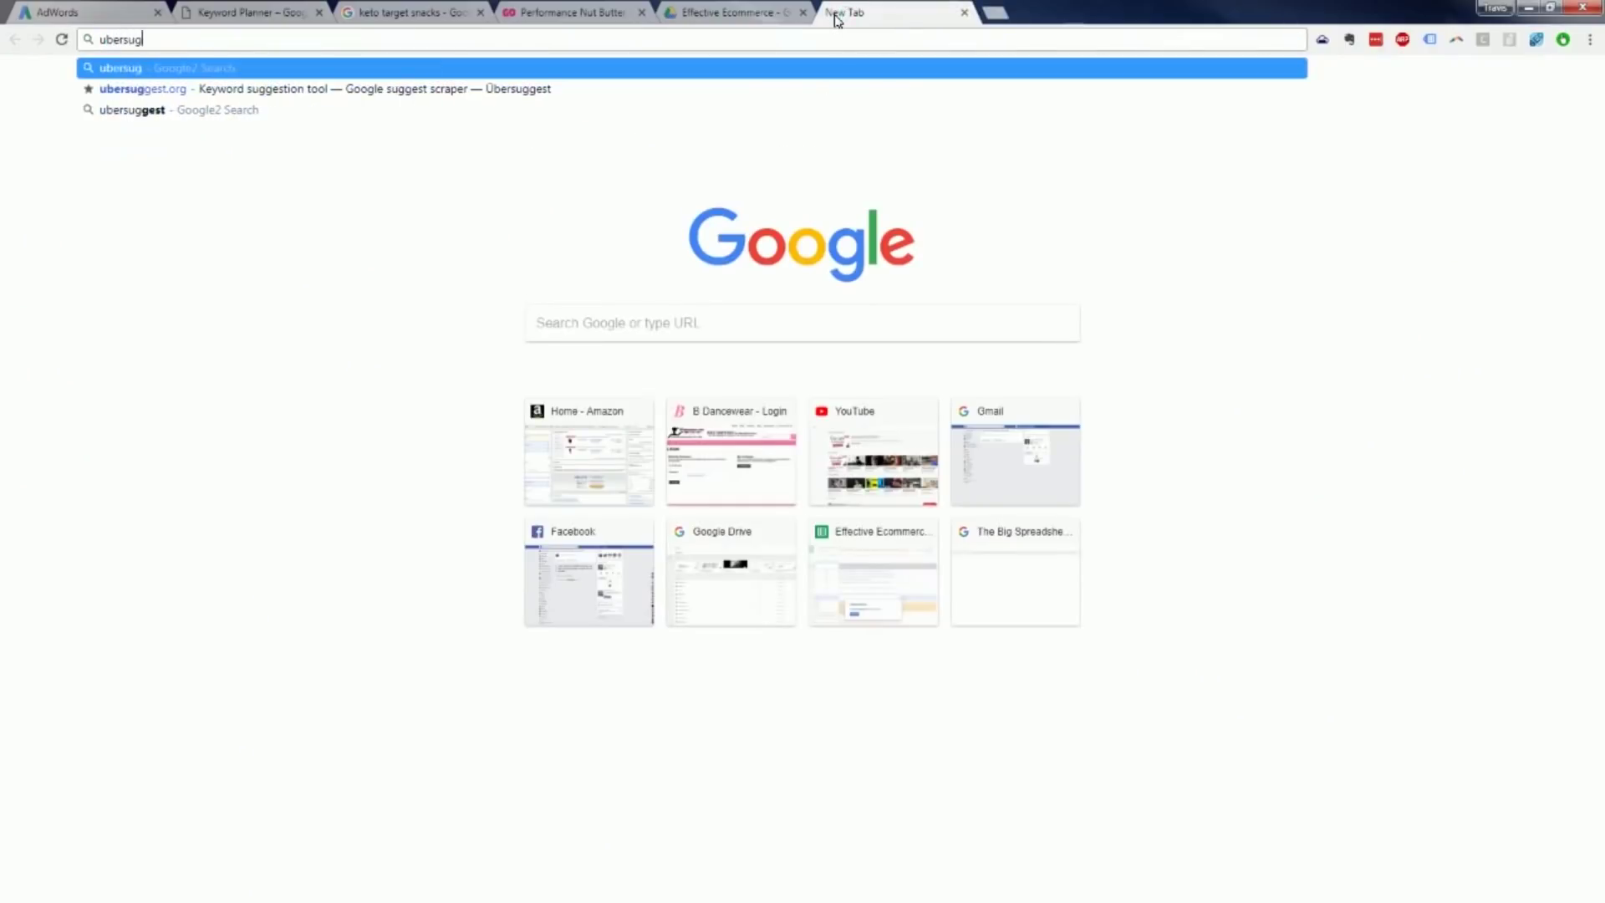
type("gest.io")
key("Return")
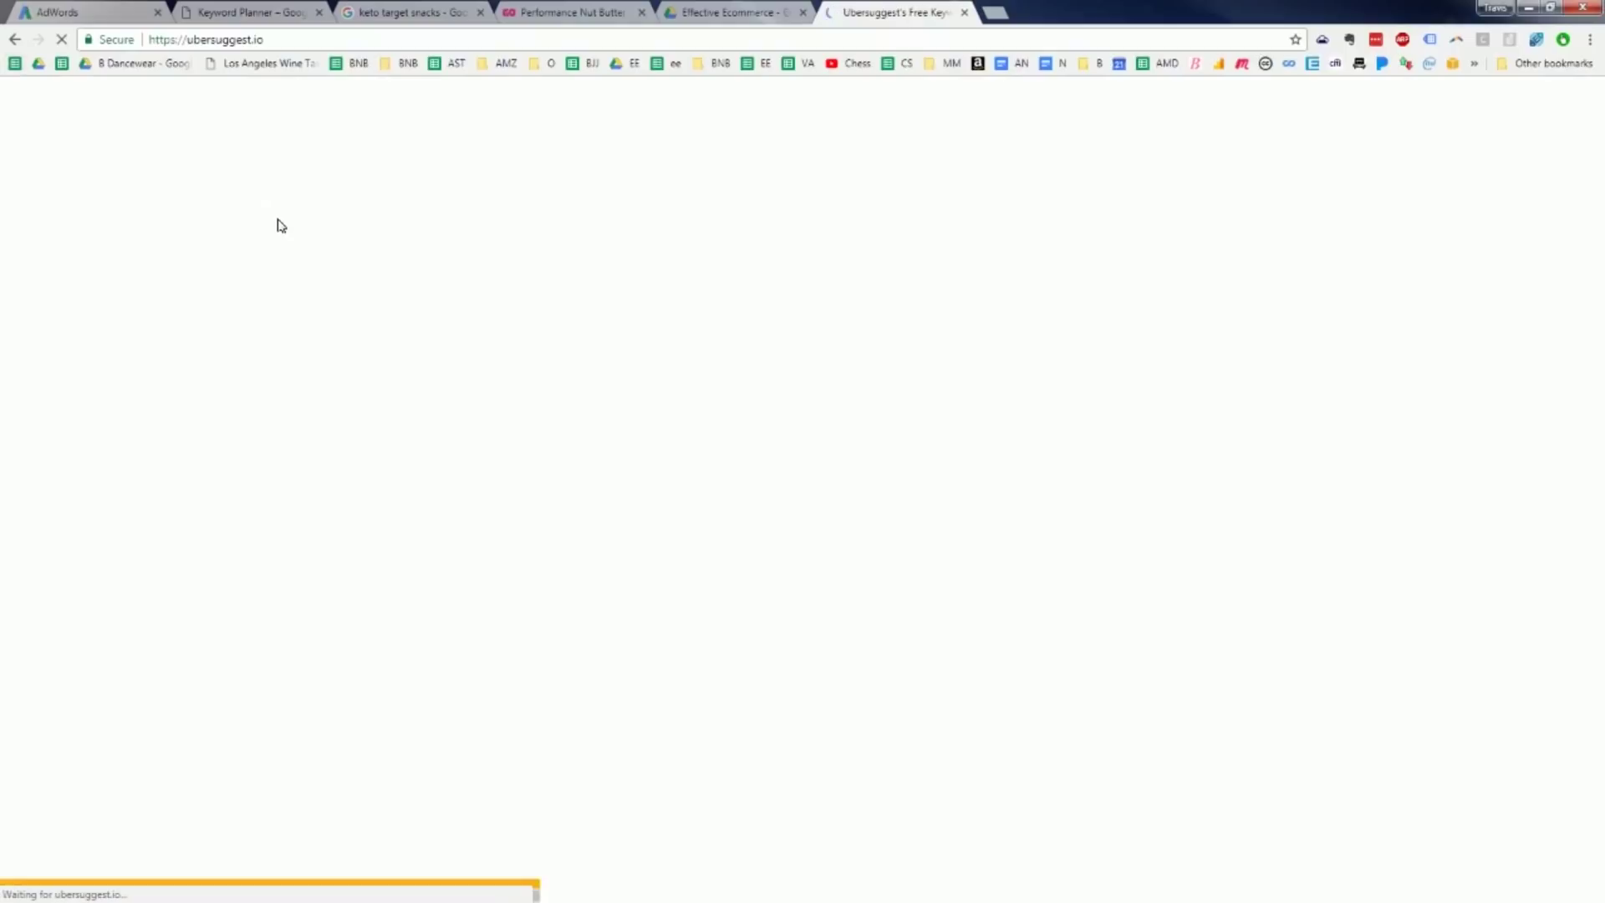
left_click(716, 226)
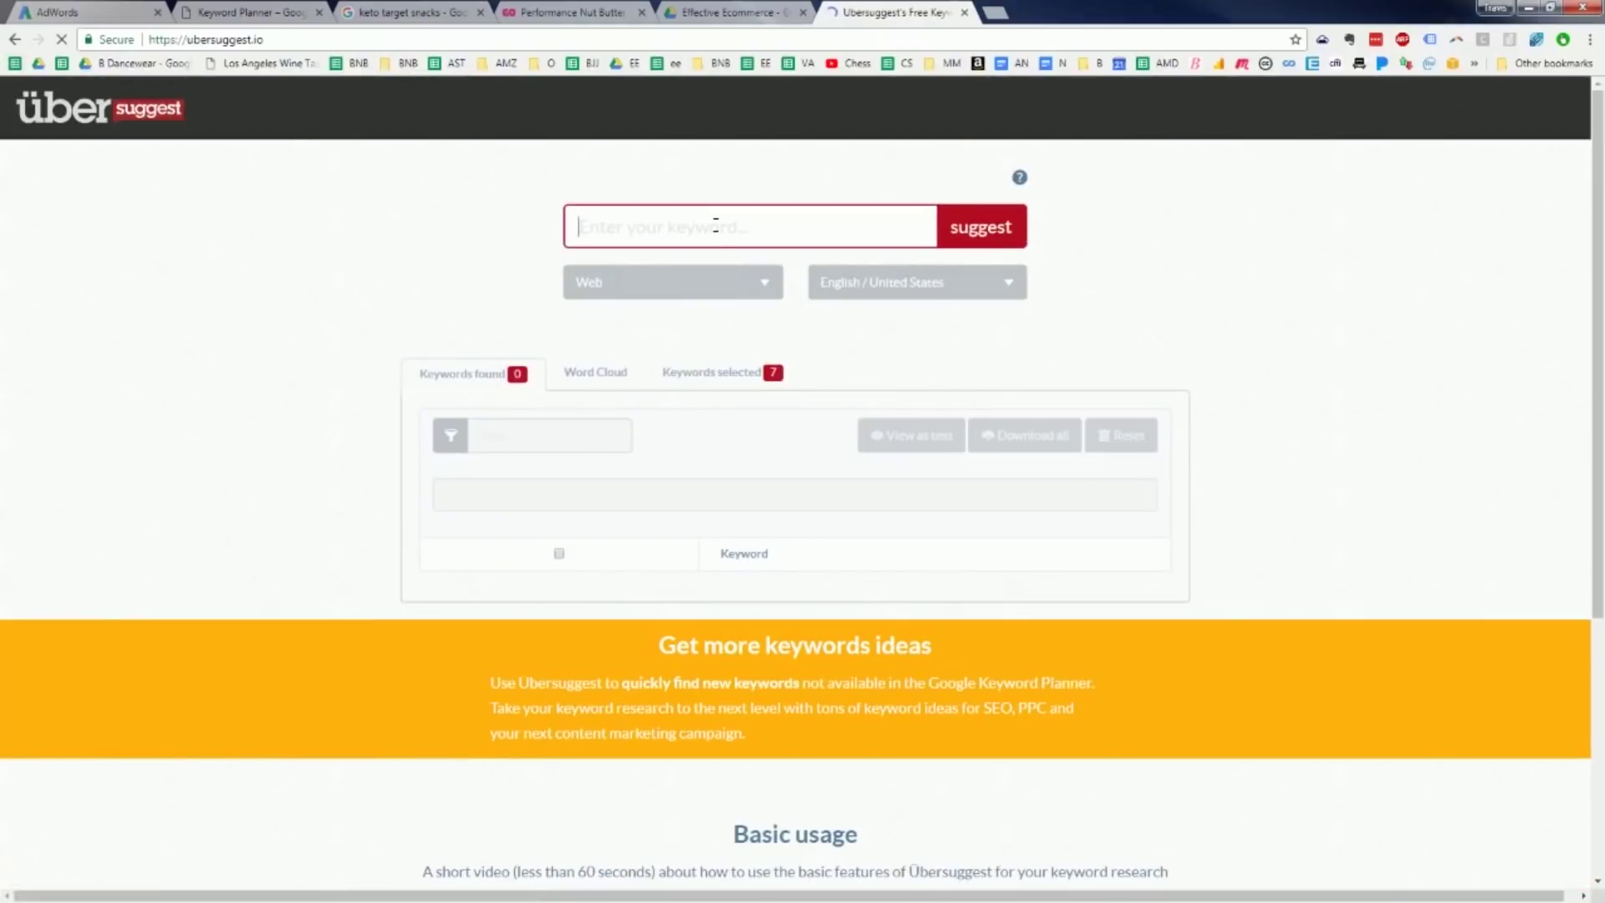
type("keto snacks")
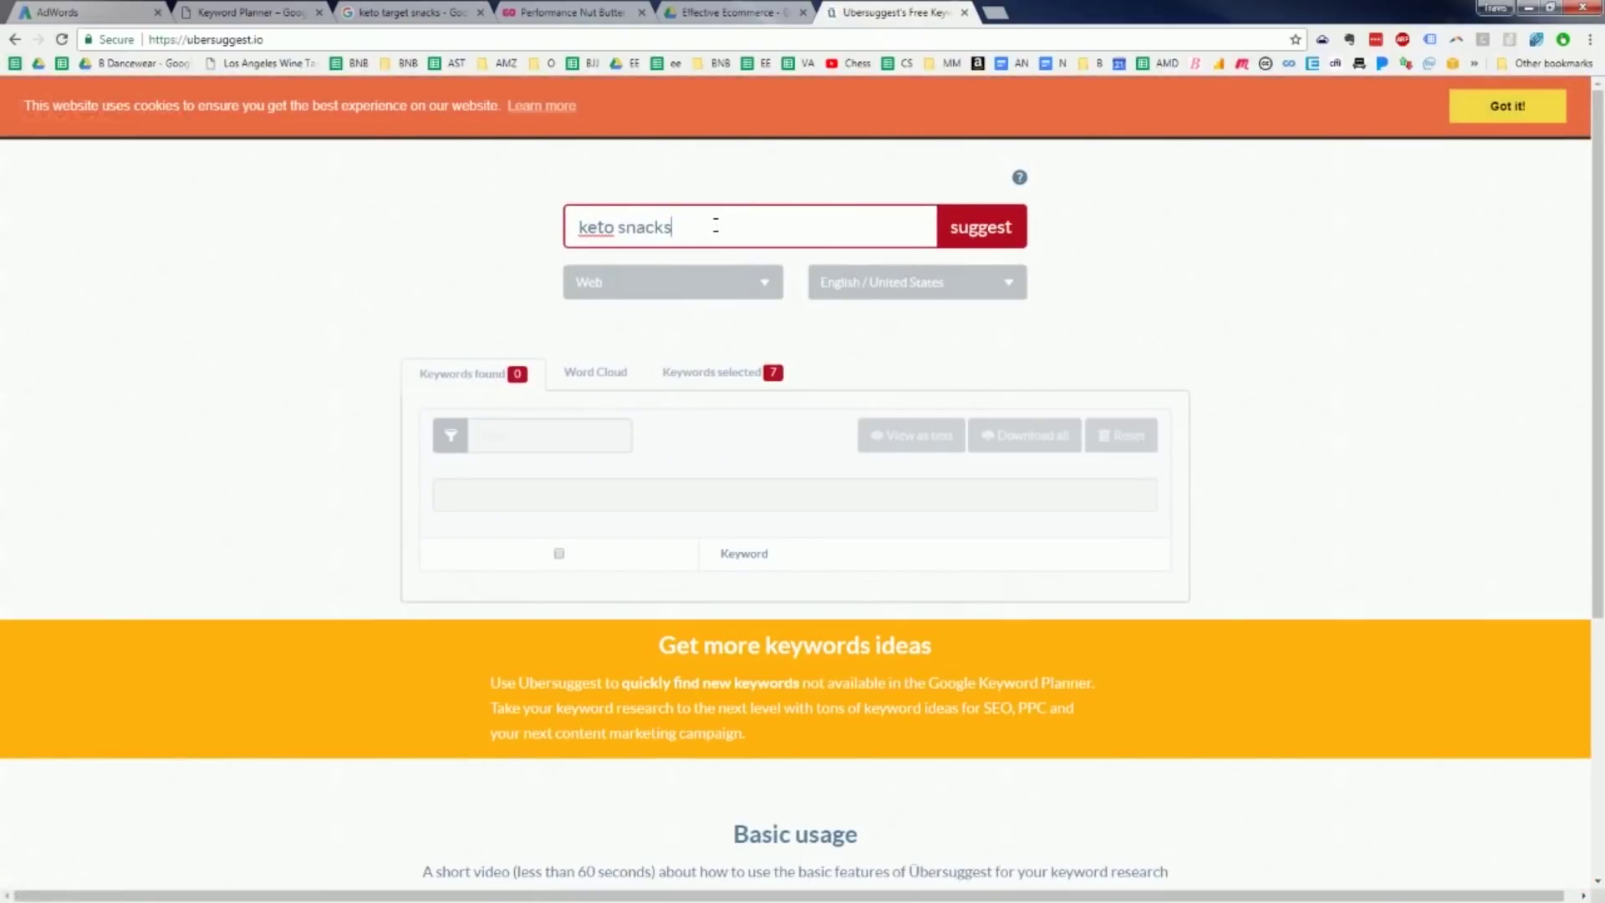
key("Return")
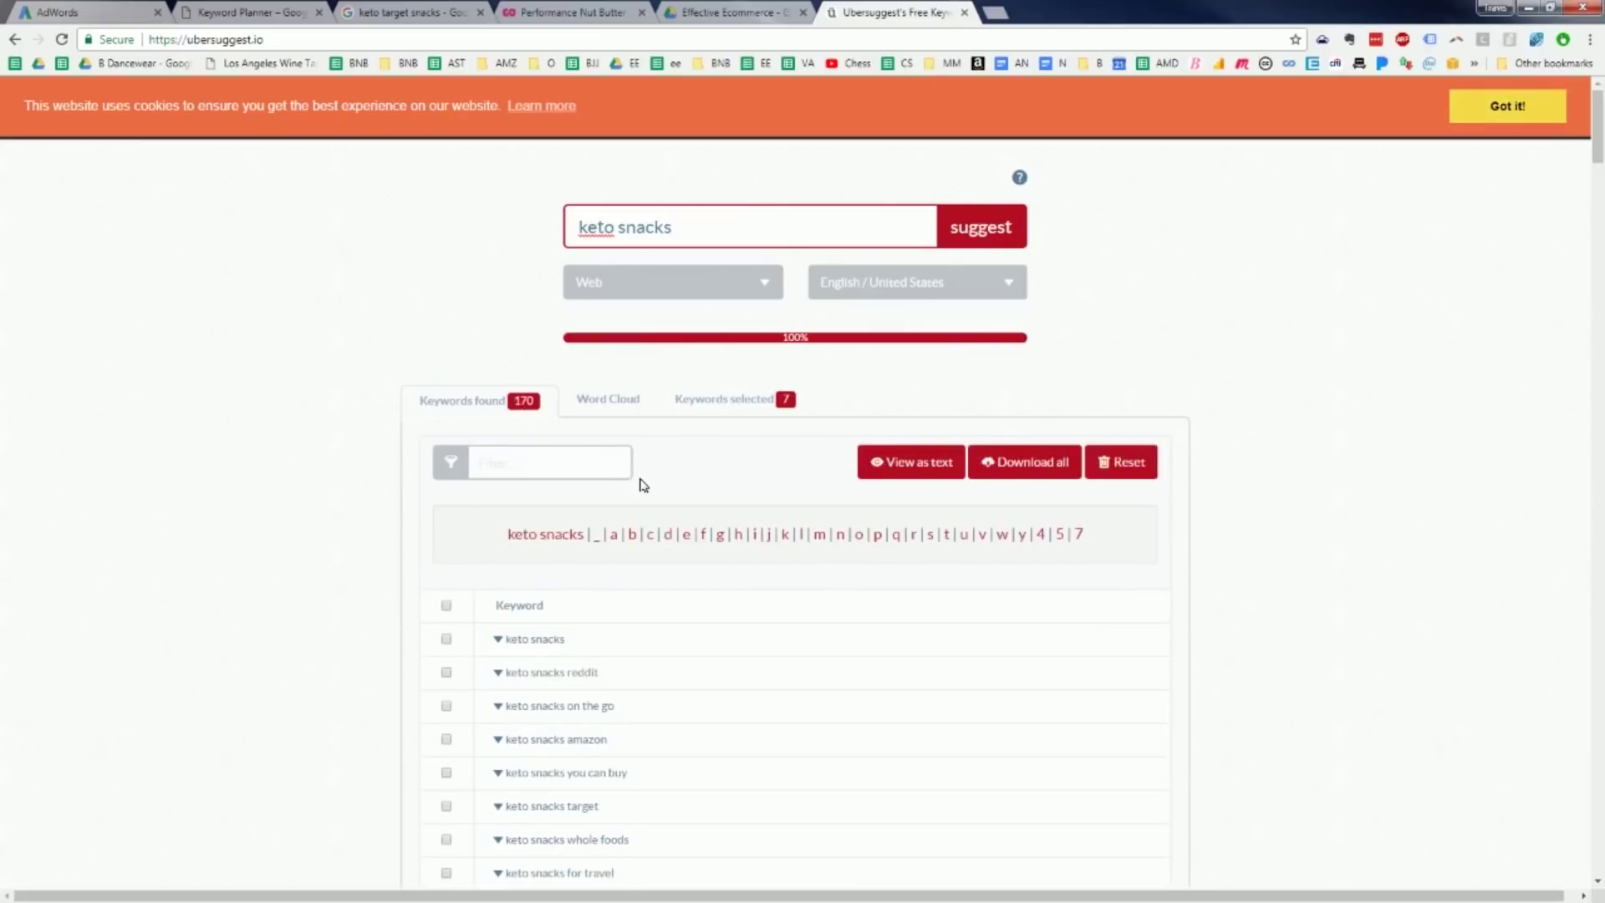
Look through the alphabetical list of Ubersuggest keywords for "keto snacks".
scroll(641, 481, "down", 6)
scroll(609, 405, "up", 4)
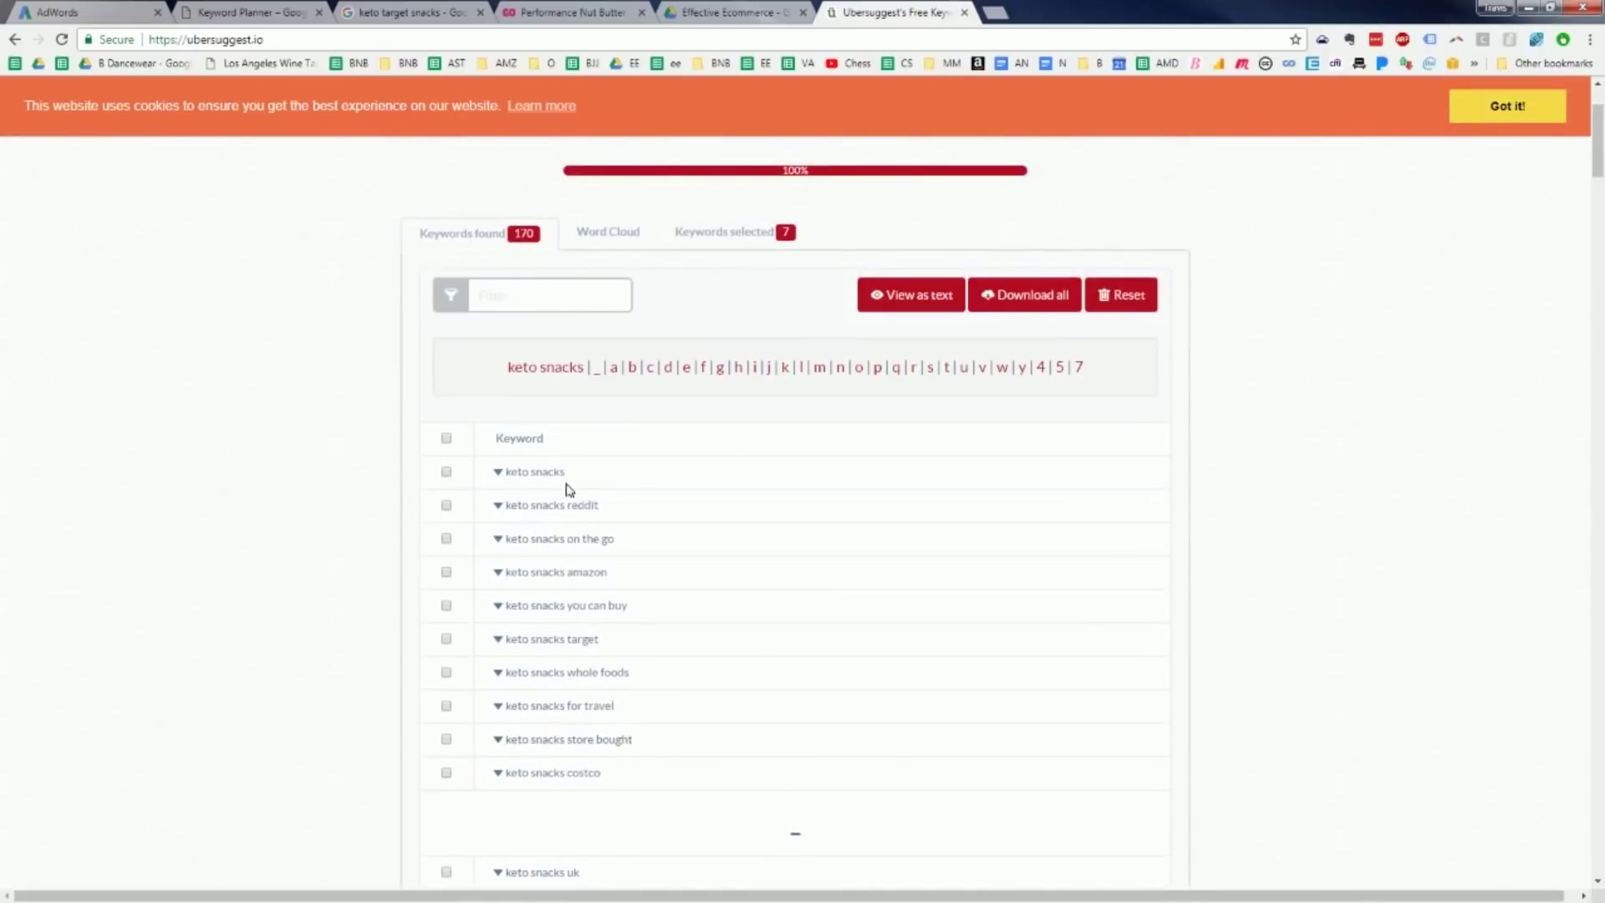
scroll(560, 514, "down", 2)
scroll(558, 520, "down", 20)
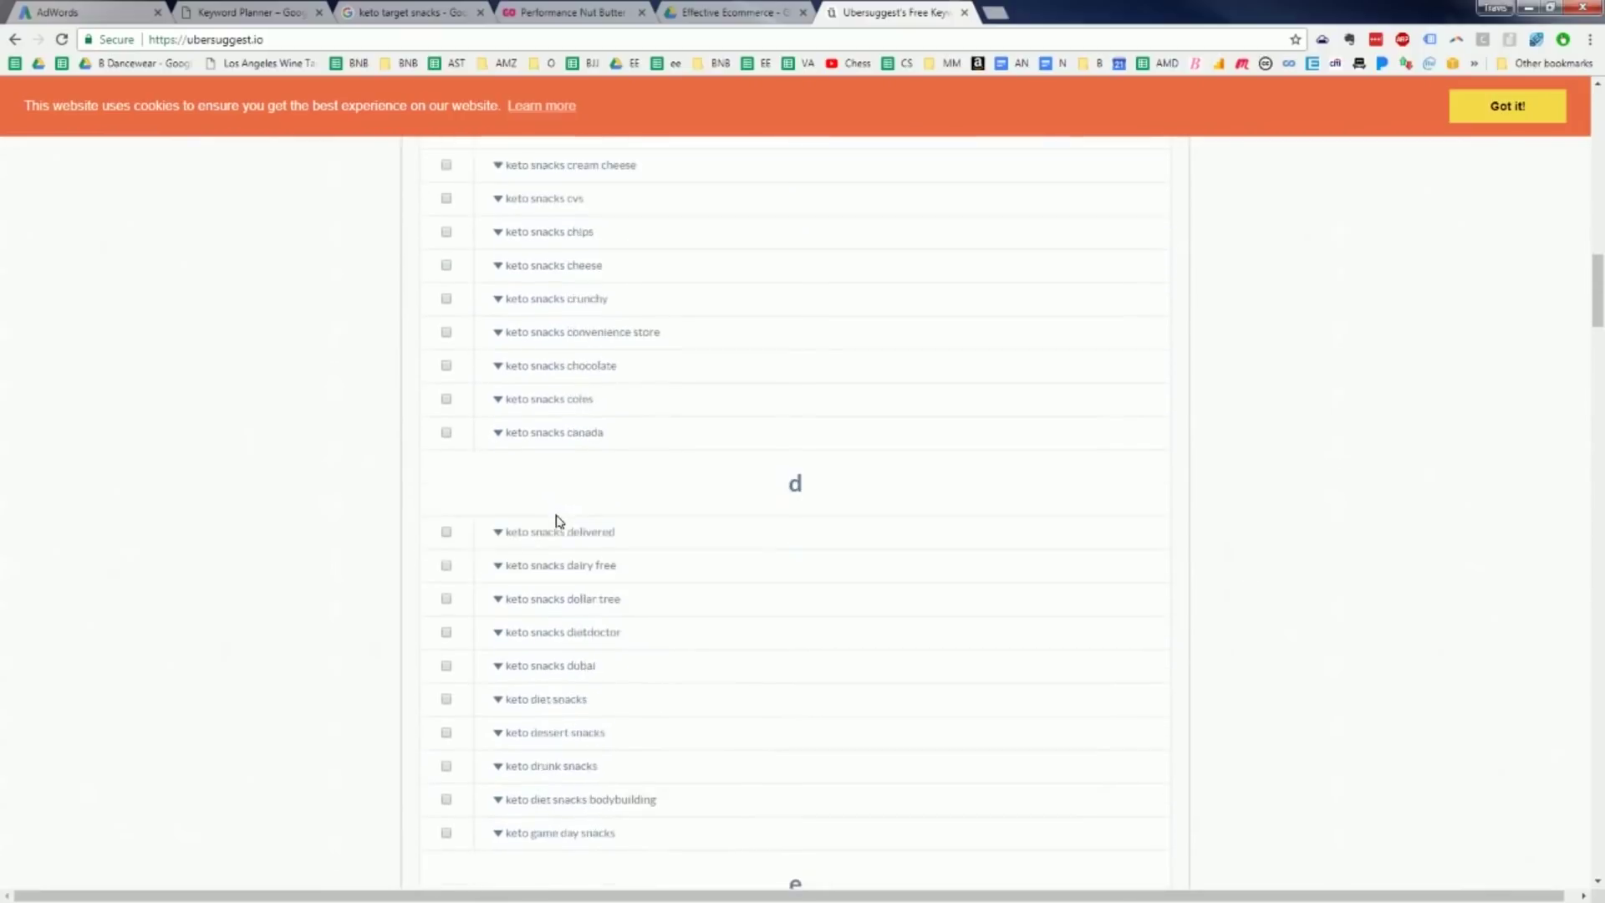
scroll(558, 522, "down", 12)
scroll(558, 522, "up", 20)
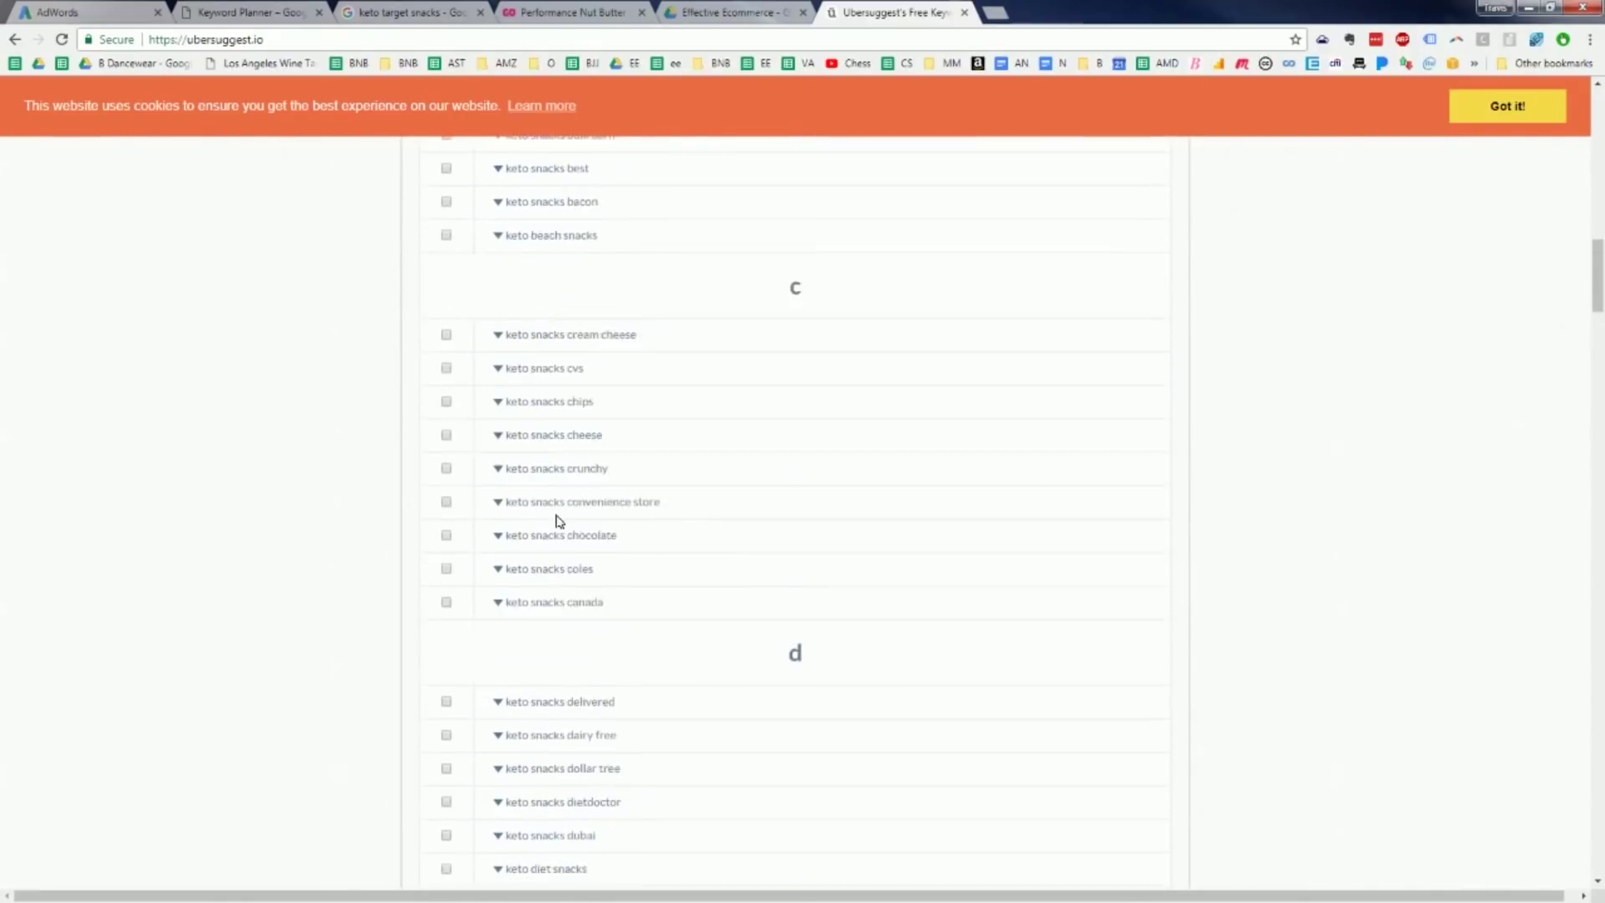
scroll(558, 520, "up", 2)
Return to the Google search page and view the autocomplete suggestions for "keto snacks" and "keto snacks a".
left_click(995, 12)
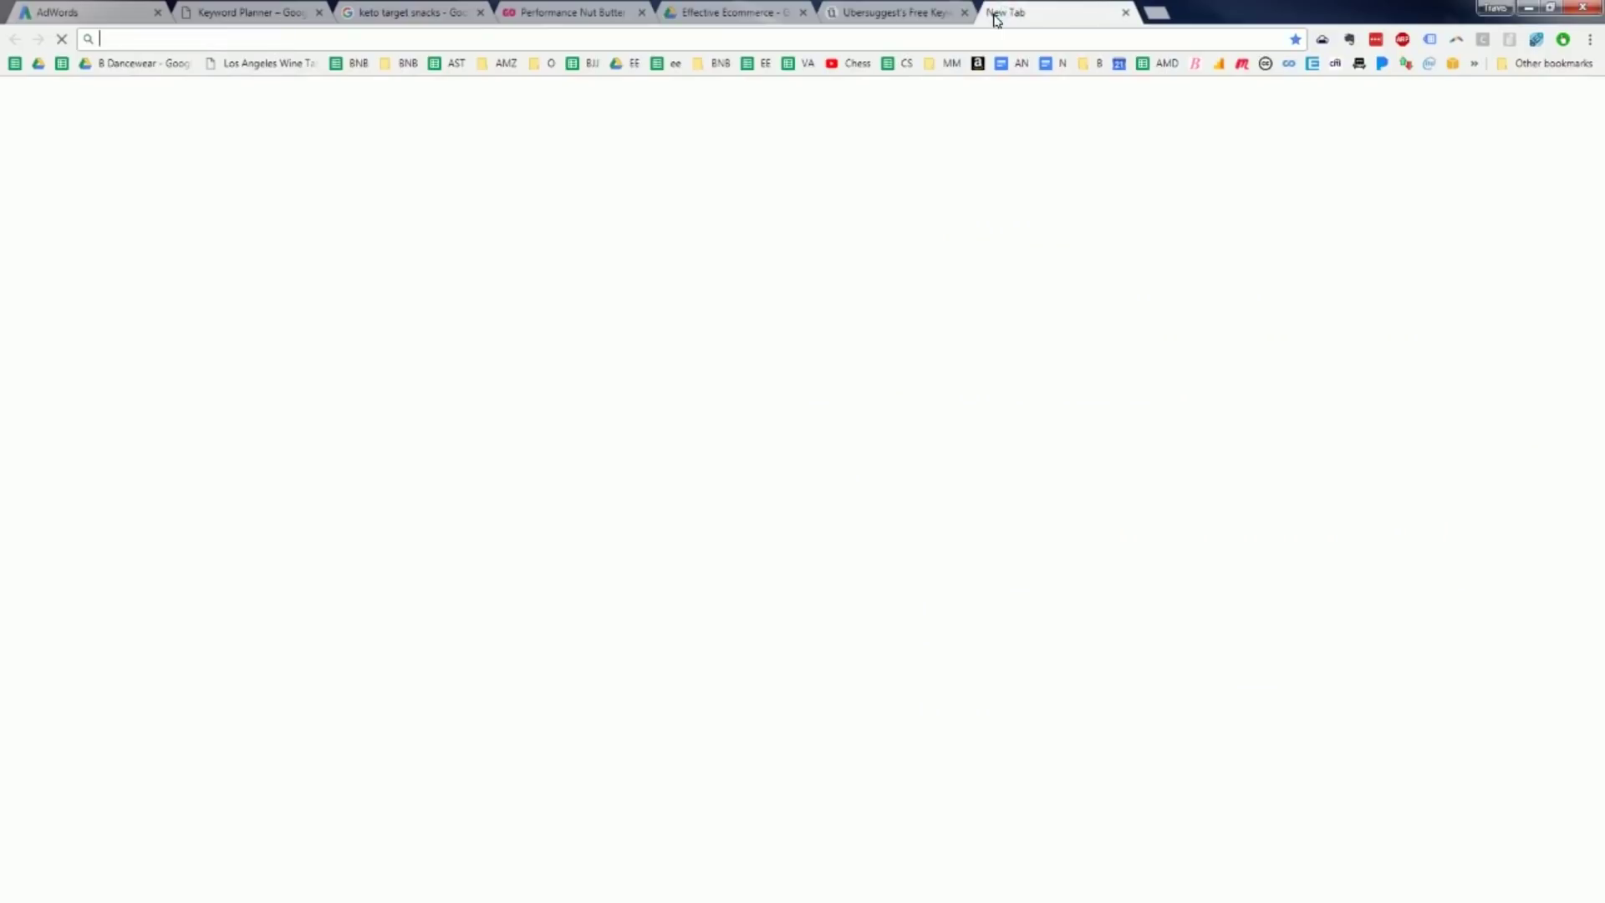
left_click(399, 12)
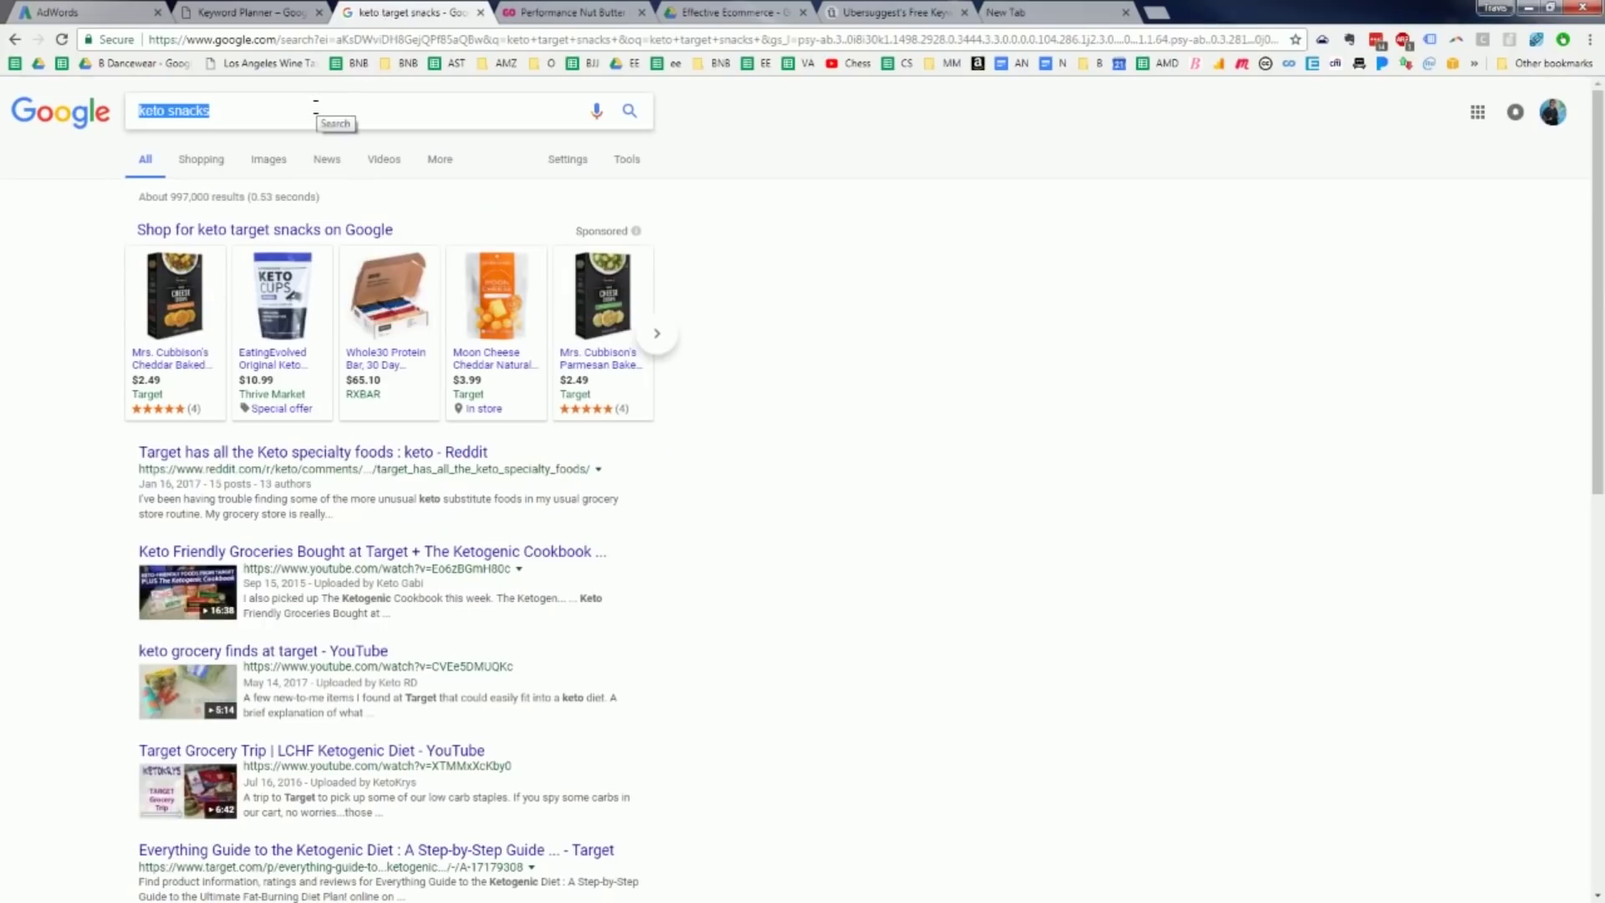
type("keto snacks")
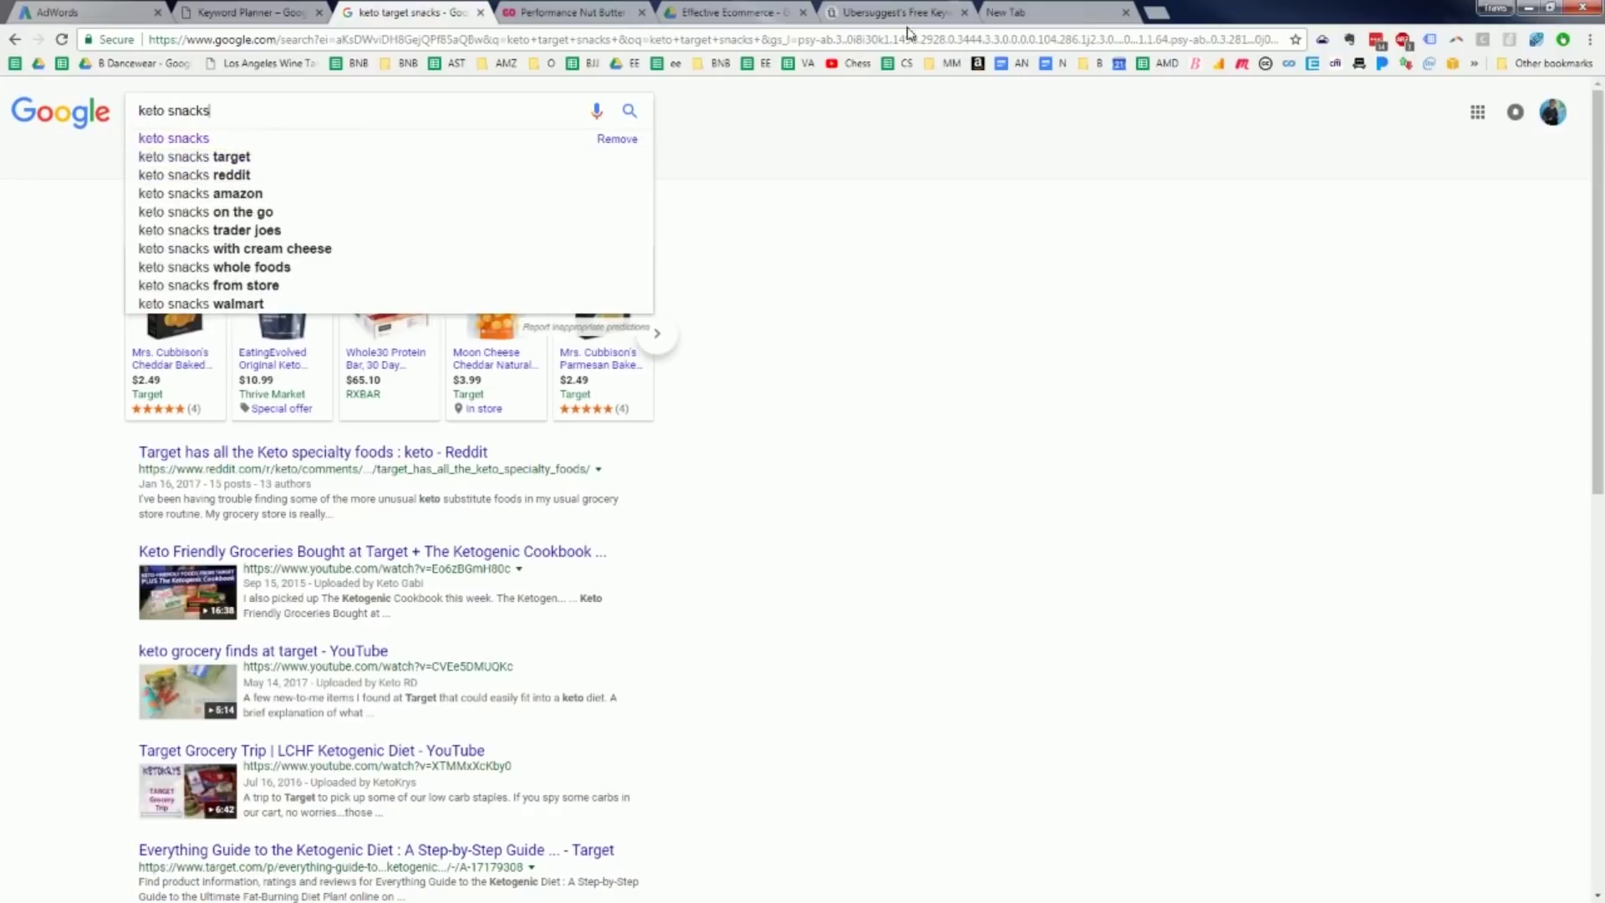
type(" a")
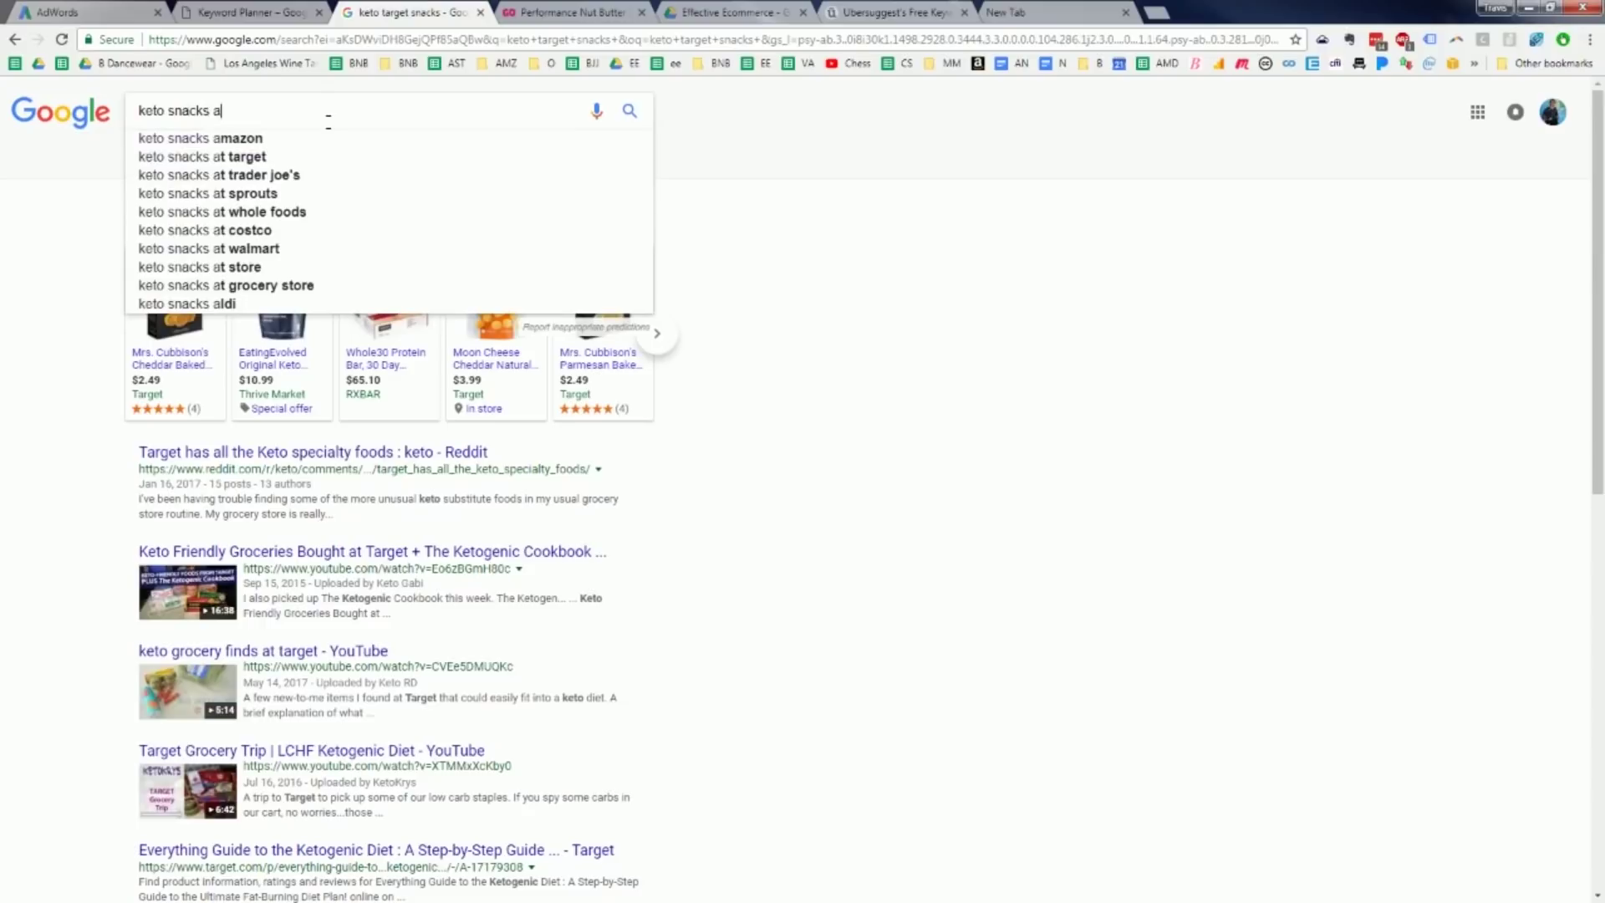
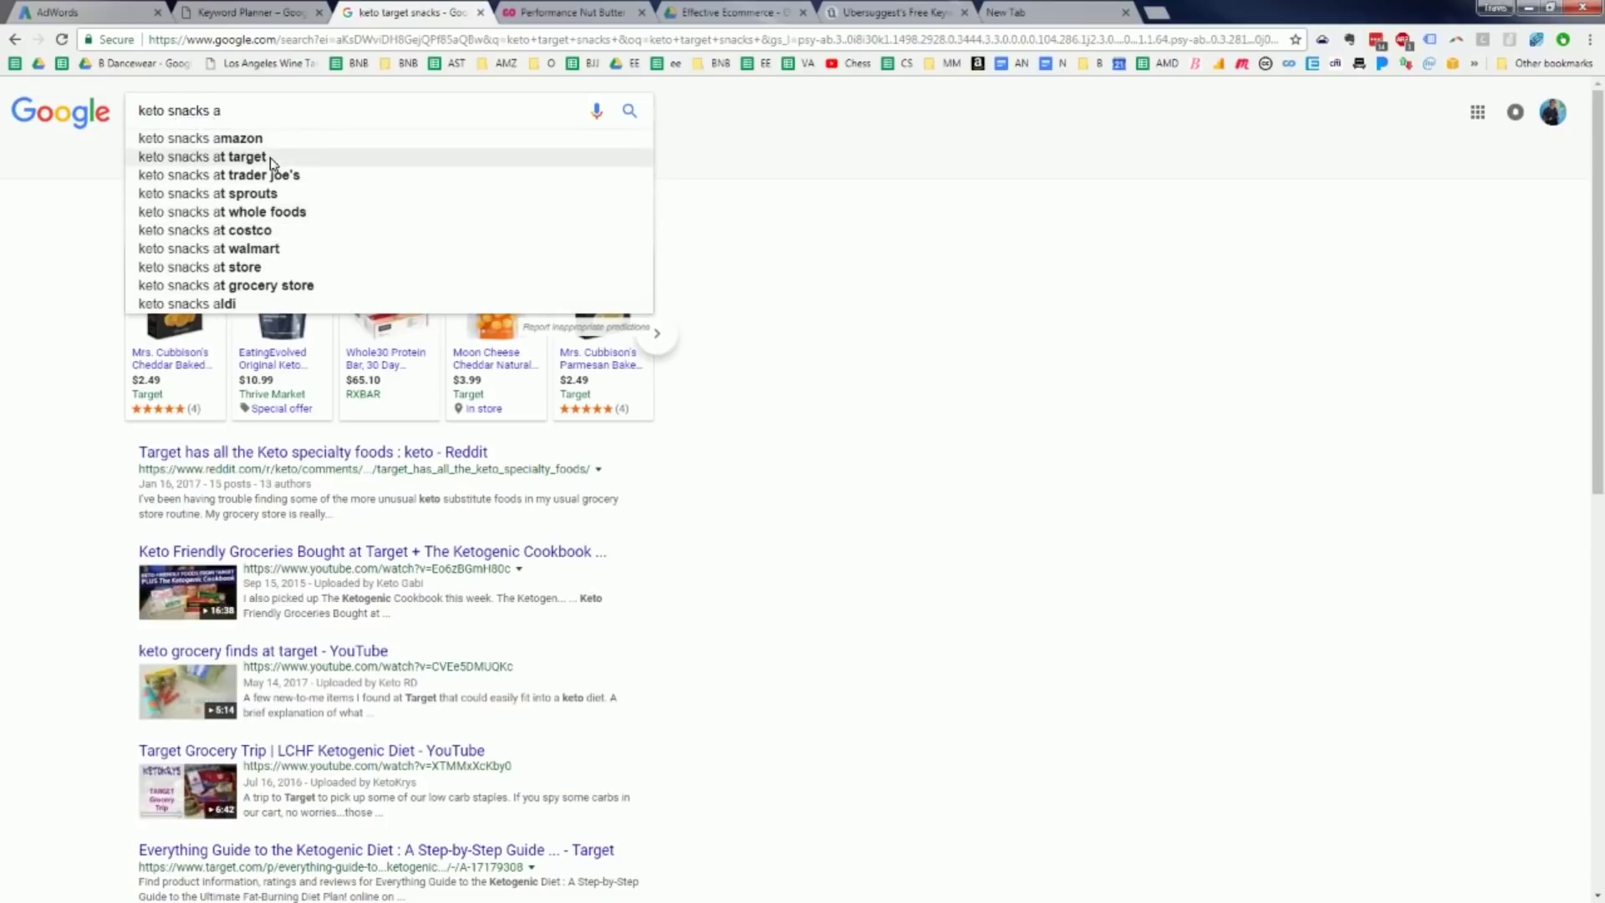
Download all the Ubersuggest keywords for "keto snacks", and select "keto snacks reddit" and "keto snacks on the go" in the list.
left_click(871, 16)
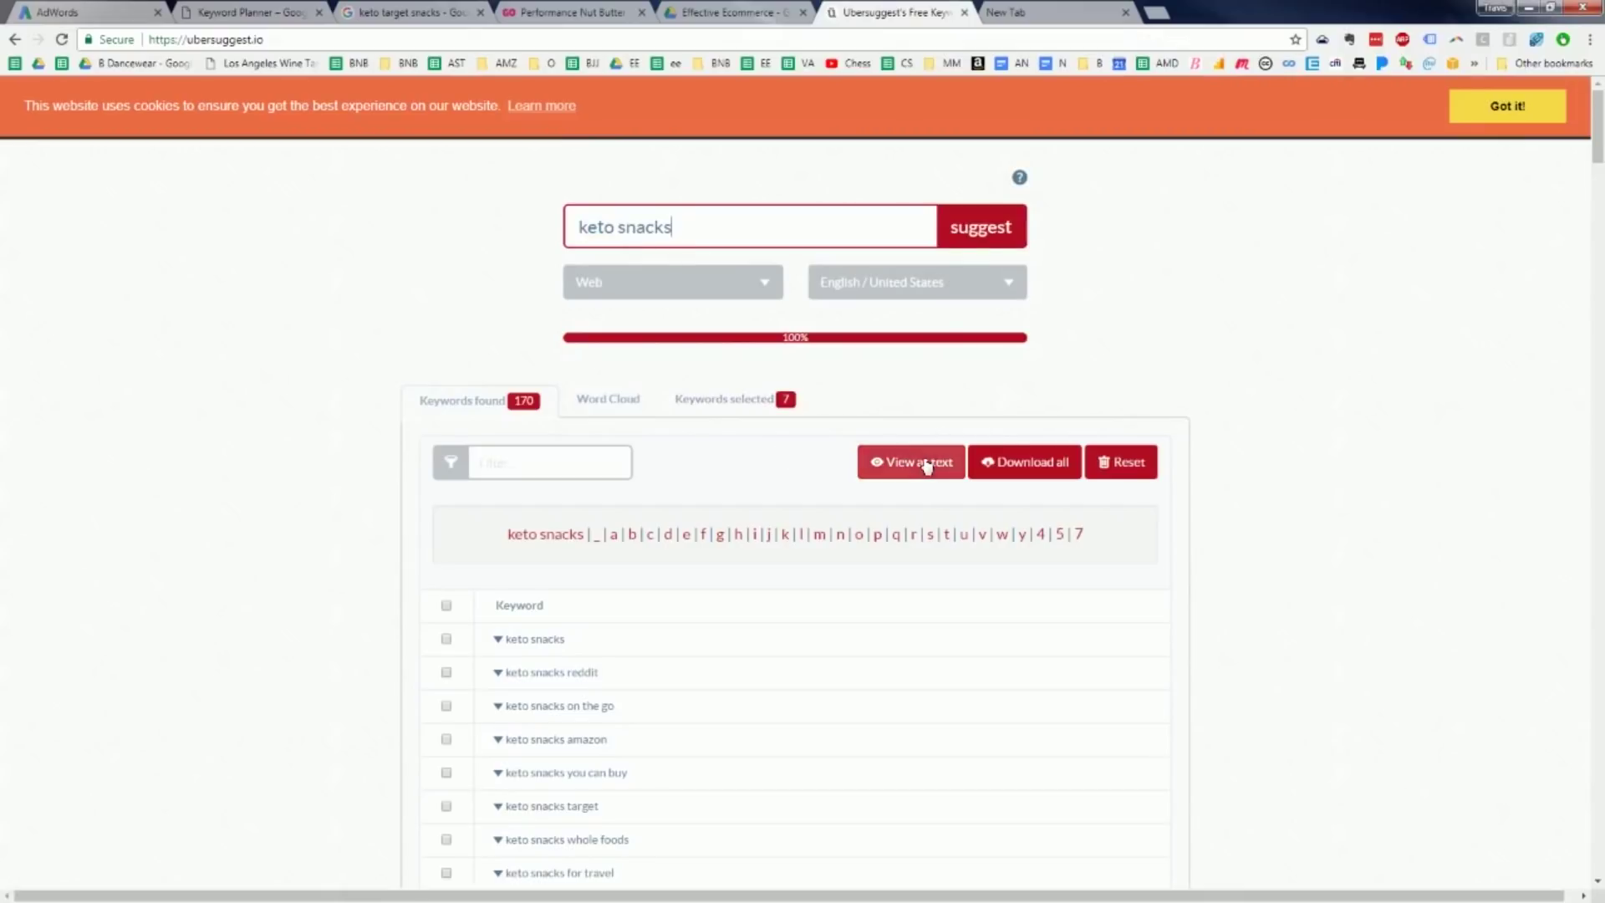
left_click(970, 472)
scroll(441, 496, "down", 2)
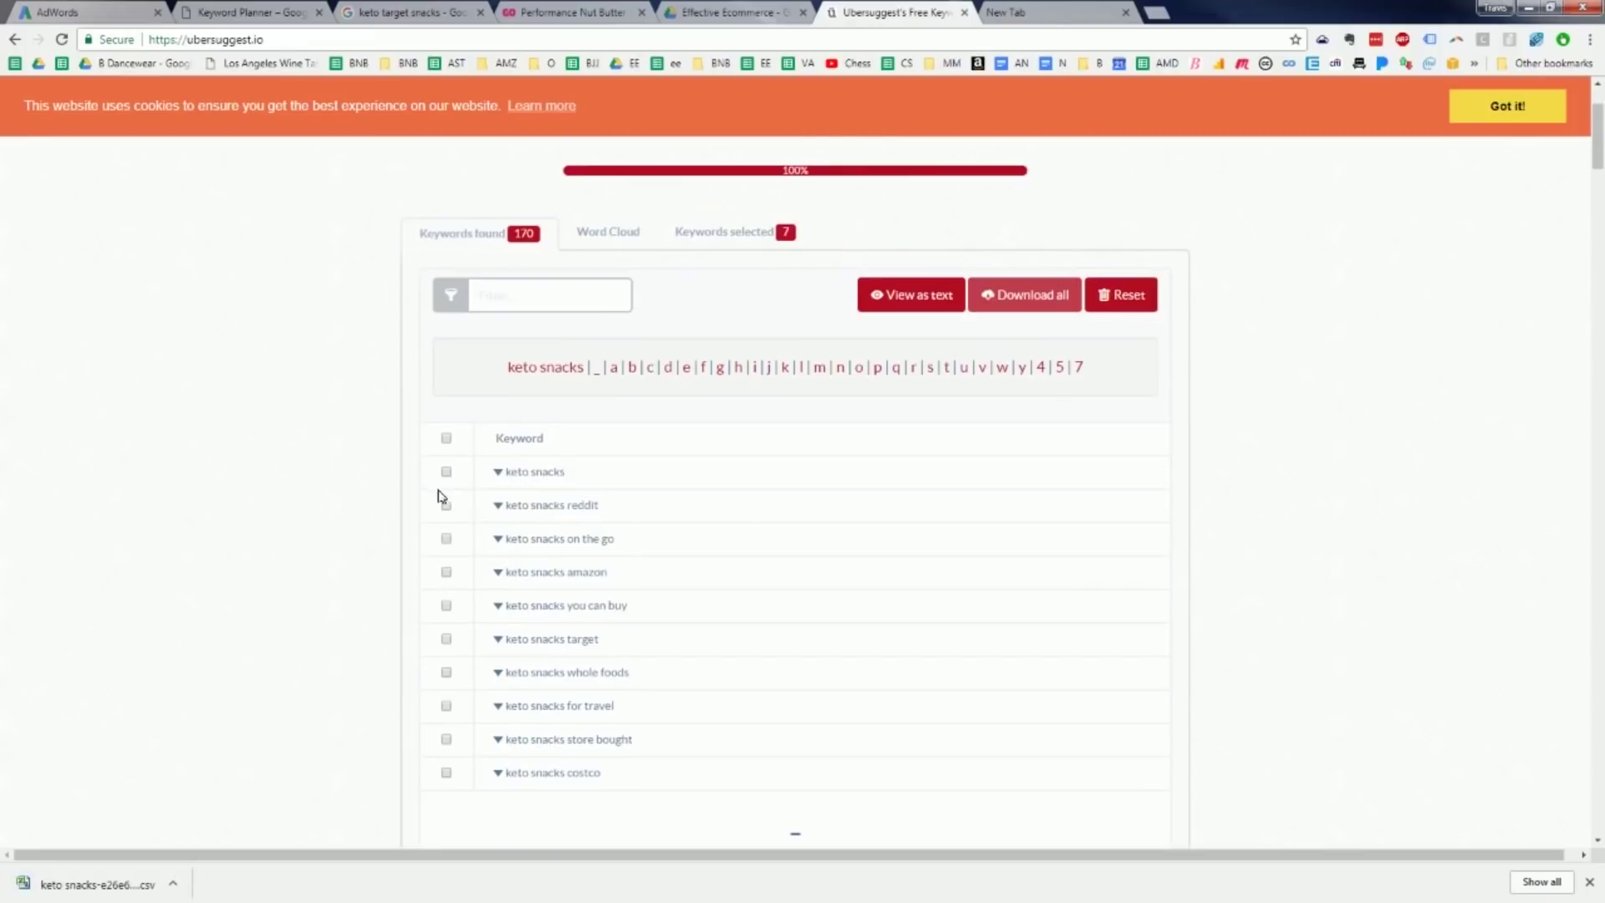
left_click(444, 509)
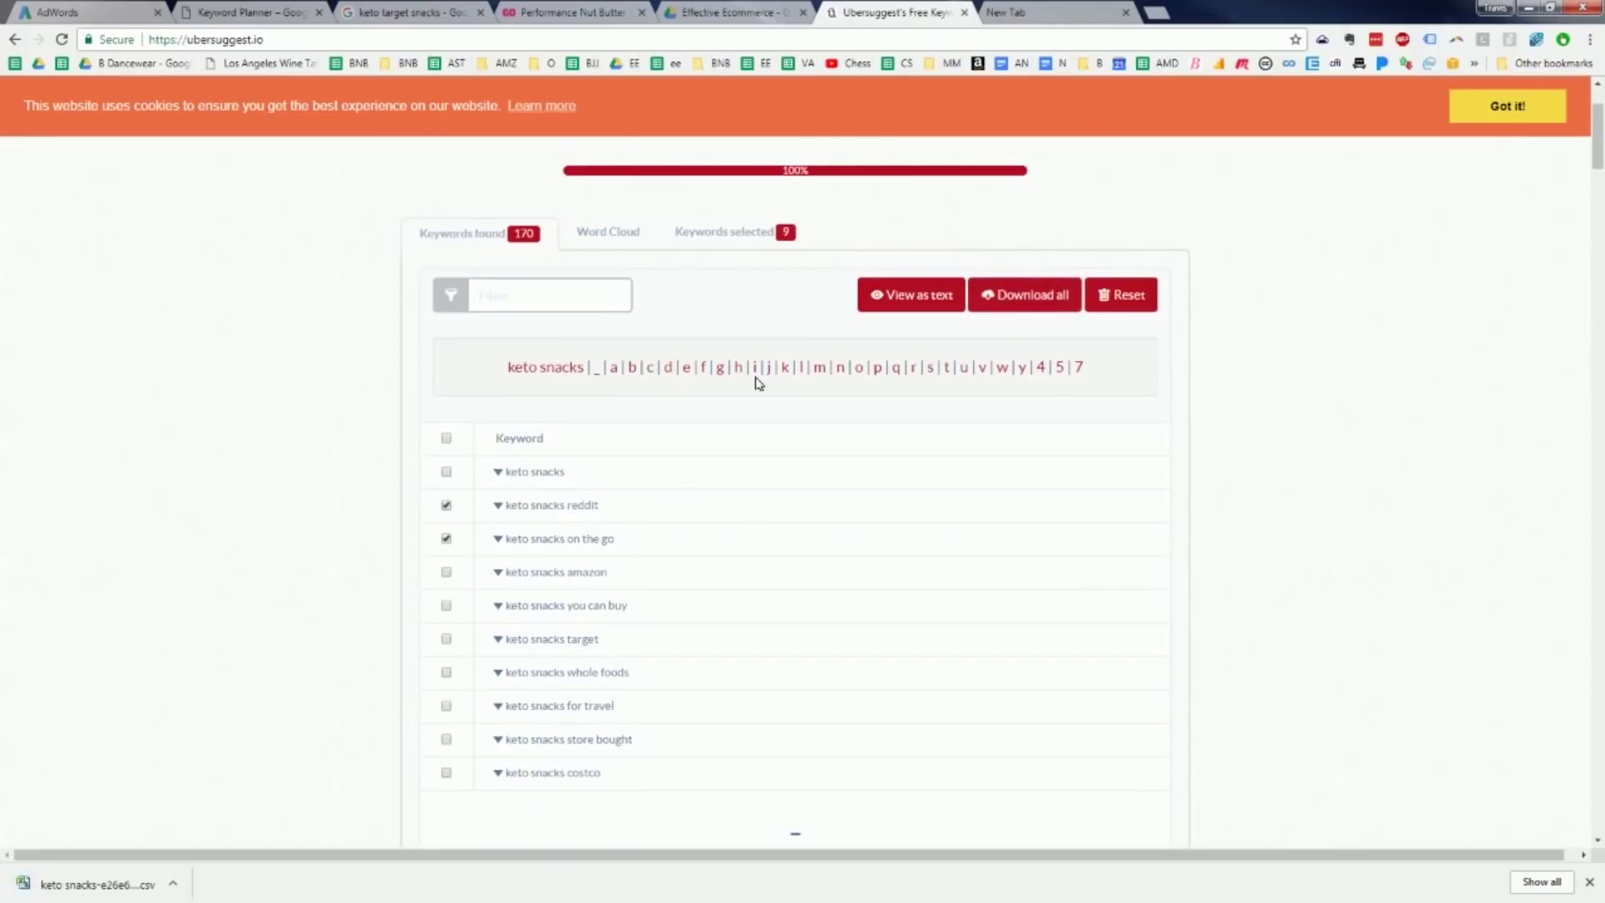
Remove the seven "how to start an online ..." phrases from the selected keywords, keeping only the keto snacks entries.
left_click(744, 235)
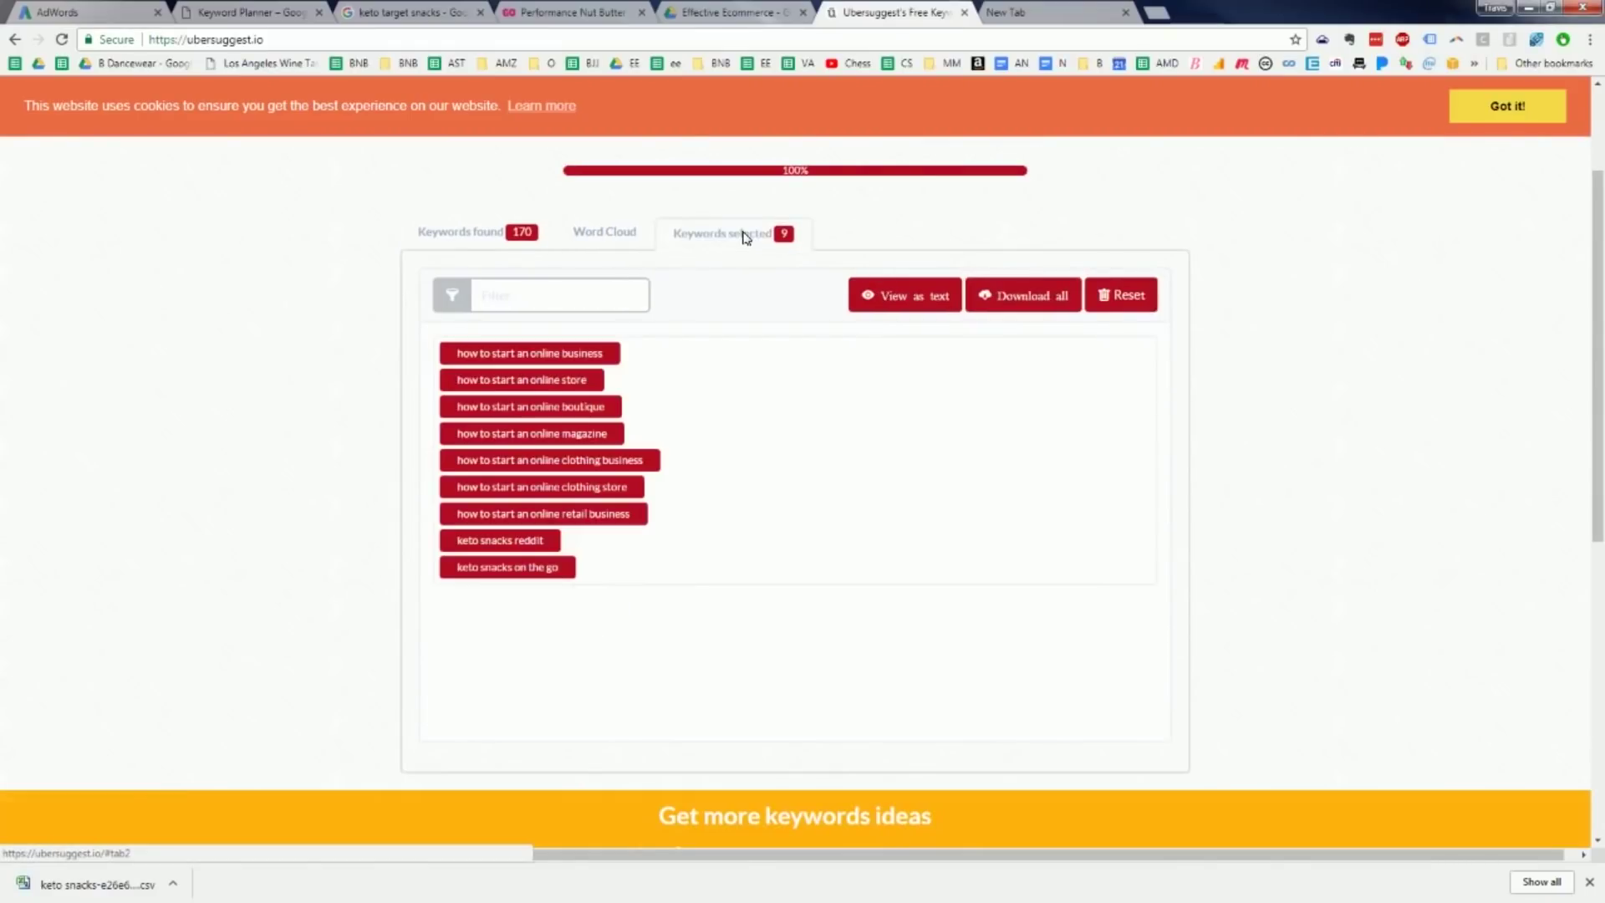
mouse_move(554, 353)
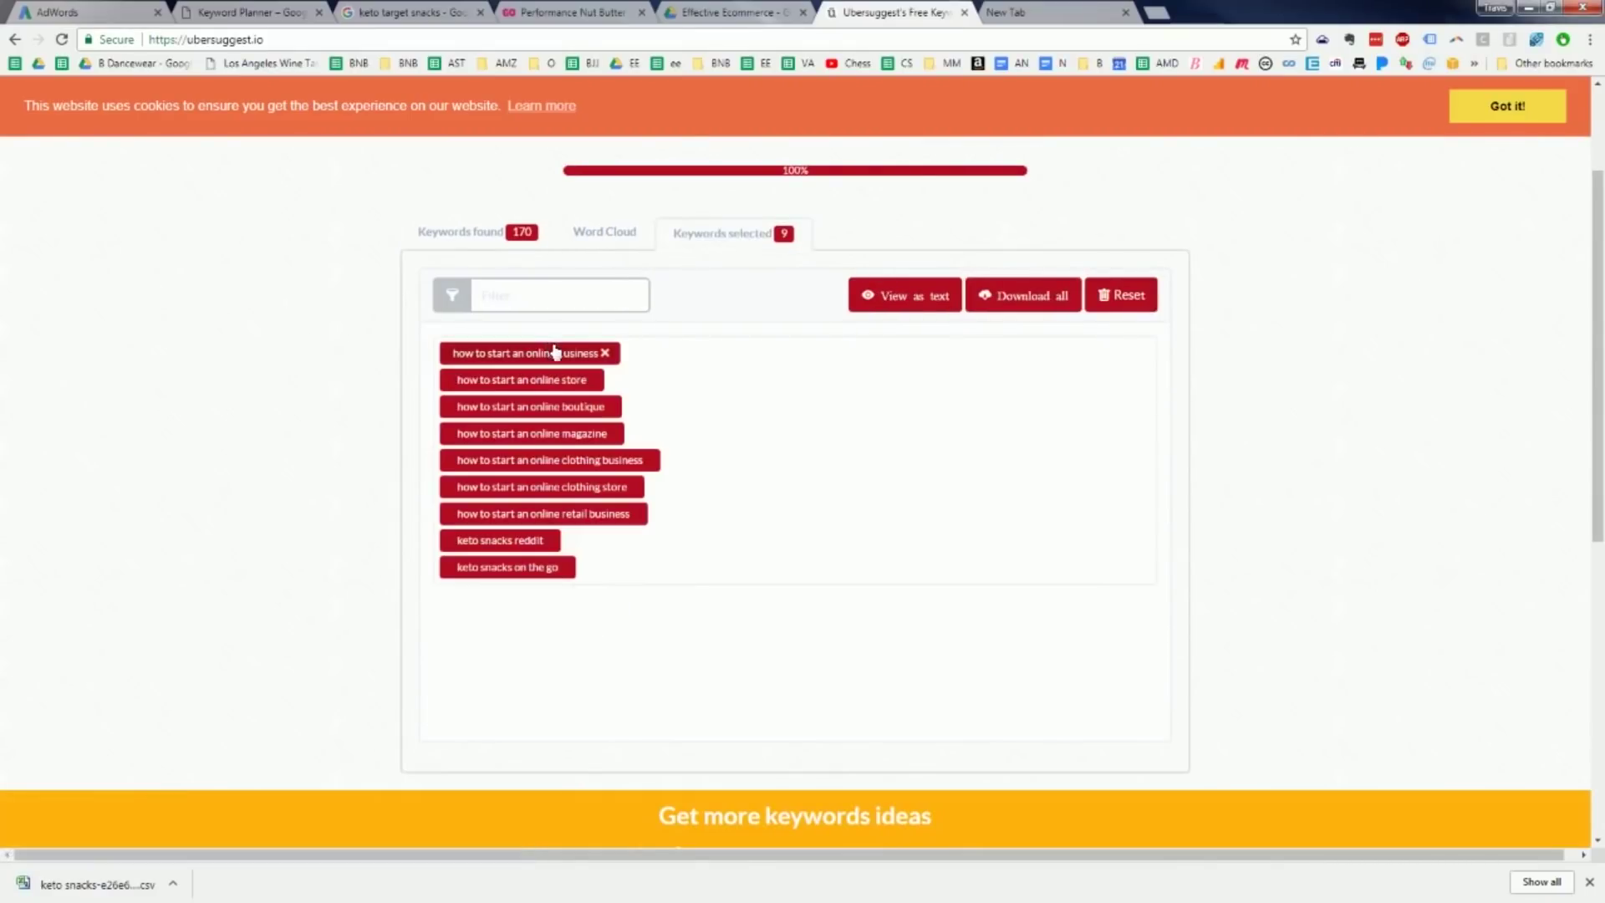
left_click(608, 354)
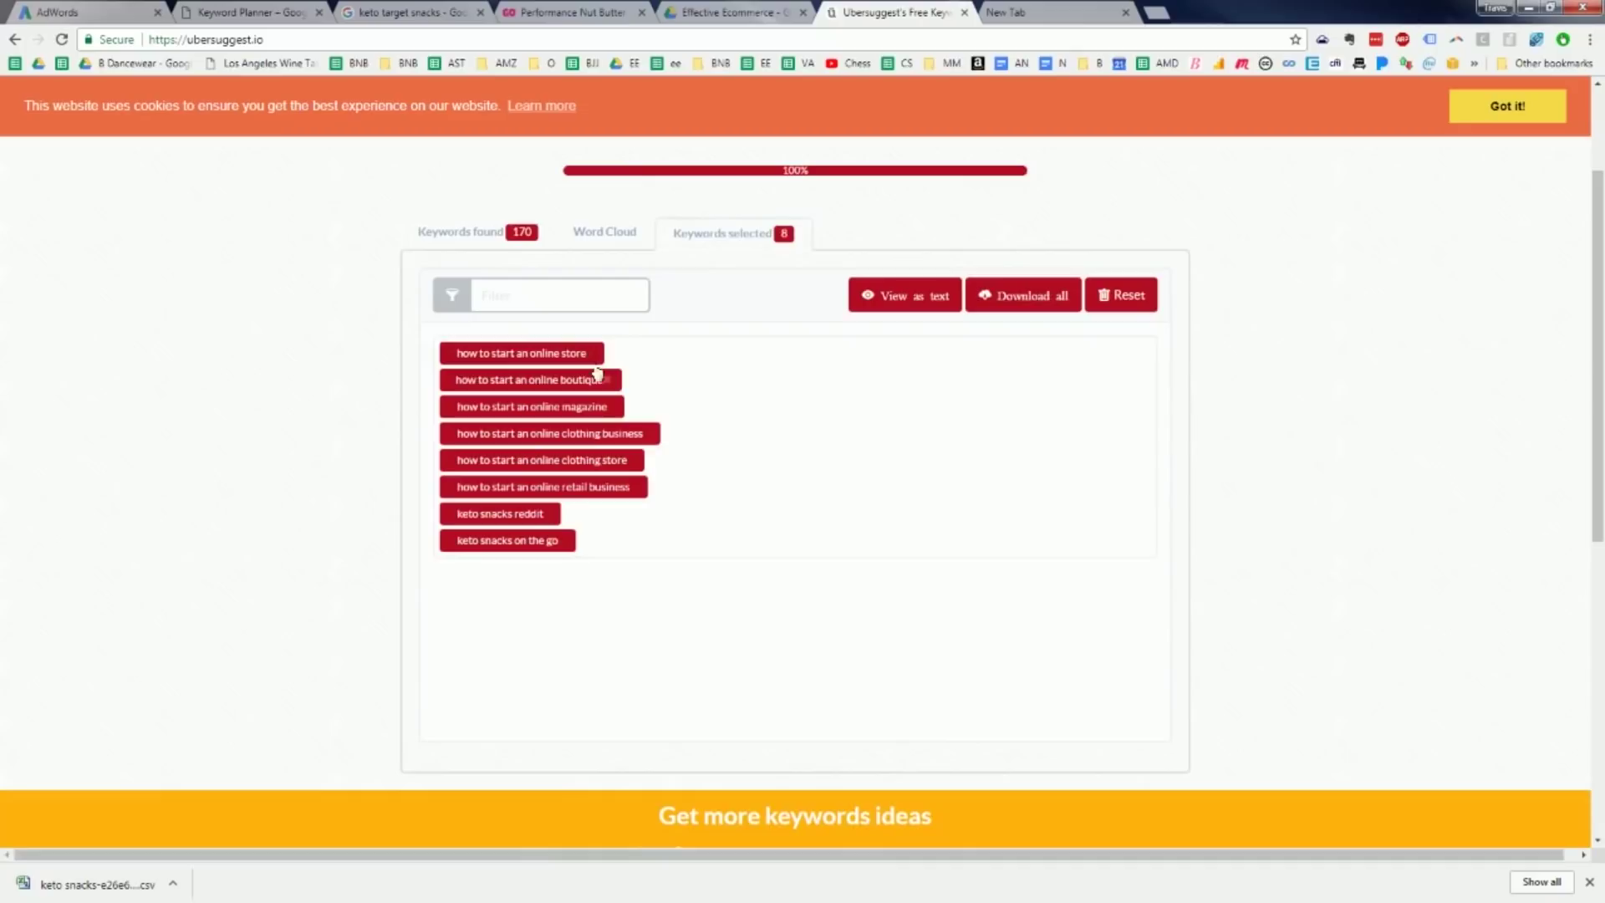
left_click(635, 486)
left_click(634, 459)
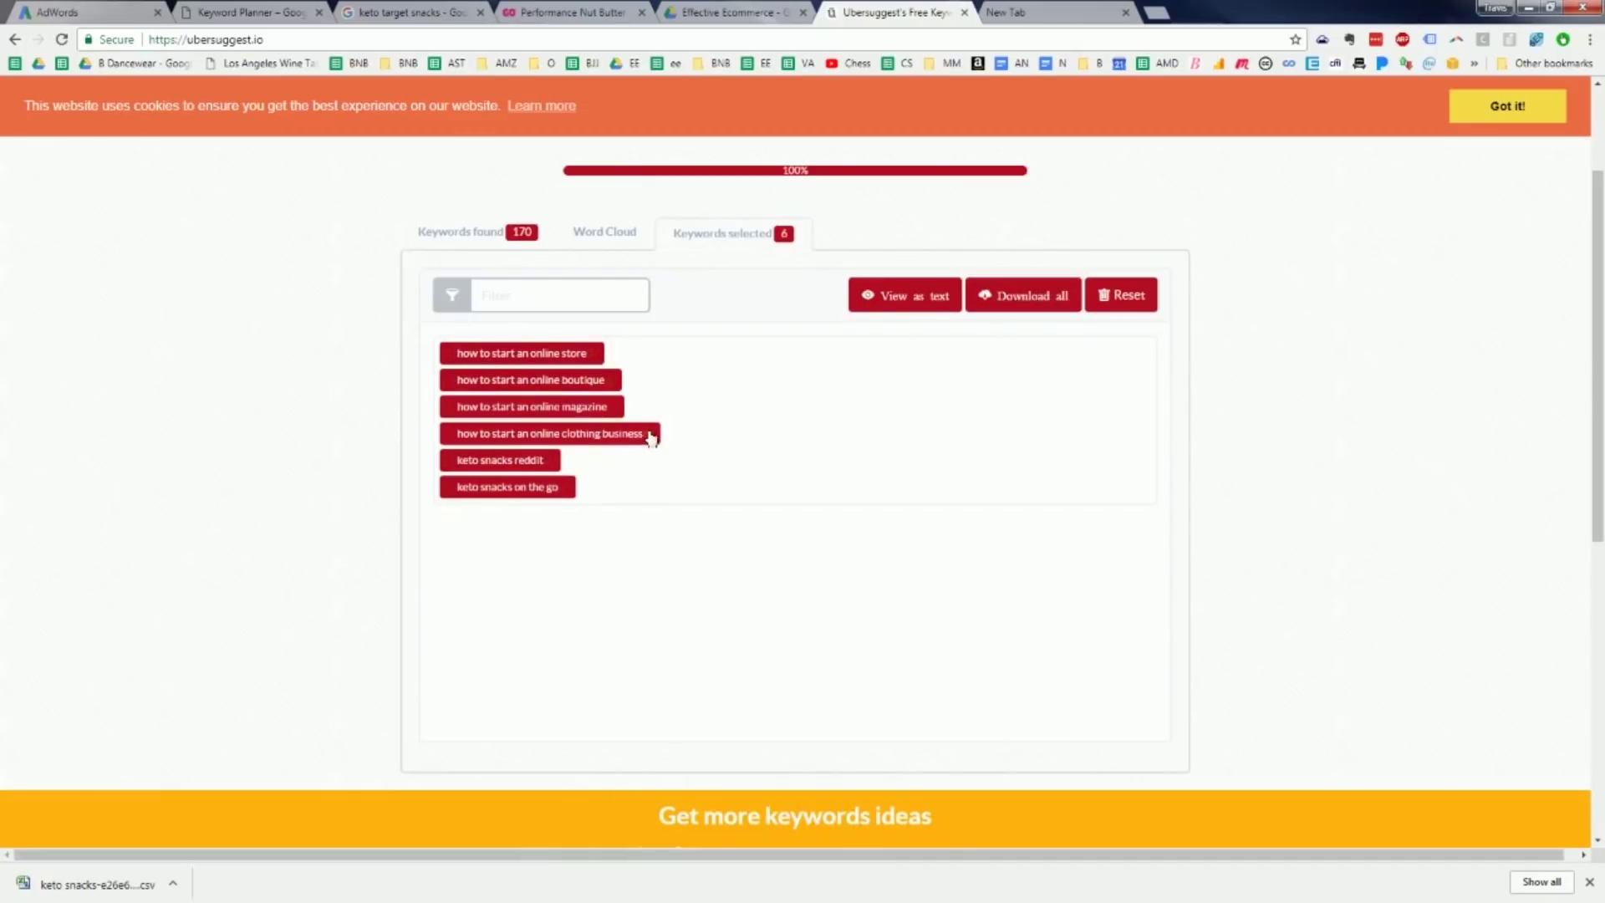
left_click(656, 432)
left_click(615, 408)
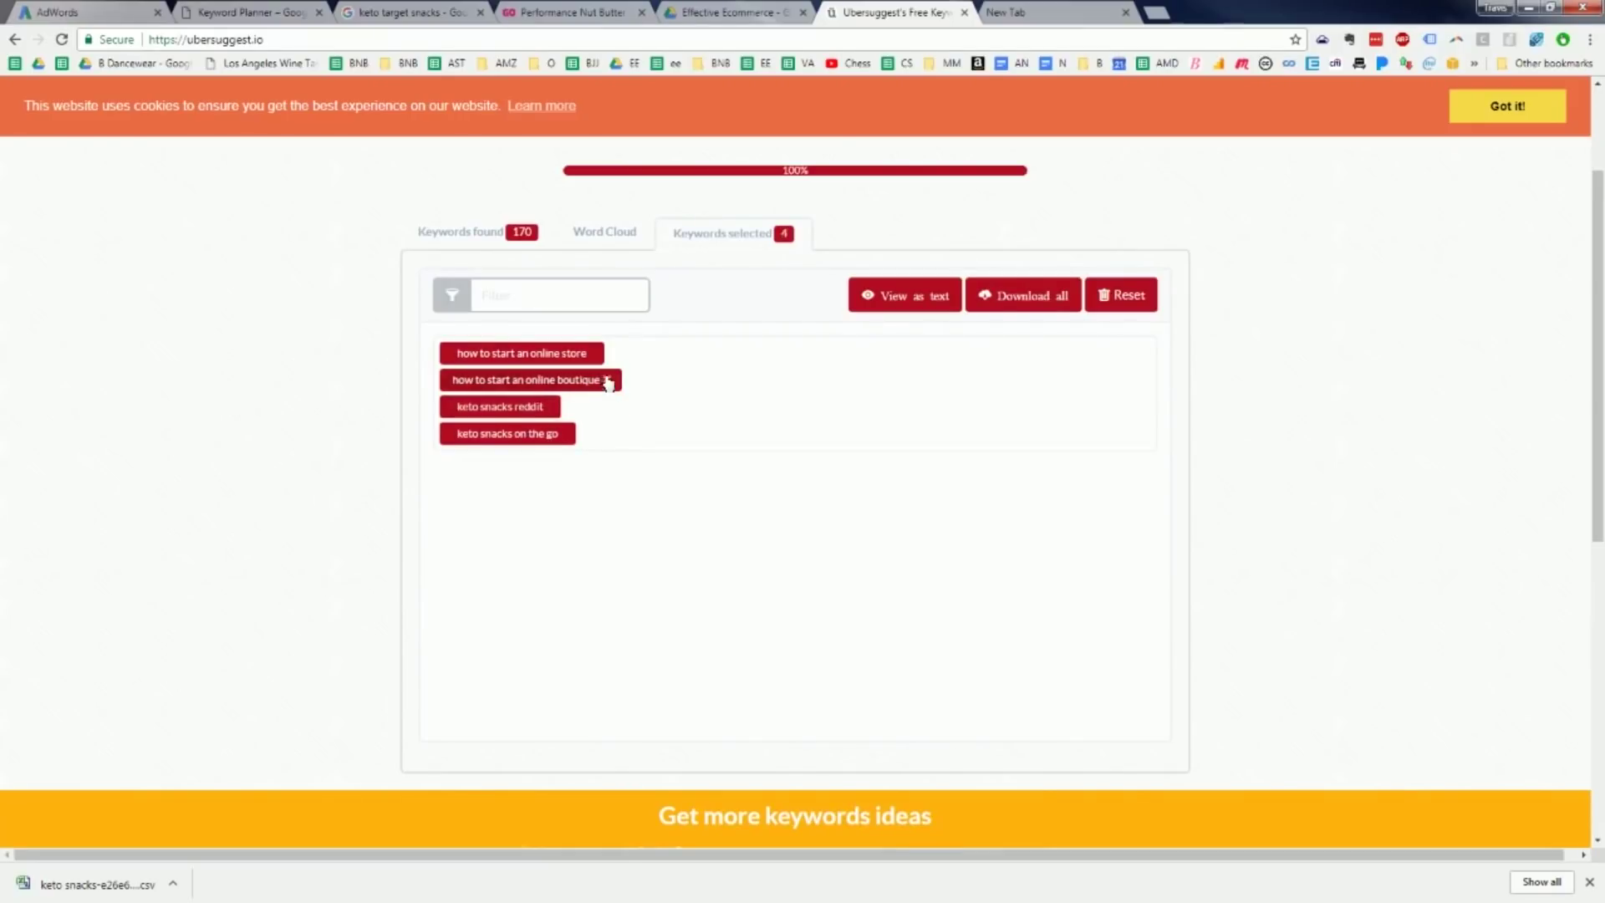
left_click(611, 381)
left_click(590, 355)
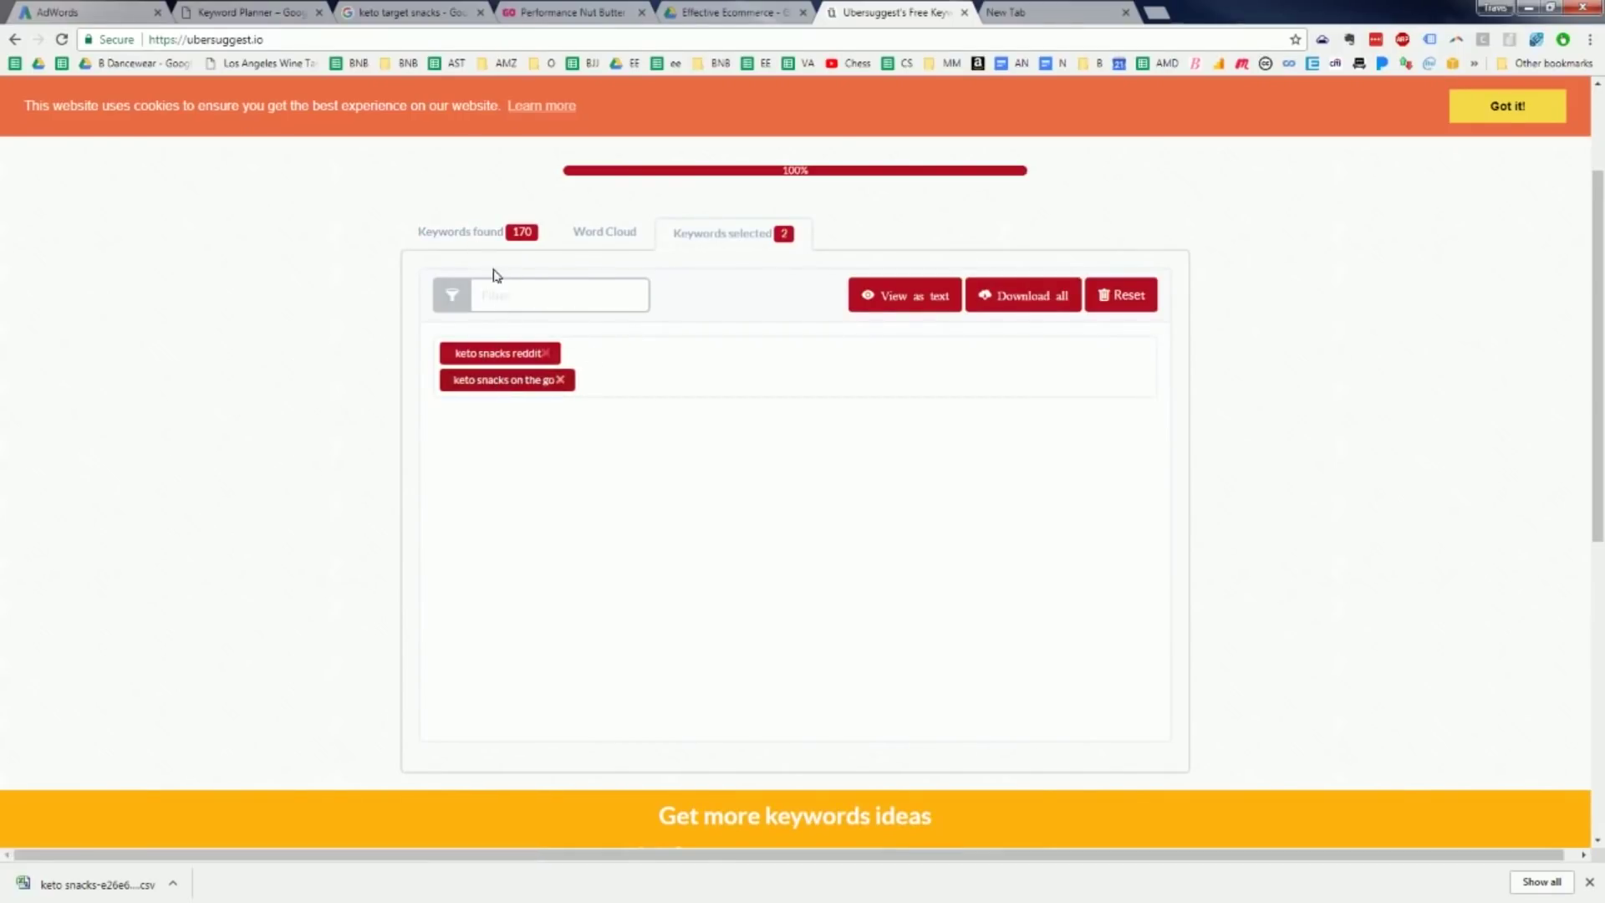
In the found keywords, deselect "keto snacks on the go" and select "keto snacks amazon", "keto snacks target" and "keto snacks whole foods".
left_click(504, 240)
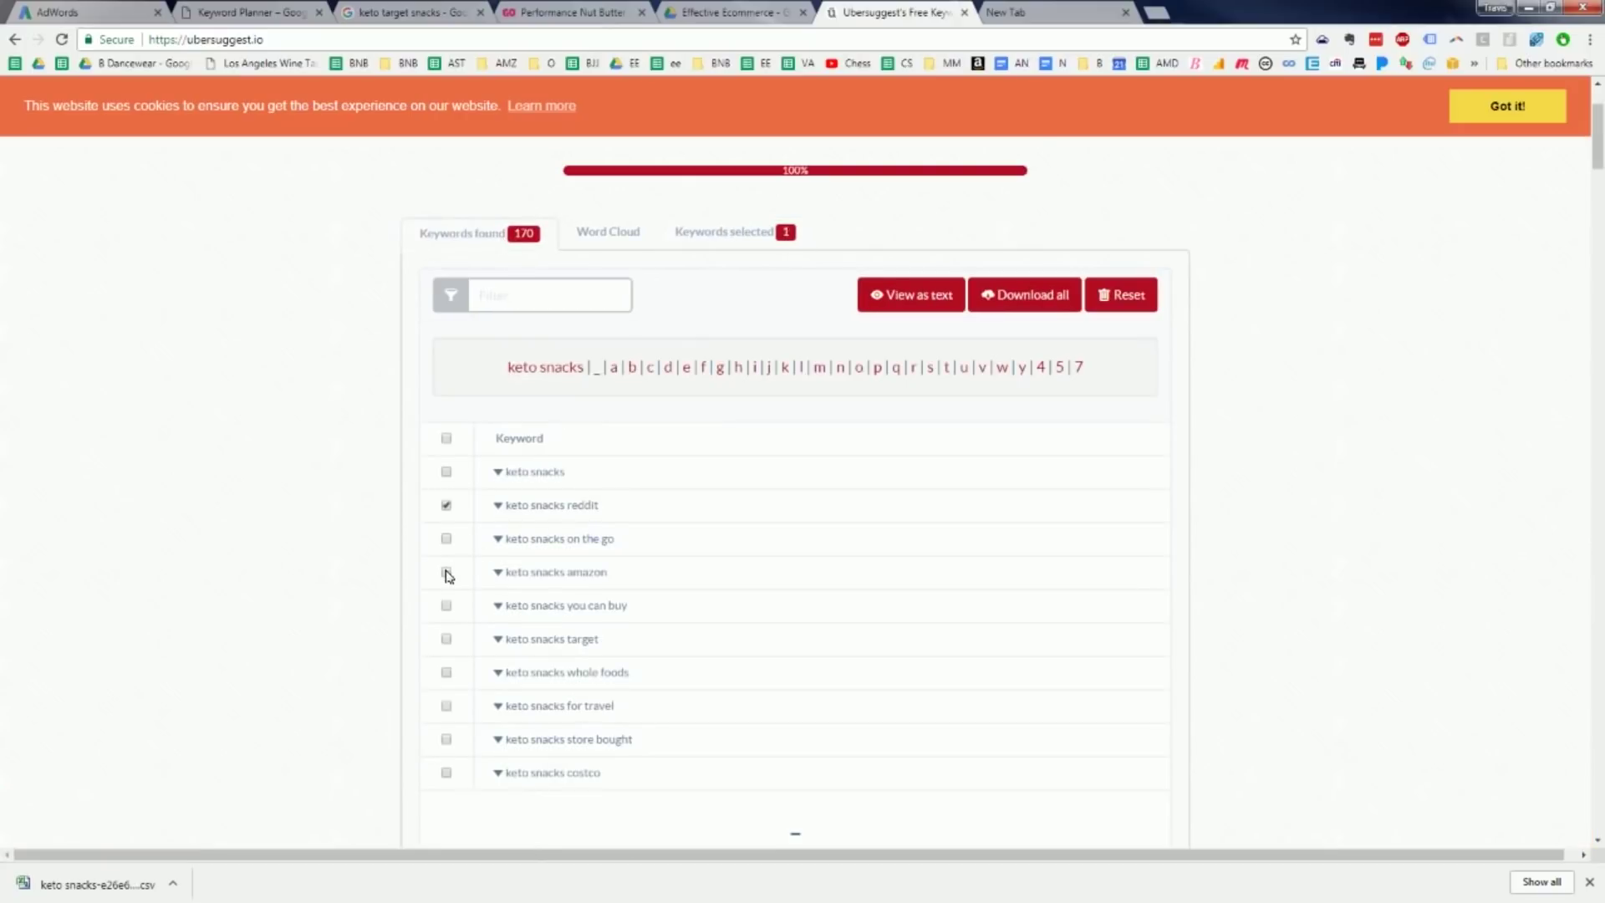
triple_click(613, 540)
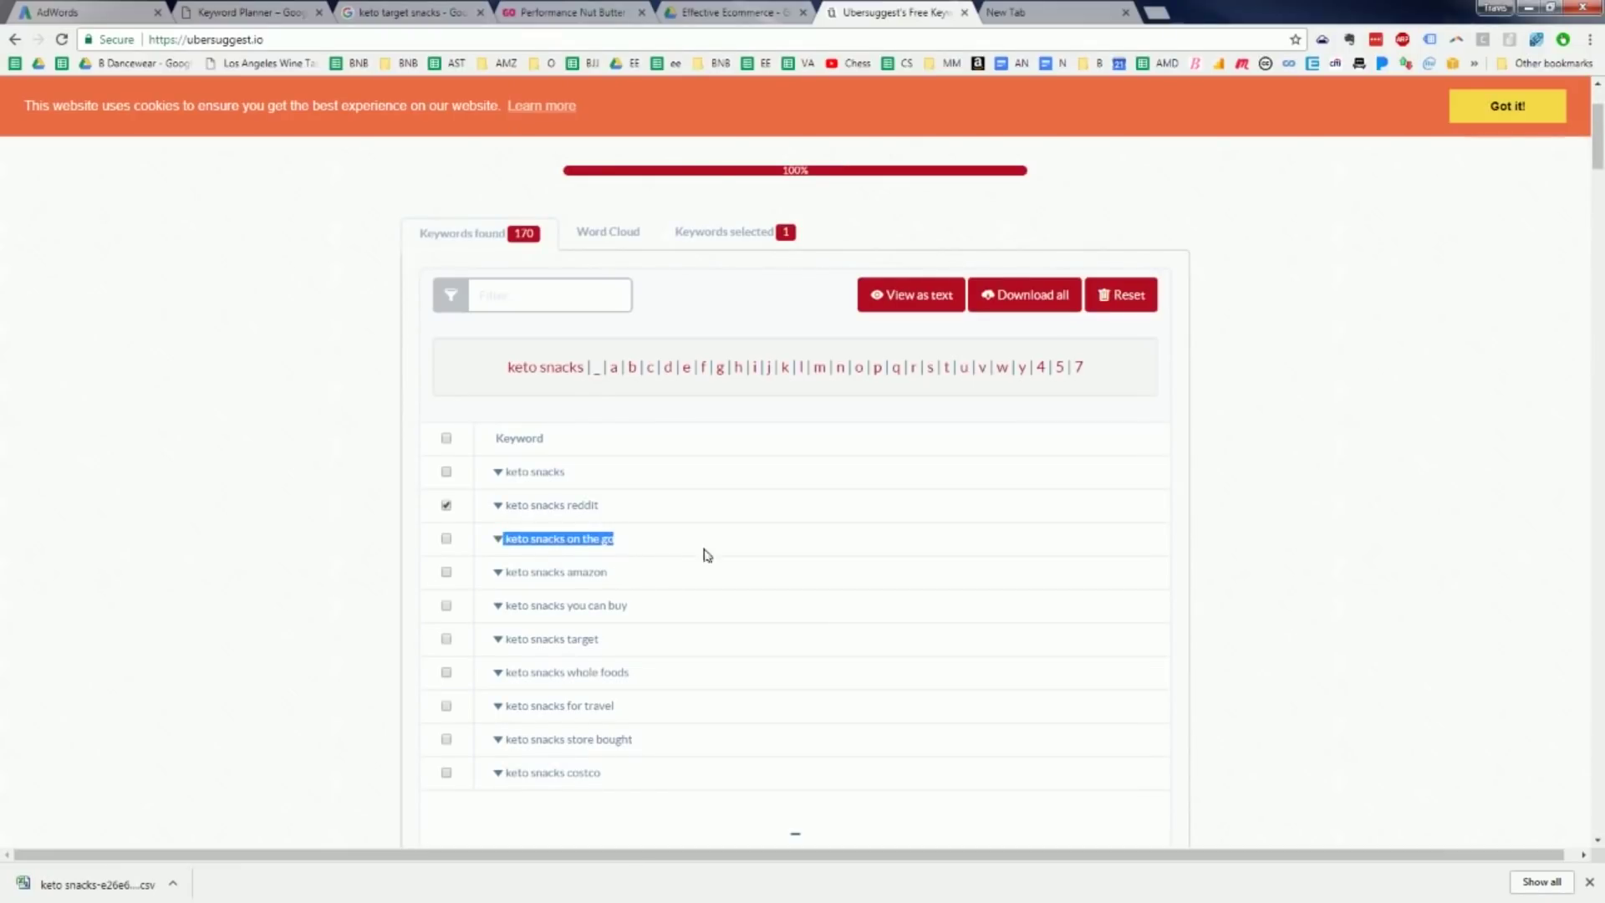
key("alt+Tab")
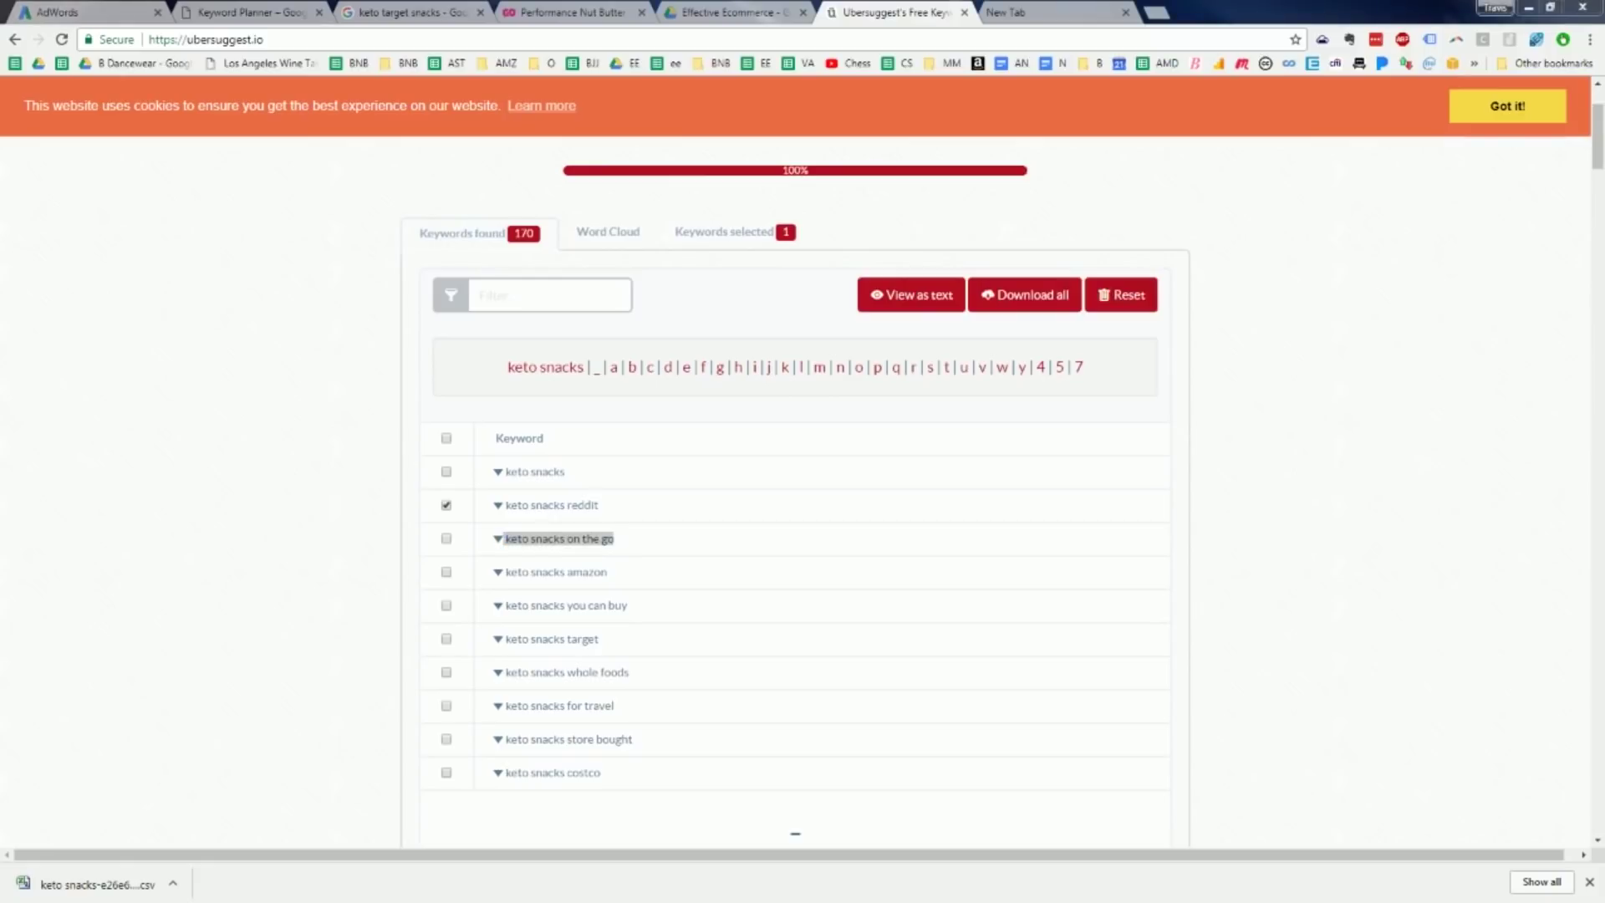
left_click(445, 575)
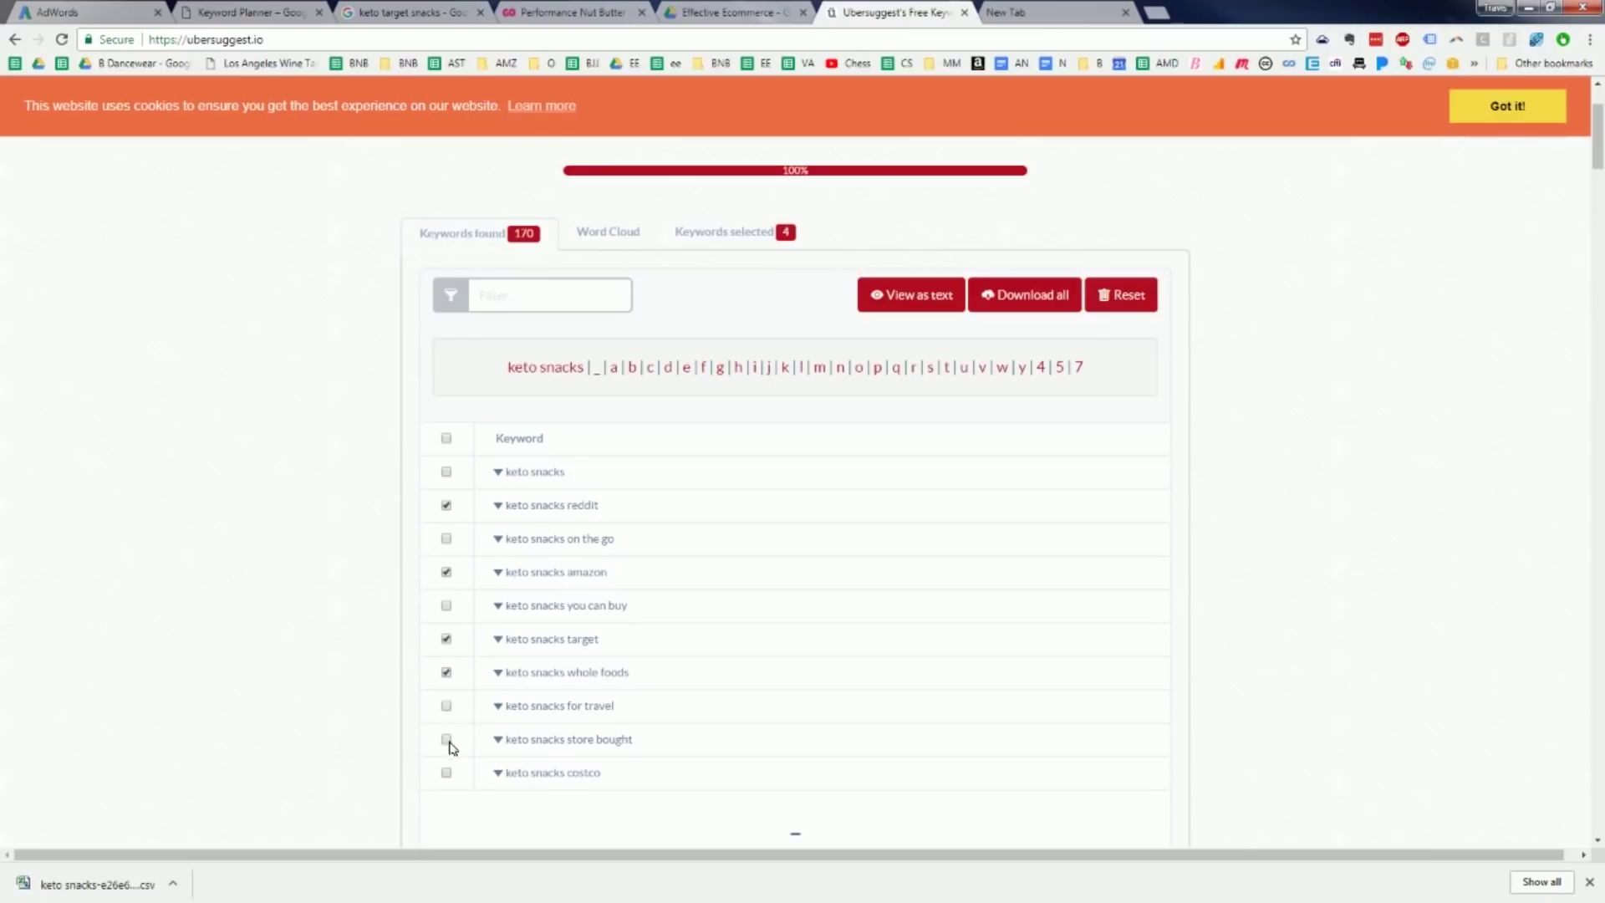
left_click_drag(489, 725, 535, 707)
Select "keto snacks costco" and the uk, recipes, australia, india and tesco keywords in the "_" group.
scroll(458, 707, "down", 3)
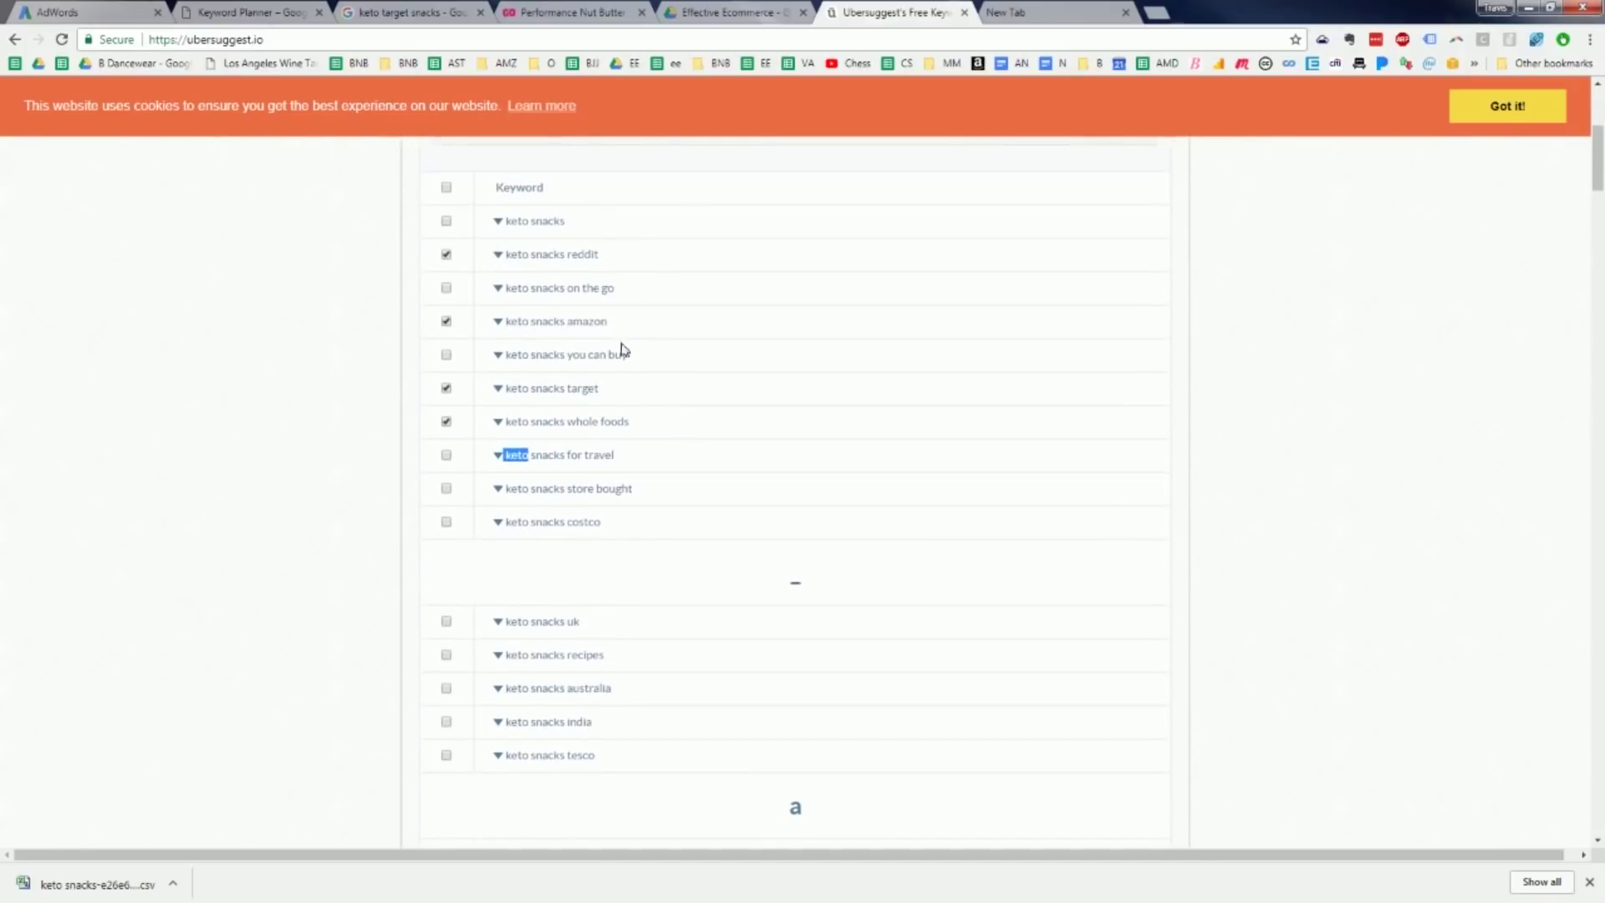
left_click(440, 520)
left_click(446, 522)
left_click(446, 724)
Select all eight keywords in the "a" group, from "keto snacks asda" to "keto snacks and desserts".
scroll(444, 763, "down", 3)
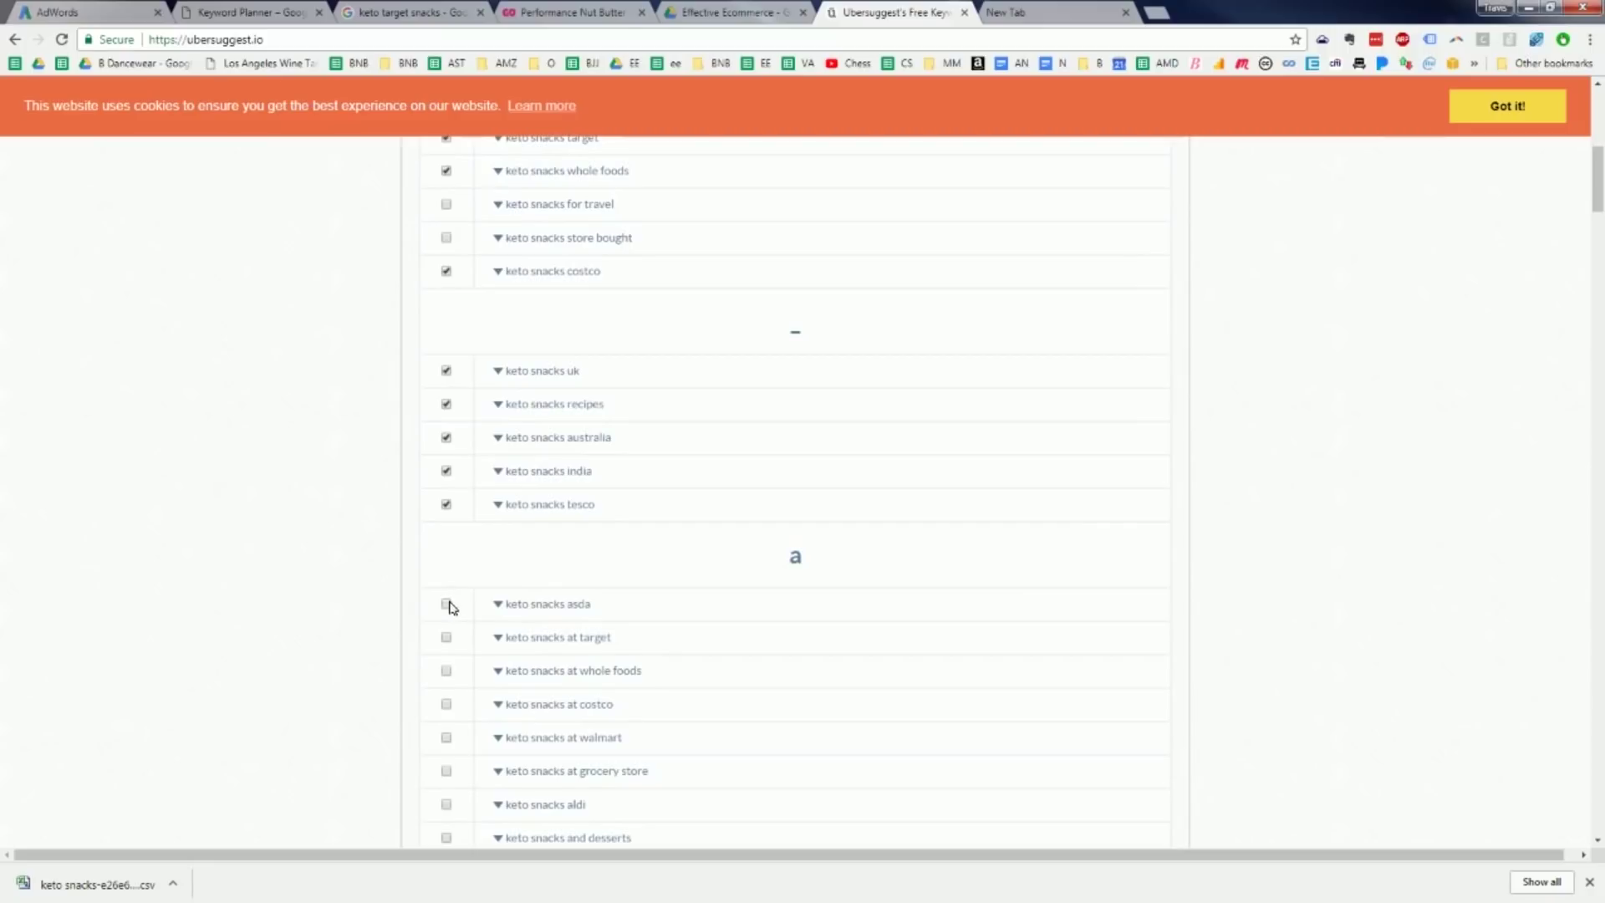
left_click(448, 640)
left_click(441, 675)
left_click(446, 705)
left_click(447, 738)
left_click(447, 772)
scroll(434, 749, "down", 1)
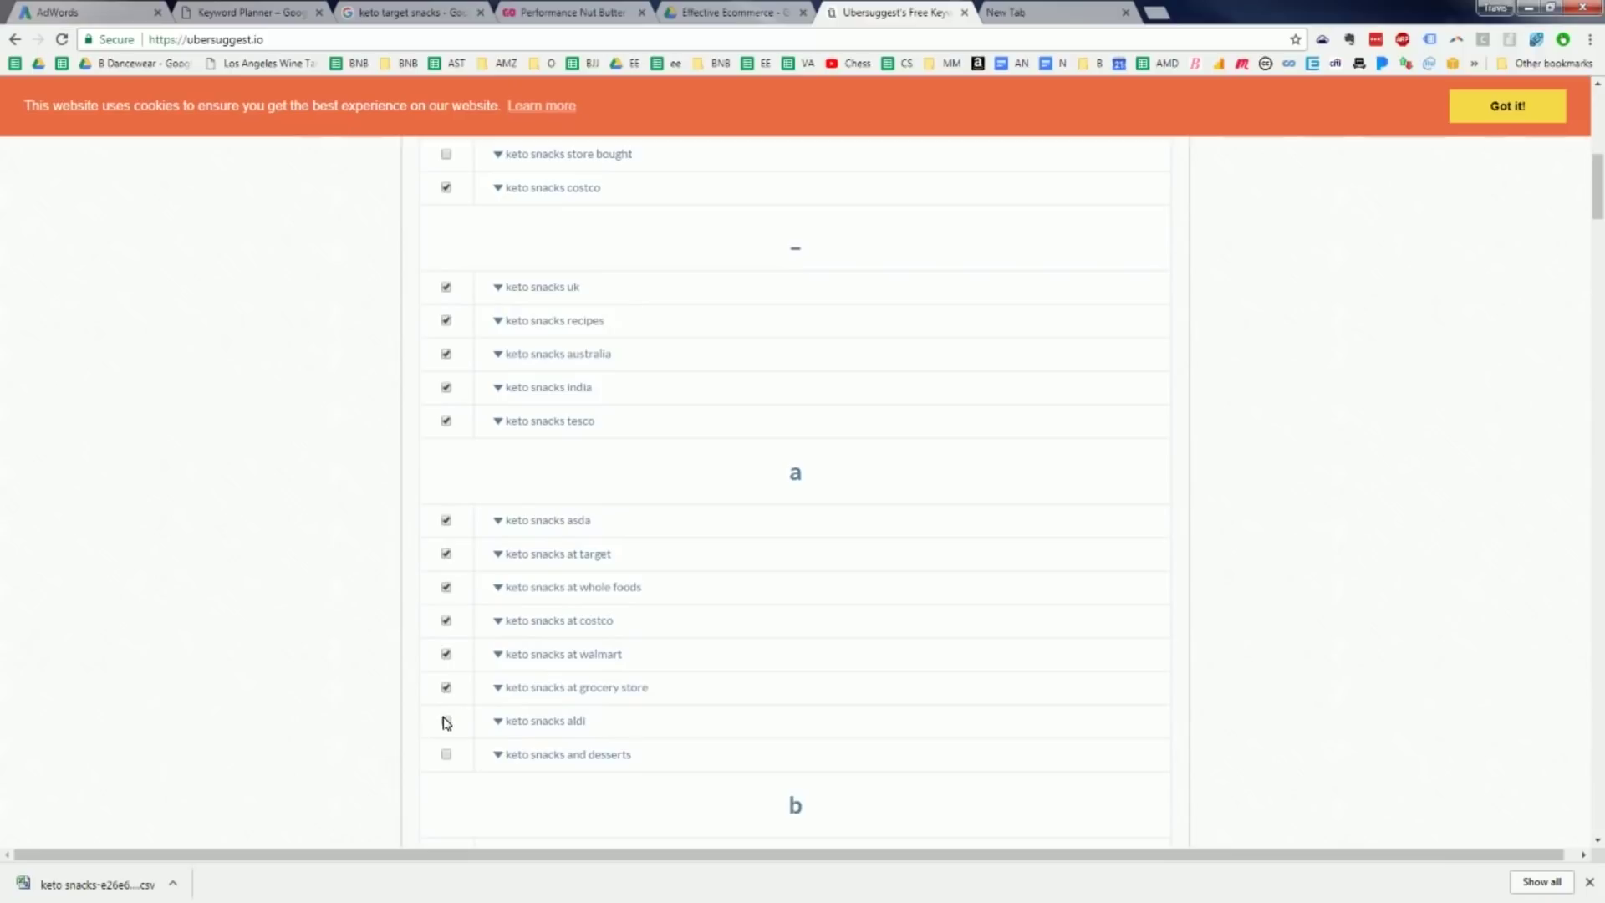
left_click(446, 755)
scroll(501, 702, "down", 6)
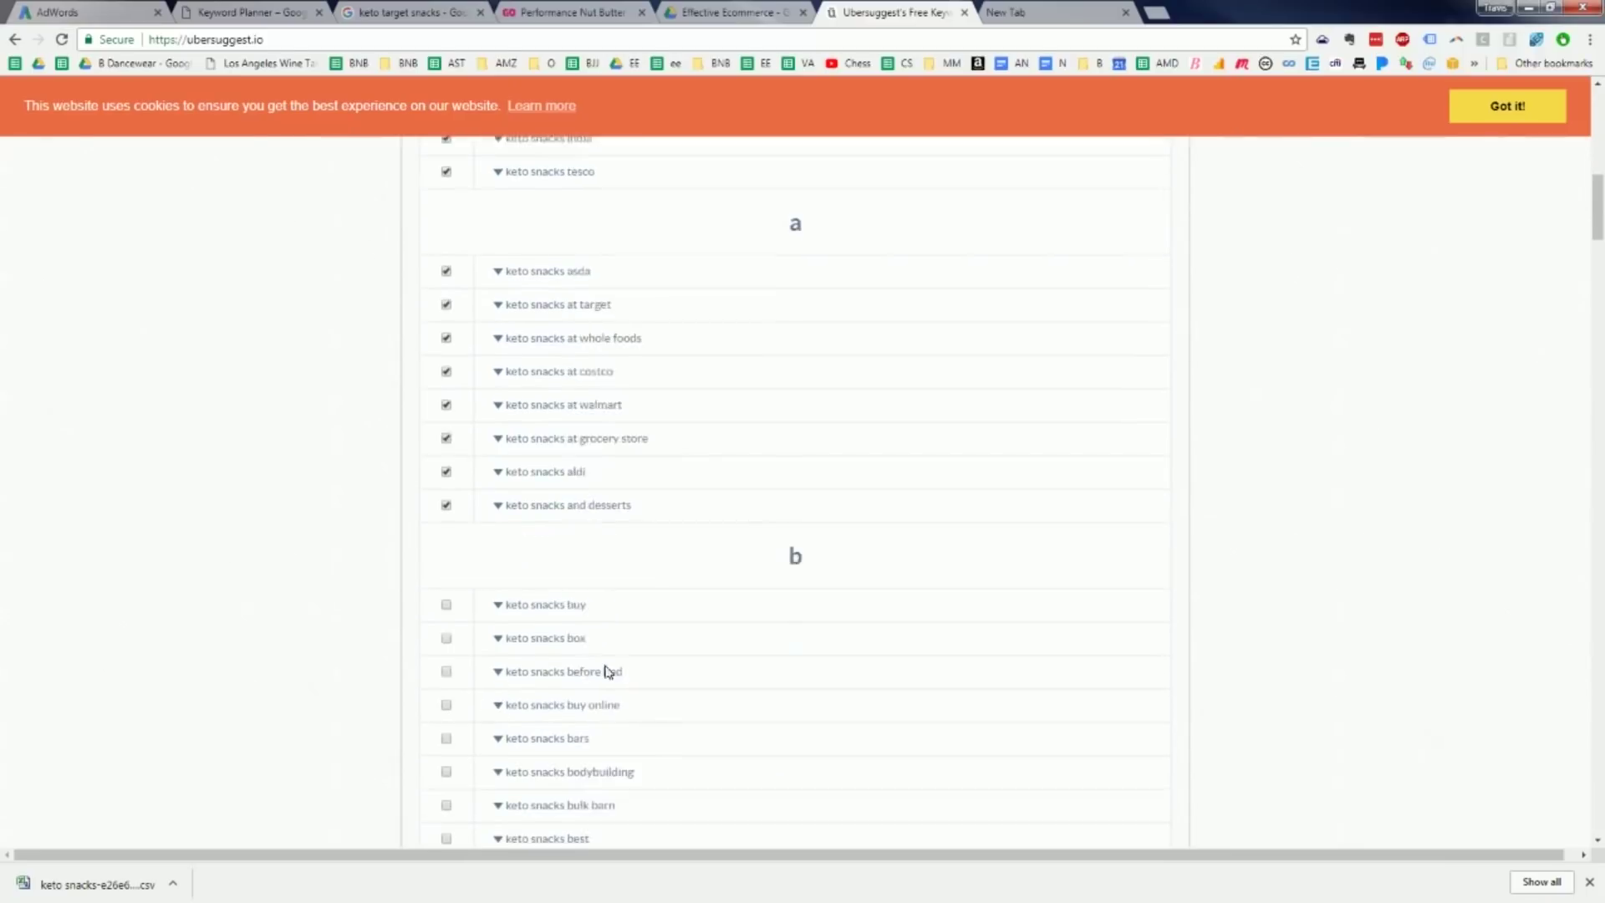
Review the list of selected keto snacks keywords and download all of them.
scroll(674, 432, "up", 15)
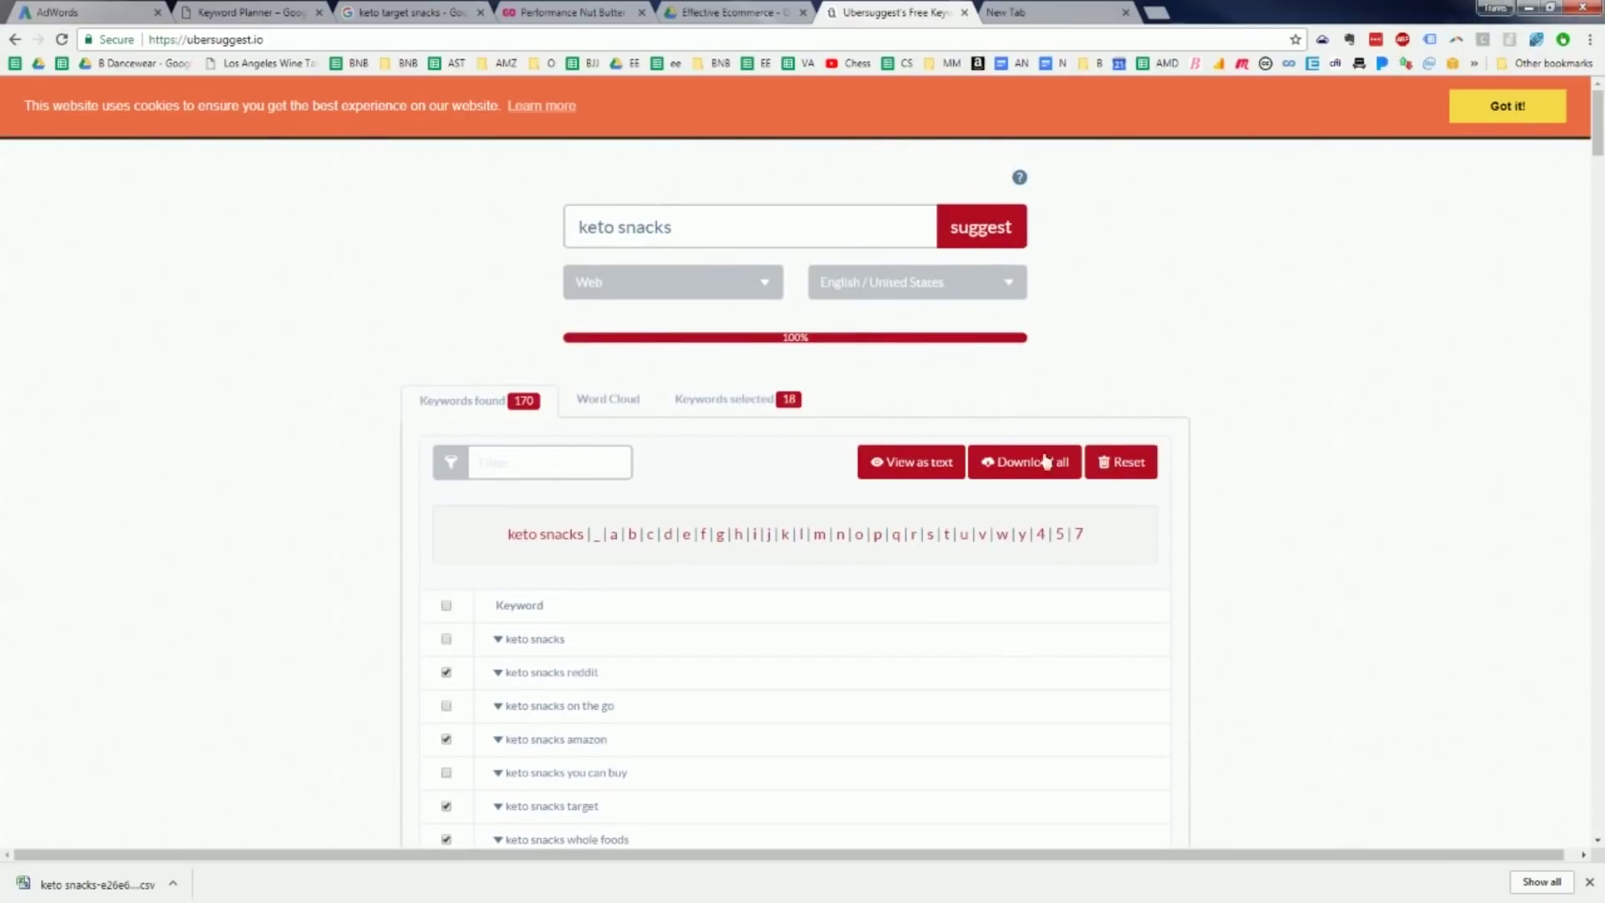
left_click(765, 399)
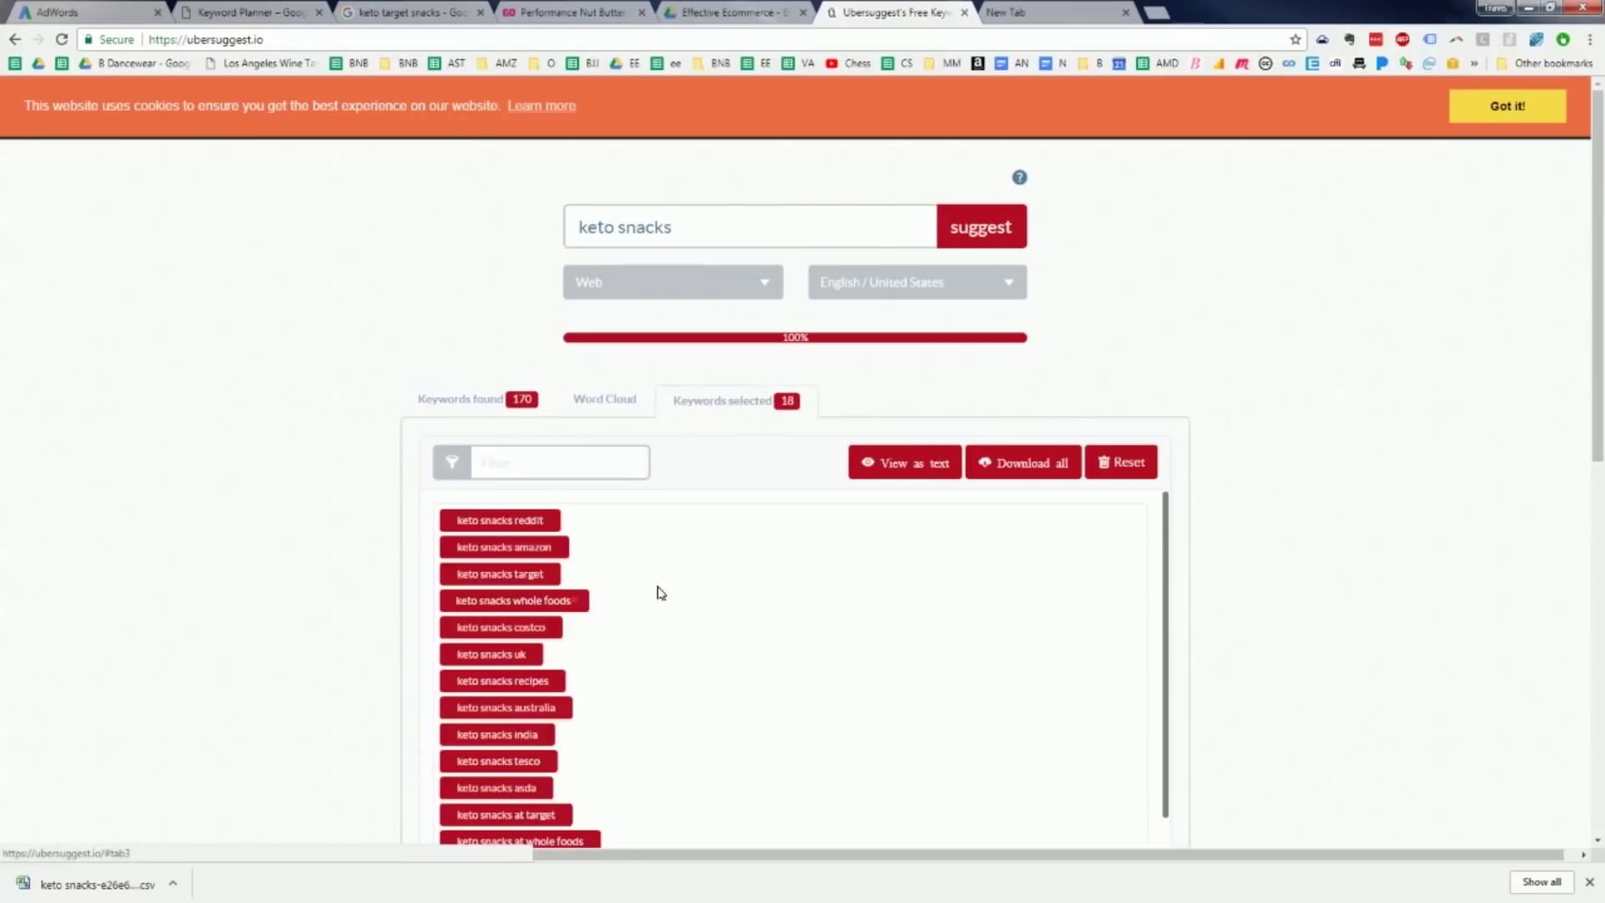
scroll(659, 586, "down", 3)
scroll(757, 572, "up", 3)
left_click(1044, 466)
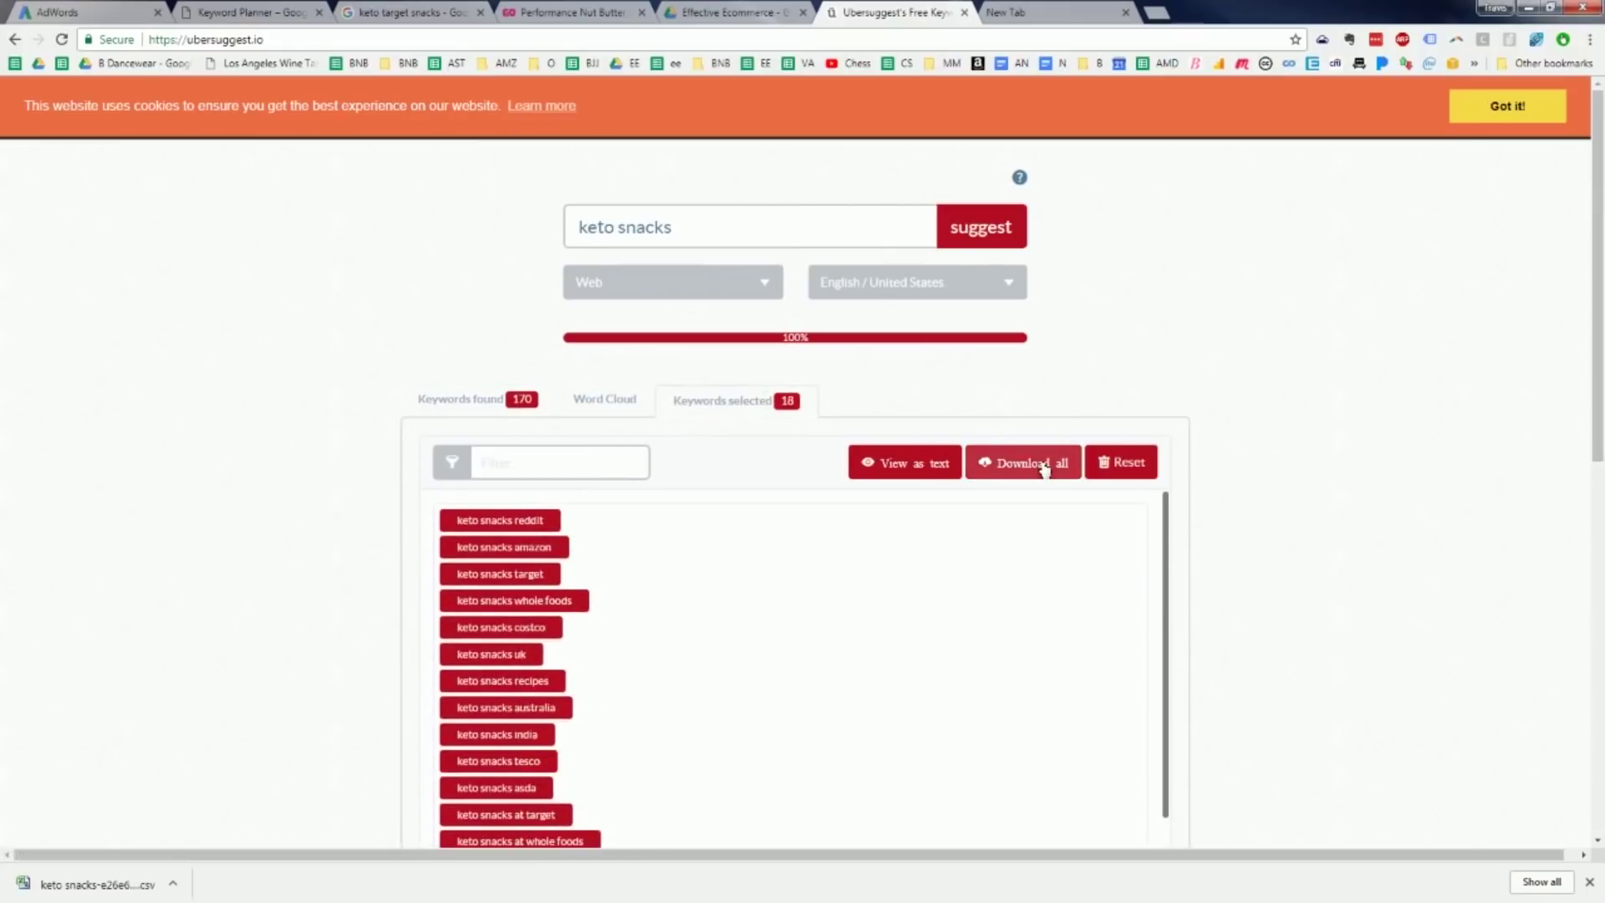
Open the newly downloaded keto snacks CSV in Excel and dismiss the Office Activation Wizard.
left_click(84, 886)
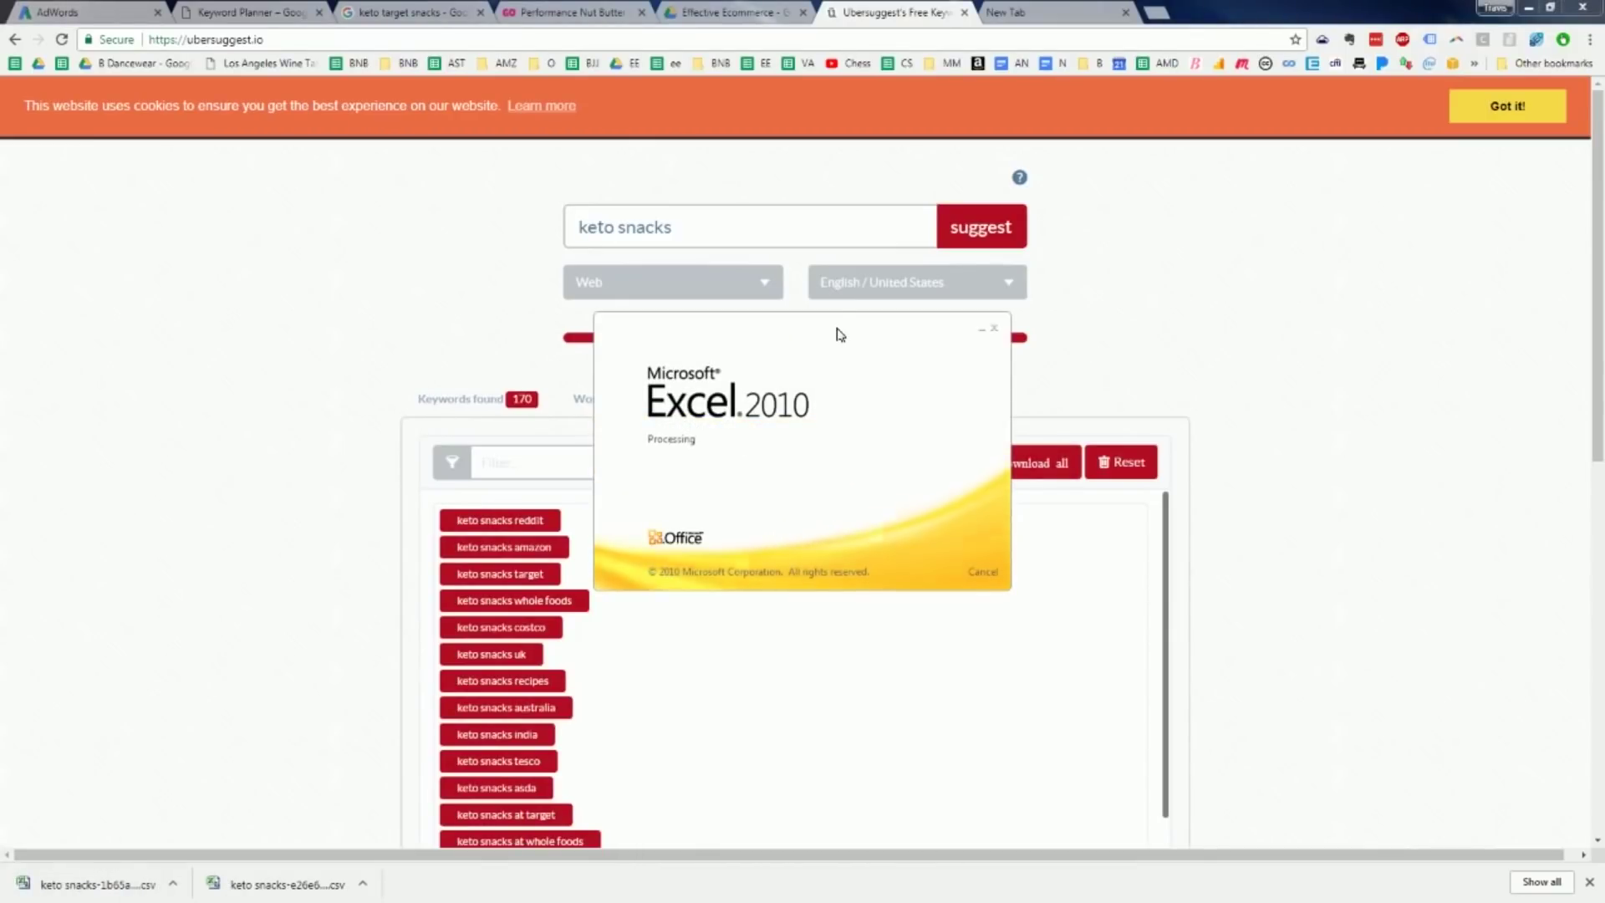
double_click(483, 282)
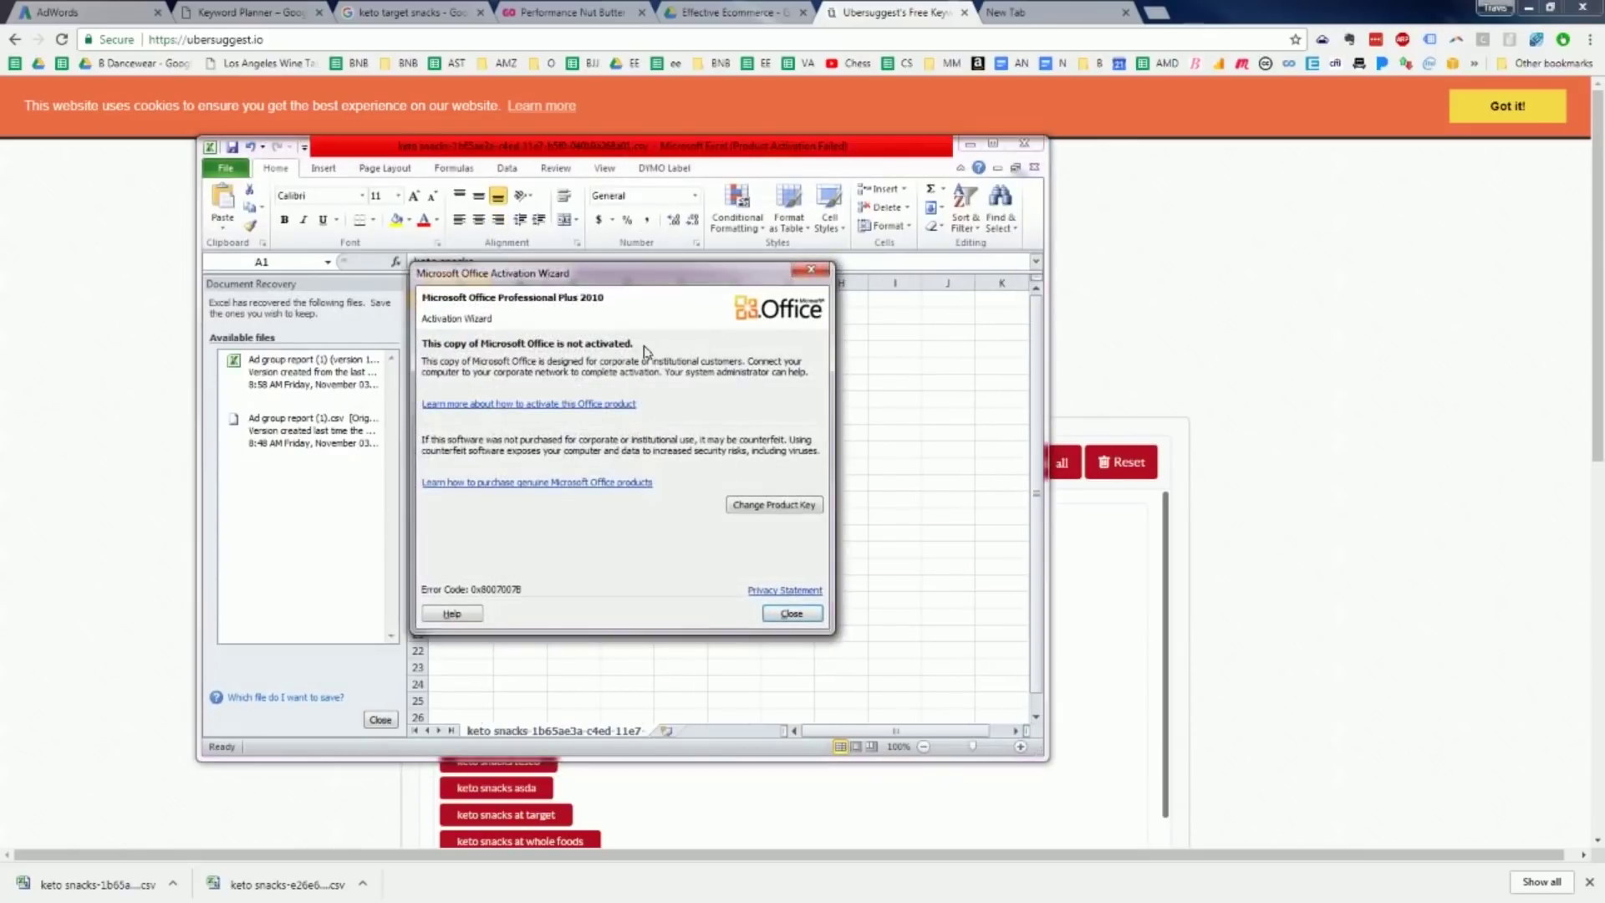
left_click(791, 613)
double_click(544, 275)
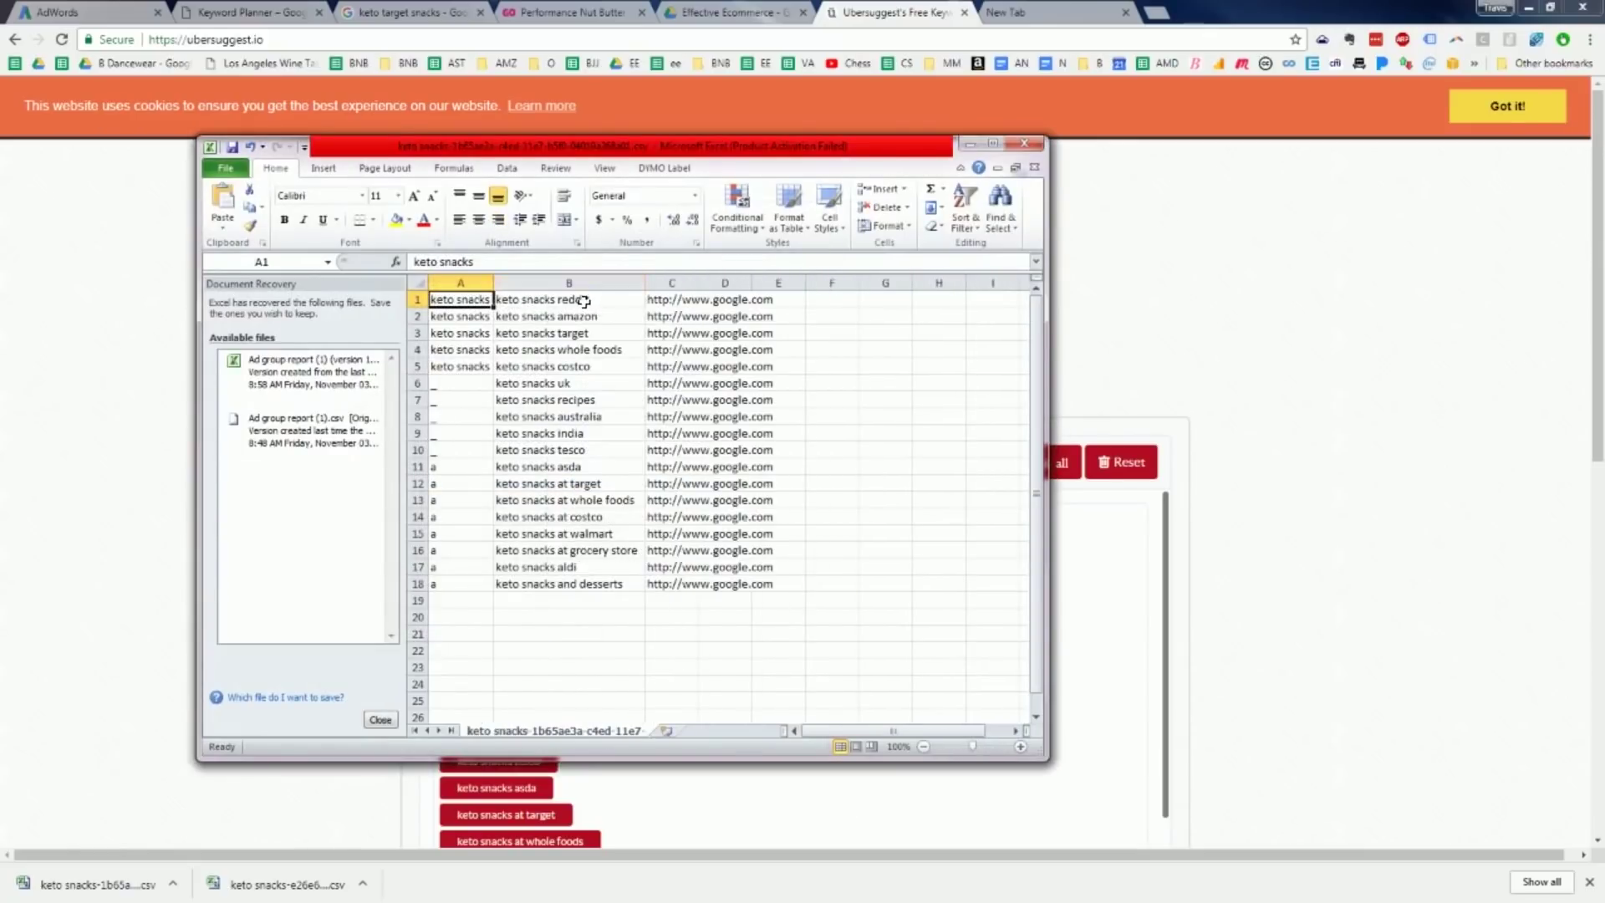
Copy "keto snacks" from cell B1 and replace every occurrence in the sheet with nothing.
double_click(554, 299)
left_click_drag(555, 300, 88, 307)
key("ctrl+c")
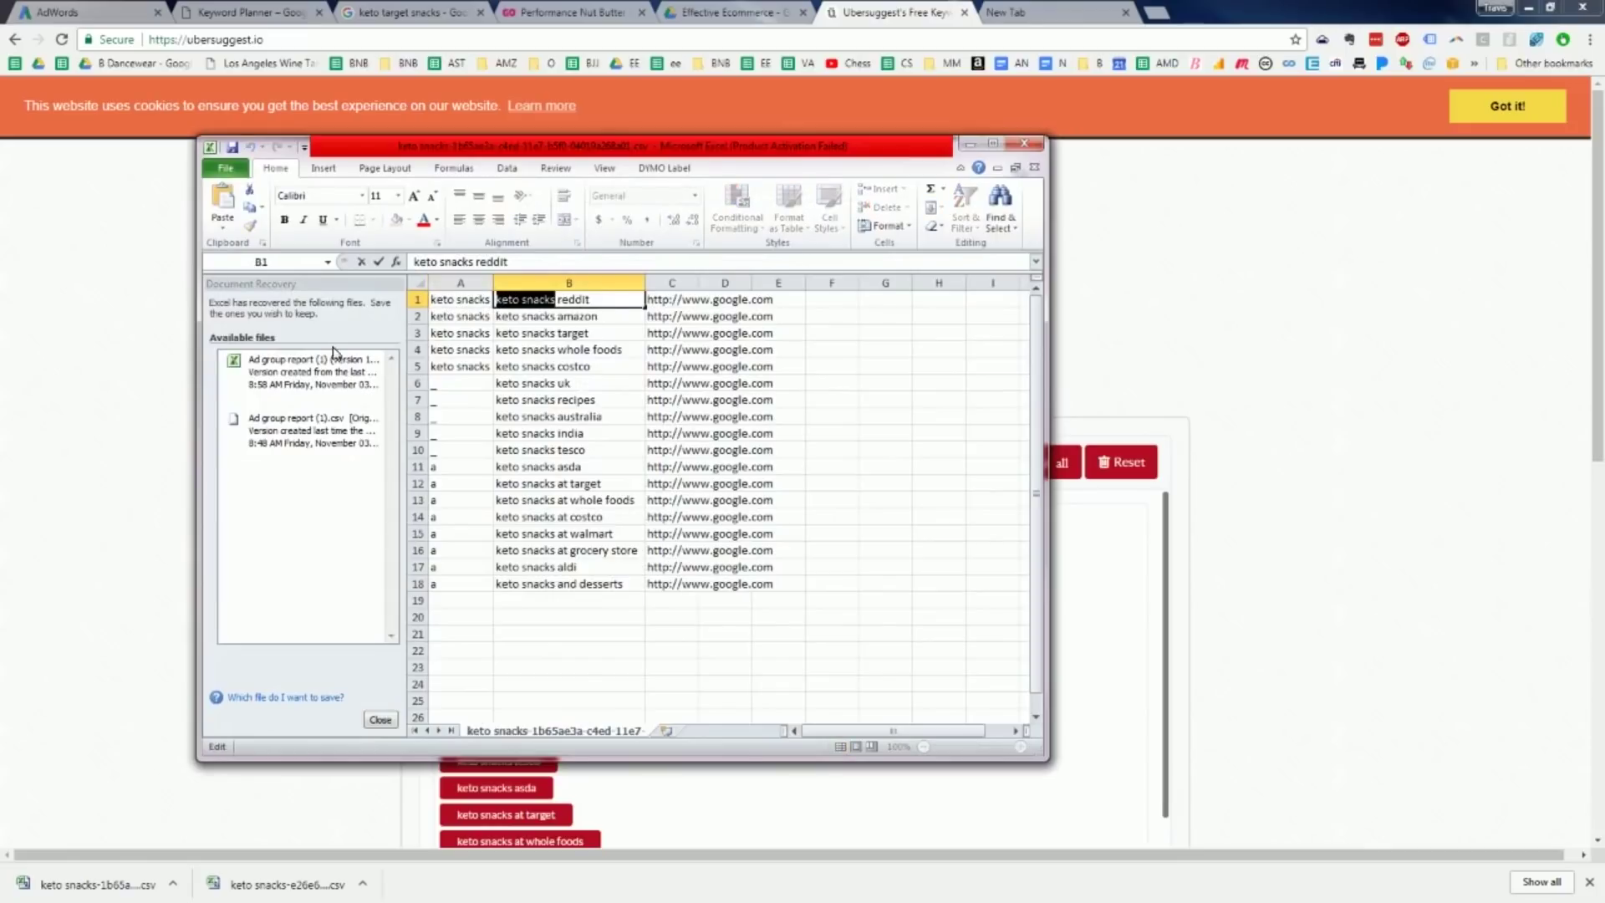
left_click(930, 398)
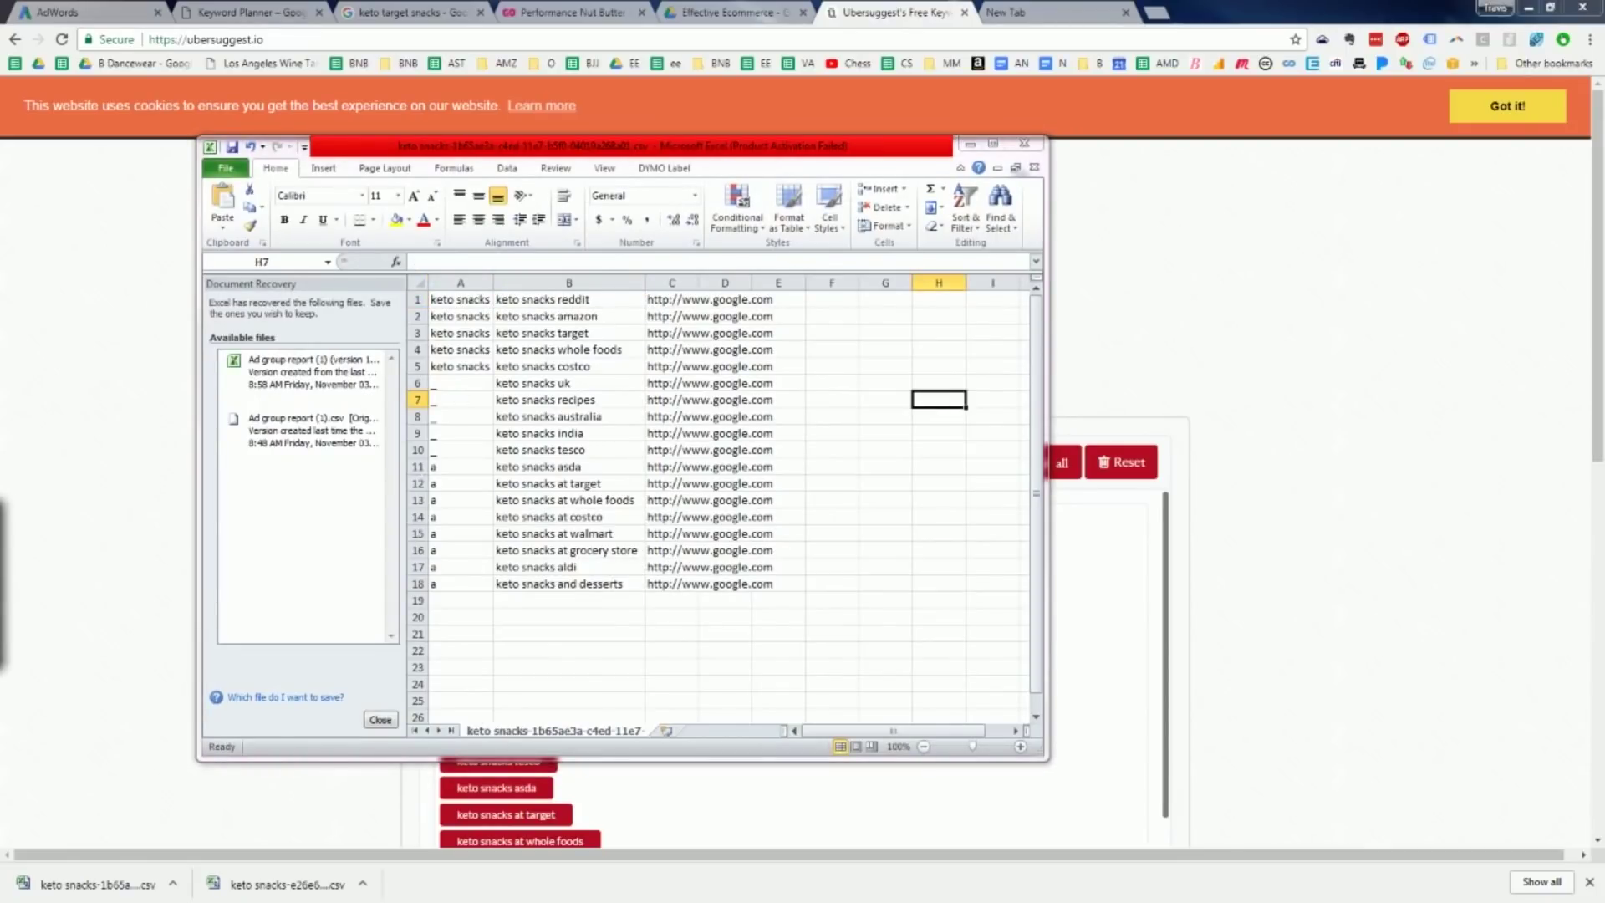
key("ctrl+f")
left_click(625, 328)
key("ctrl+v")
left_click(590, 432)
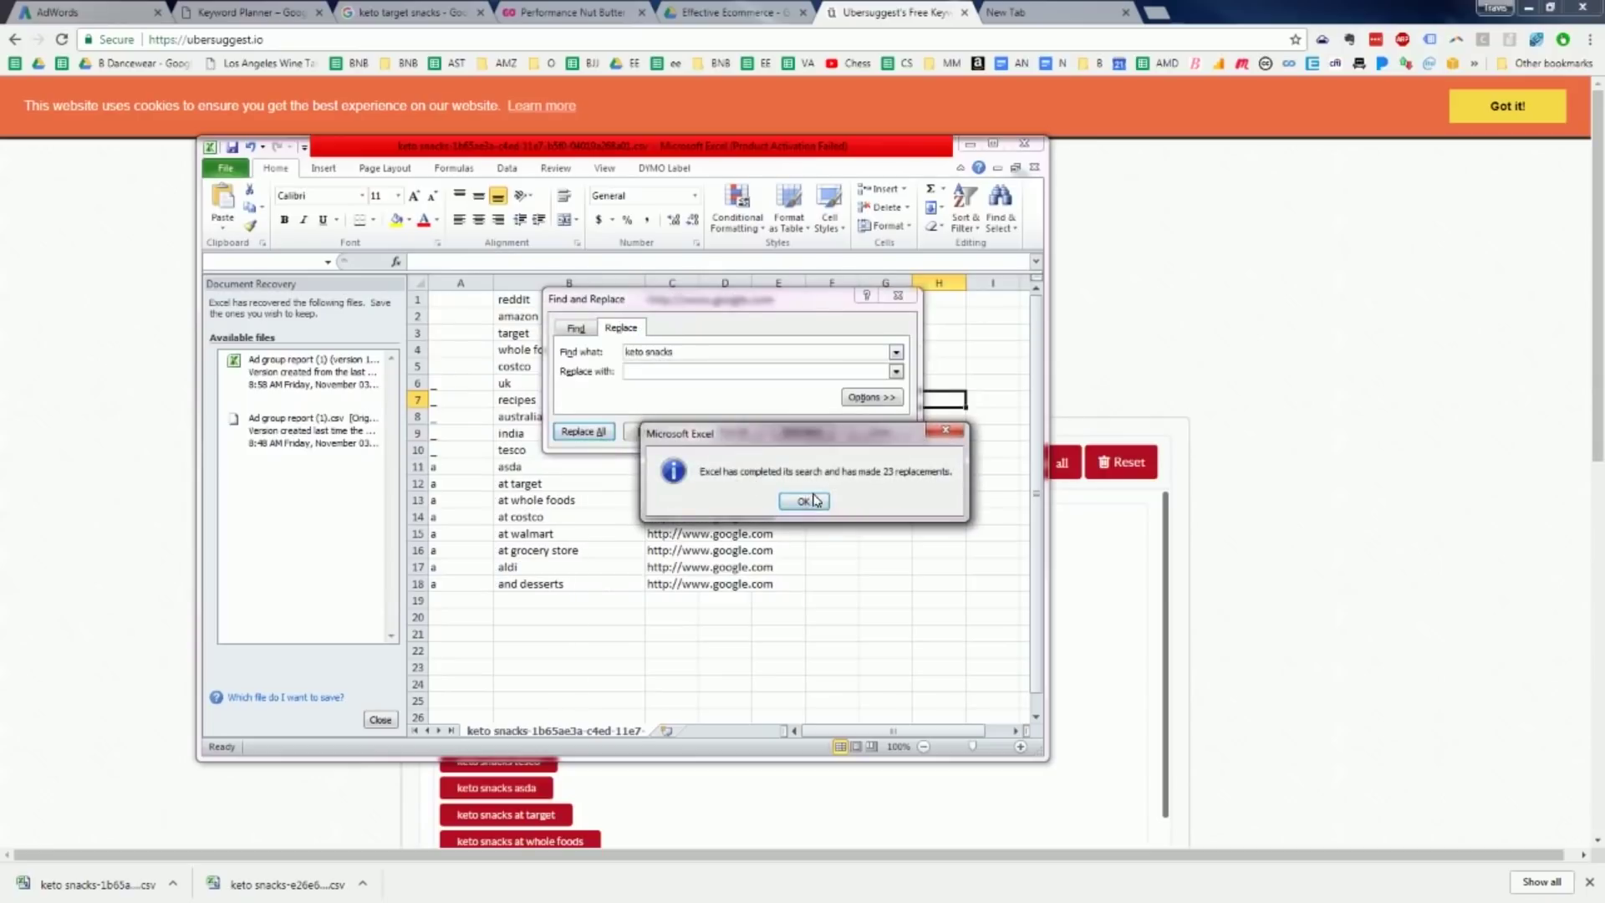
left_click(803, 500)
left_click(901, 297)
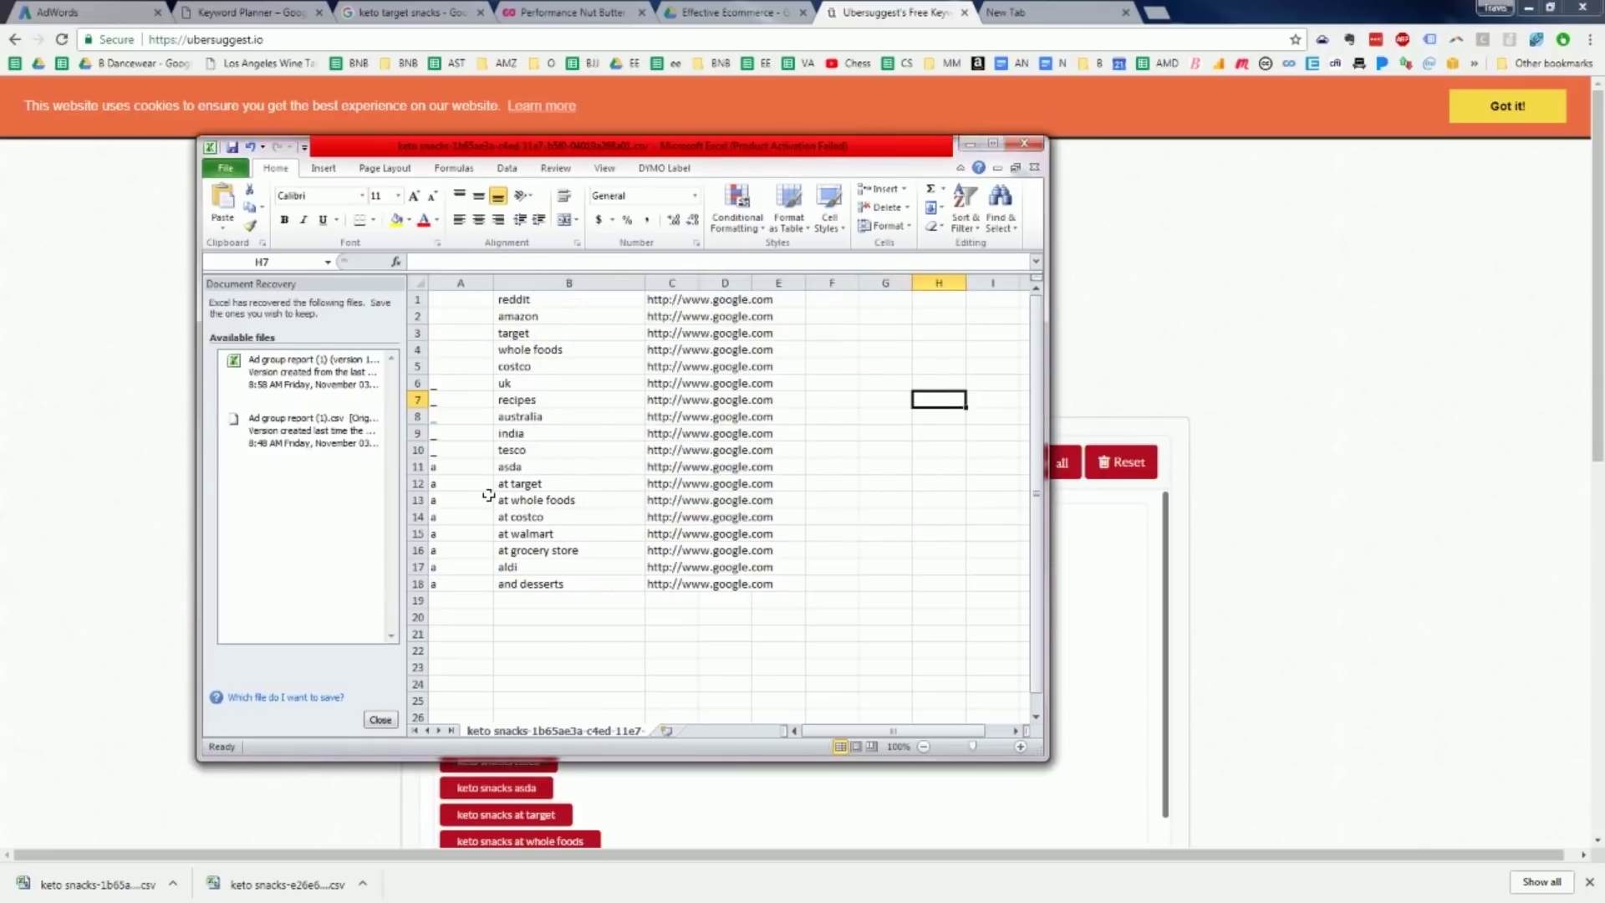
Enter "at" in cell B19 below the keywords, and replace every occurrence of "at" in the sheet with nothing.
left_click(546, 484)
double_click(513, 483)
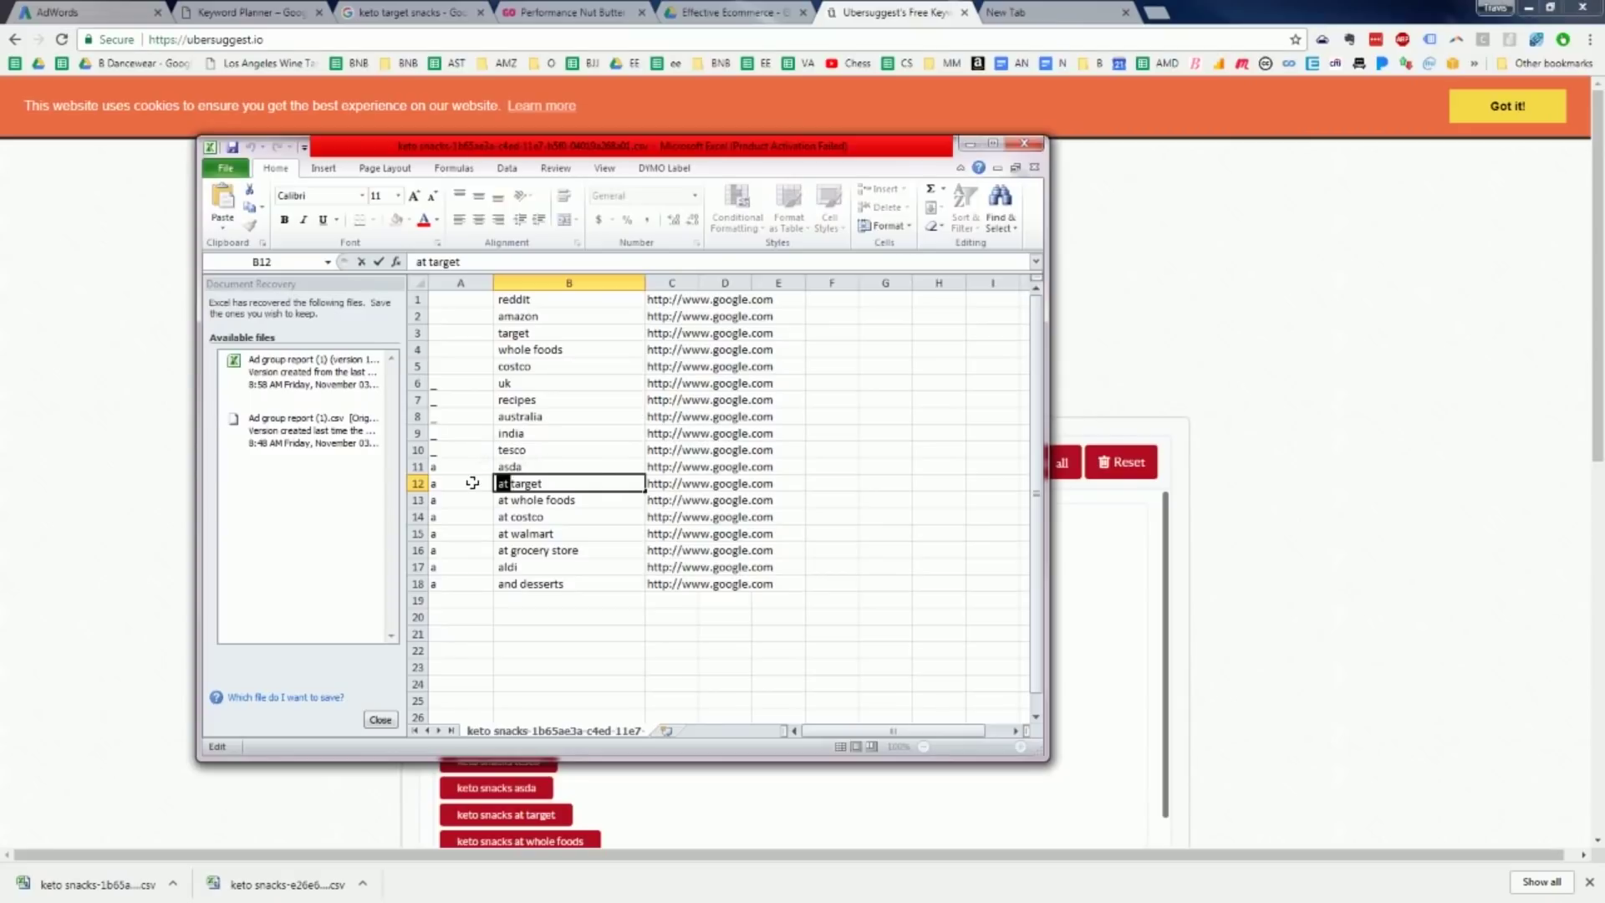
left_click(890, 469)
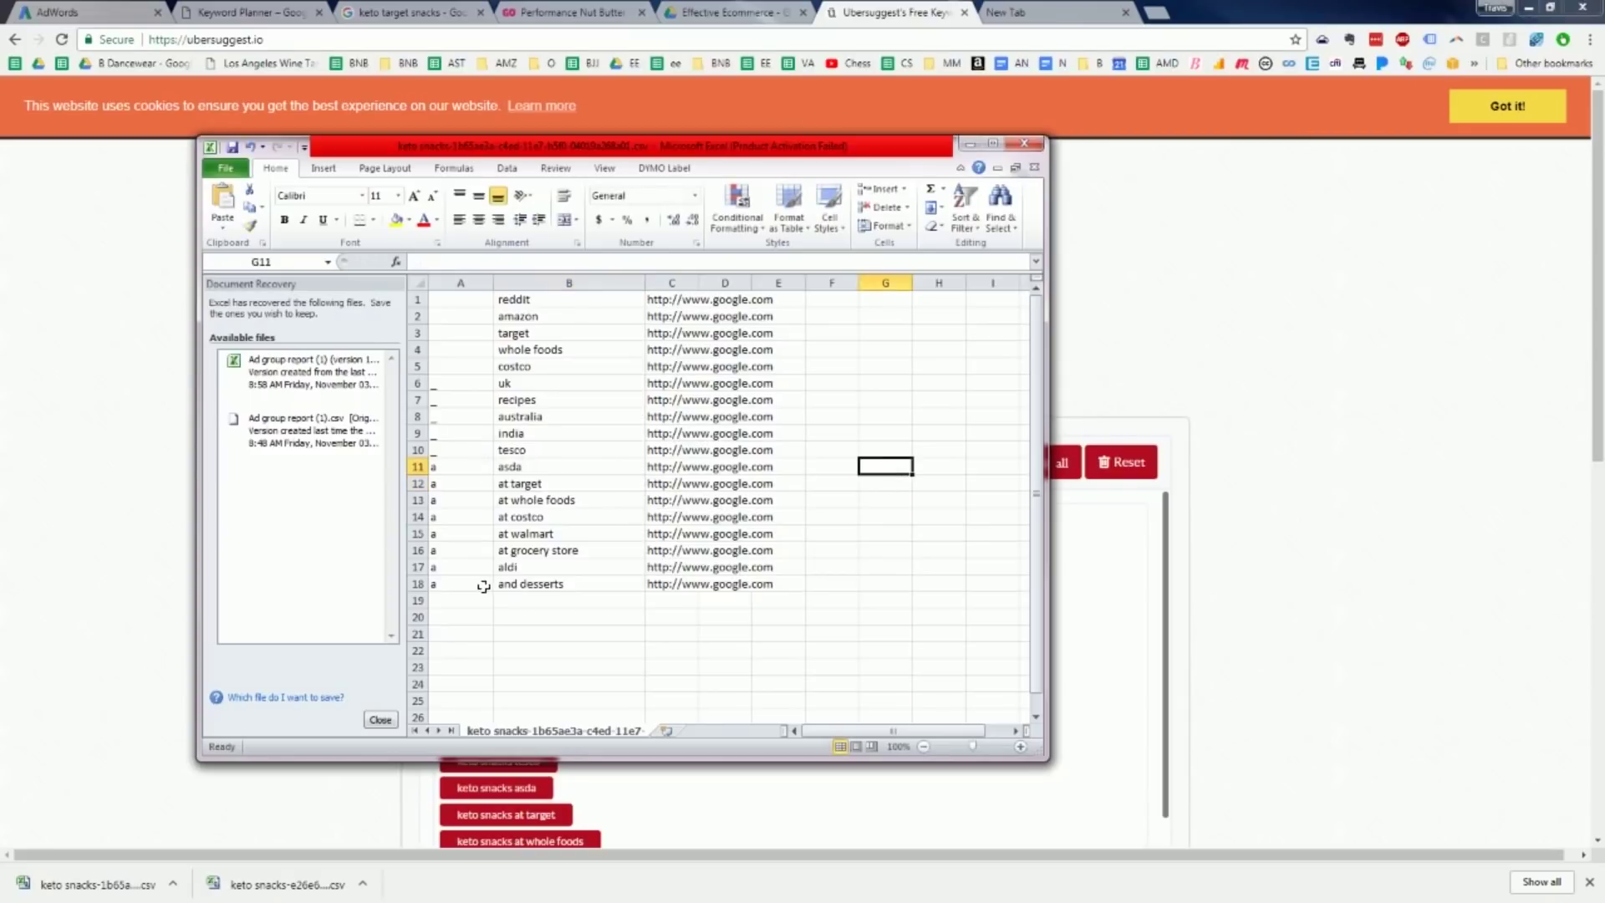
left_click(519, 599)
type("at")
left_click(885, 432)
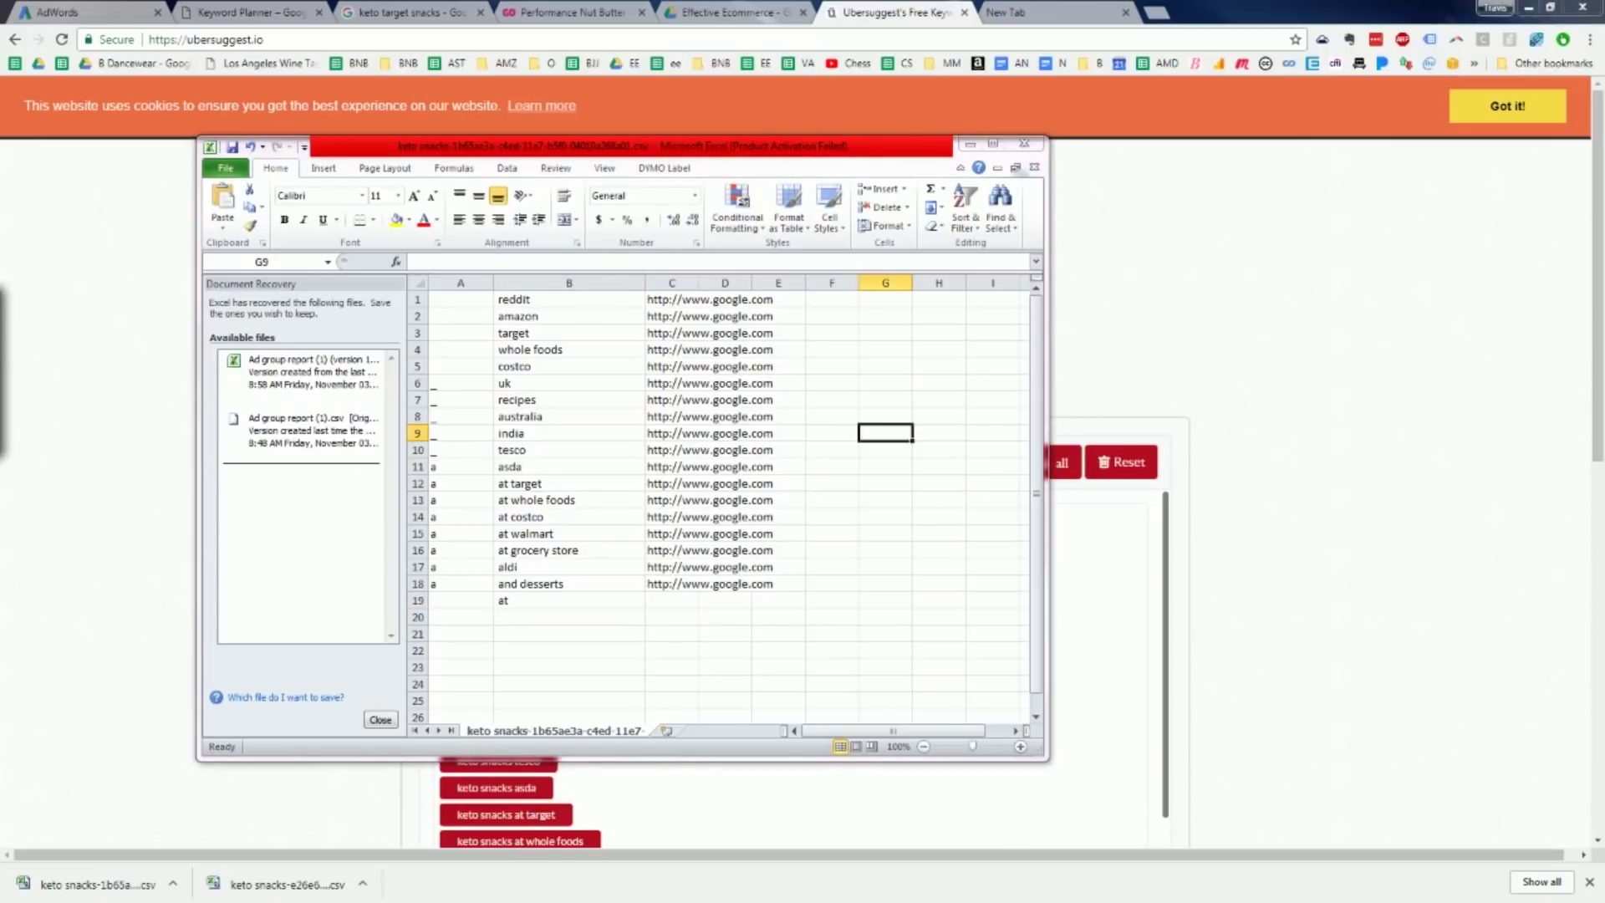
key("ctrl+h")
left_click_drag(599, 264, 882, 267)
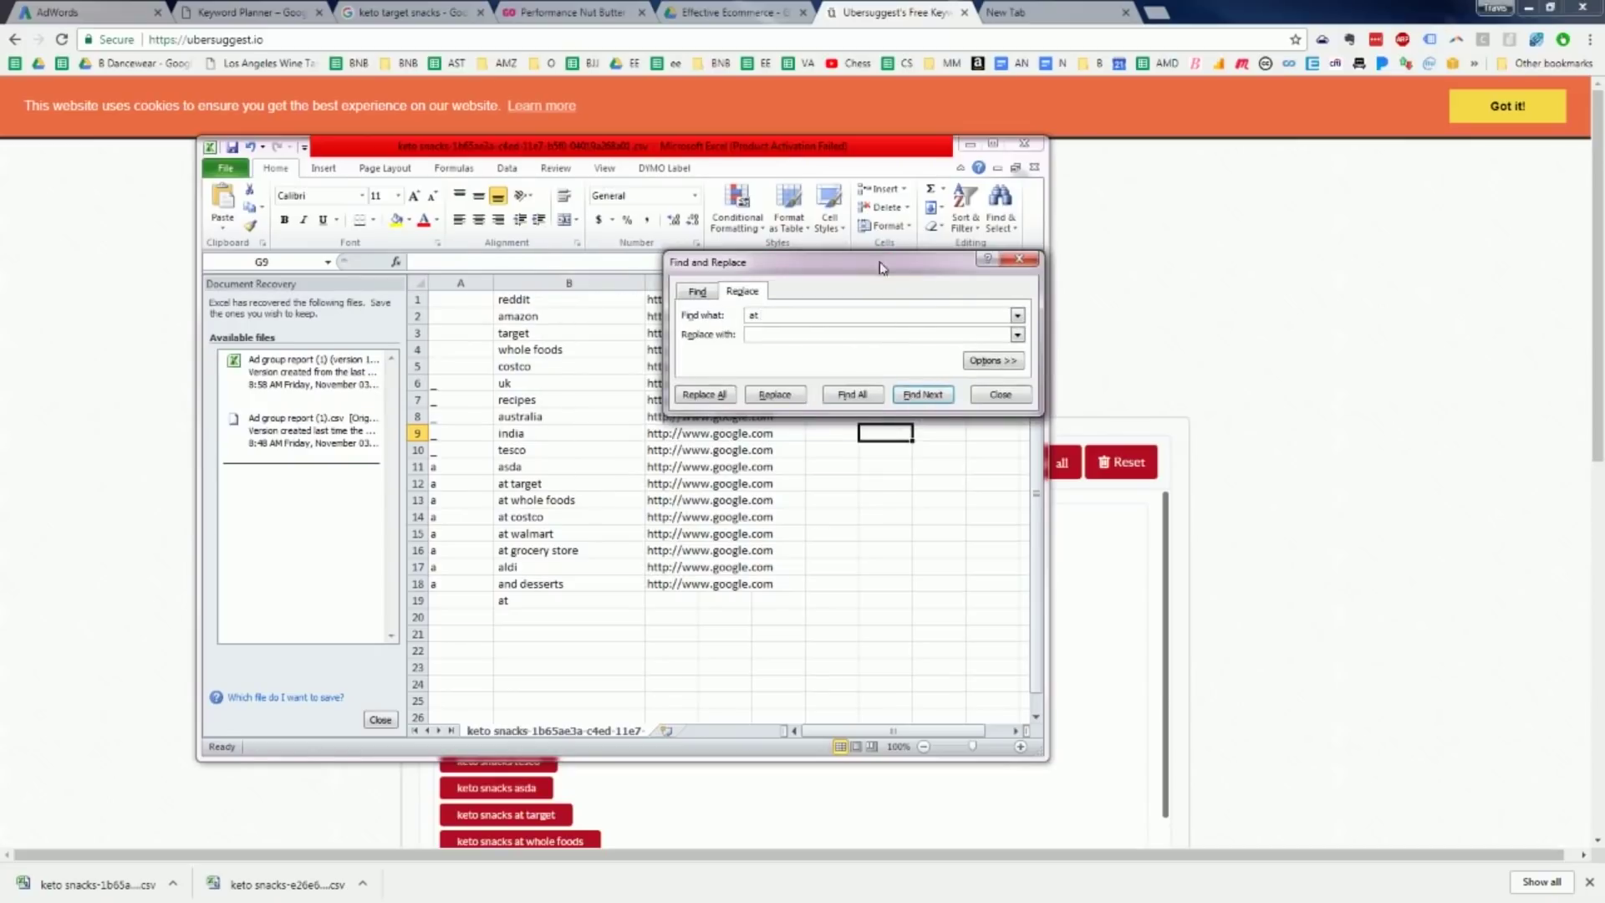
left_click(711, 394)
left_click(804, 500)
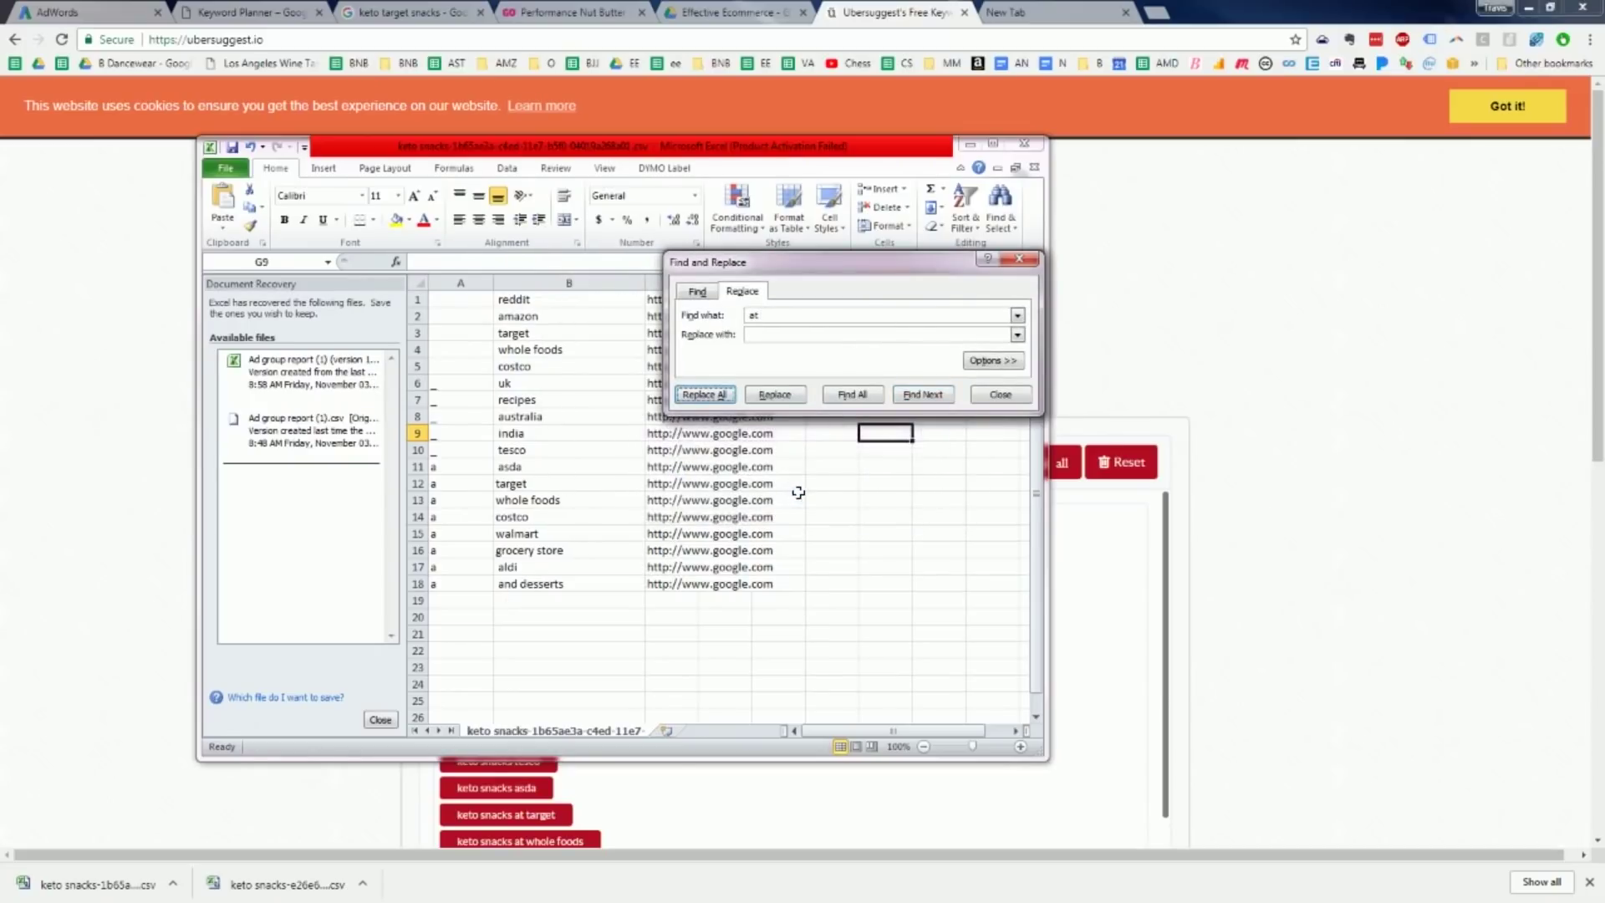
left_click(1007, 393)
Copy the cleaned keywords in cells B1 to B18 and return to the browser.
left_click_drag(568, 303, 545, 585)
key("ctrl+c")
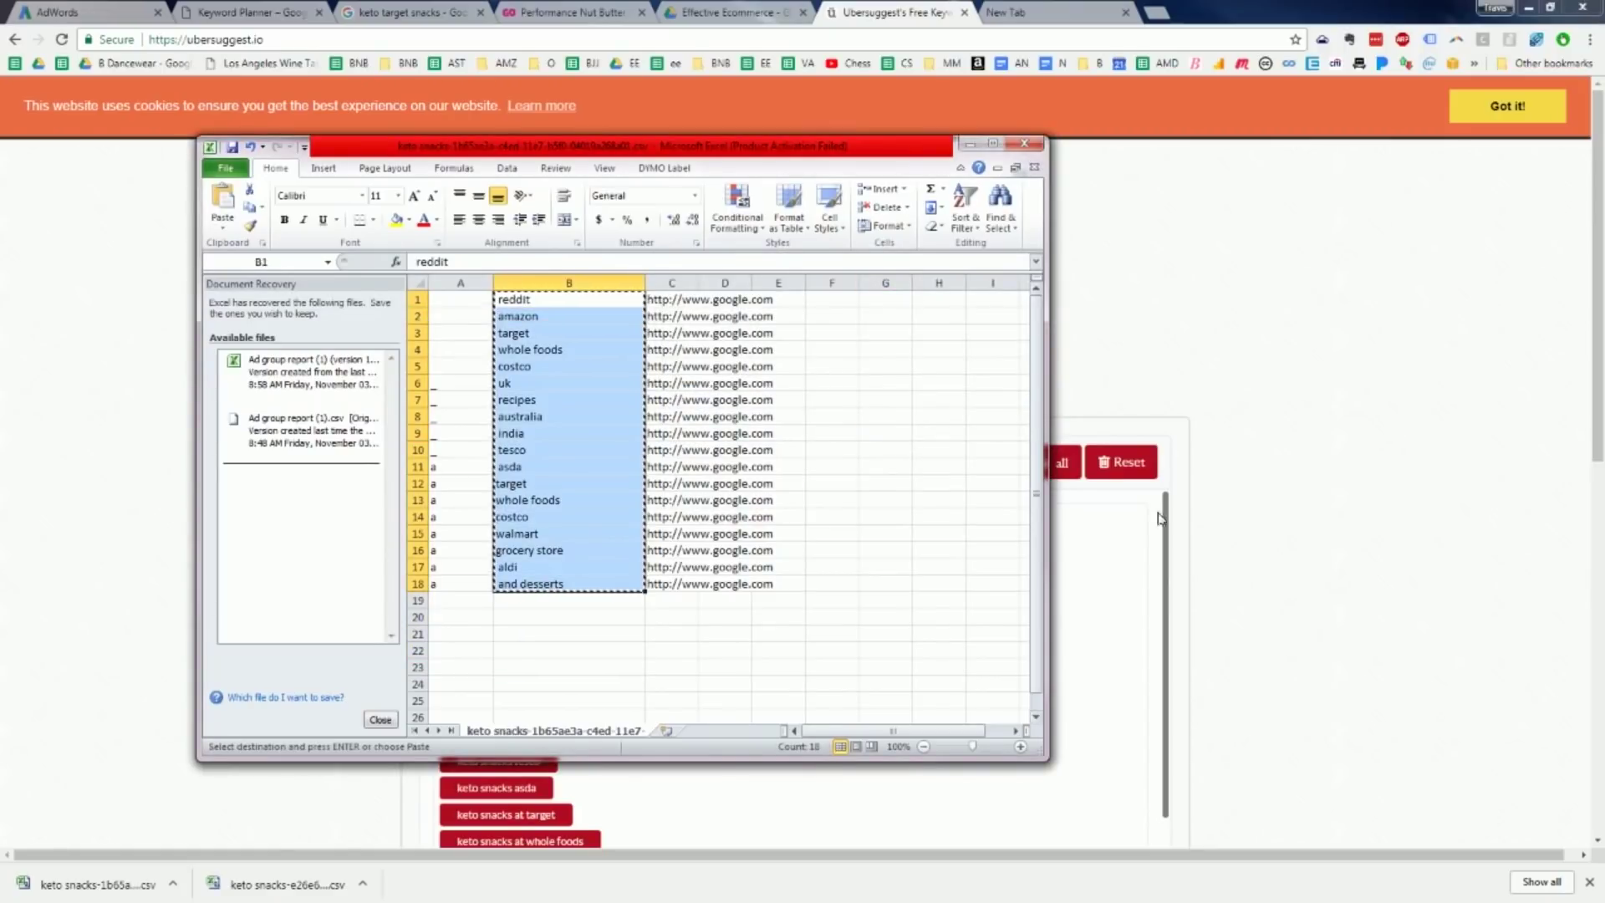
left_click(1260, 441)
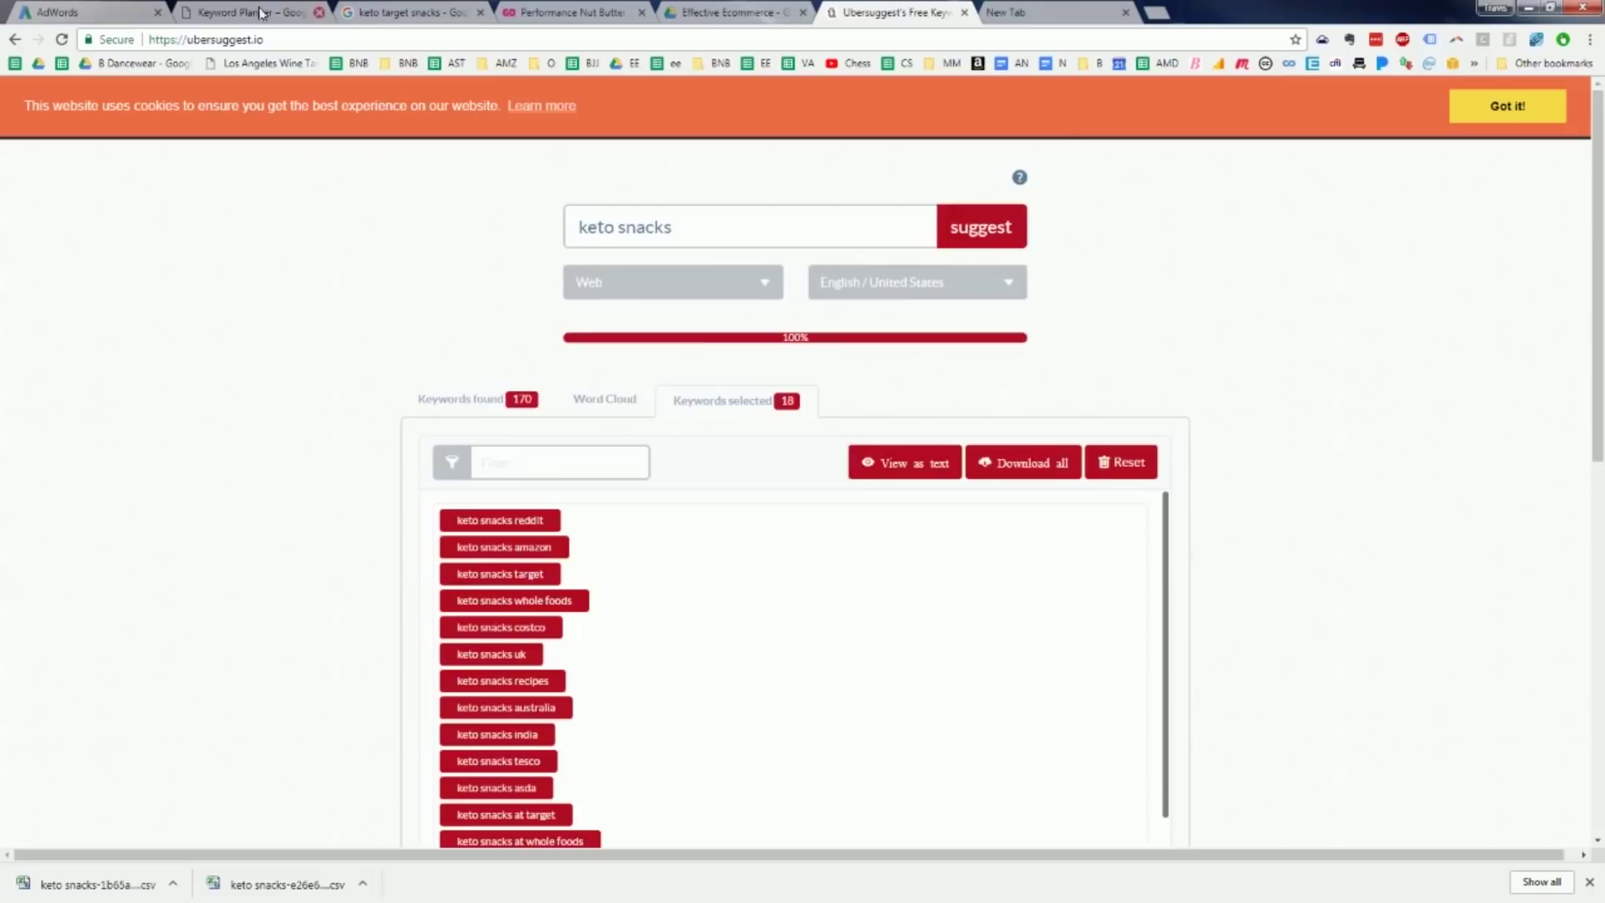
Add the copied keywords as campaign-level negative keywords to the Keto Snacks campaign in AdWords and save them.
left_click(90, 16)
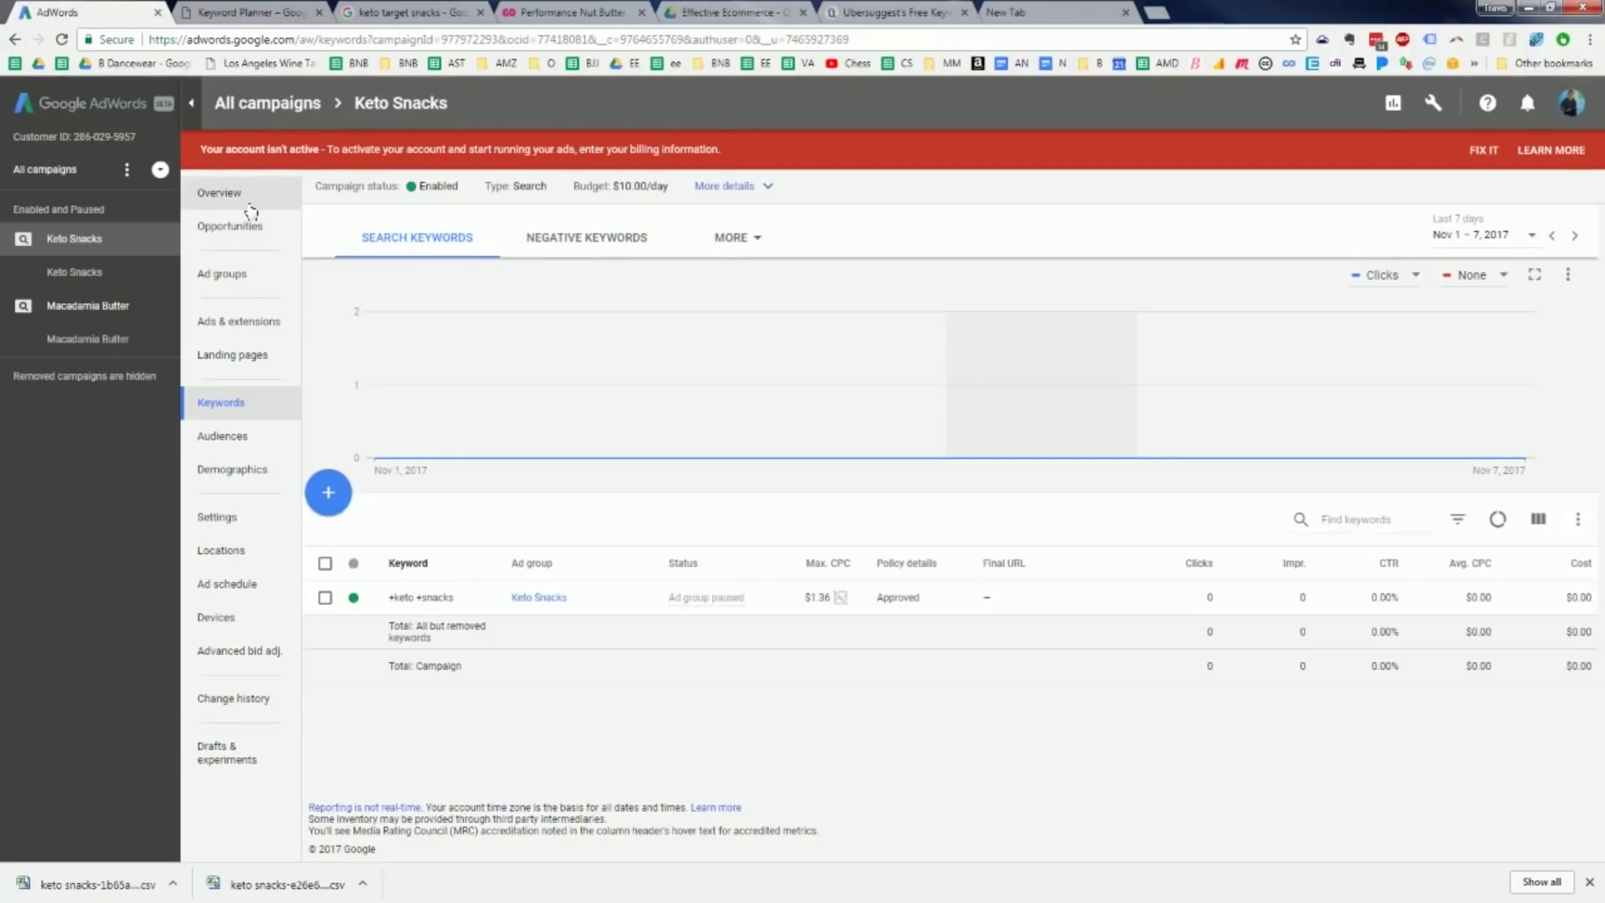
left_click(91, 240)
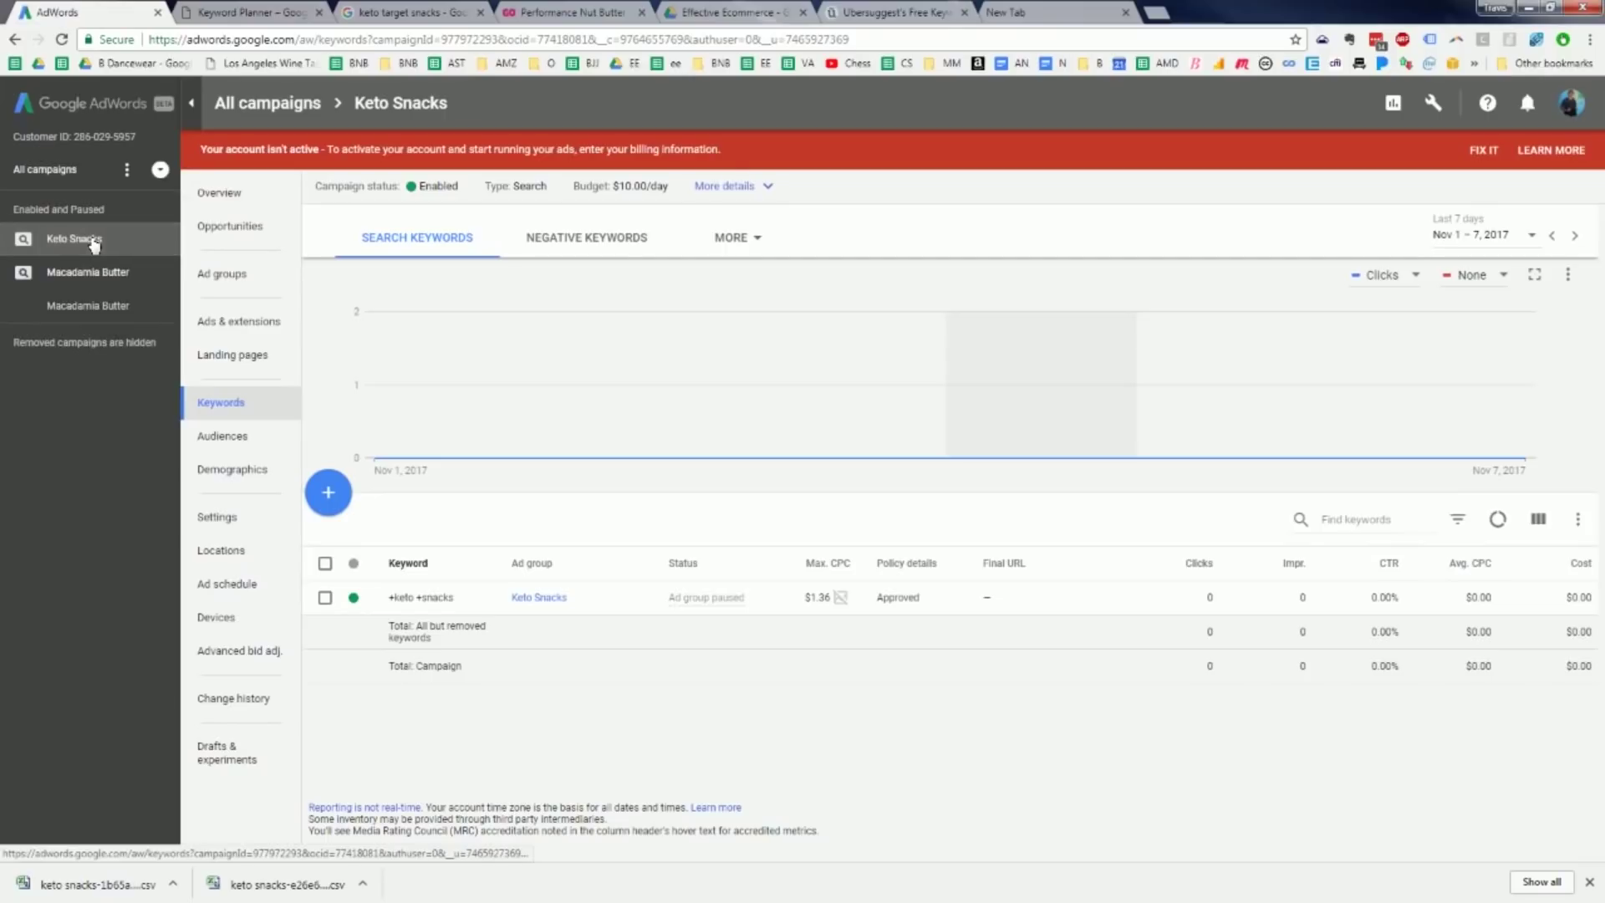
left_click(565, 243)
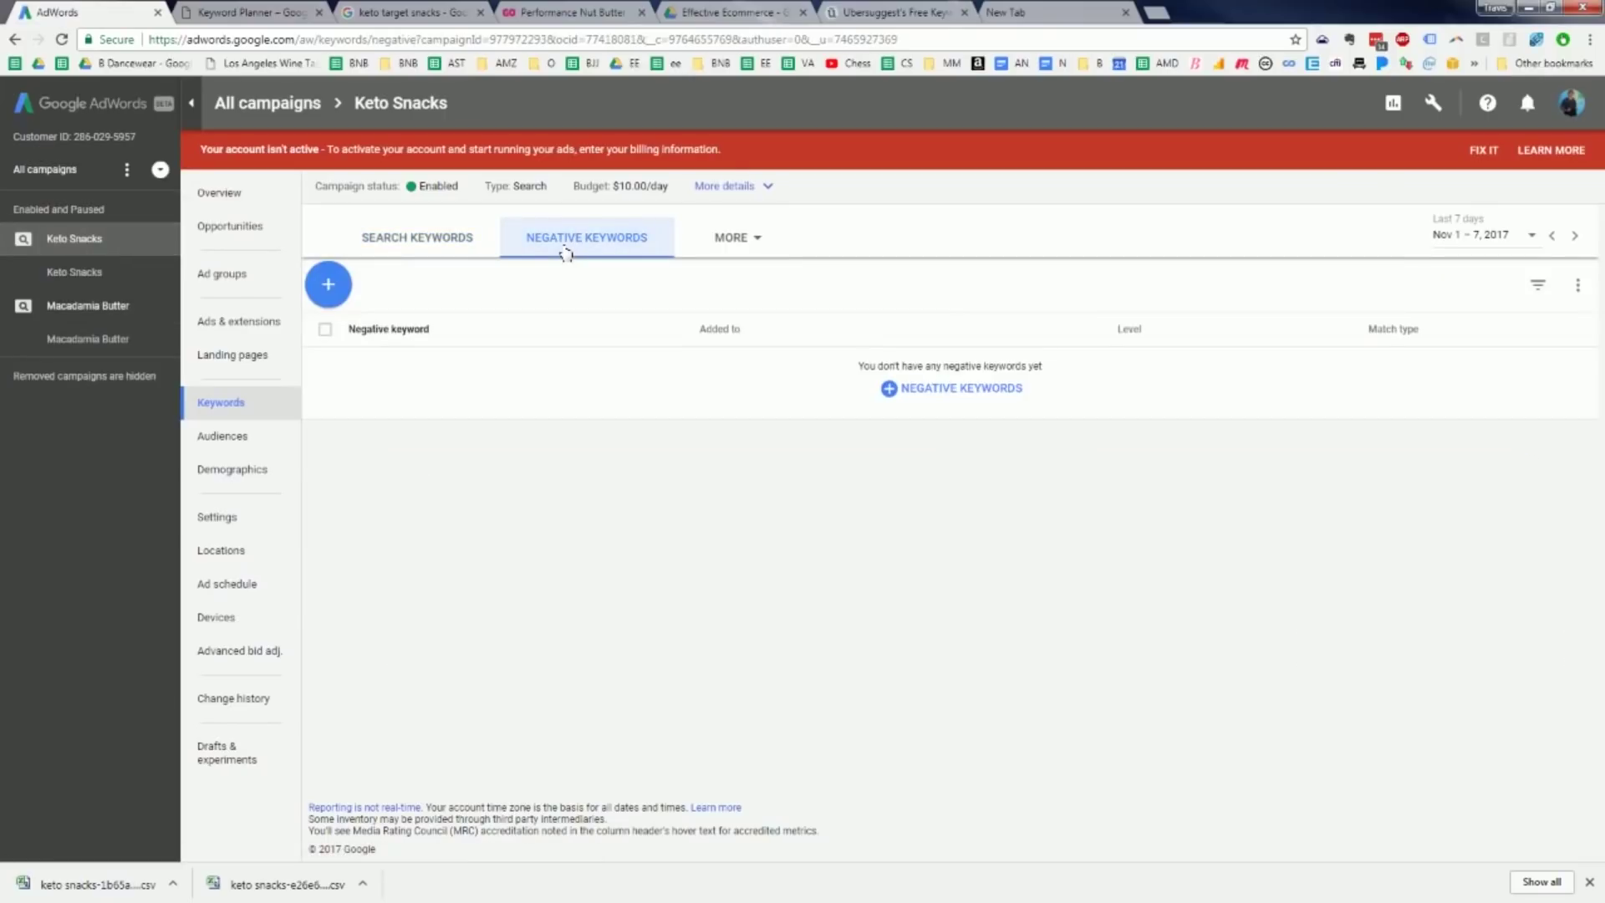
left_click(971, 392)
left_click(459, 496)
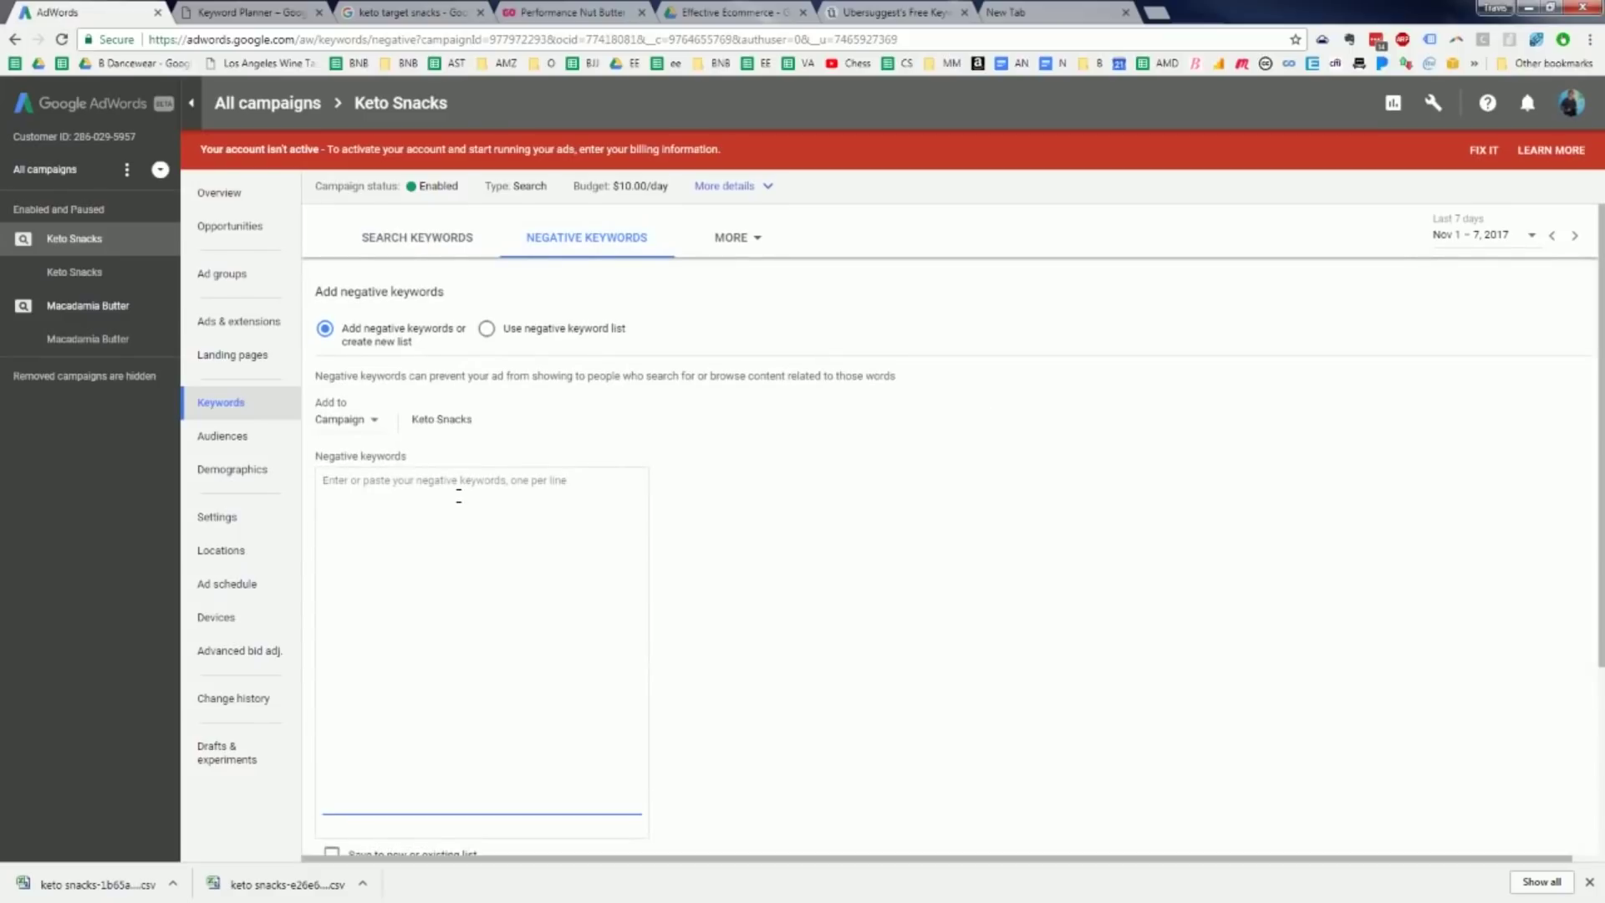
key("ctrl+v")
scroll(663, 466, "down", 3)
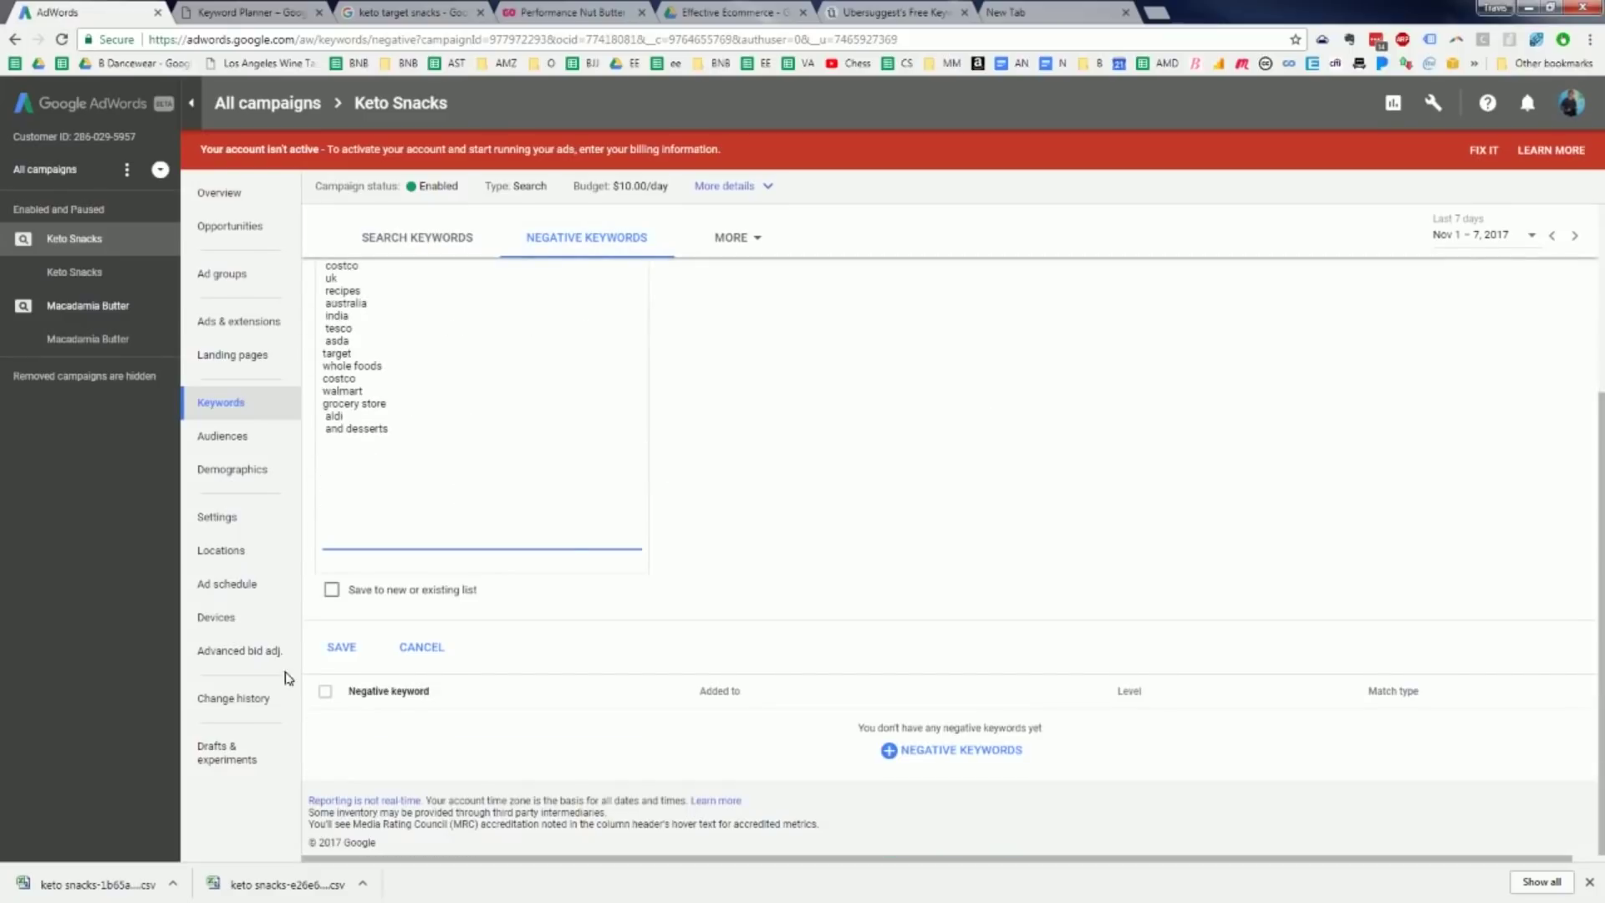
left_click(341, 646)
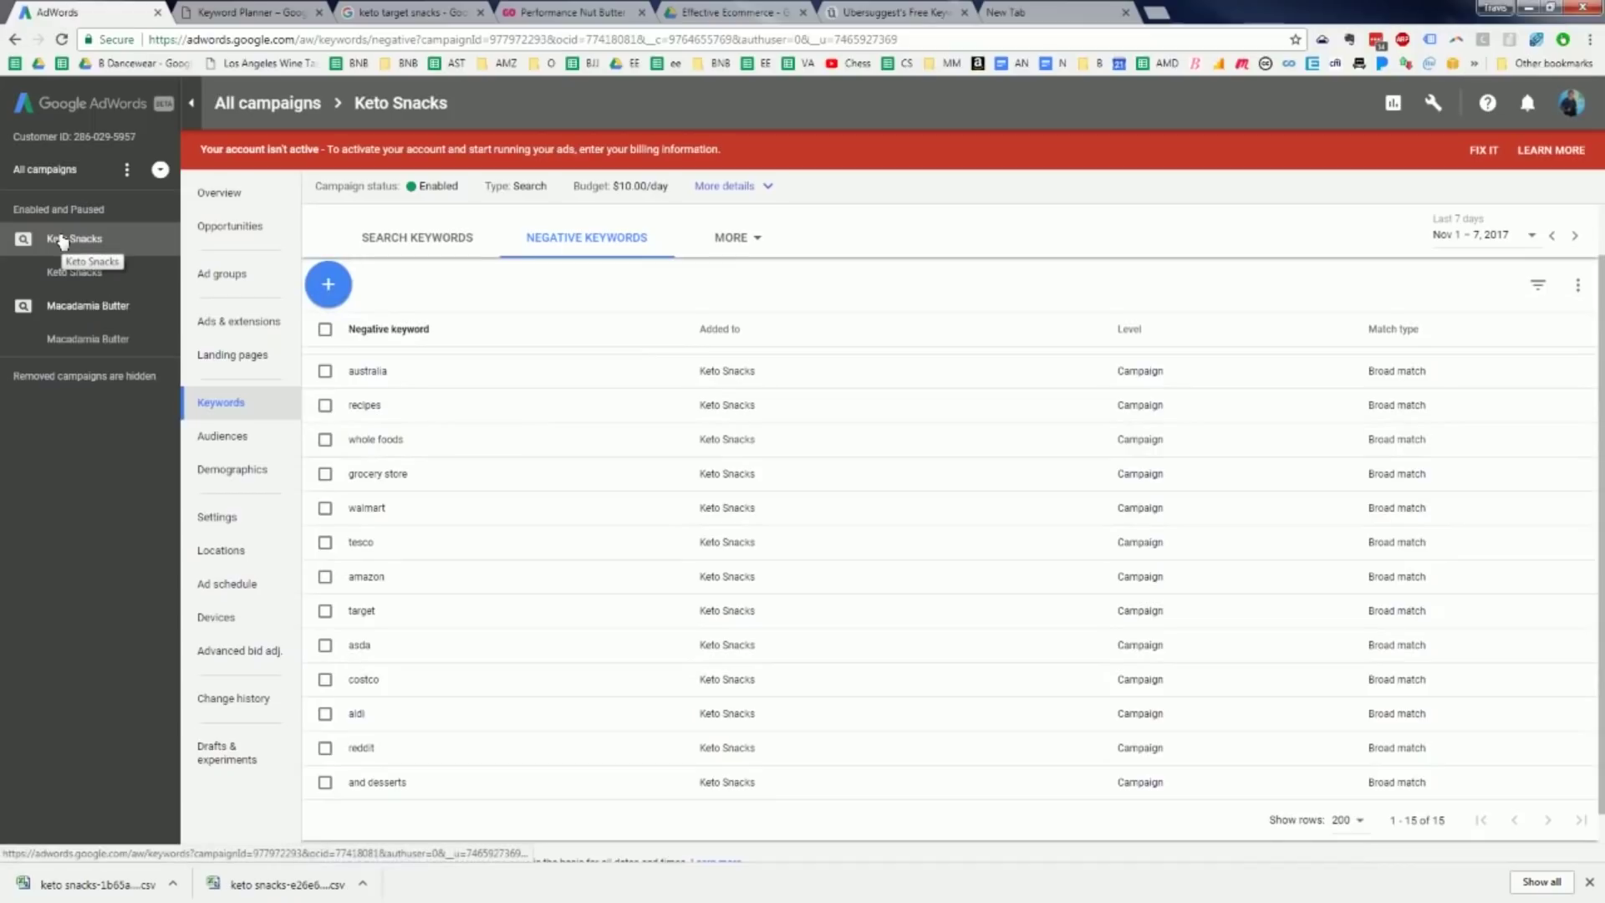
Create a shared negative keyword list named "Big Negative Keyword List" containing the copied keywords, and save it.
left_click(125, 307)
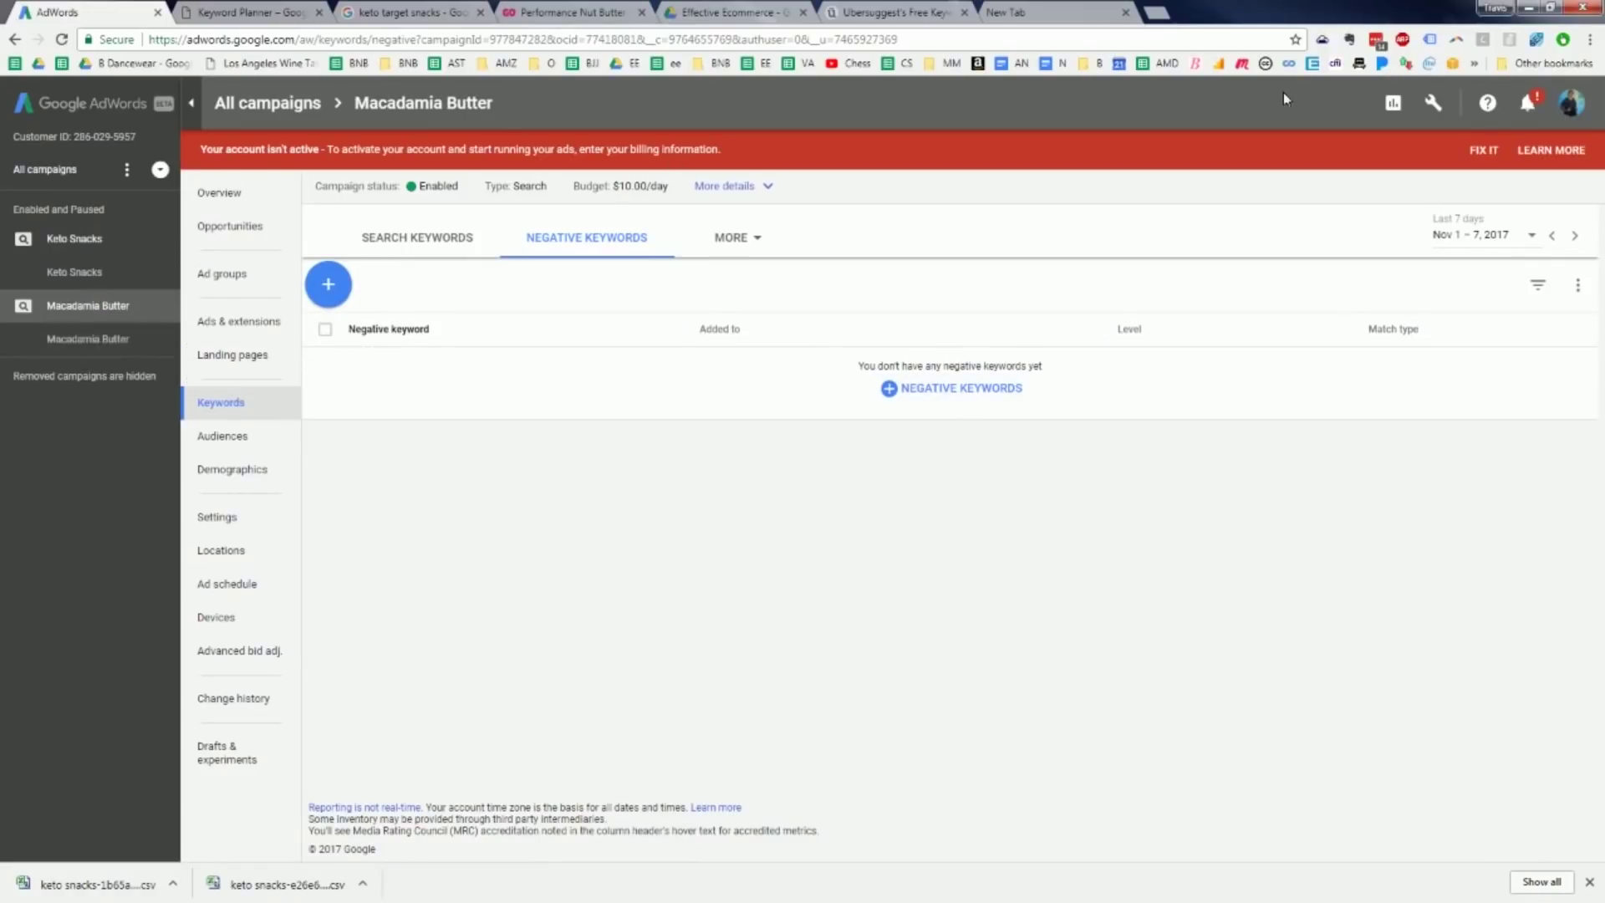
left_click(1433, 104)
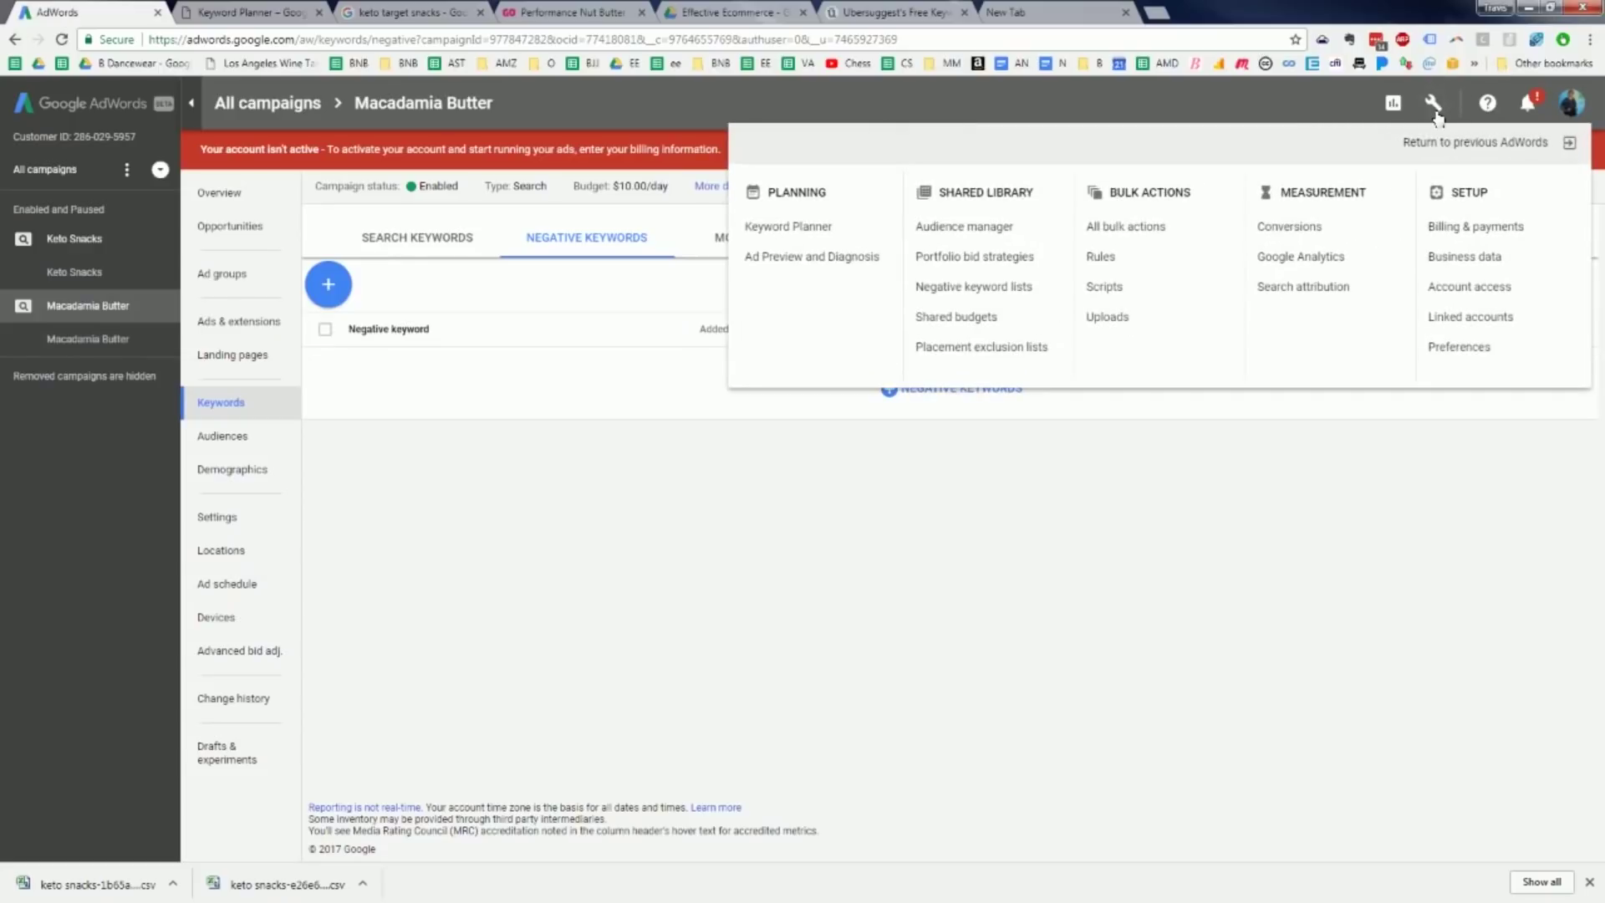
left_click(992, 289)
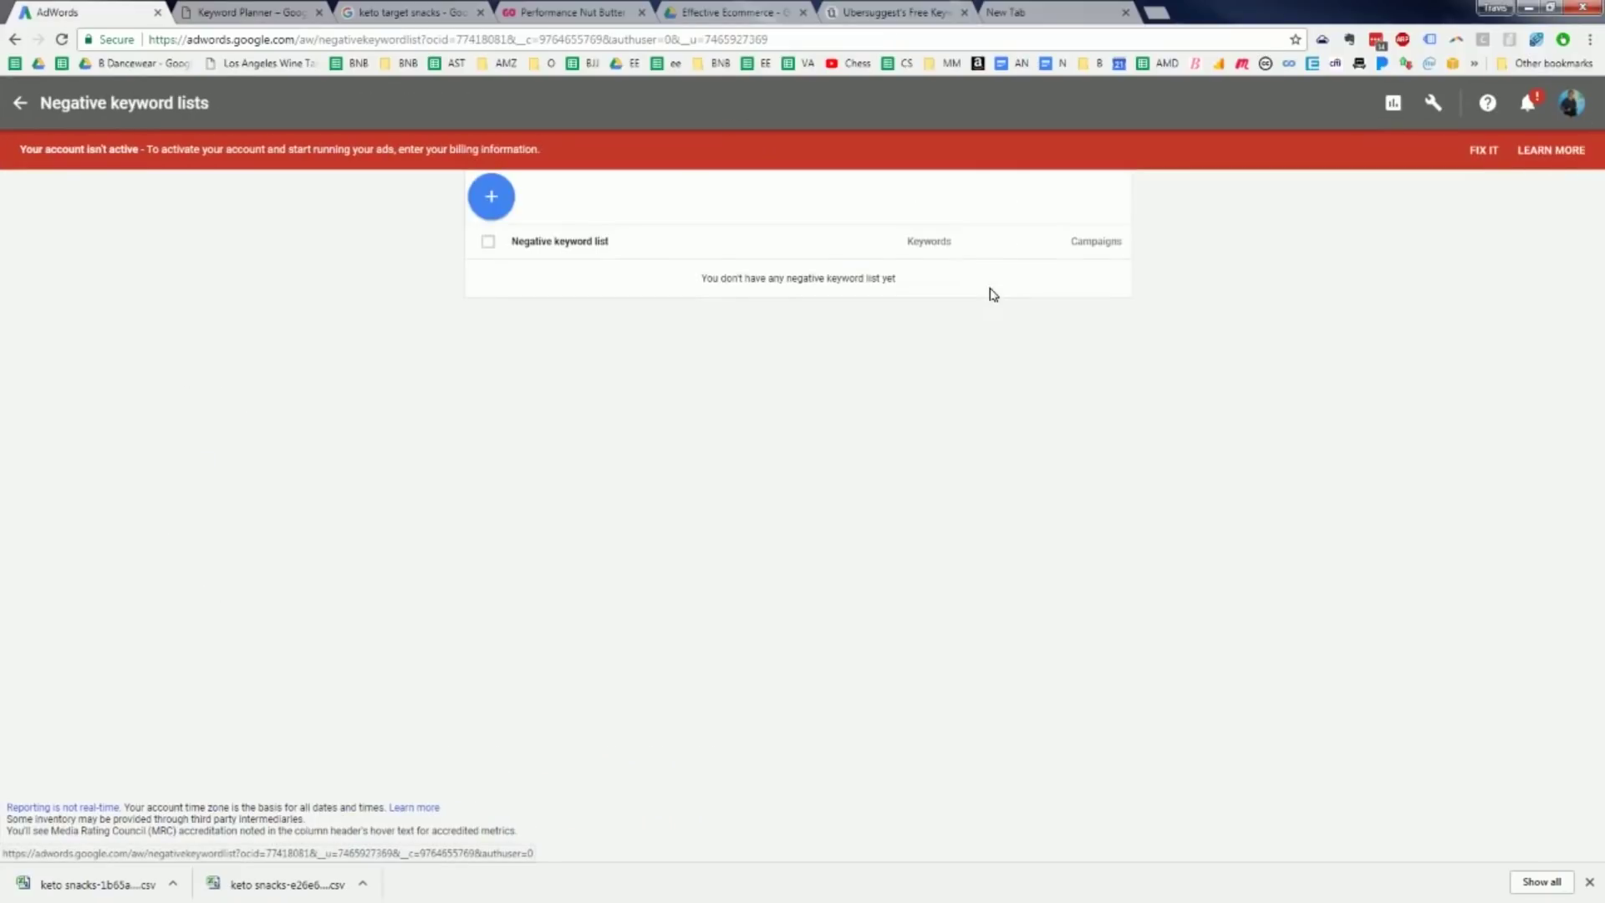
left_click(493, 193)
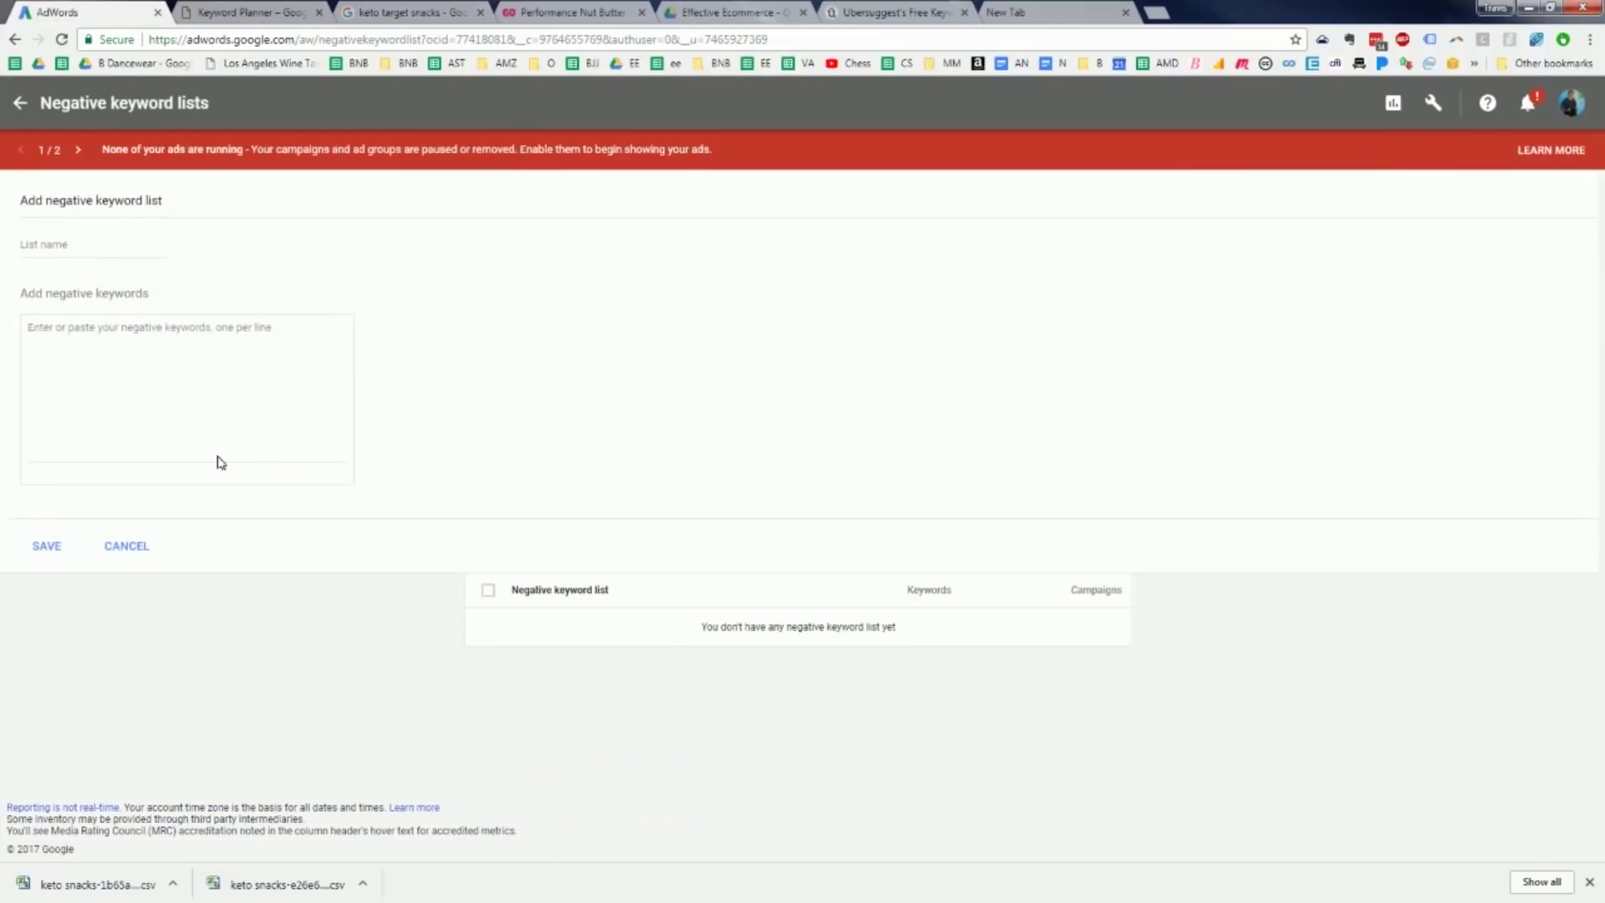
type("Big")
left_click(146, 410)
key("ctrl+v")
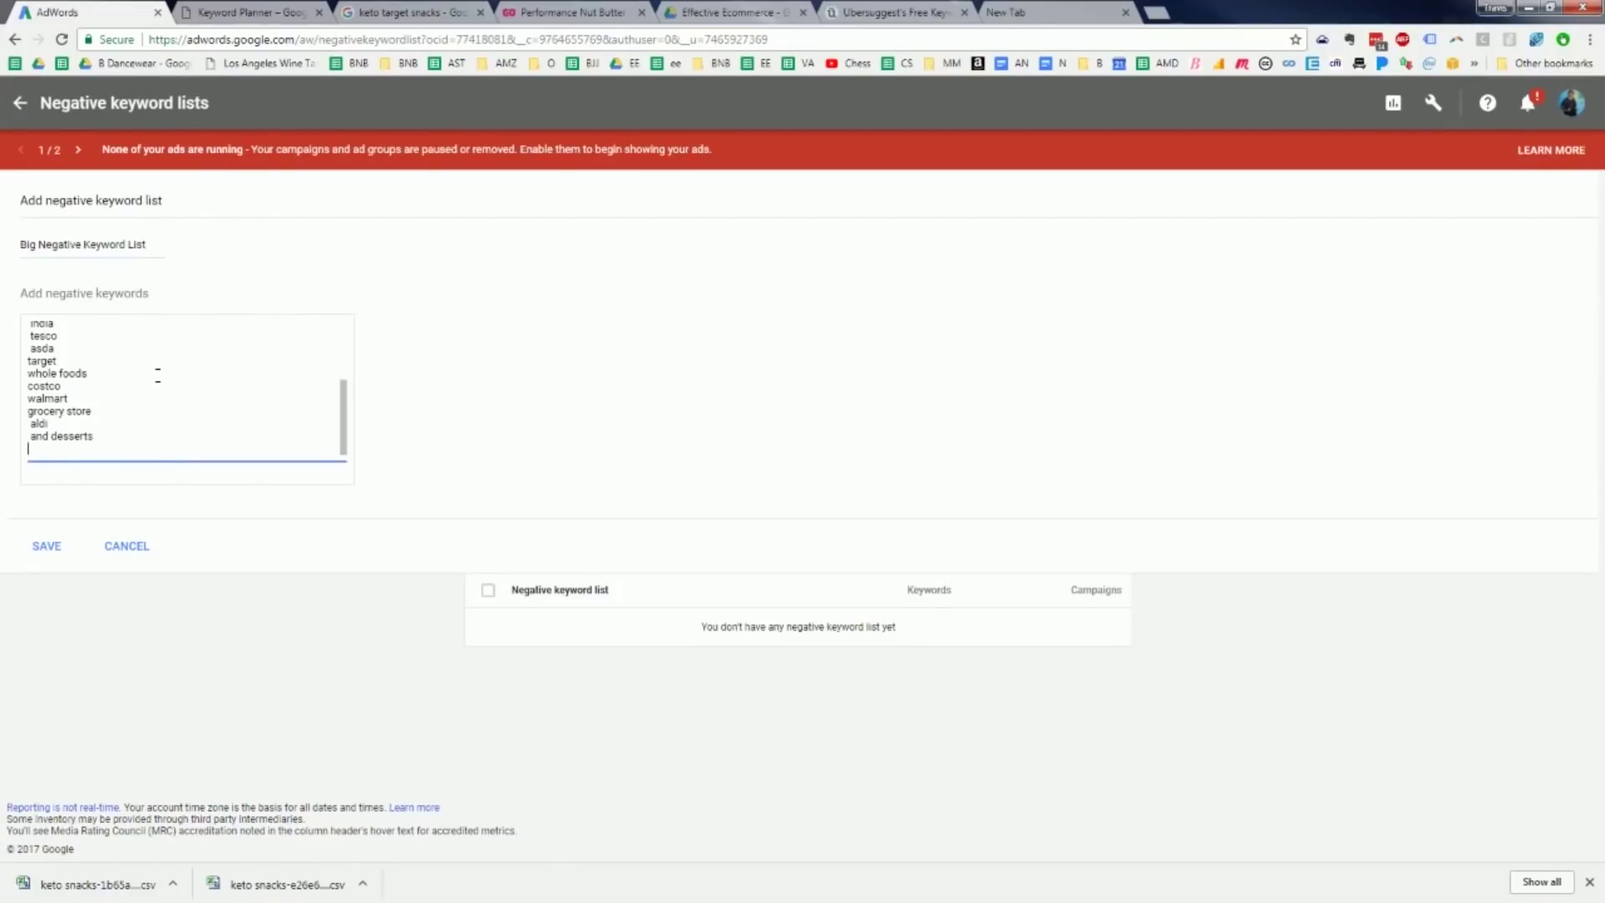
left_click_drag(160, 361, 42, 190)
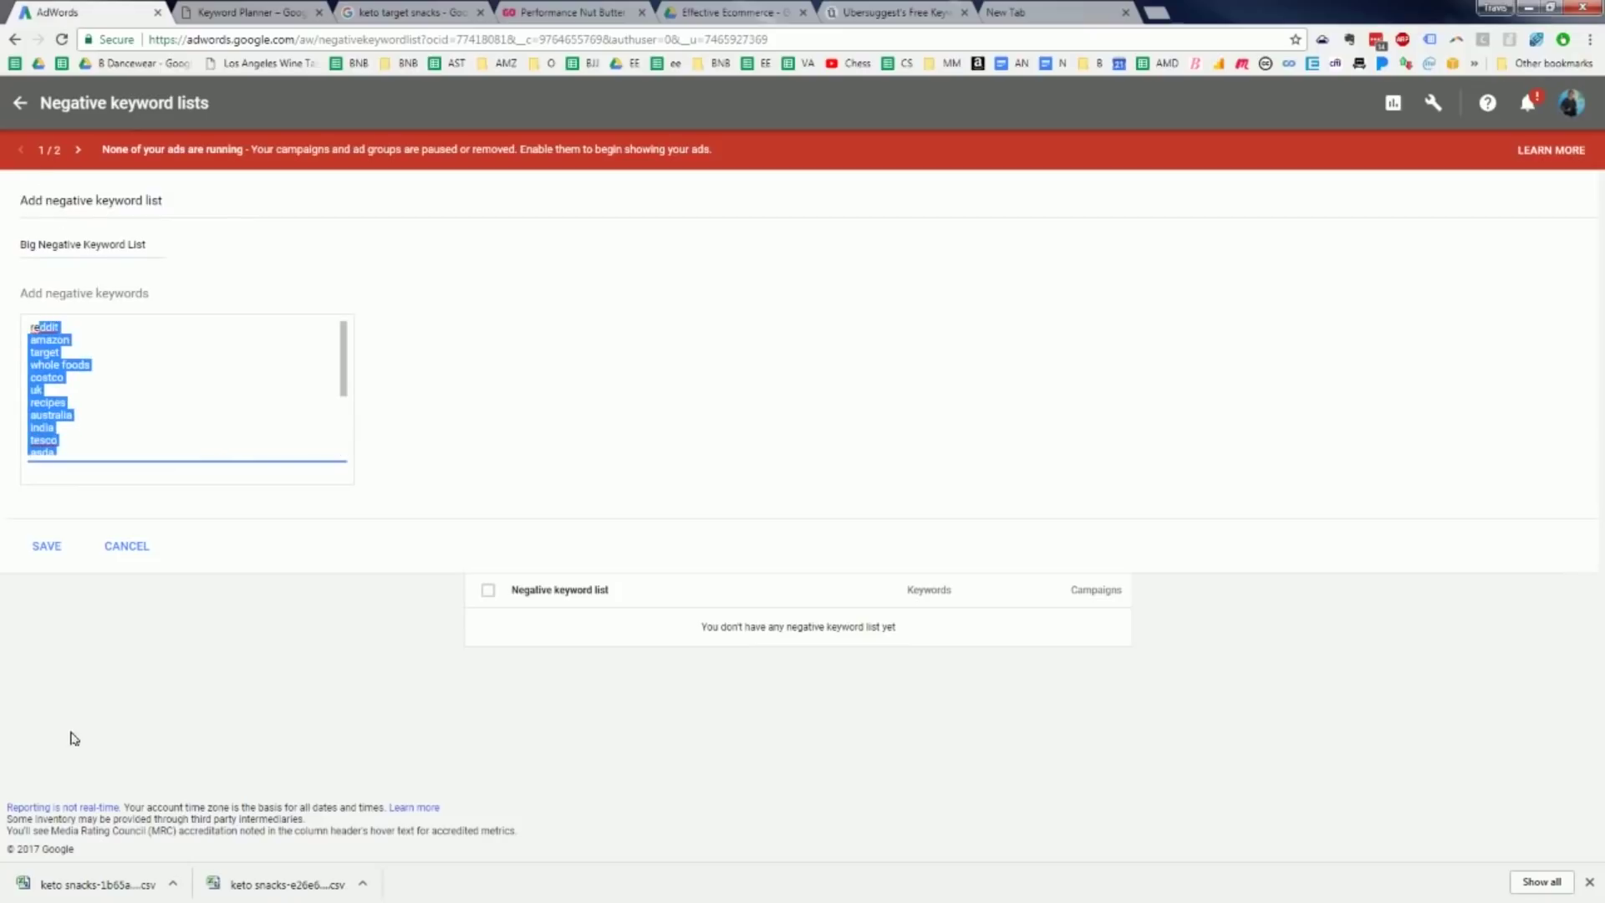
left_click(36, 556)
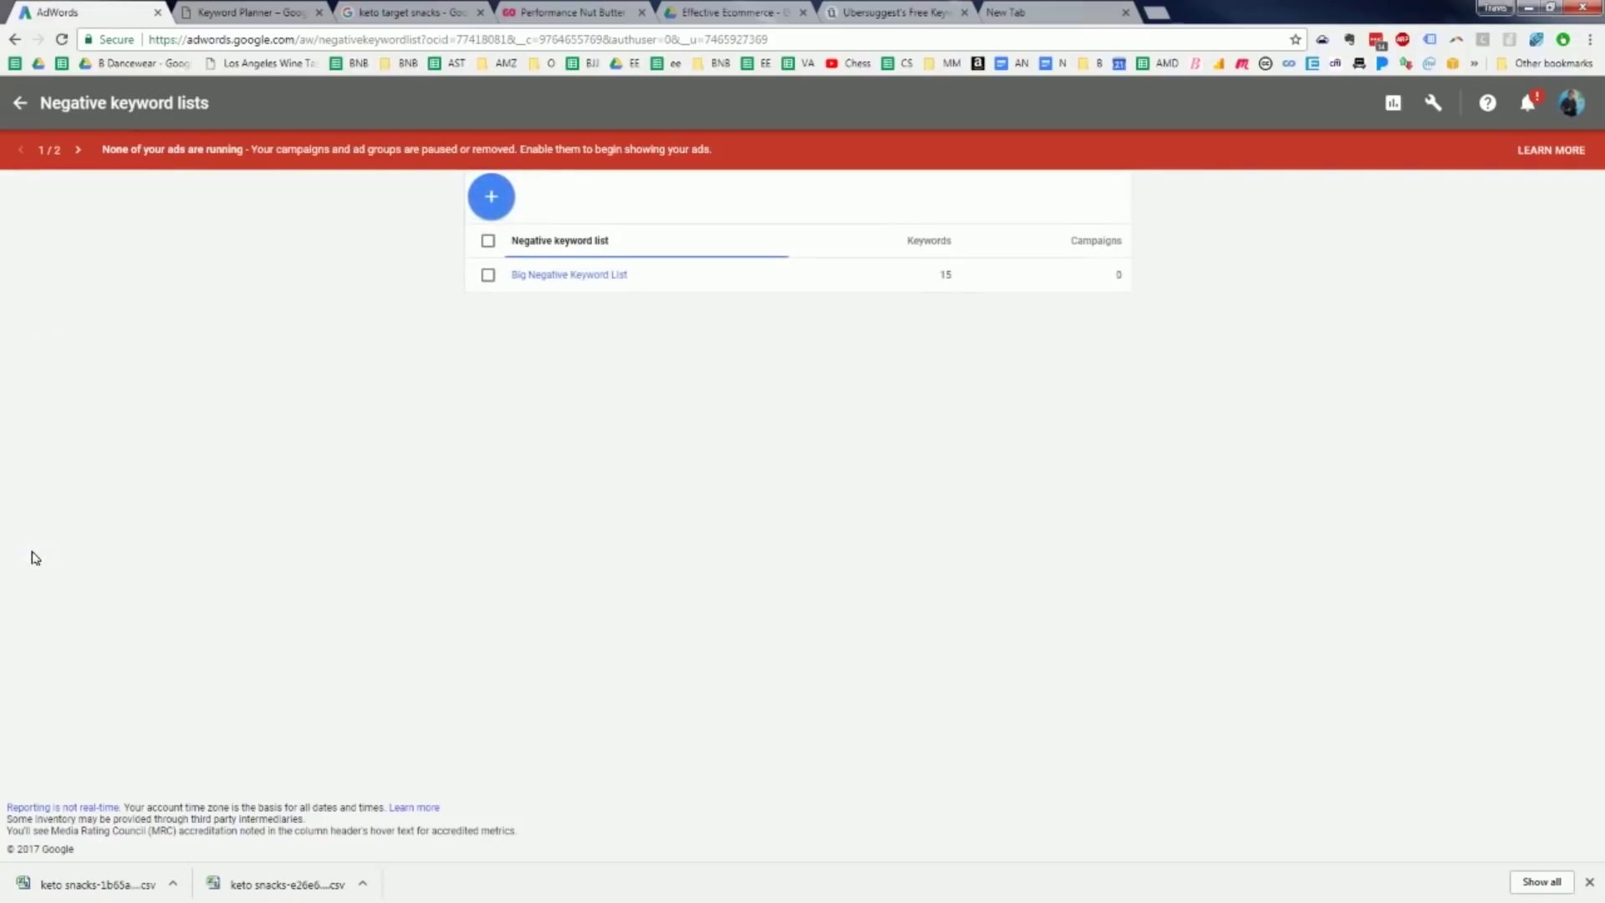
Examine the Big Negative Keyword List's edit options, its keywords and which campaigns use it.
left_click(488, 275)
left_click(611, 206)
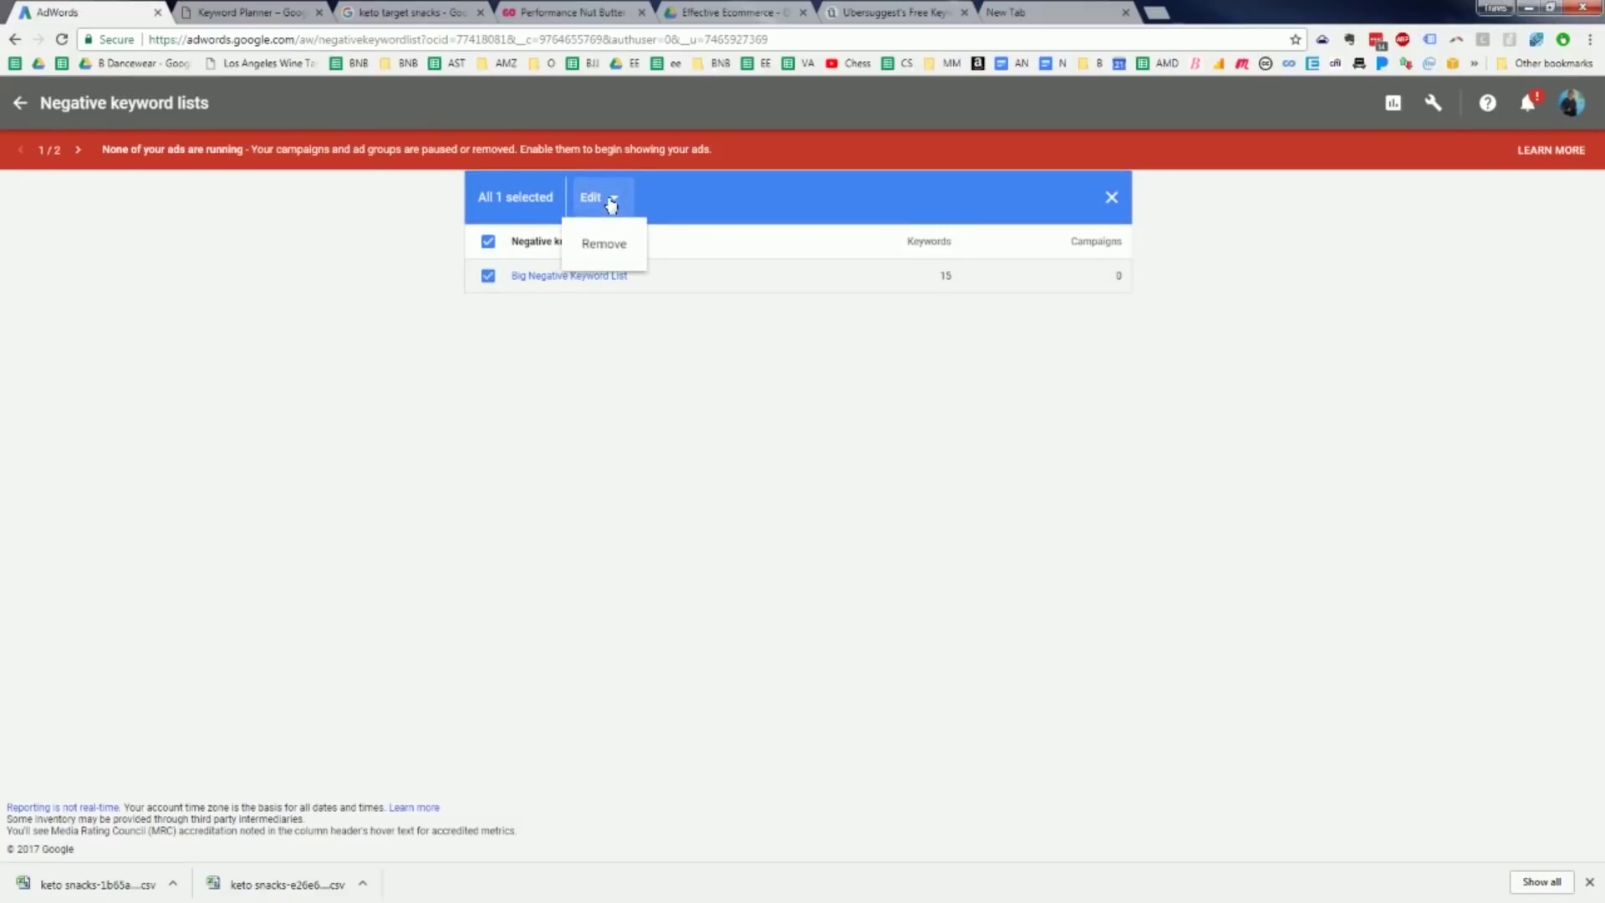
left_click(609, 204)
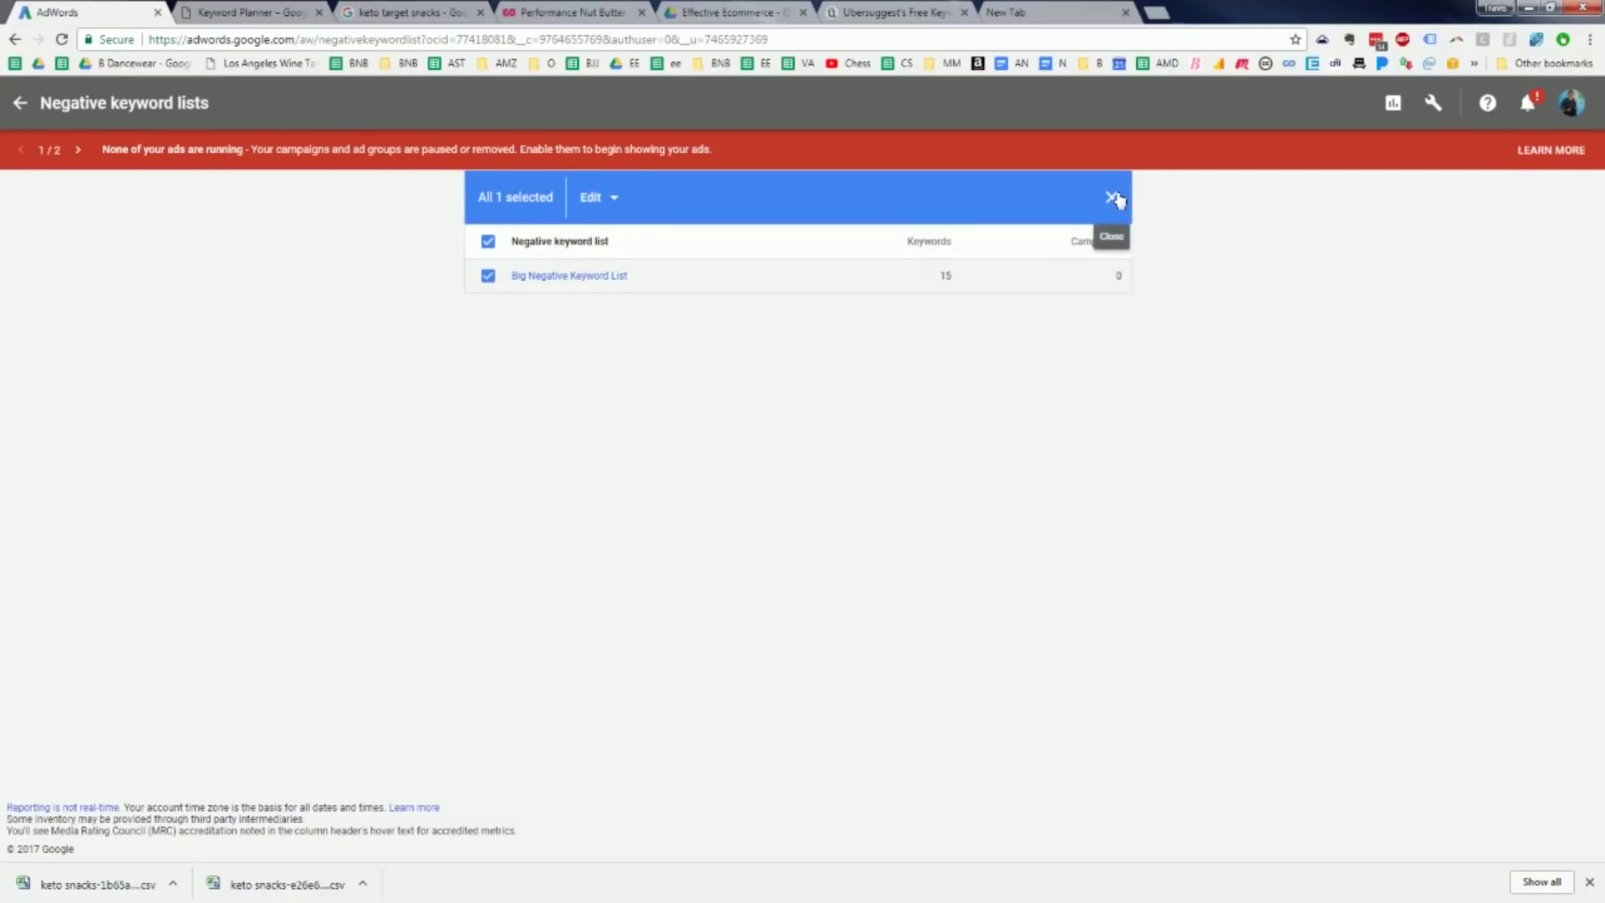
left_click(1113, 198)
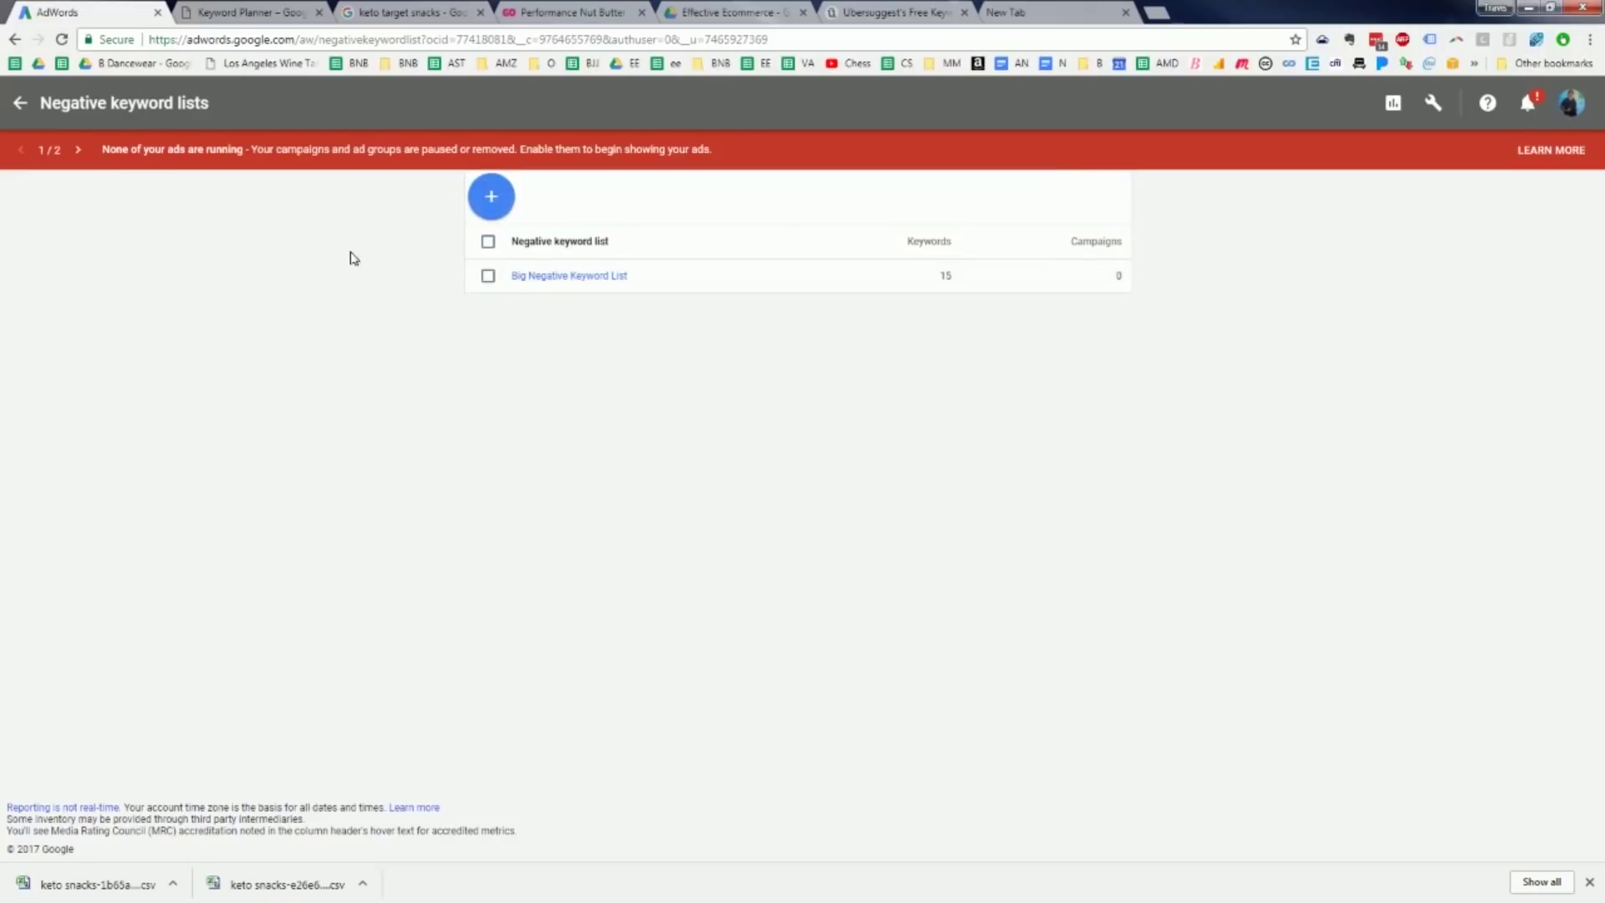
left_click(550, 279)
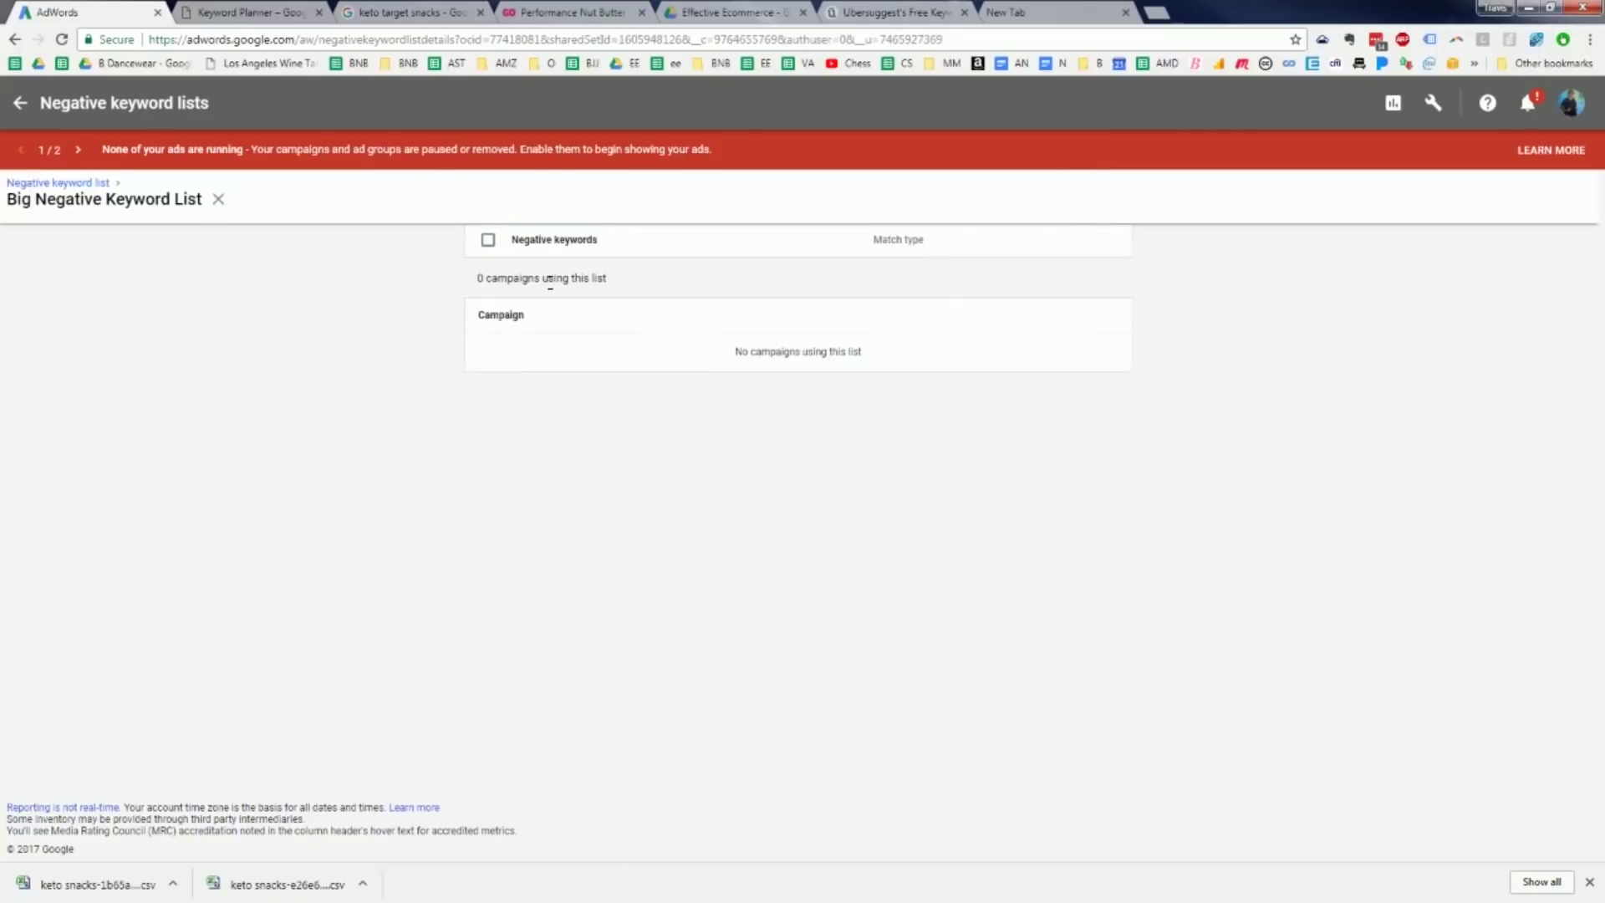
scroll(621, 298, "down", 2)
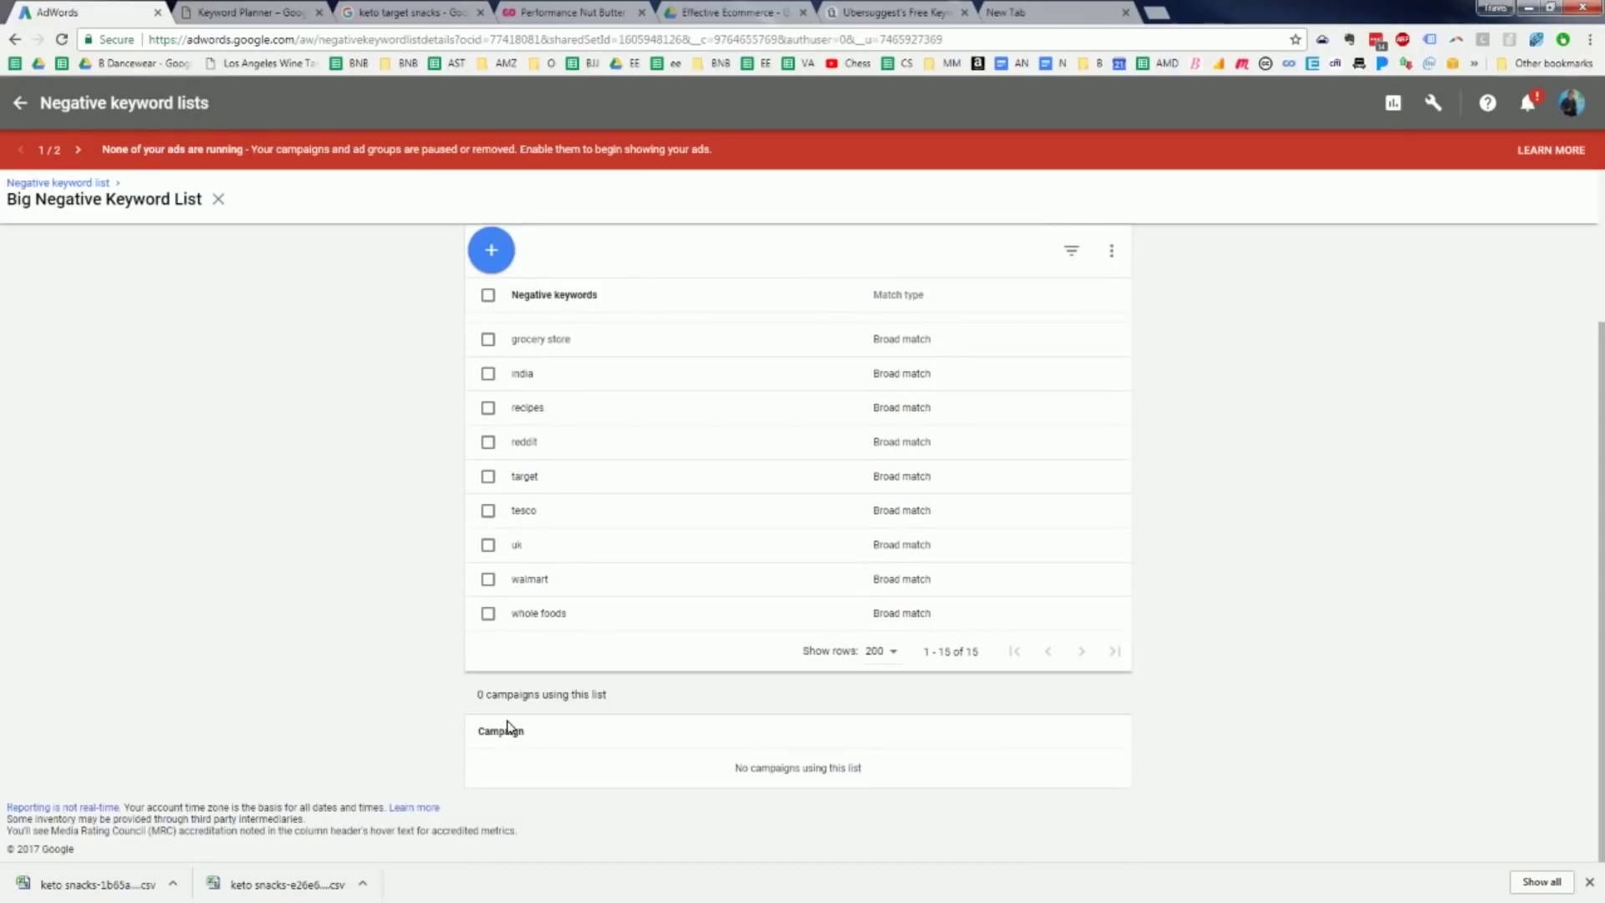
scroll(513, 731, "up", 2)
scroll(273, 613, "down", 2)
scroll(272, 613, "up", 3)
left_click(1111, 250)
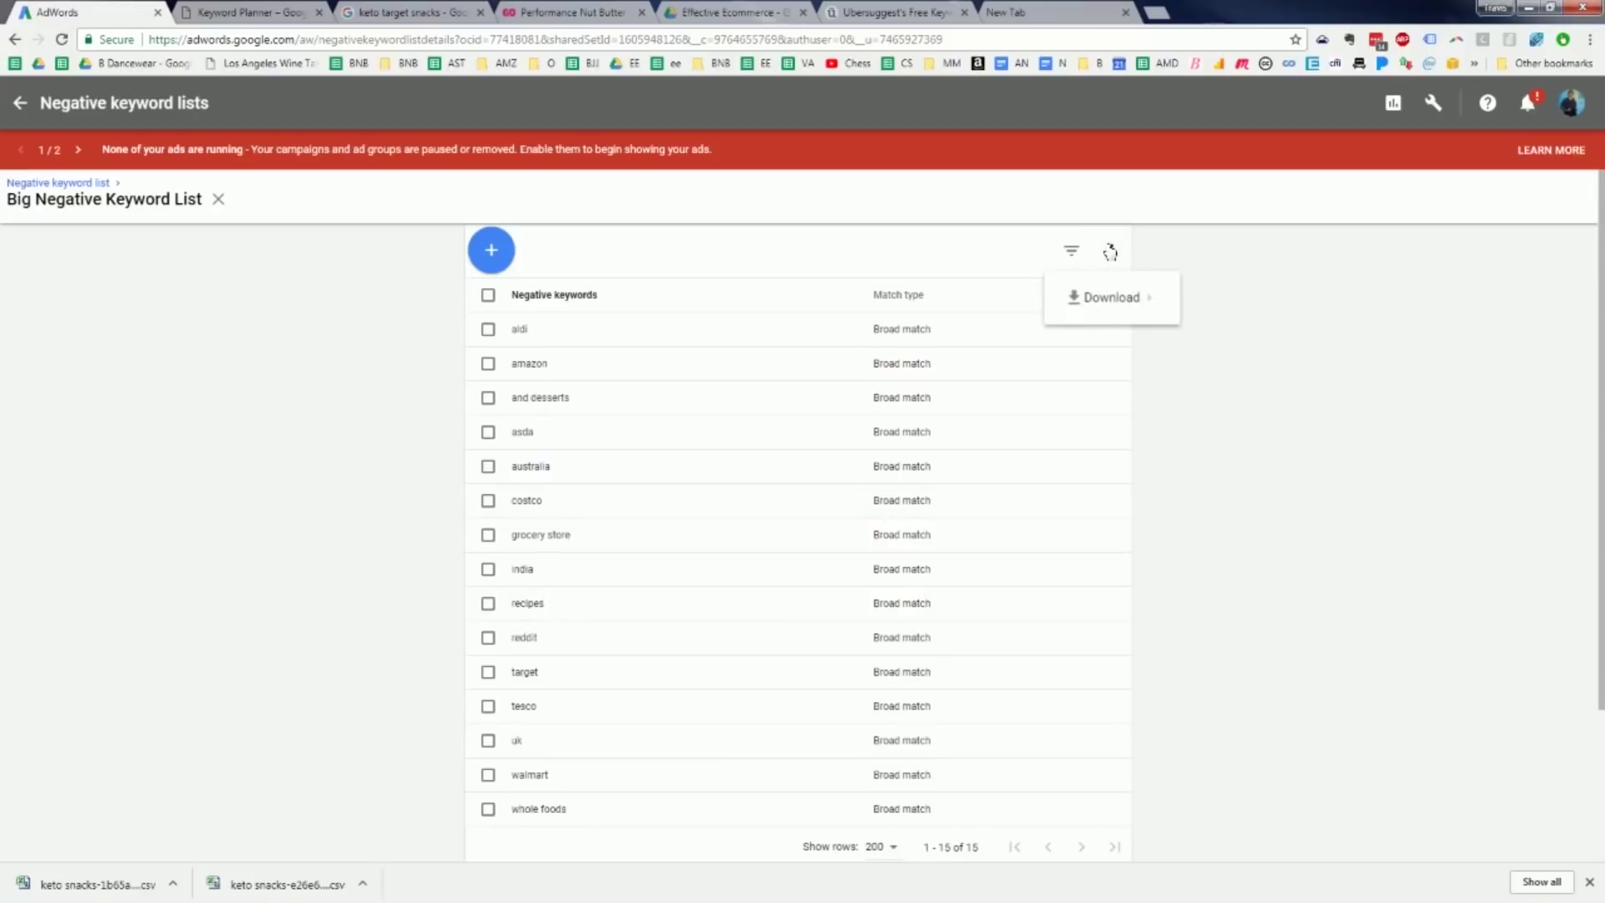
left_click(1070, 253)
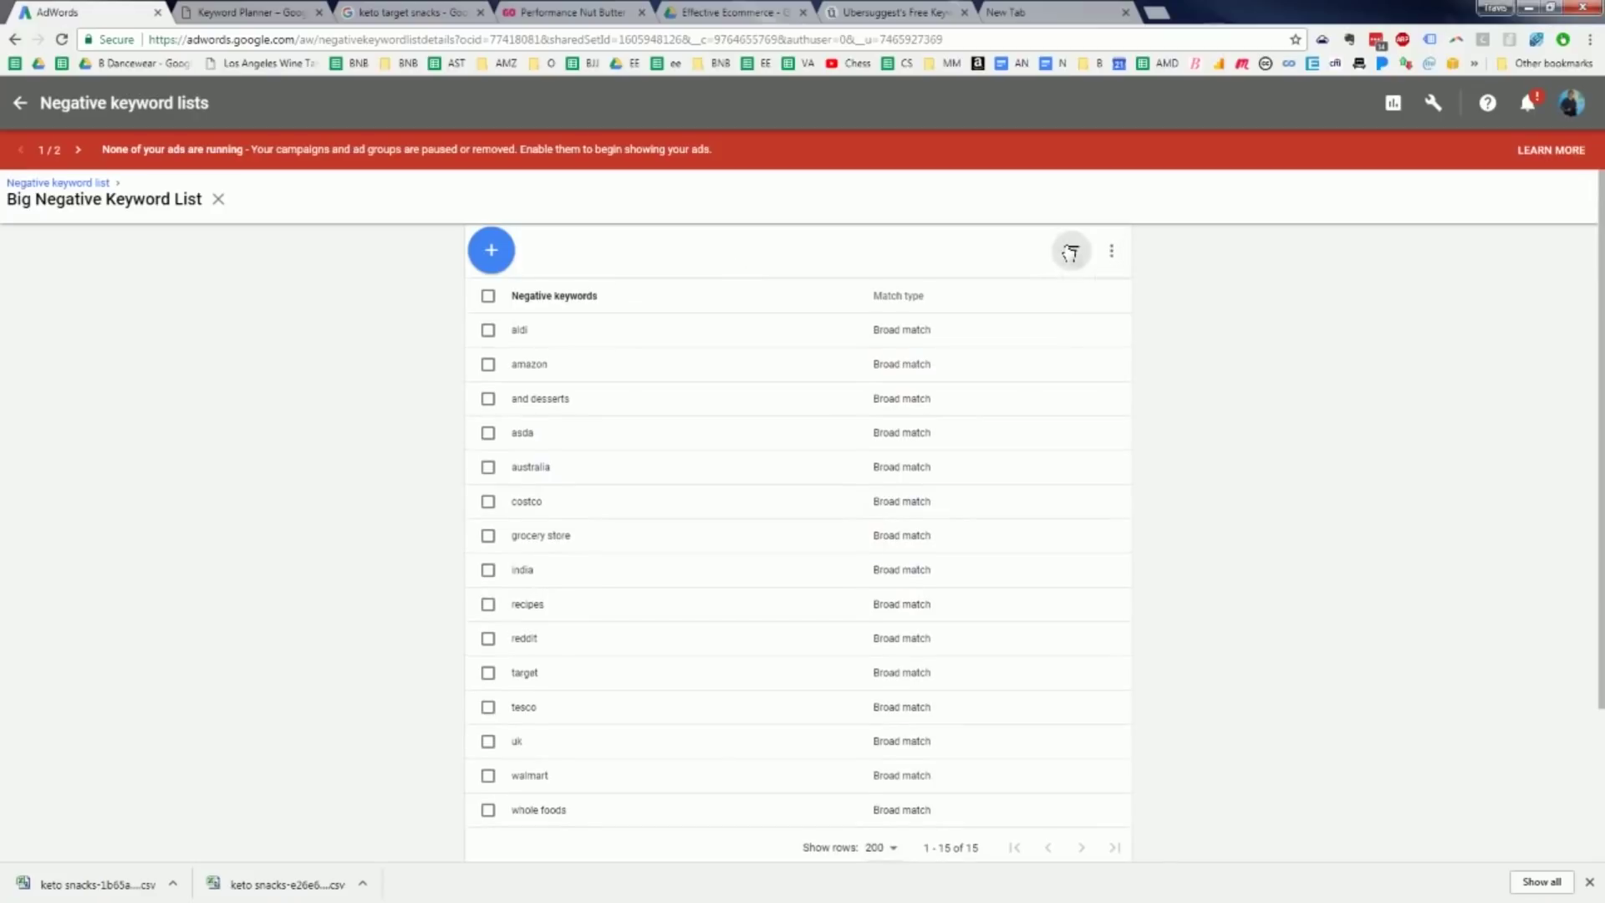
left_click(230, 334)
Return to the Macadamia Butter campaign's negative keywords and choose the existing Big Negative Keyword List to add to it.
left_click(28, 103)
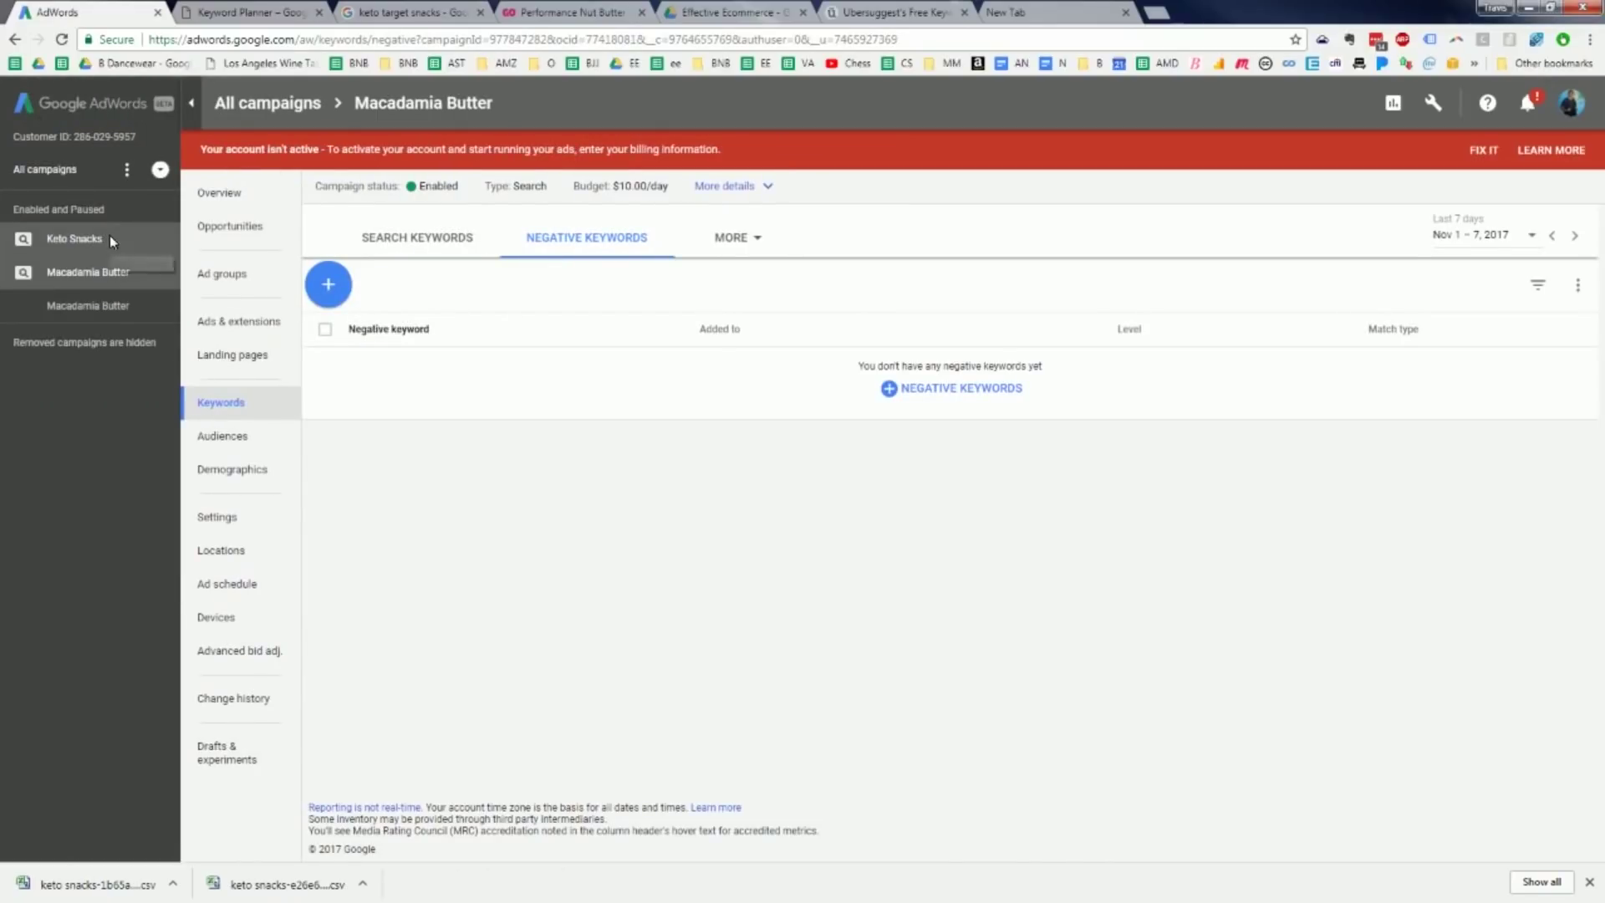
left_click(125, 273)
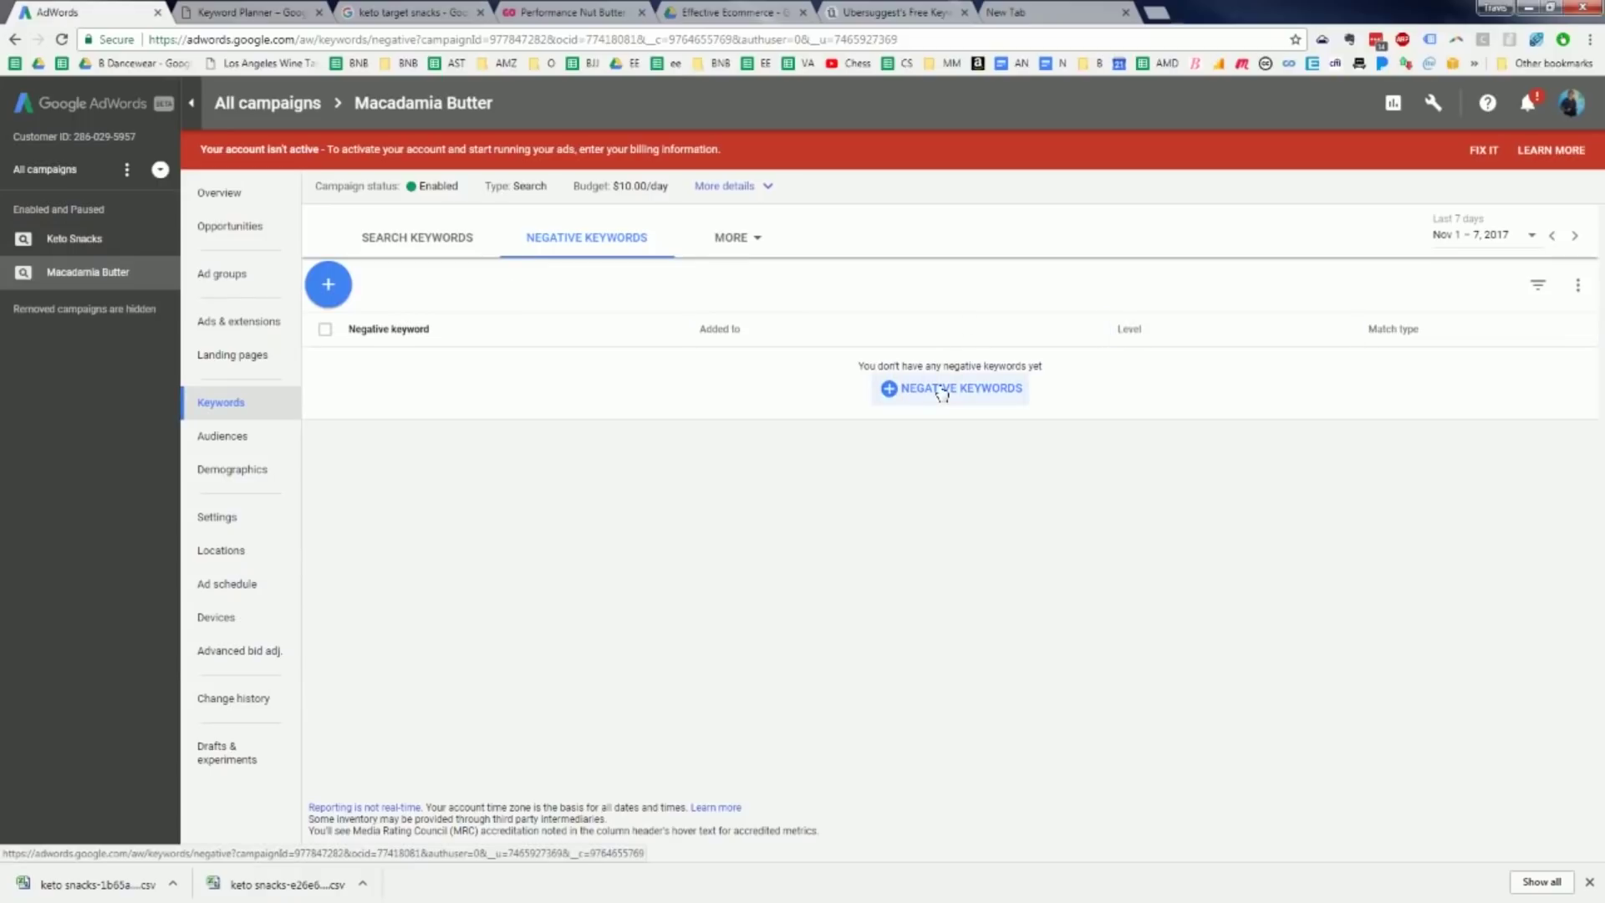
left_click(733, 239)
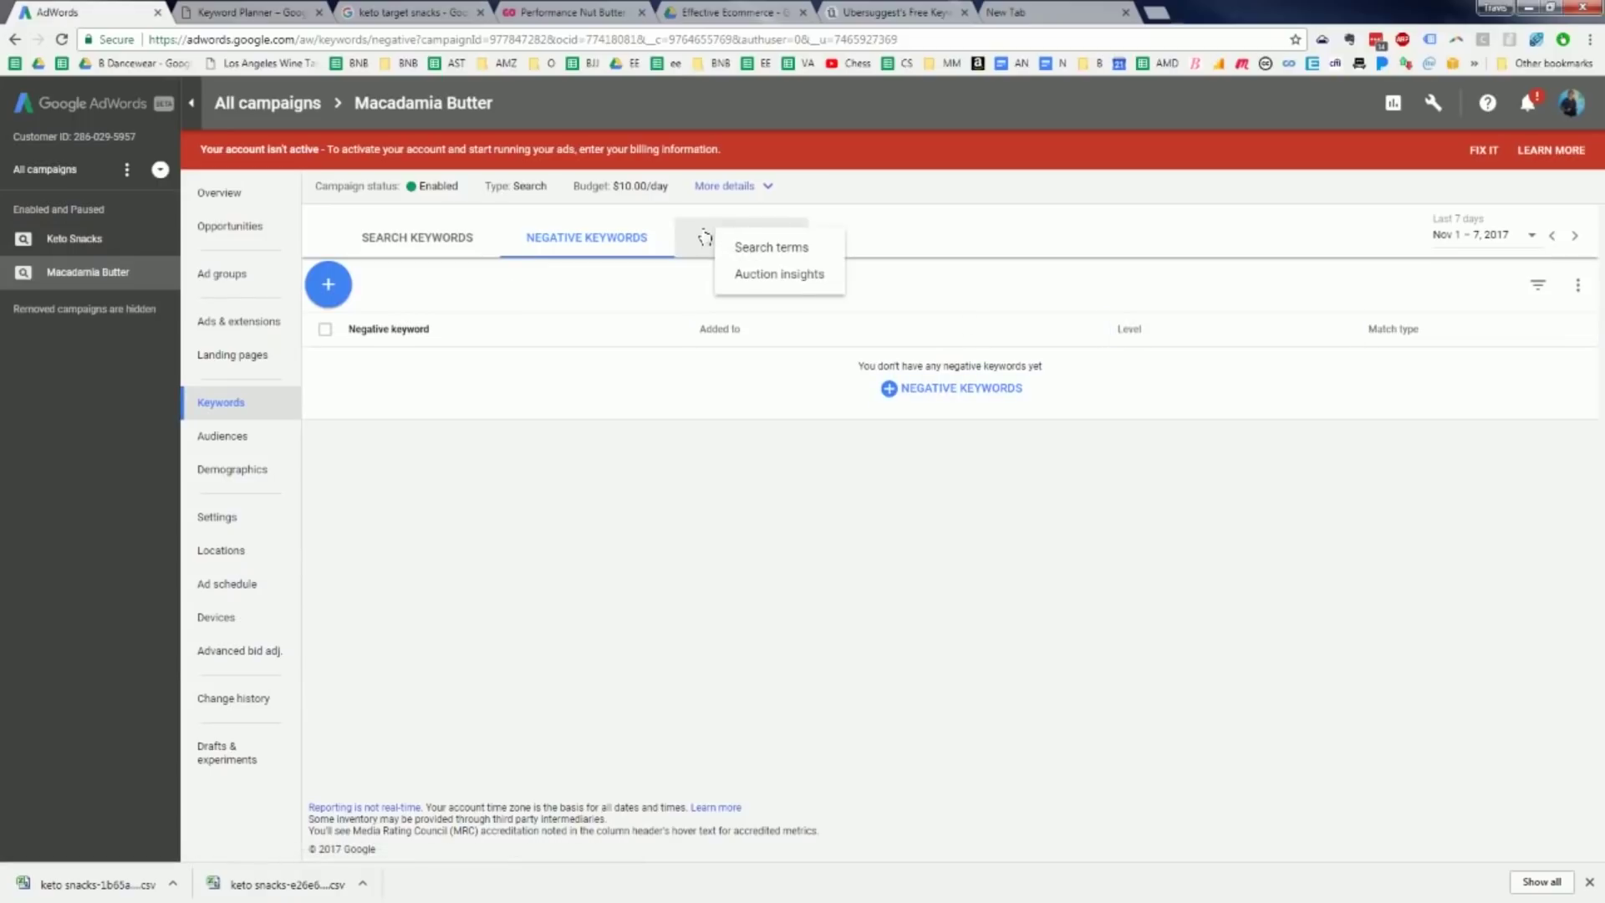
left_click(911, 401)
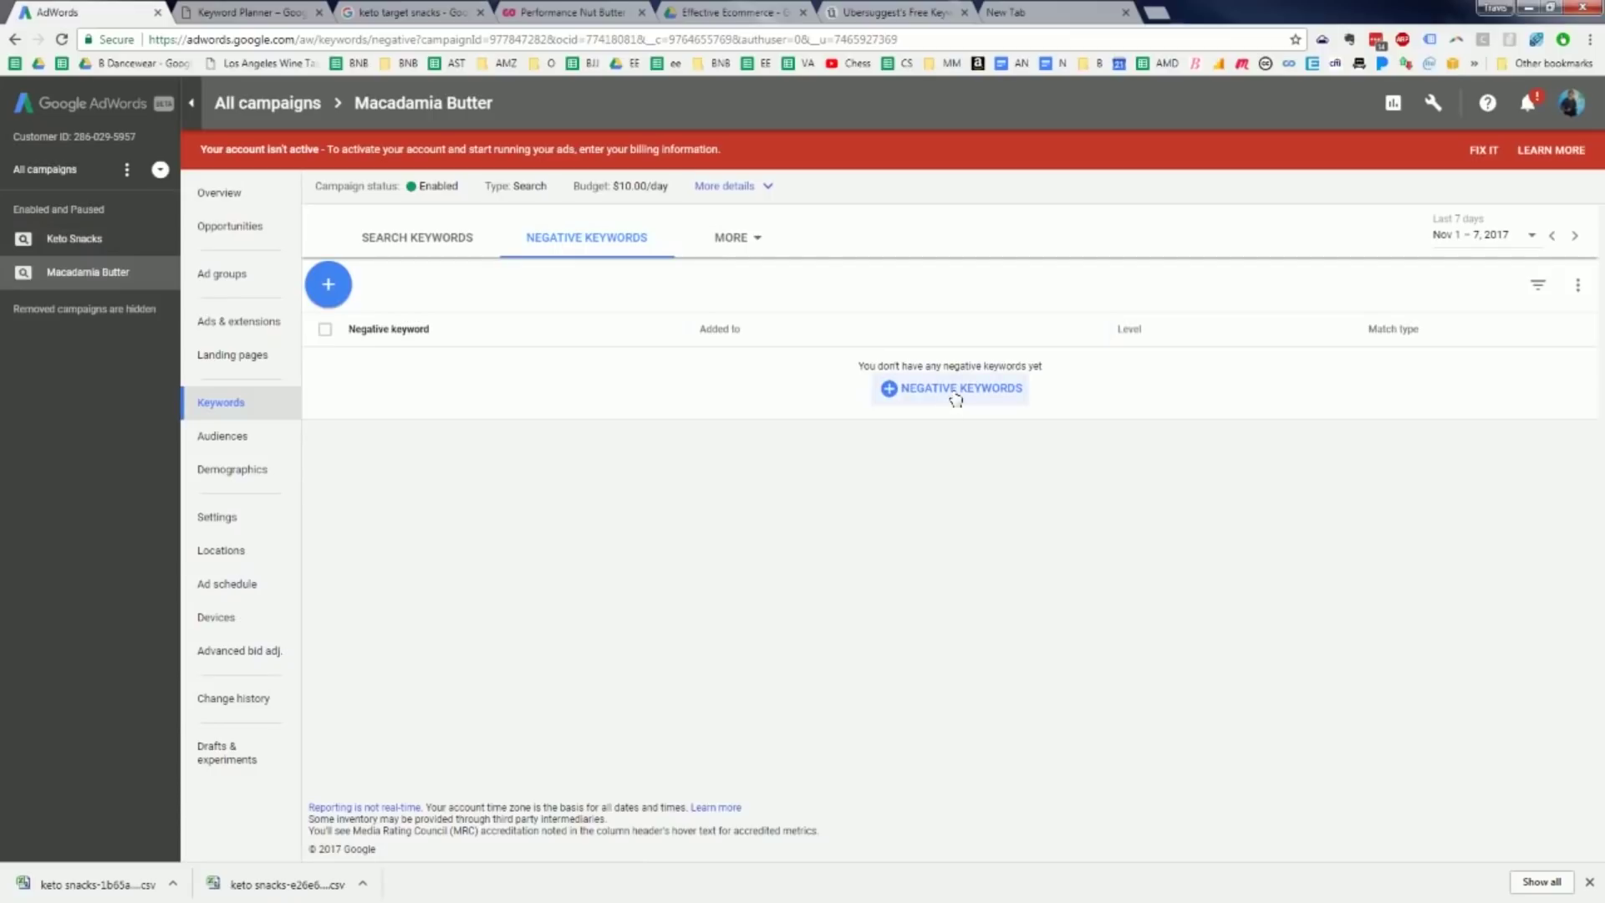
left_click(956, 400)
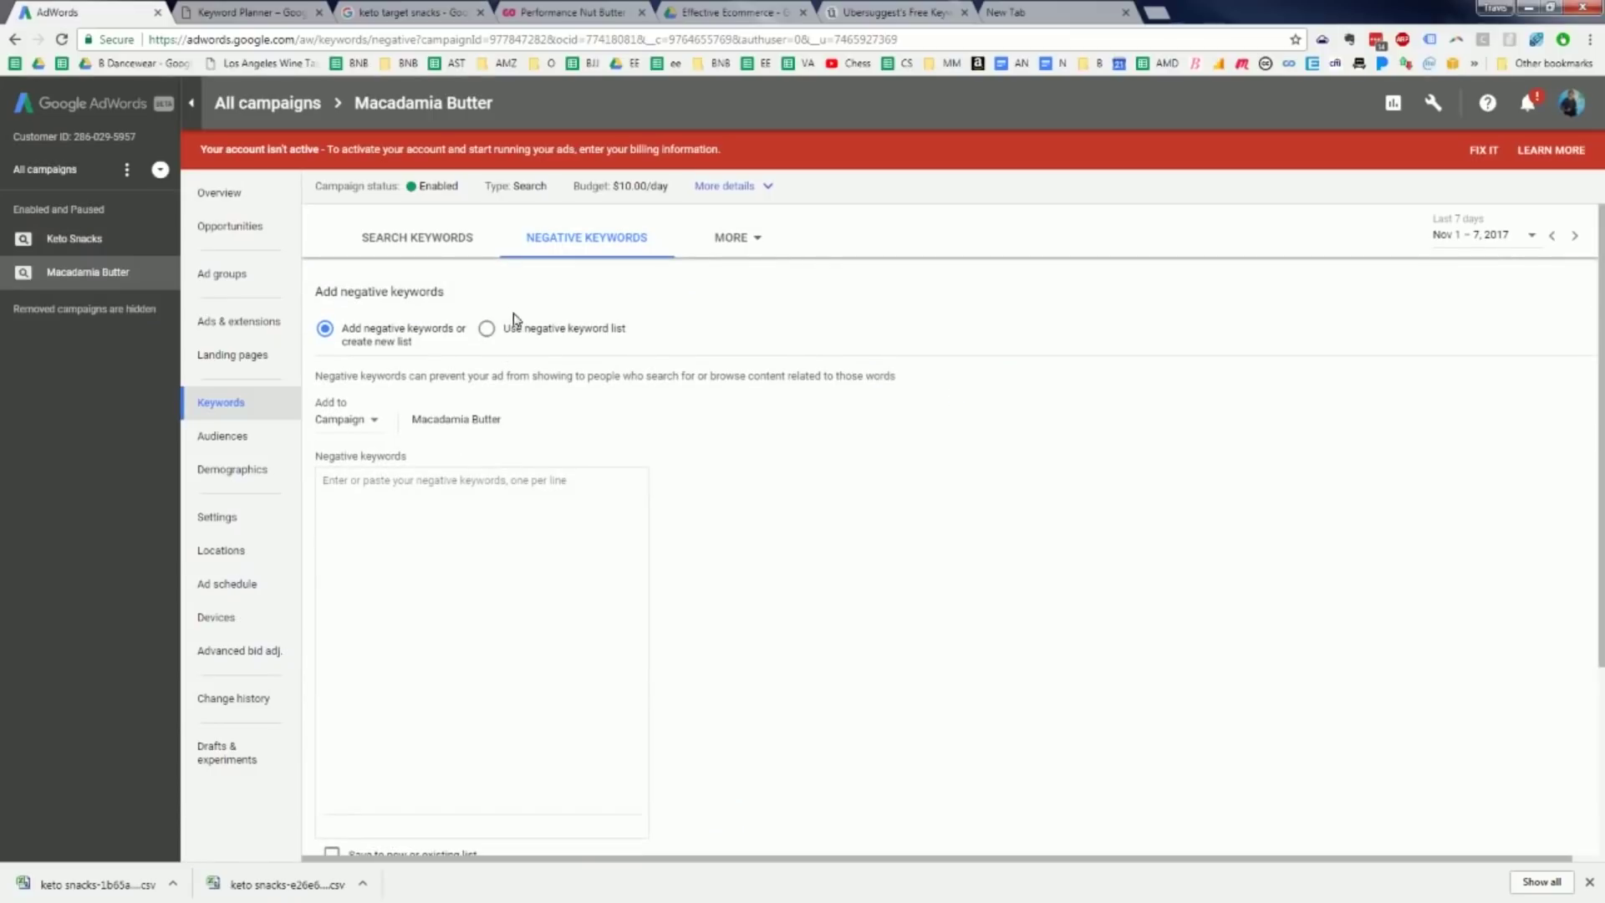
left_click(488, 330)
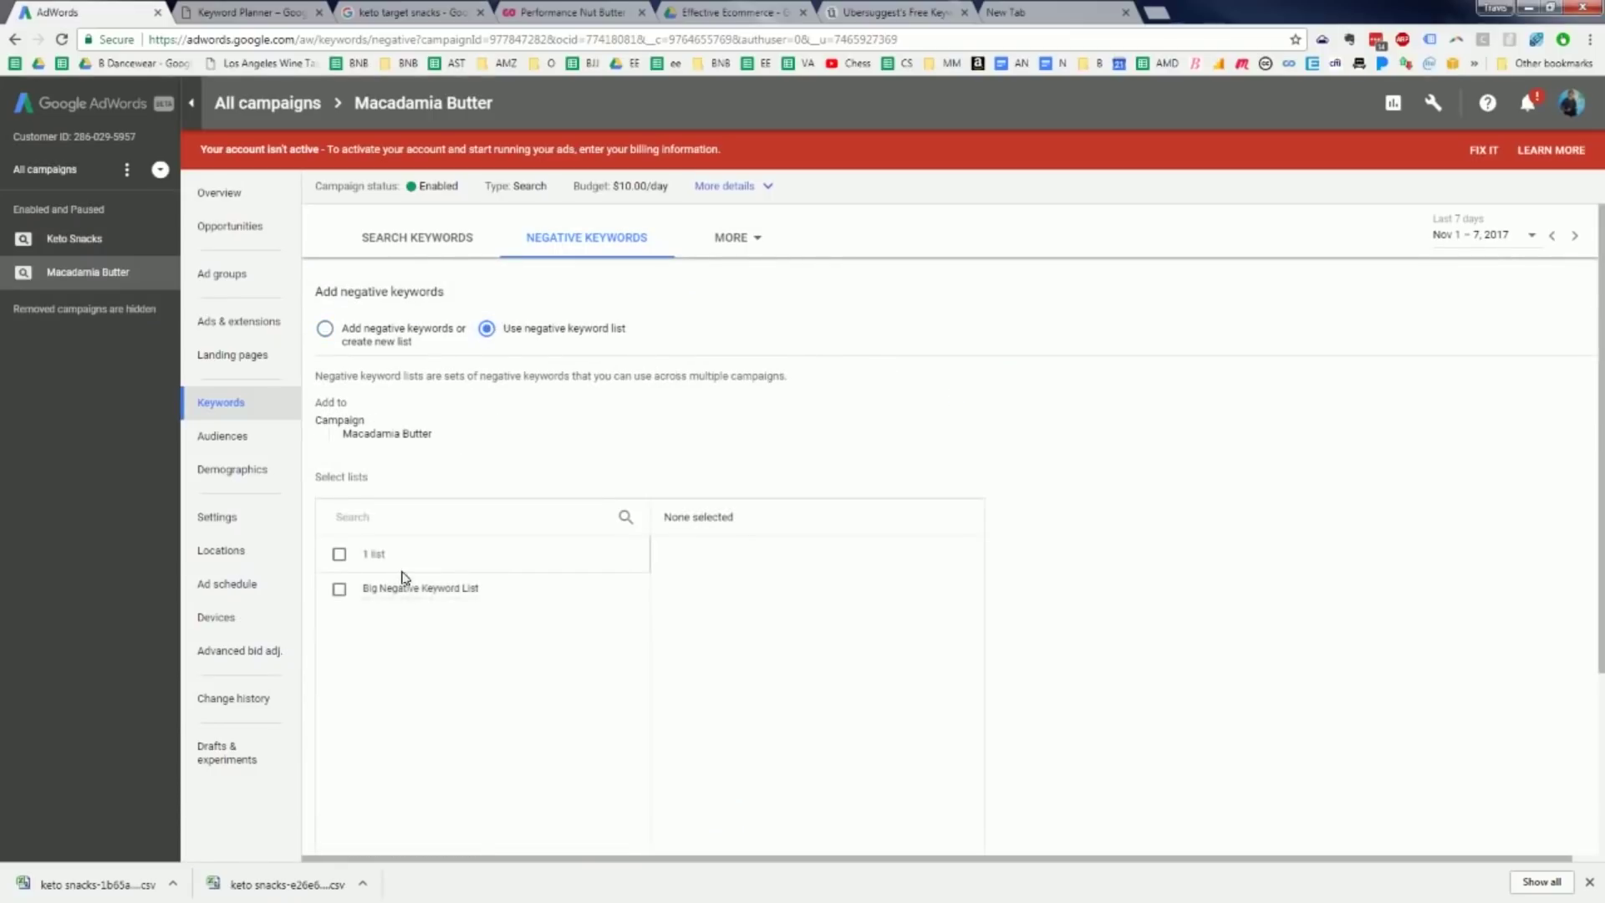
left_click(422, 596)
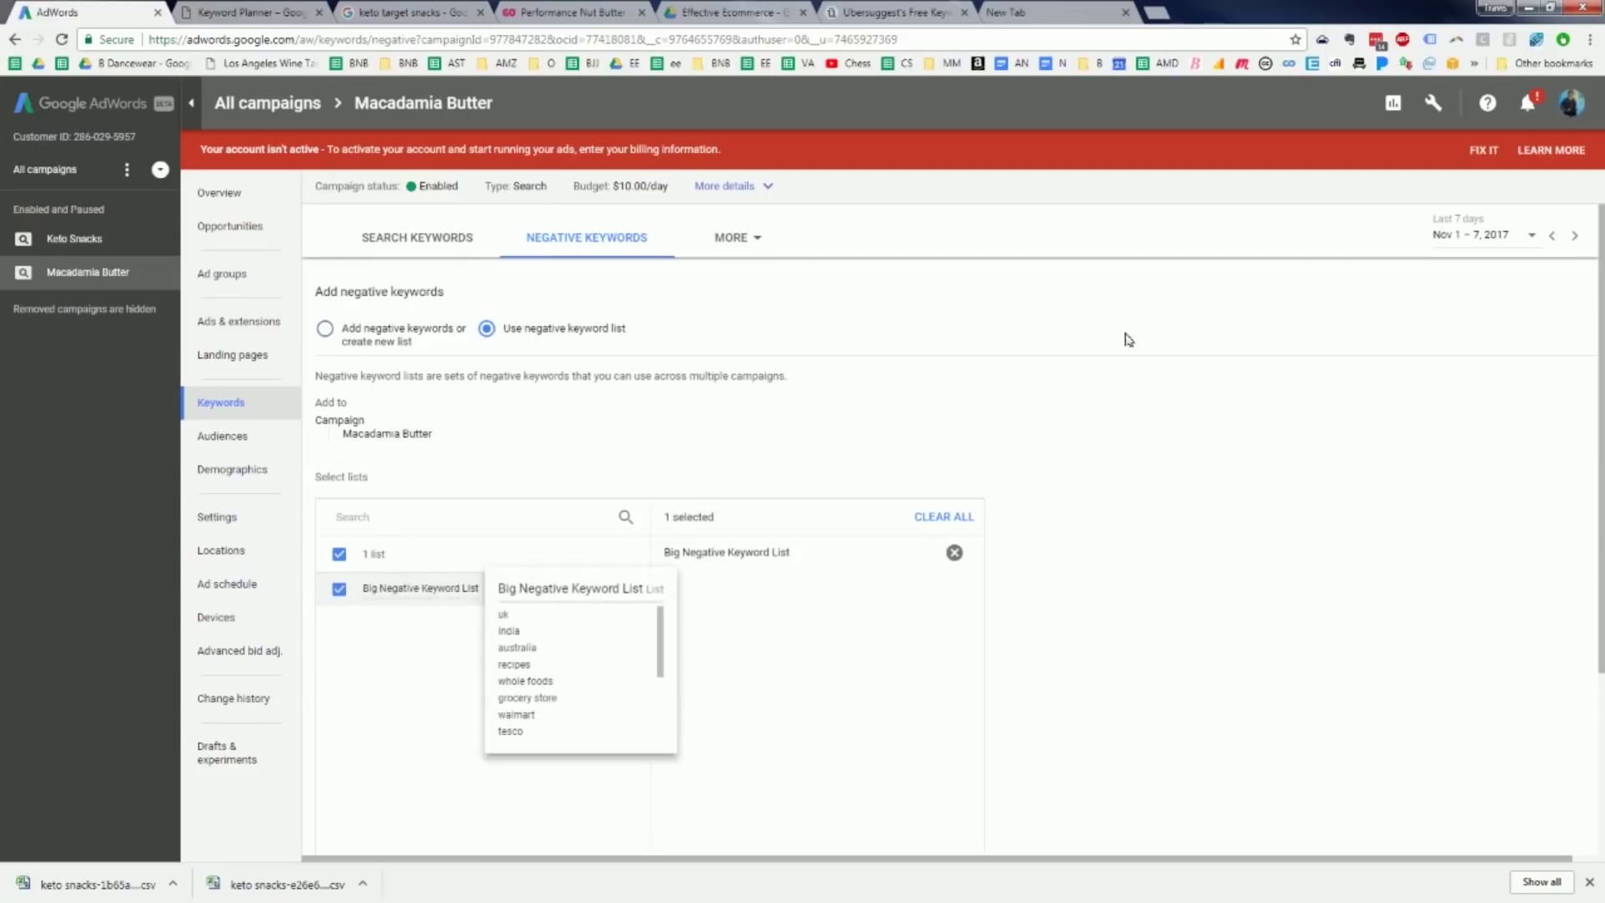